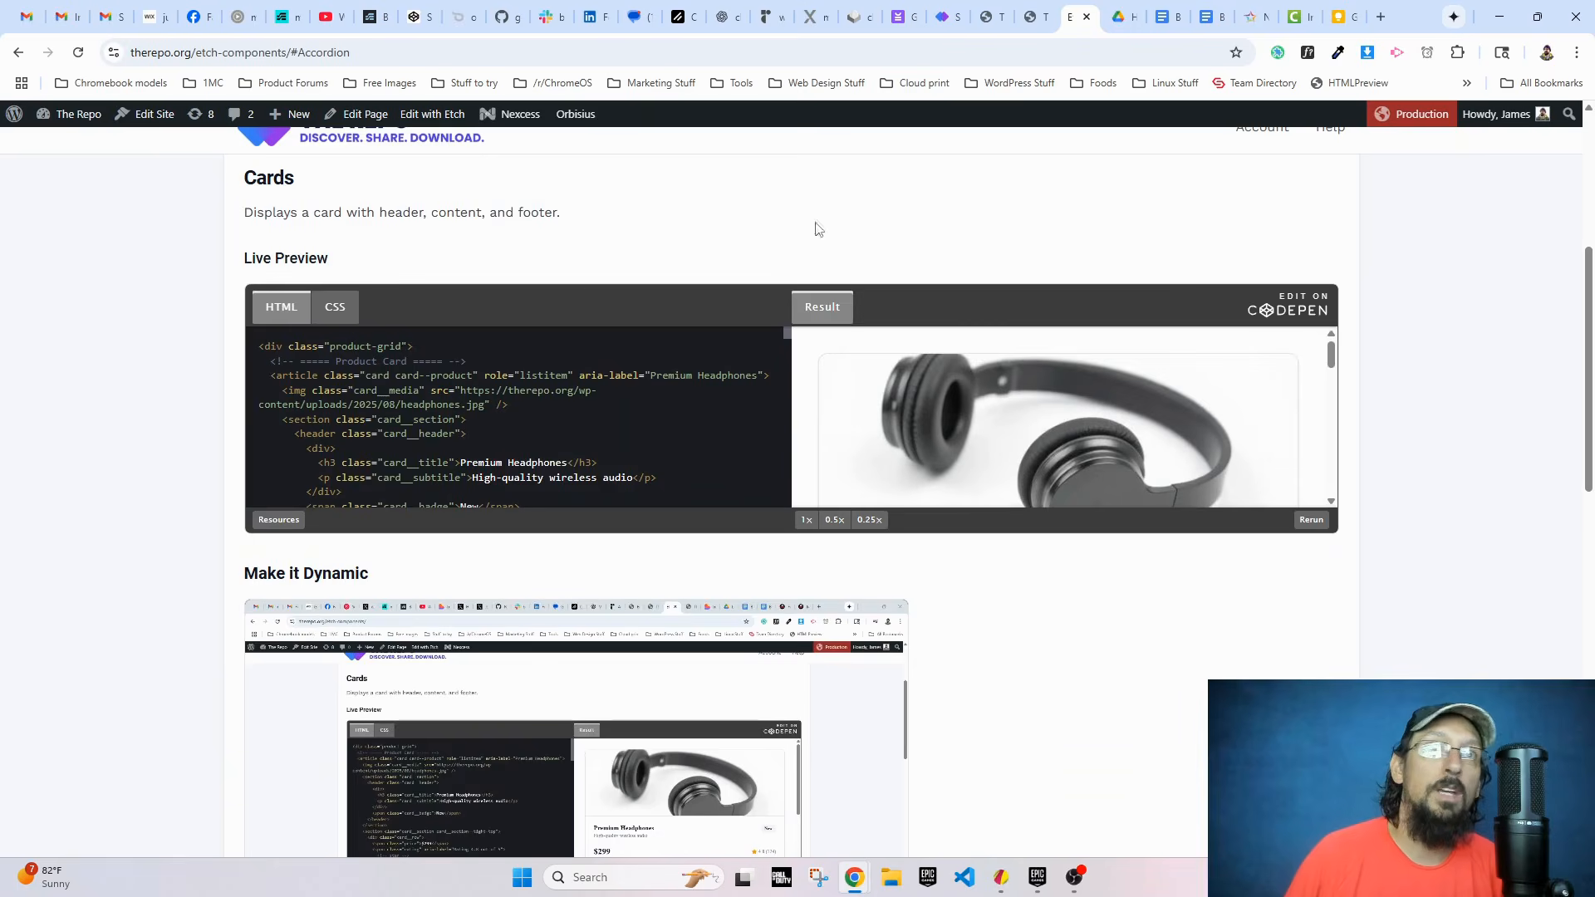
Step: Switch to the page's Etch builder and examine the components loop, its componentQuery arguments and the card title and description bindings
scroll(136, 461, up, 5)
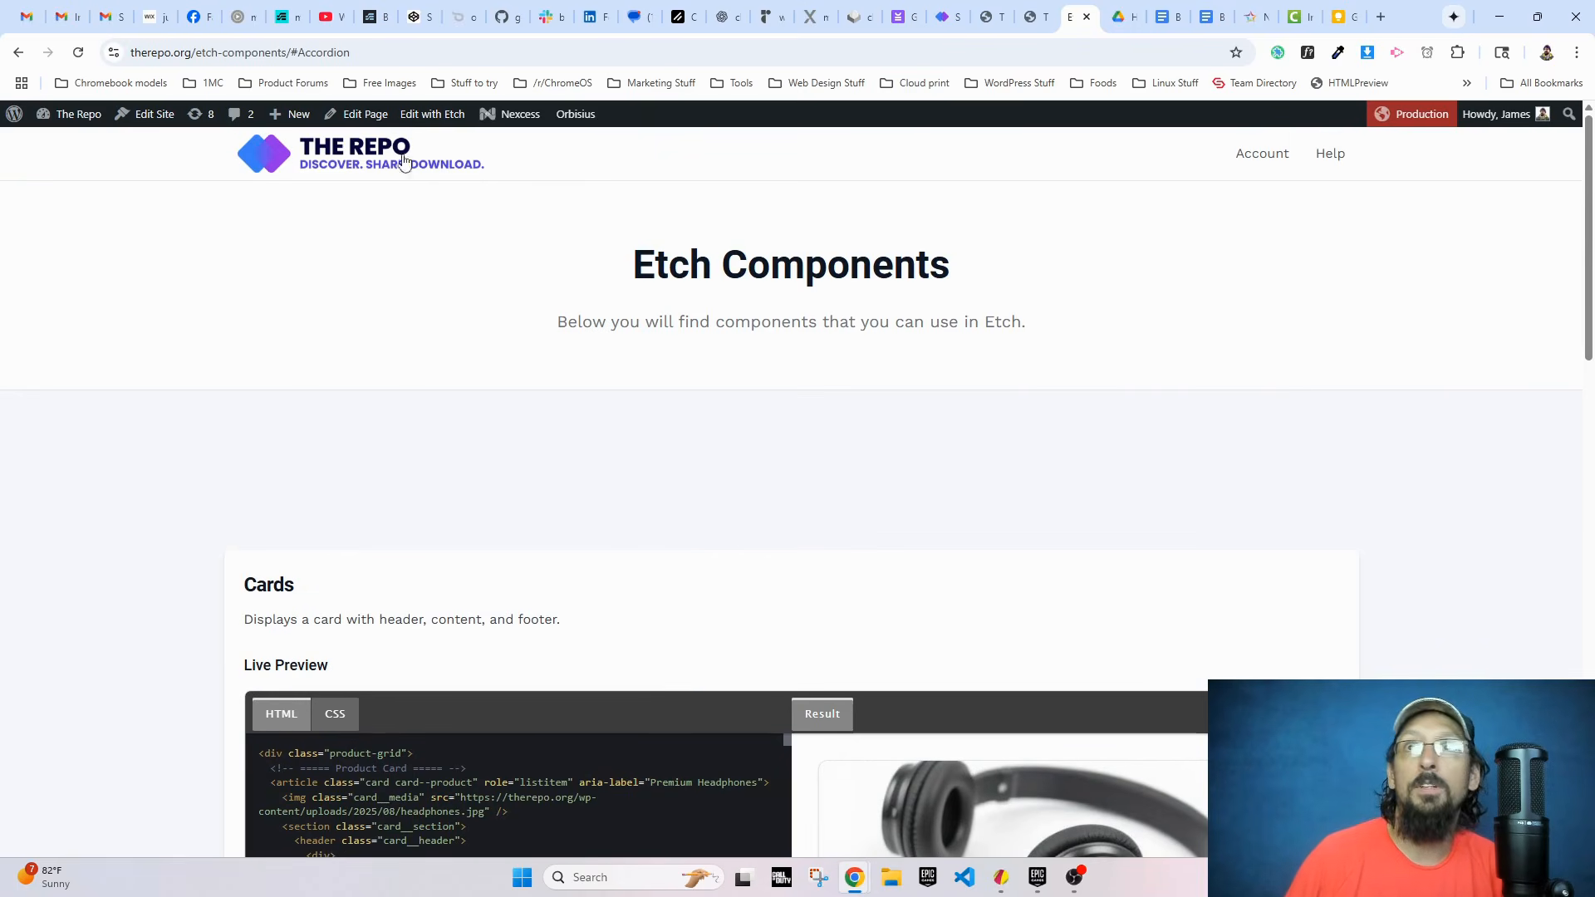
click(1034, 17)
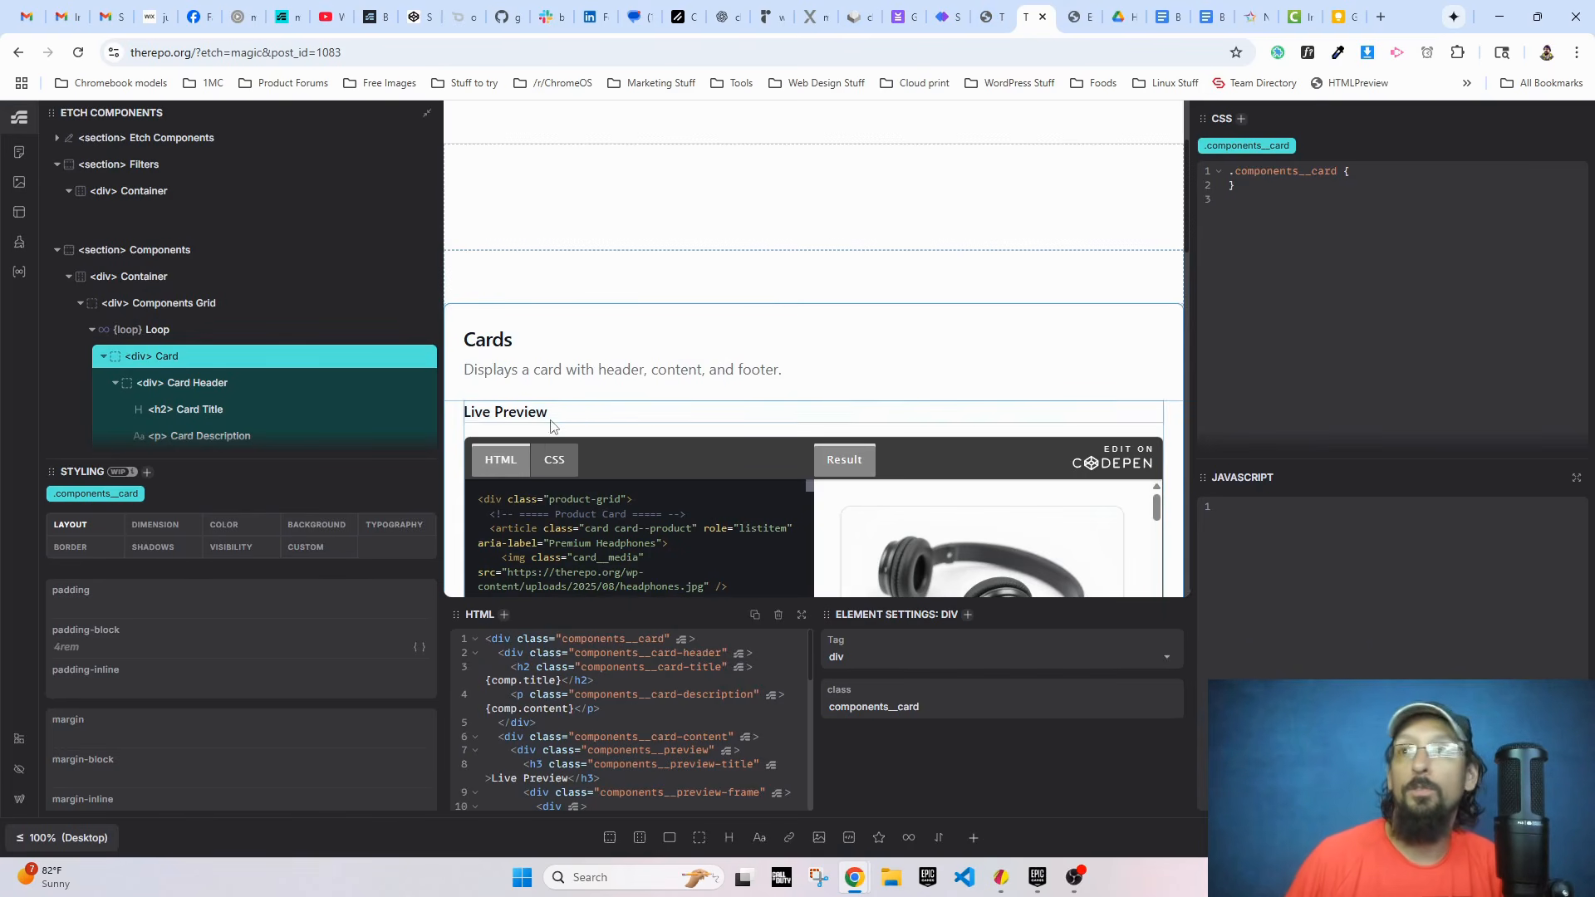
scroll(156, 407, down, 2)
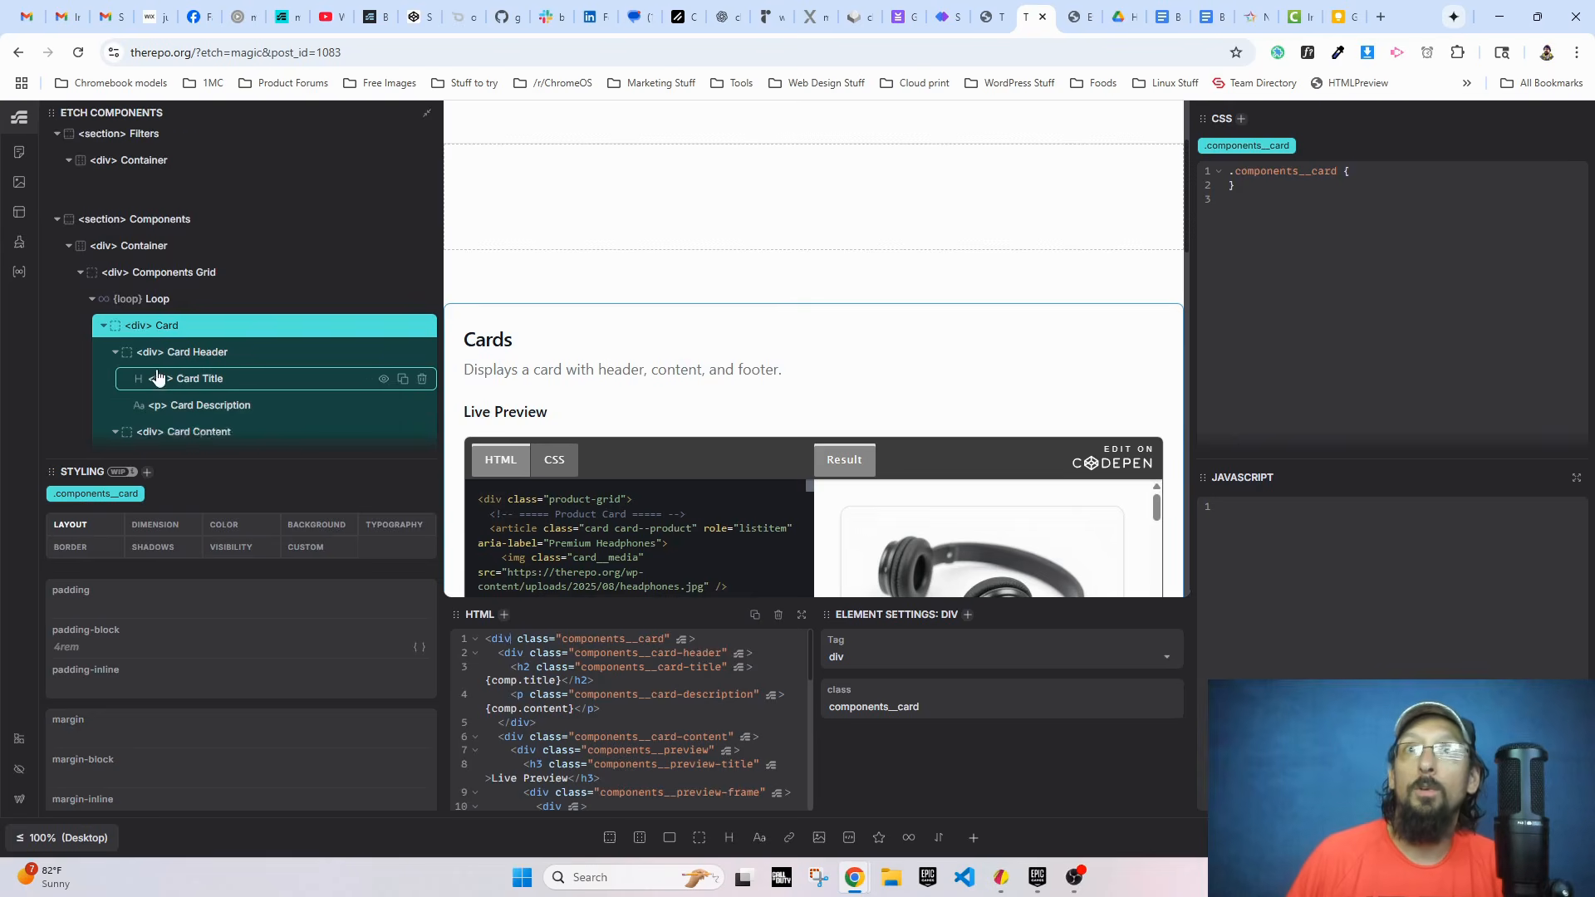
click(150, 166)
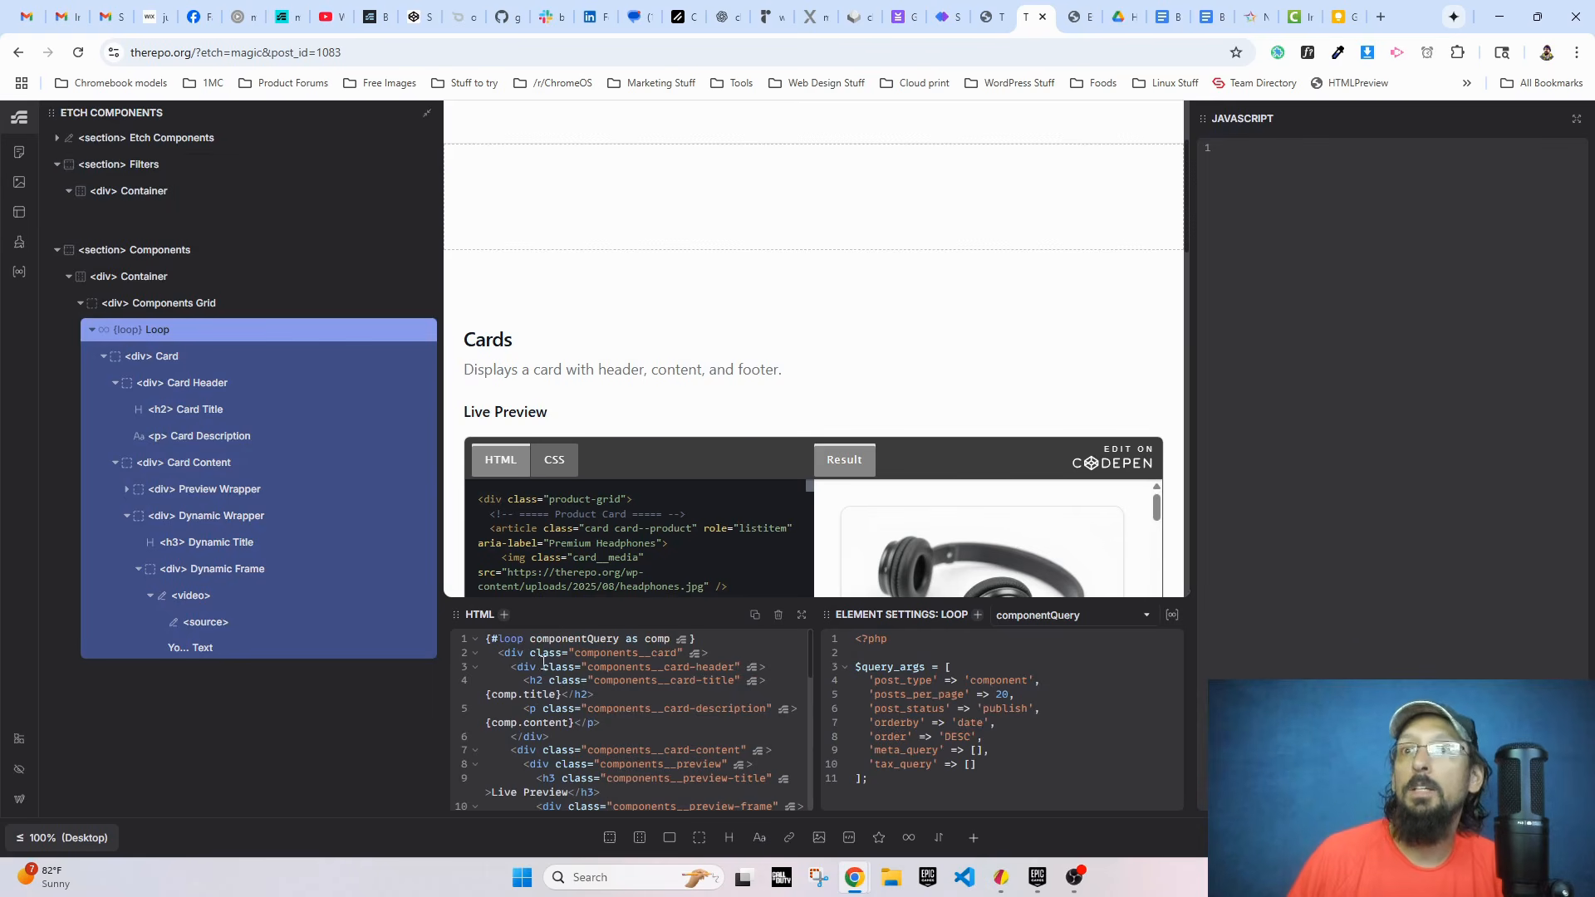
drag(531, 638, 615, 638)
double_click(662, 638)
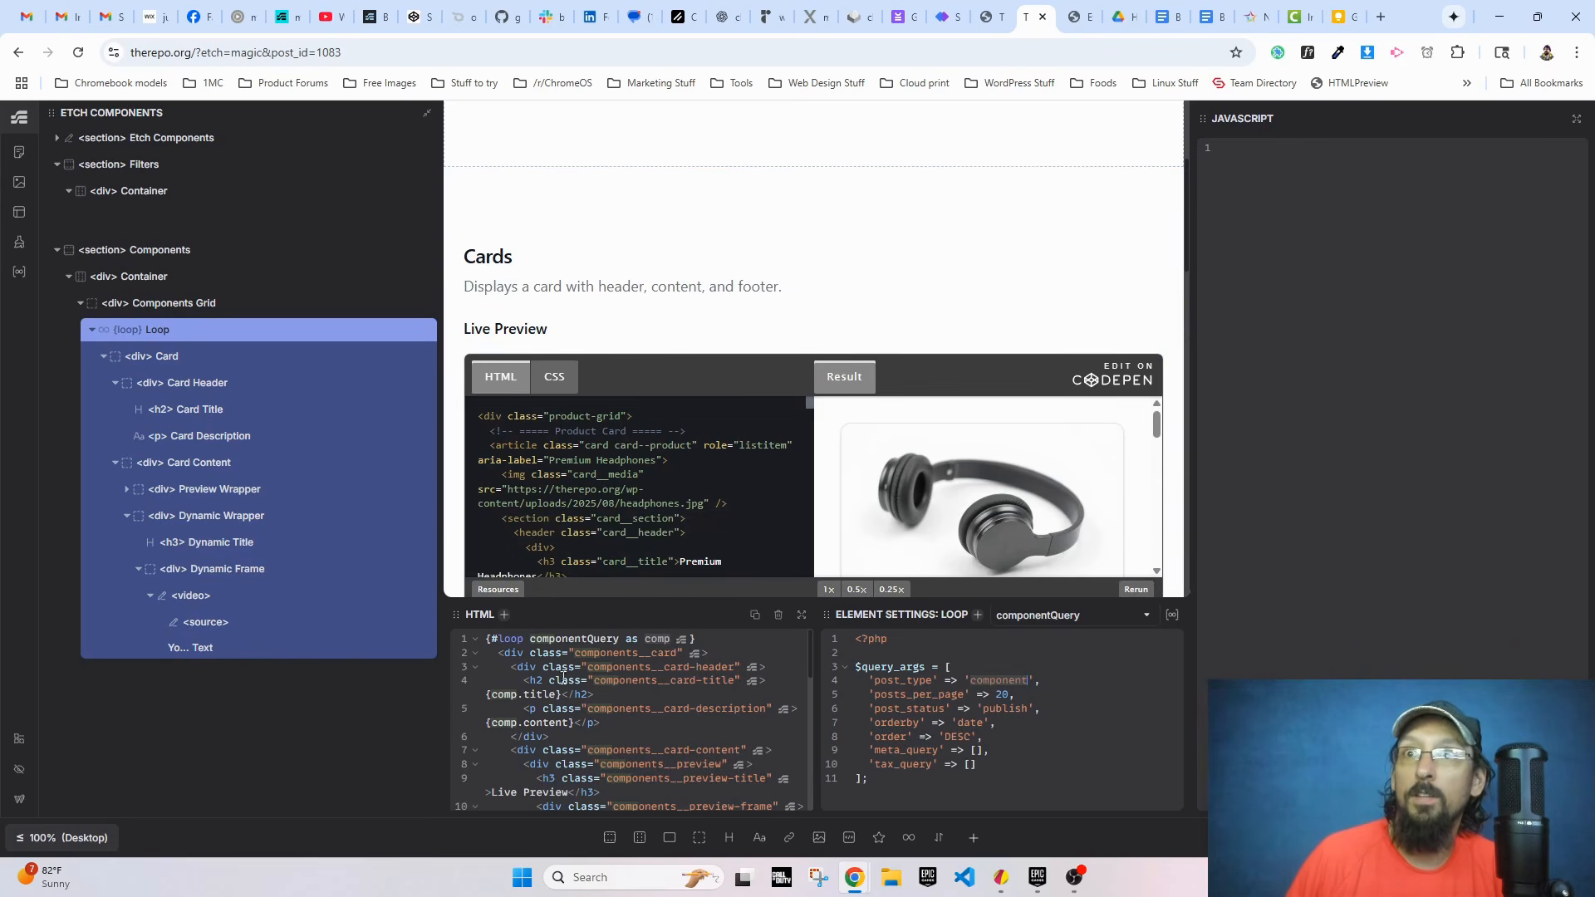
drag(563, 694, 485, 694)
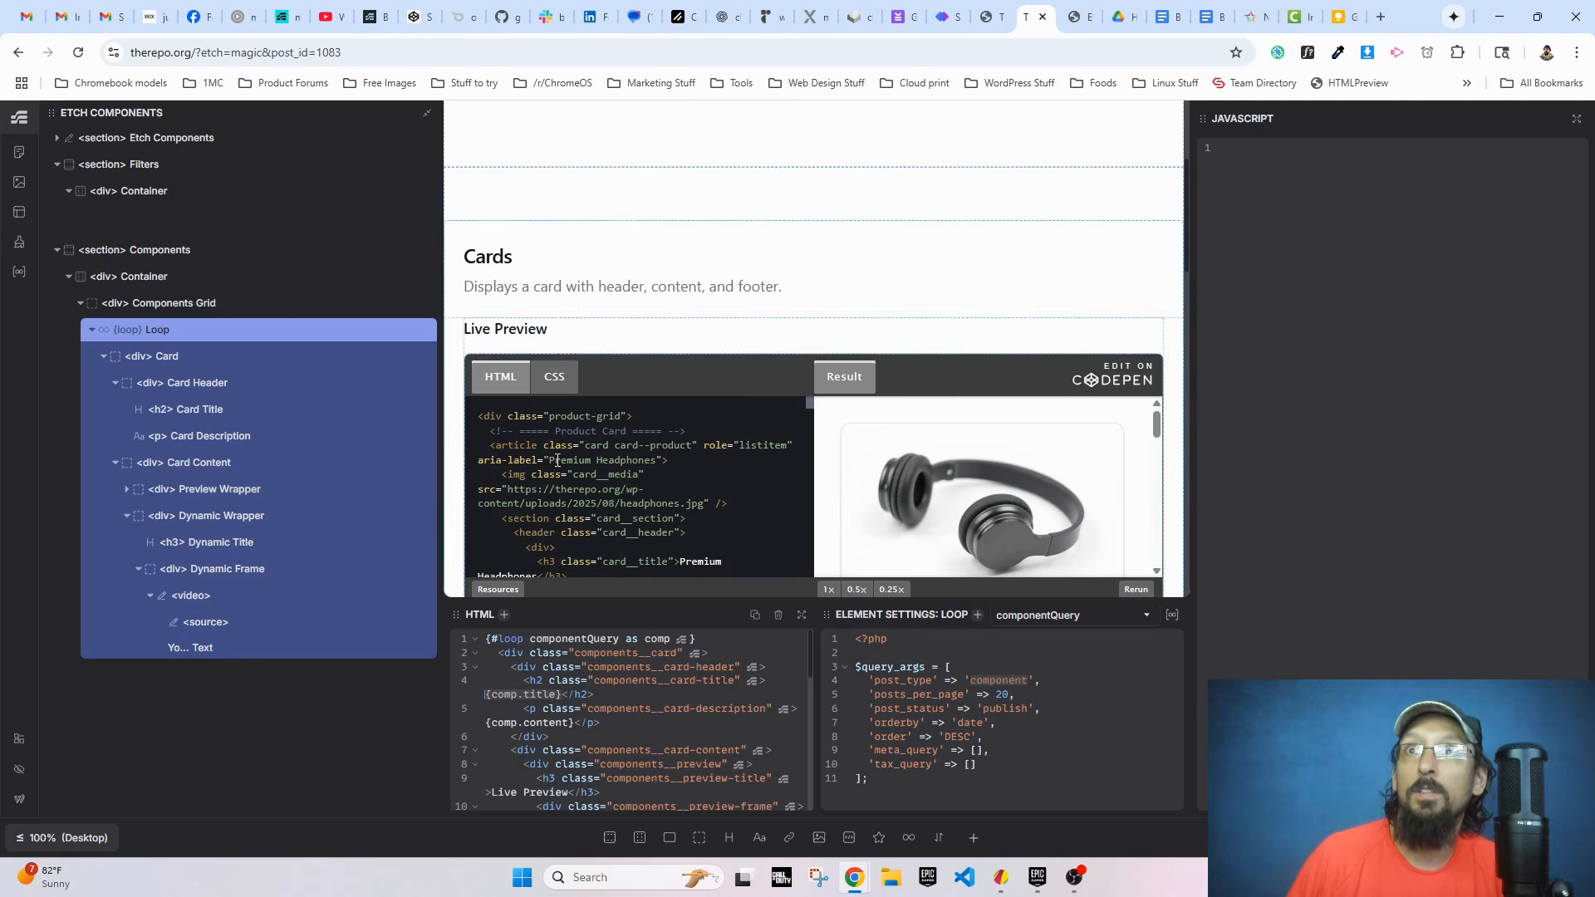
click(492, 288)
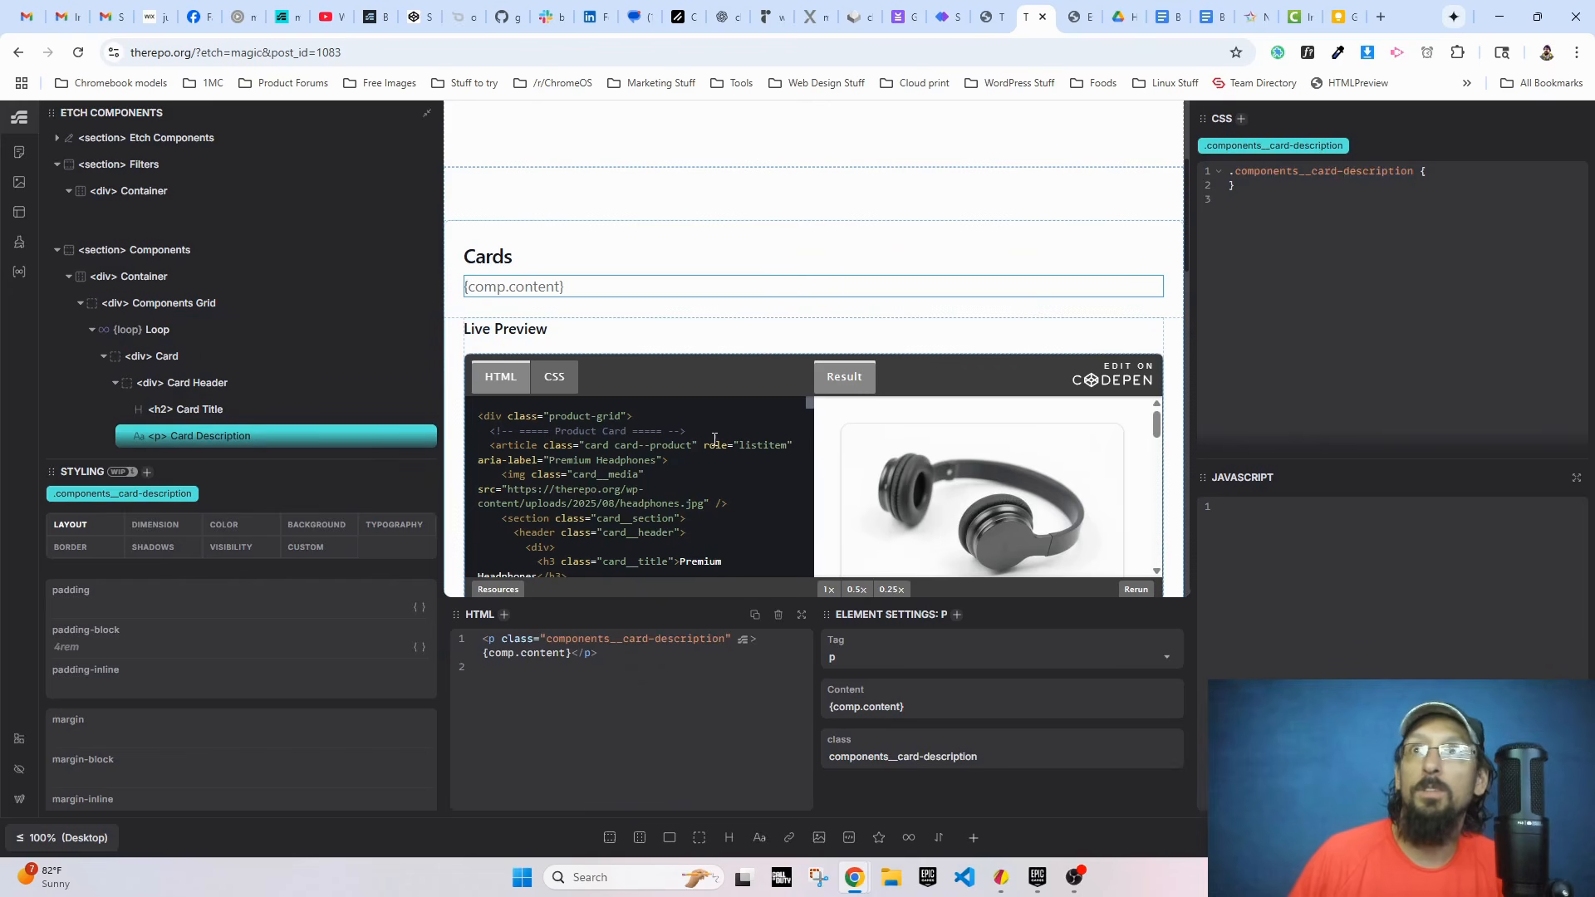
click(515, 230)
scroll(489, 243, up, 3)
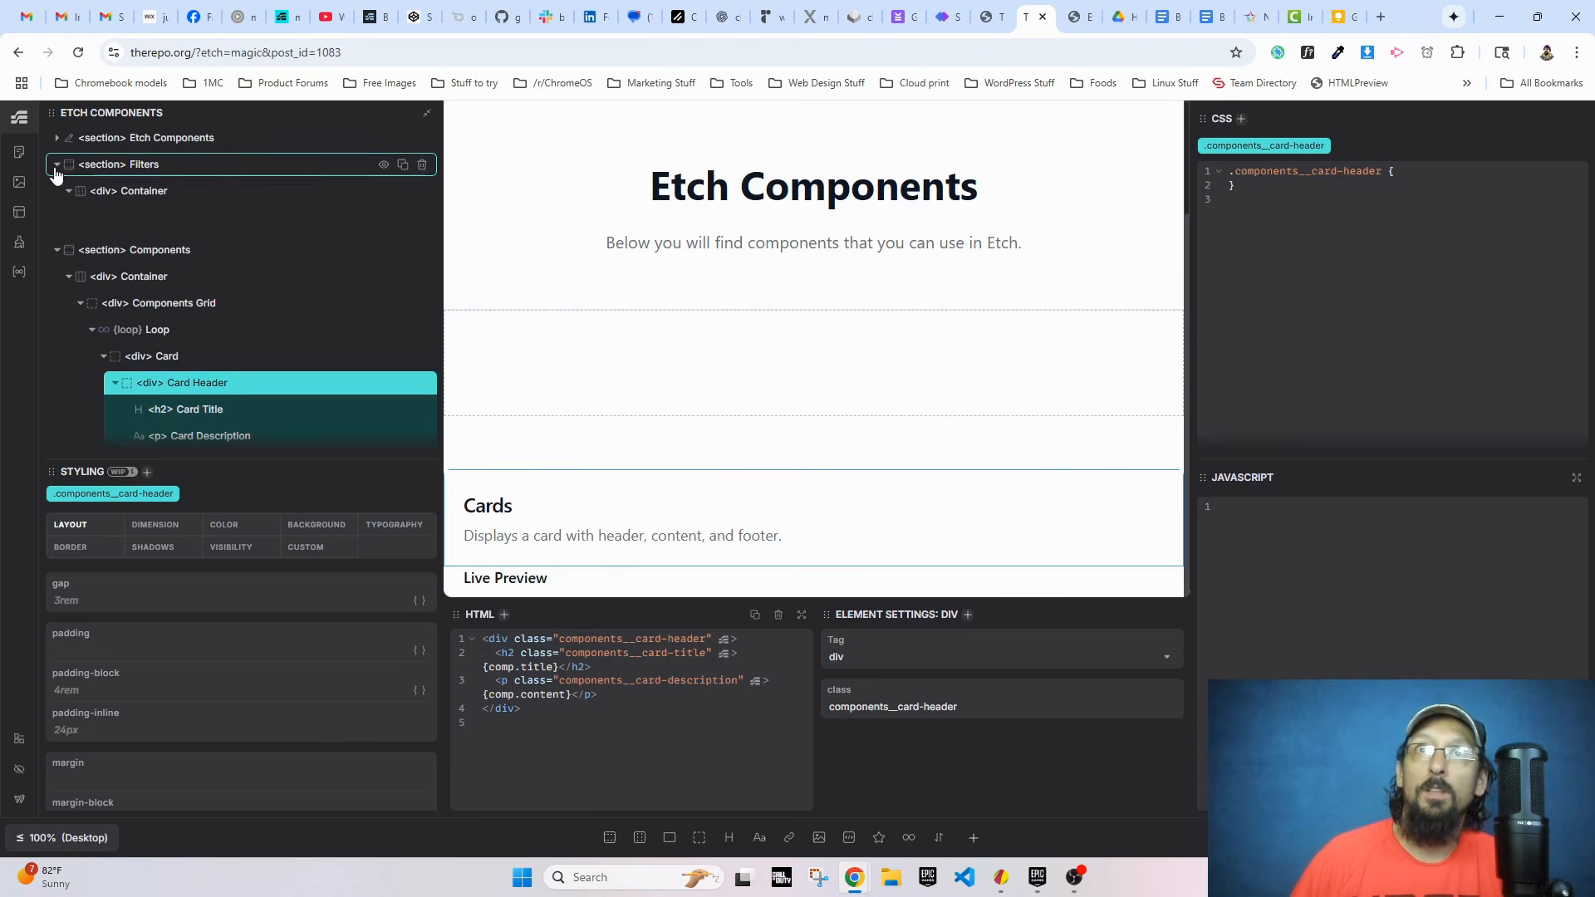
Step: Add an unordered list with one list item inside the Filters section's container, using the abbreviation ul>li
click(129, 191)
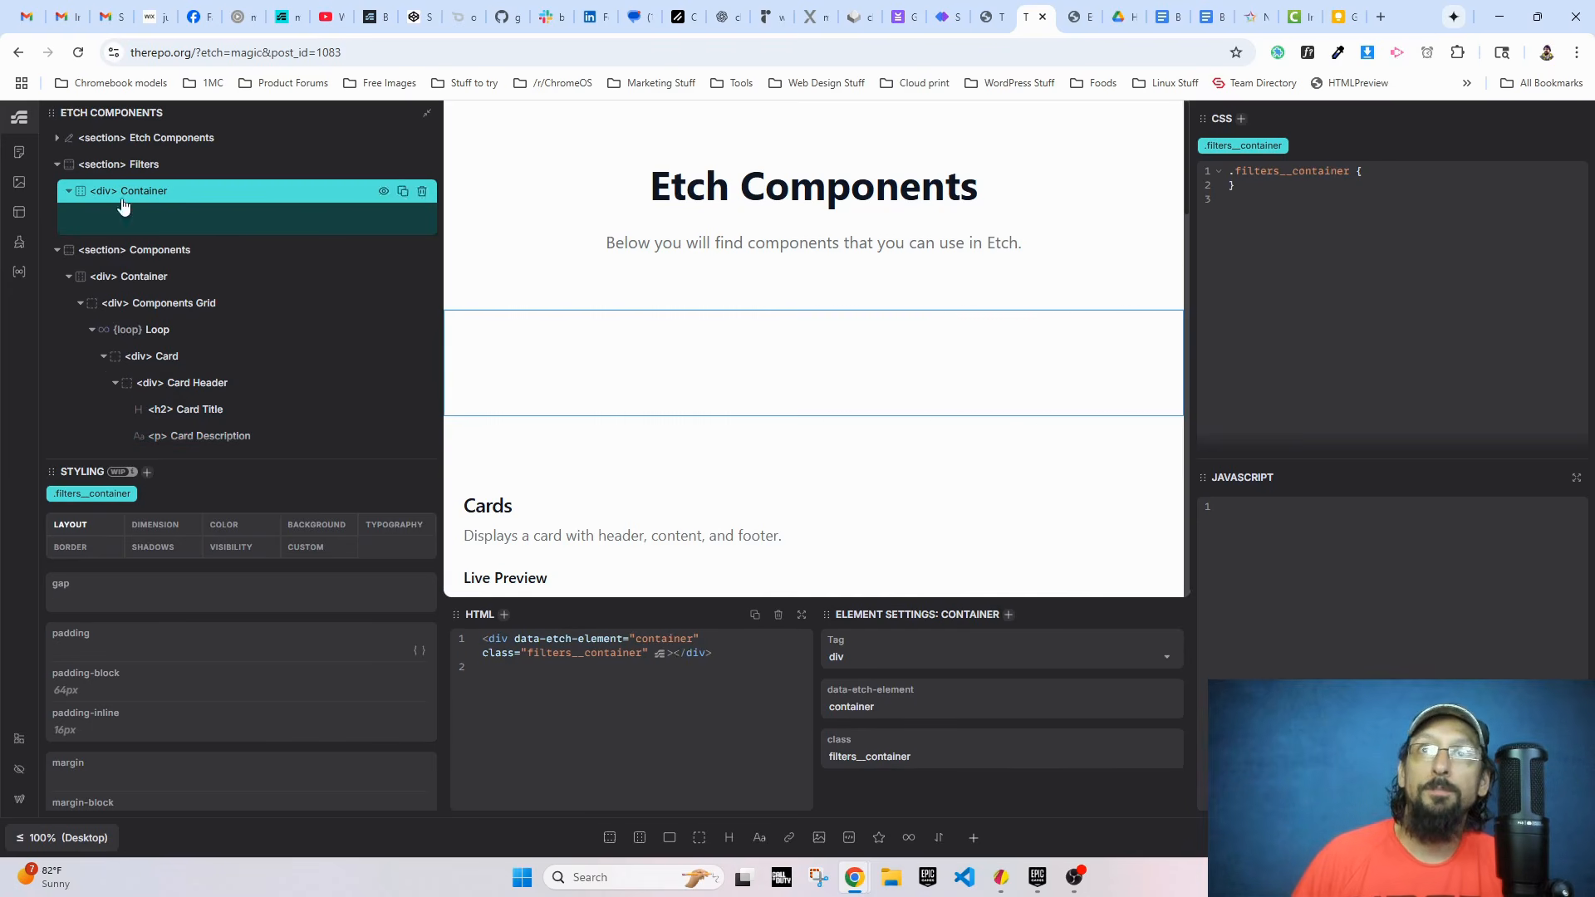
click(674, 653)
key(Return)
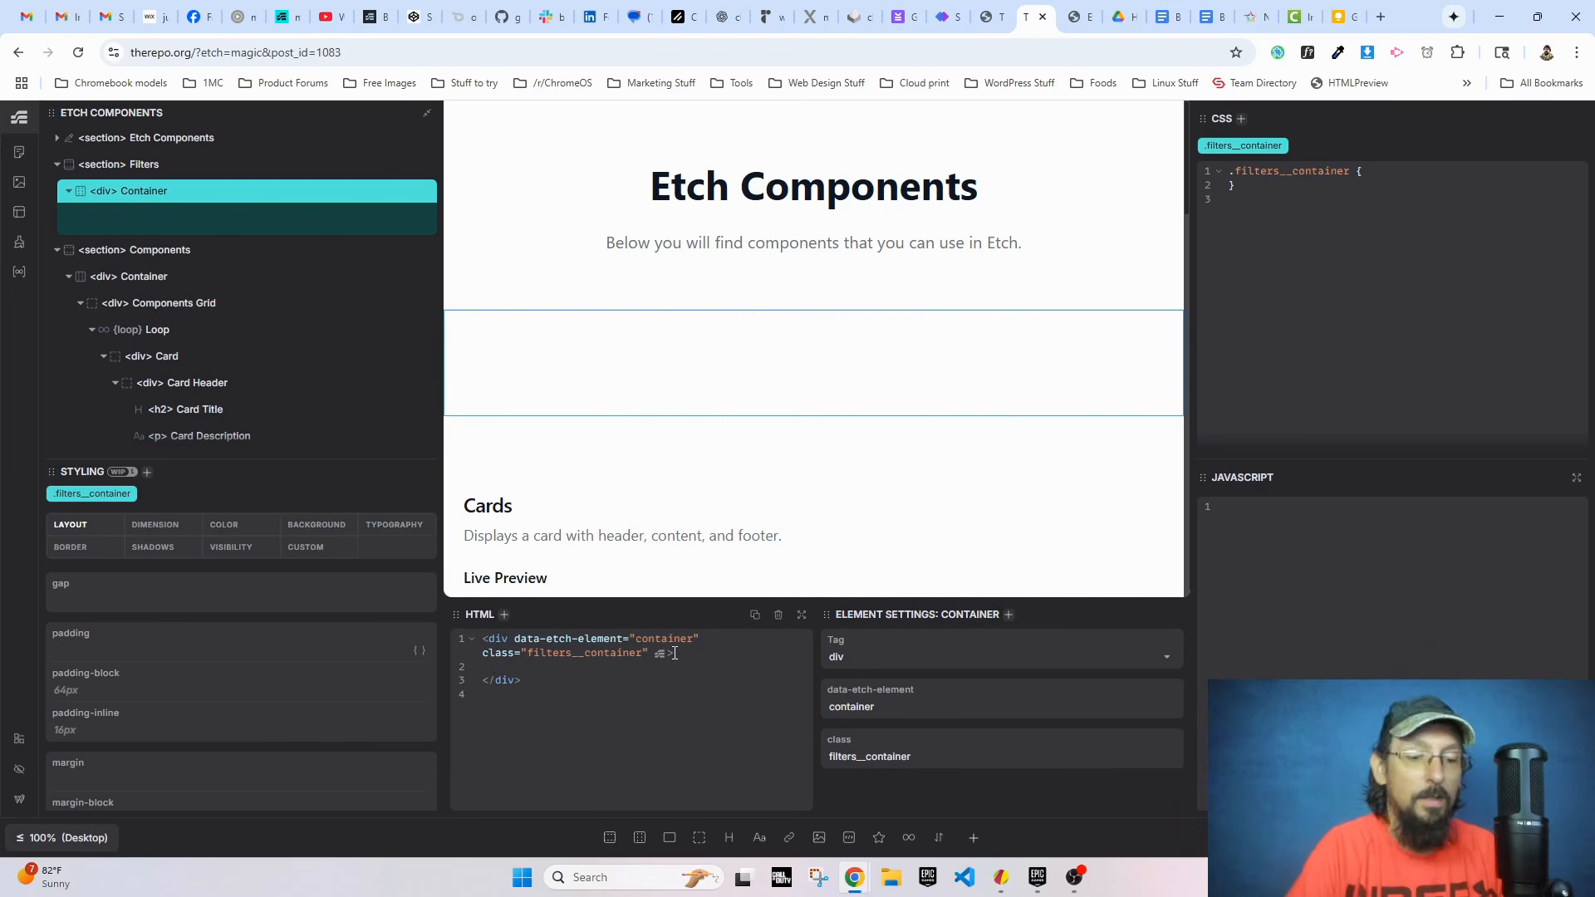
text(ul>li)
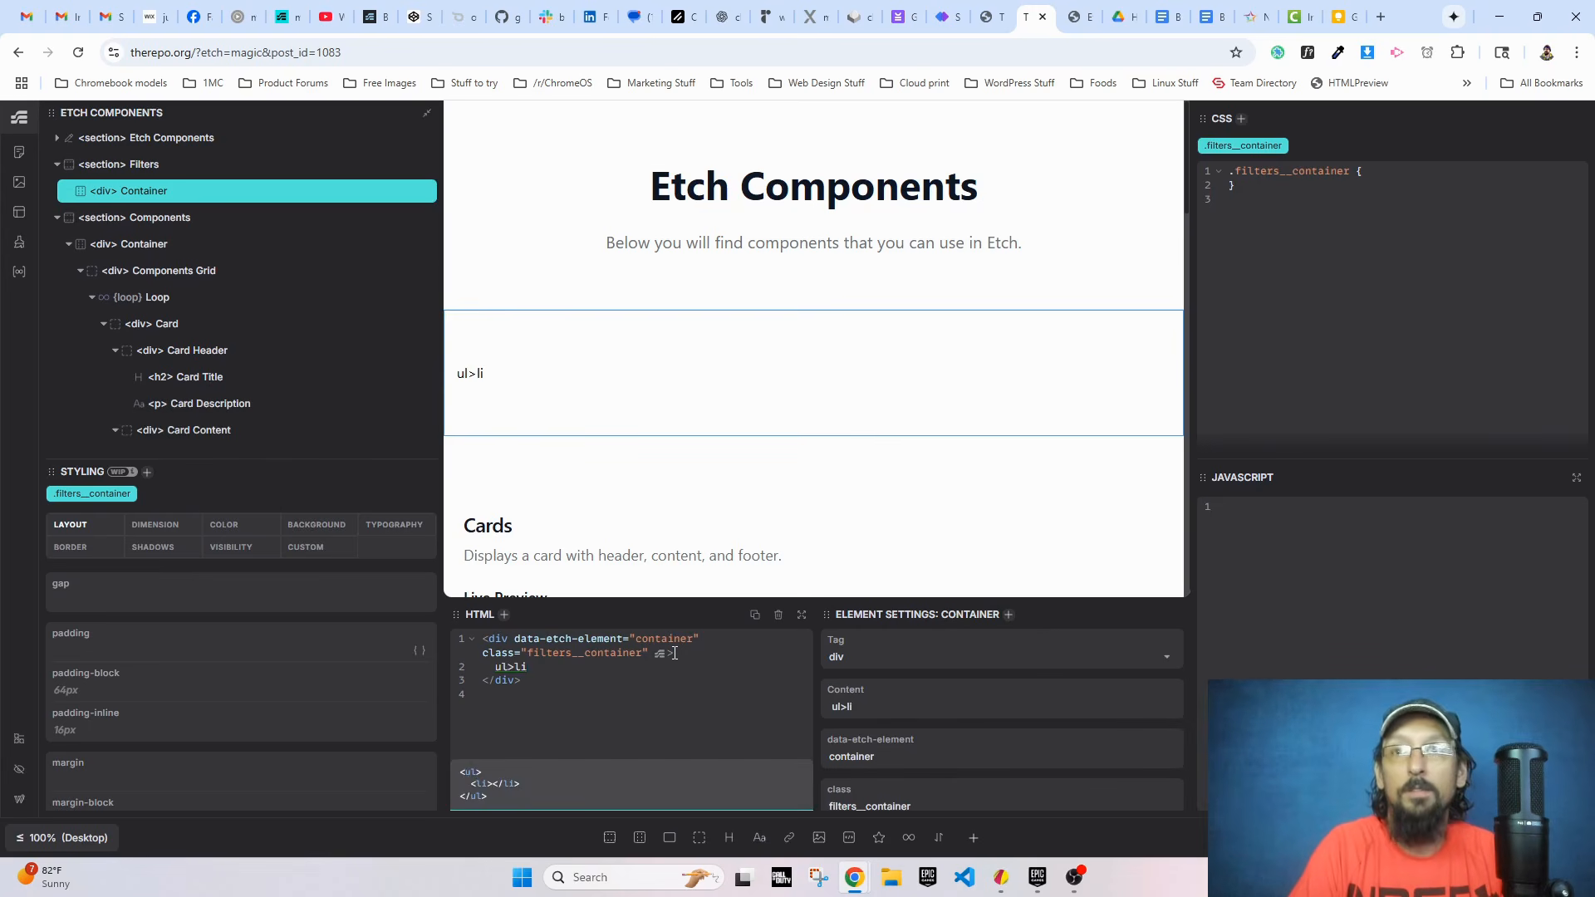
key(Tab)
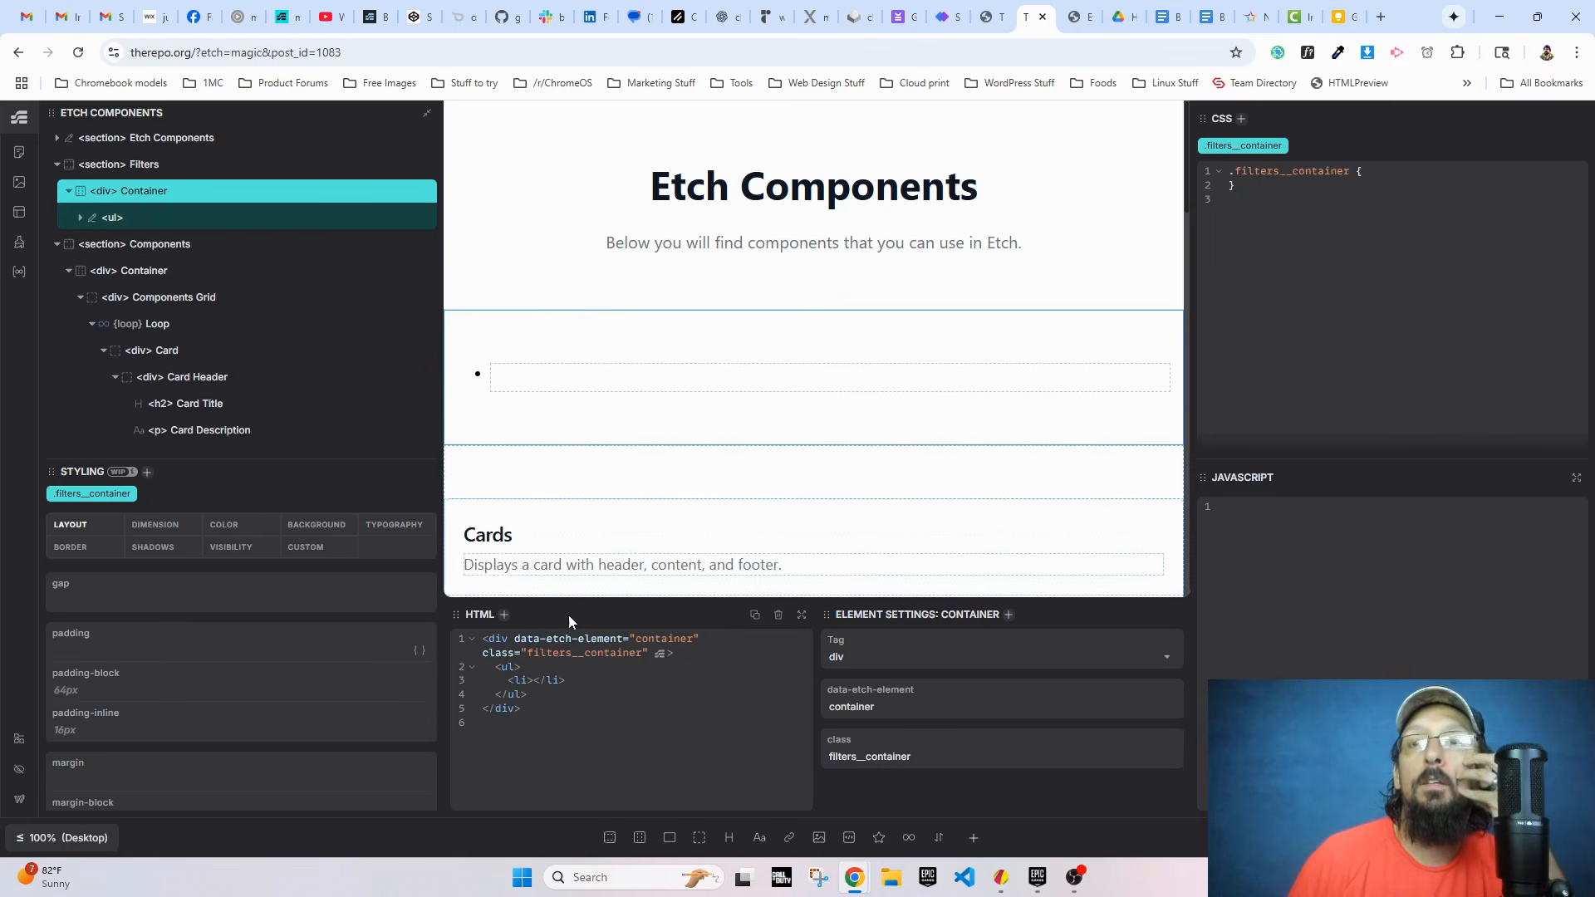
Step: Give the ul element in the filters container the inline style list-style:none;
click(515, 667)
text(style=")
text(=)
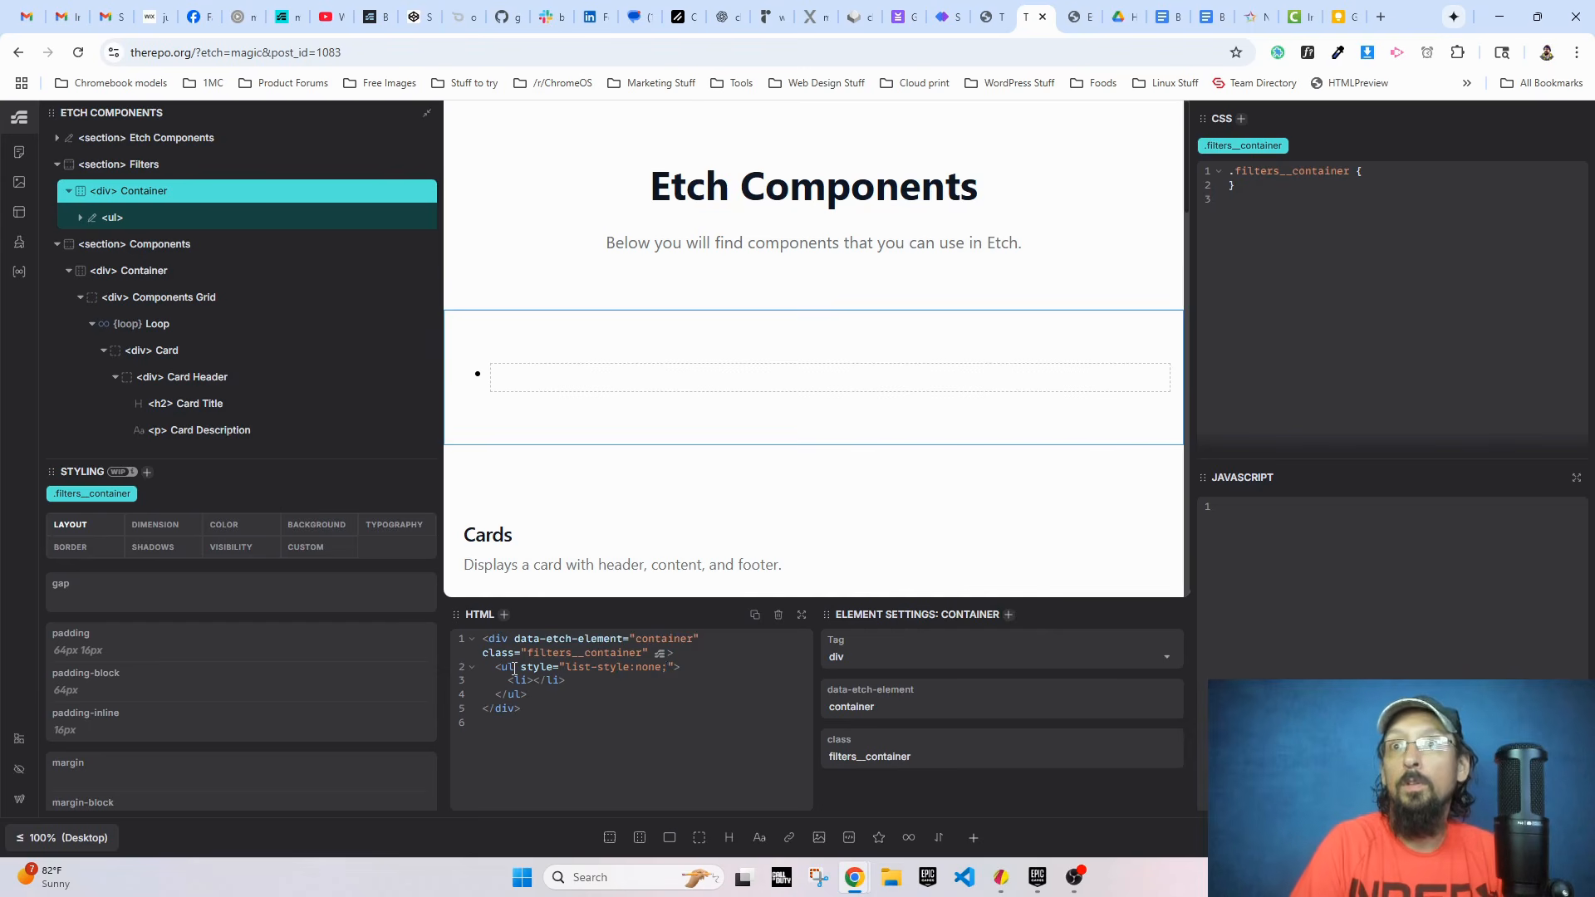
Step: Move the list-style:none; inline style from the ul to the li and remove the ul's style attribute
drag(639, 671, 563, 668)
key(ctrl+c)
key(BackSpace)
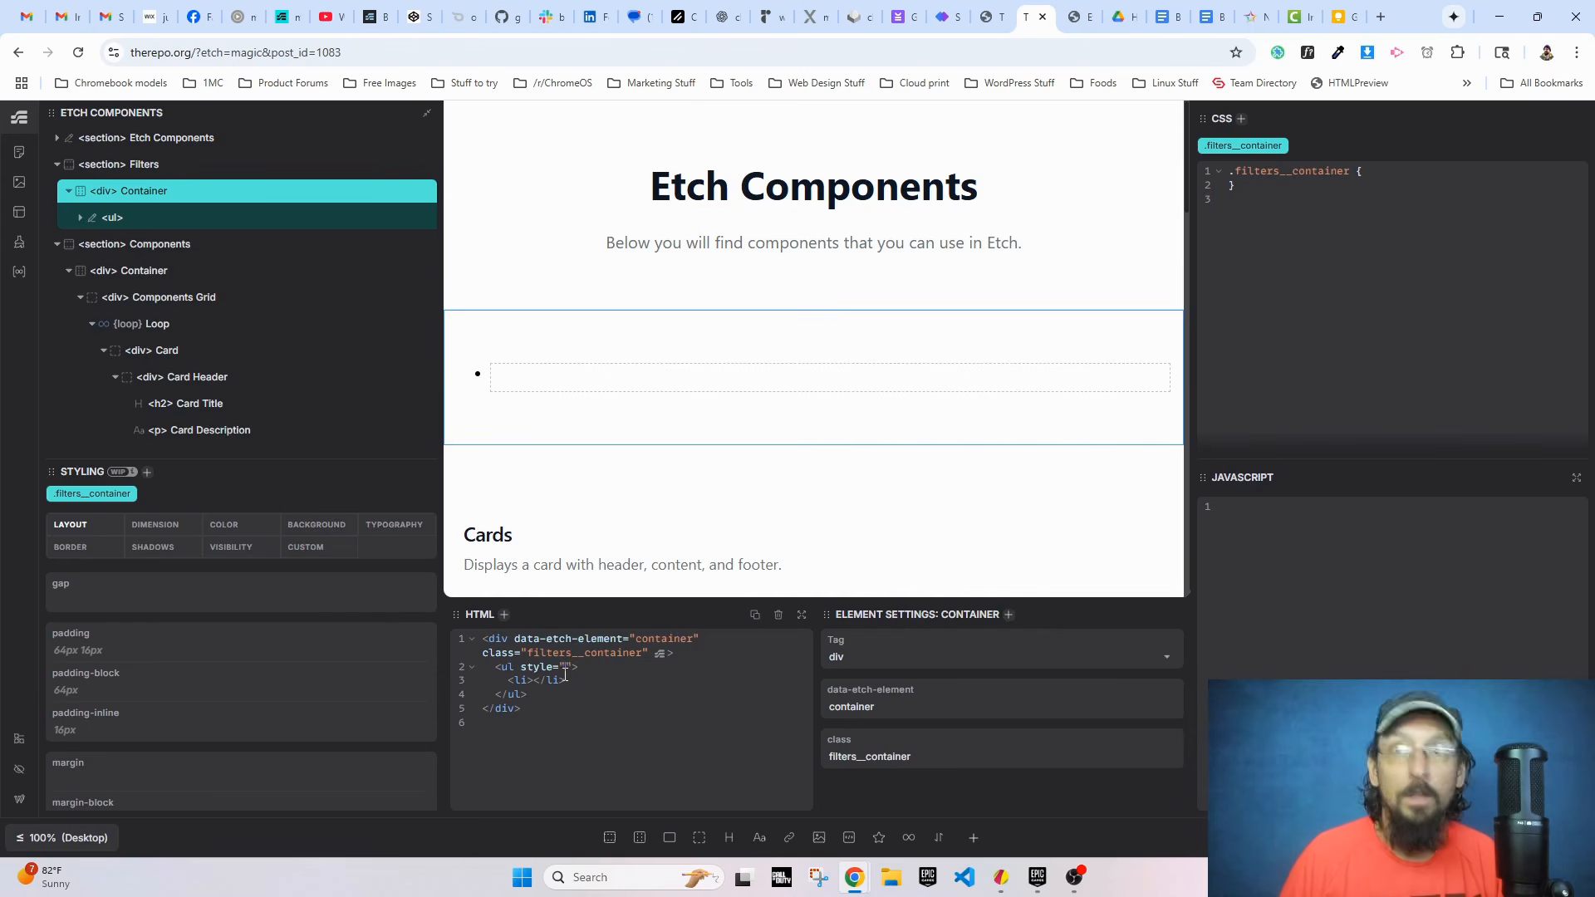
text(style=")
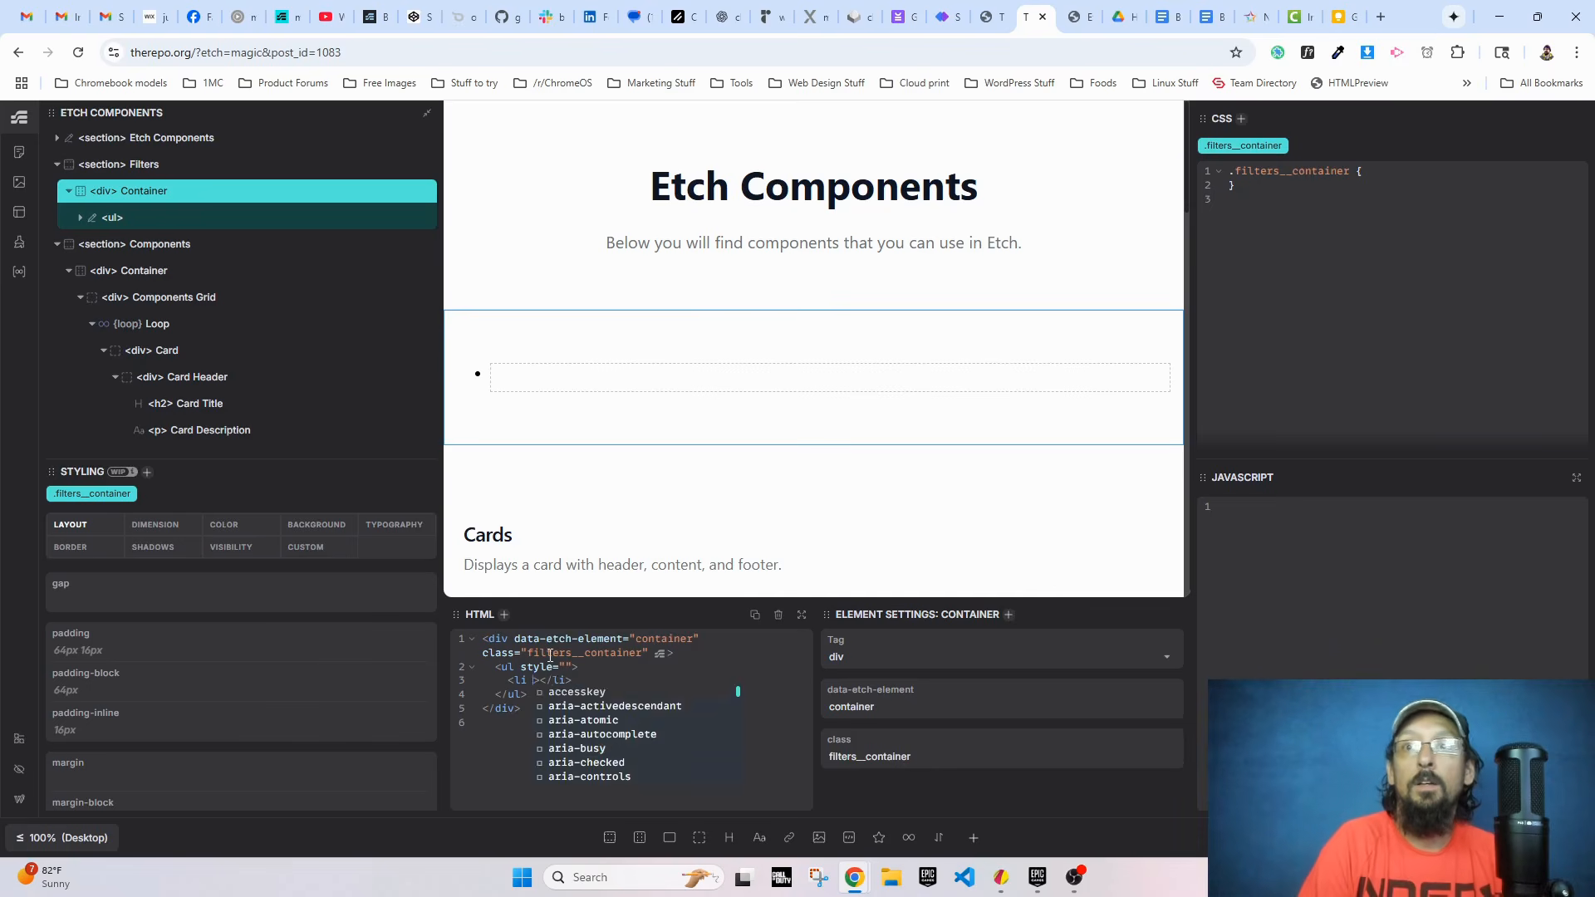
key(ctrl+v)
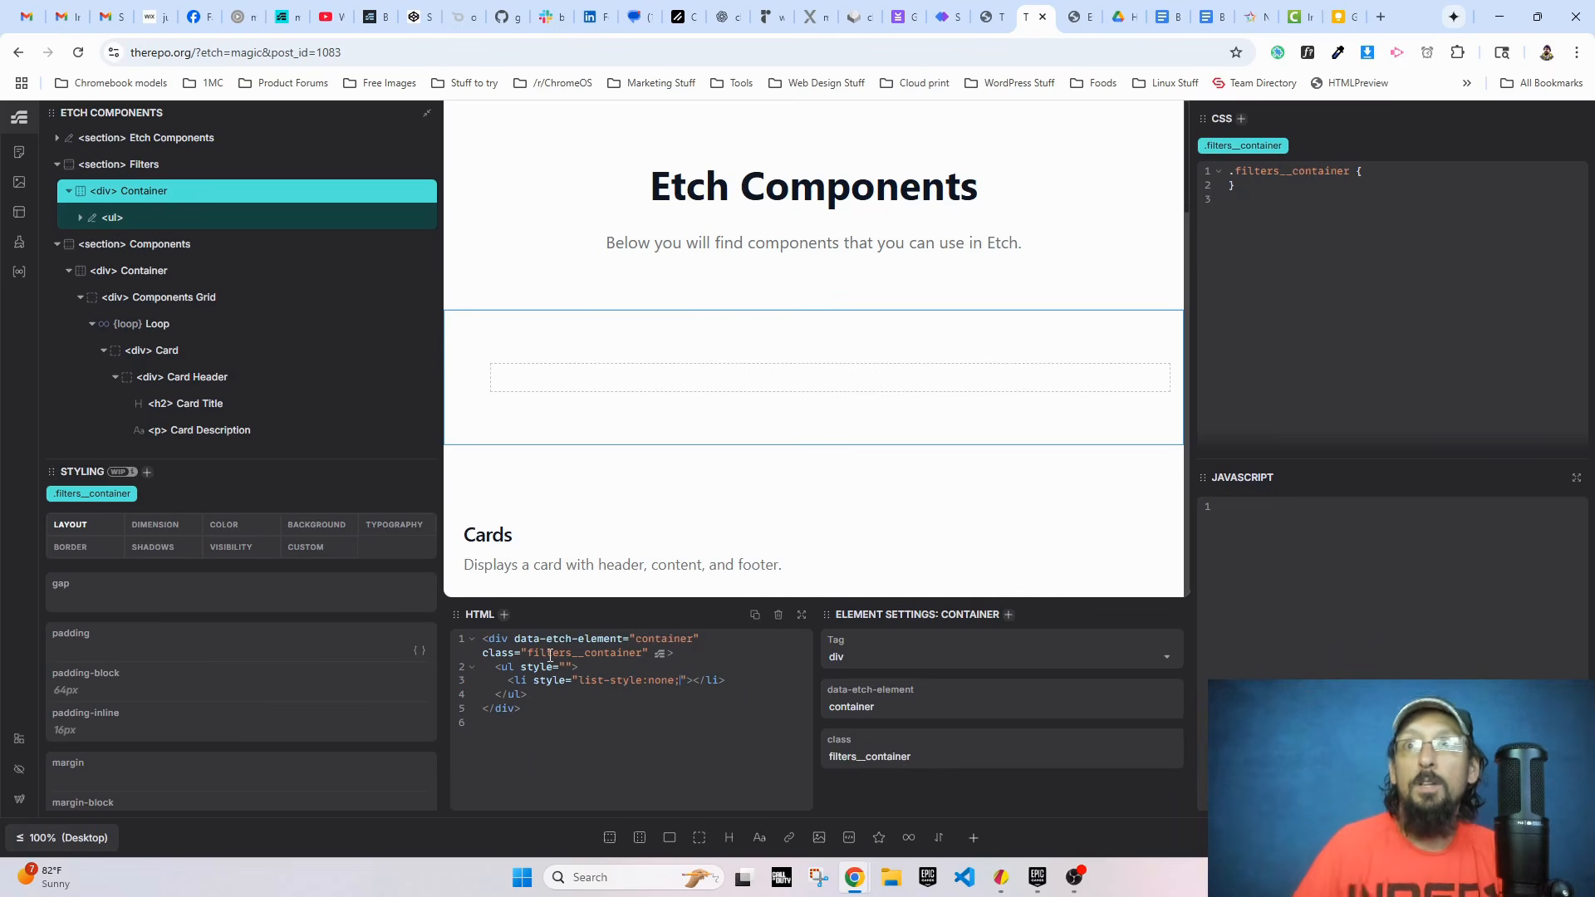
drag(521, 667, 569, 667)
key(BackSpace)
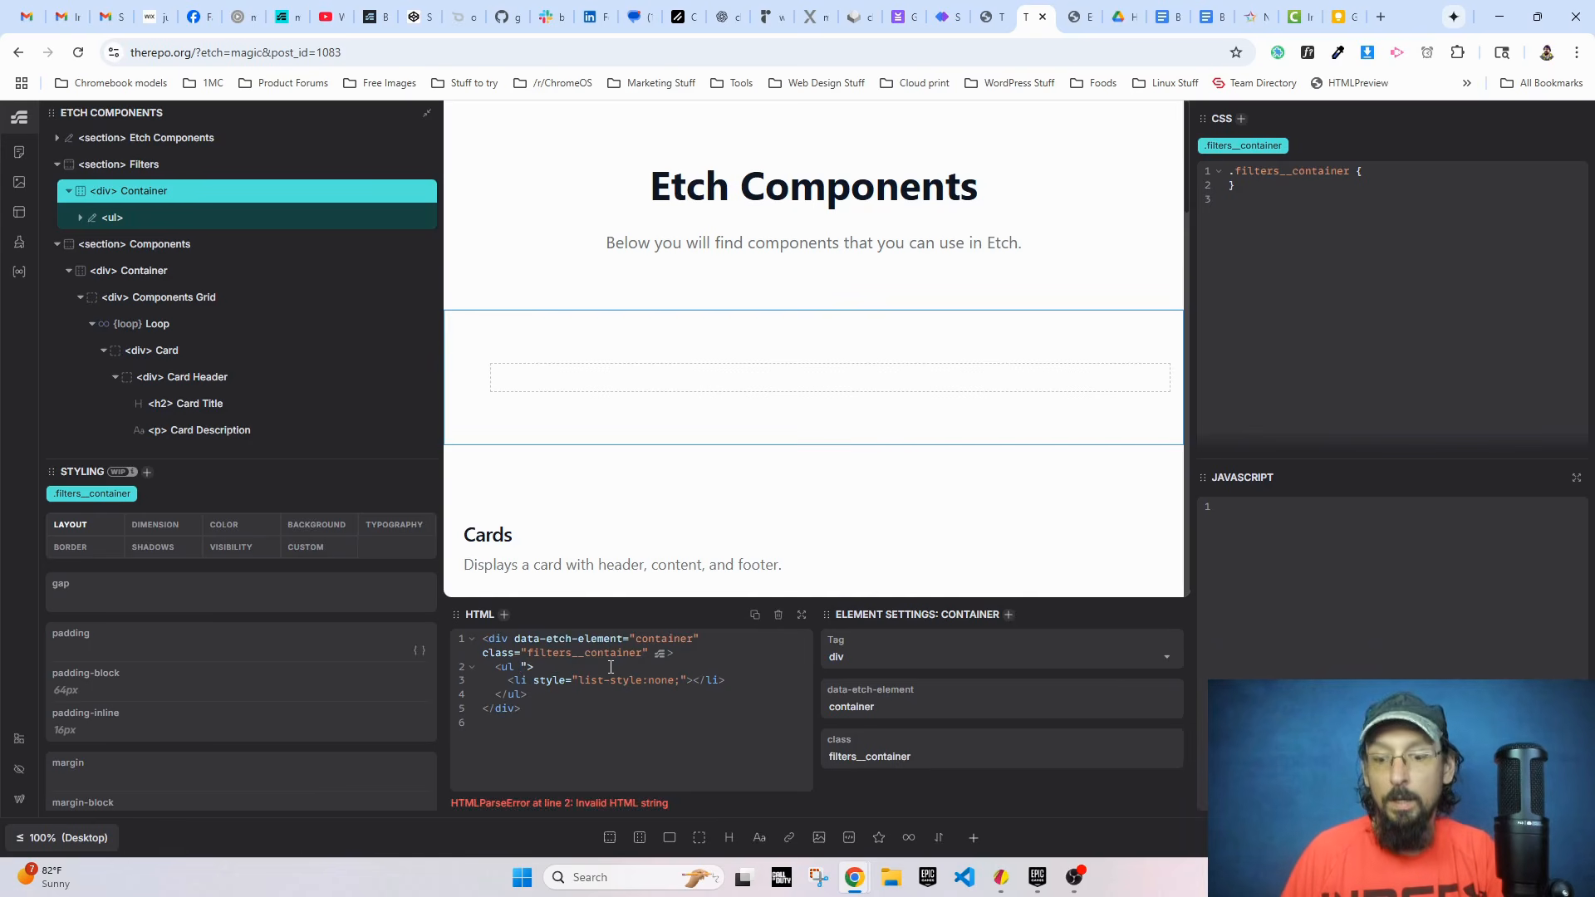
key(Delete)
key(BackSpace)
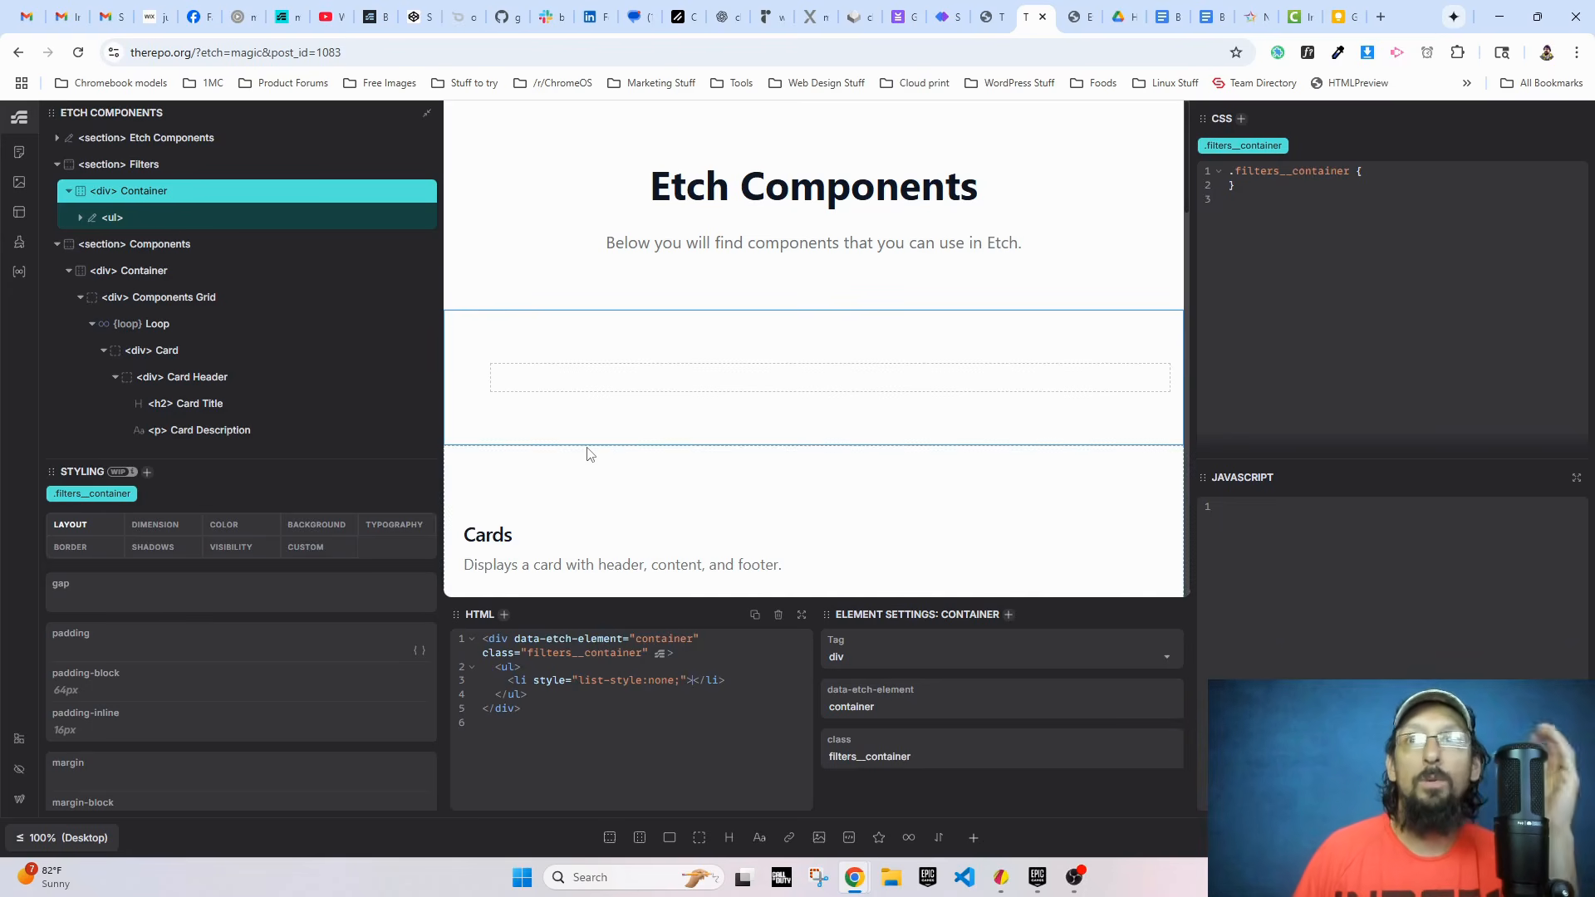
scroll(589, 453, down, 2)
scroll(591, 453, down, 2)
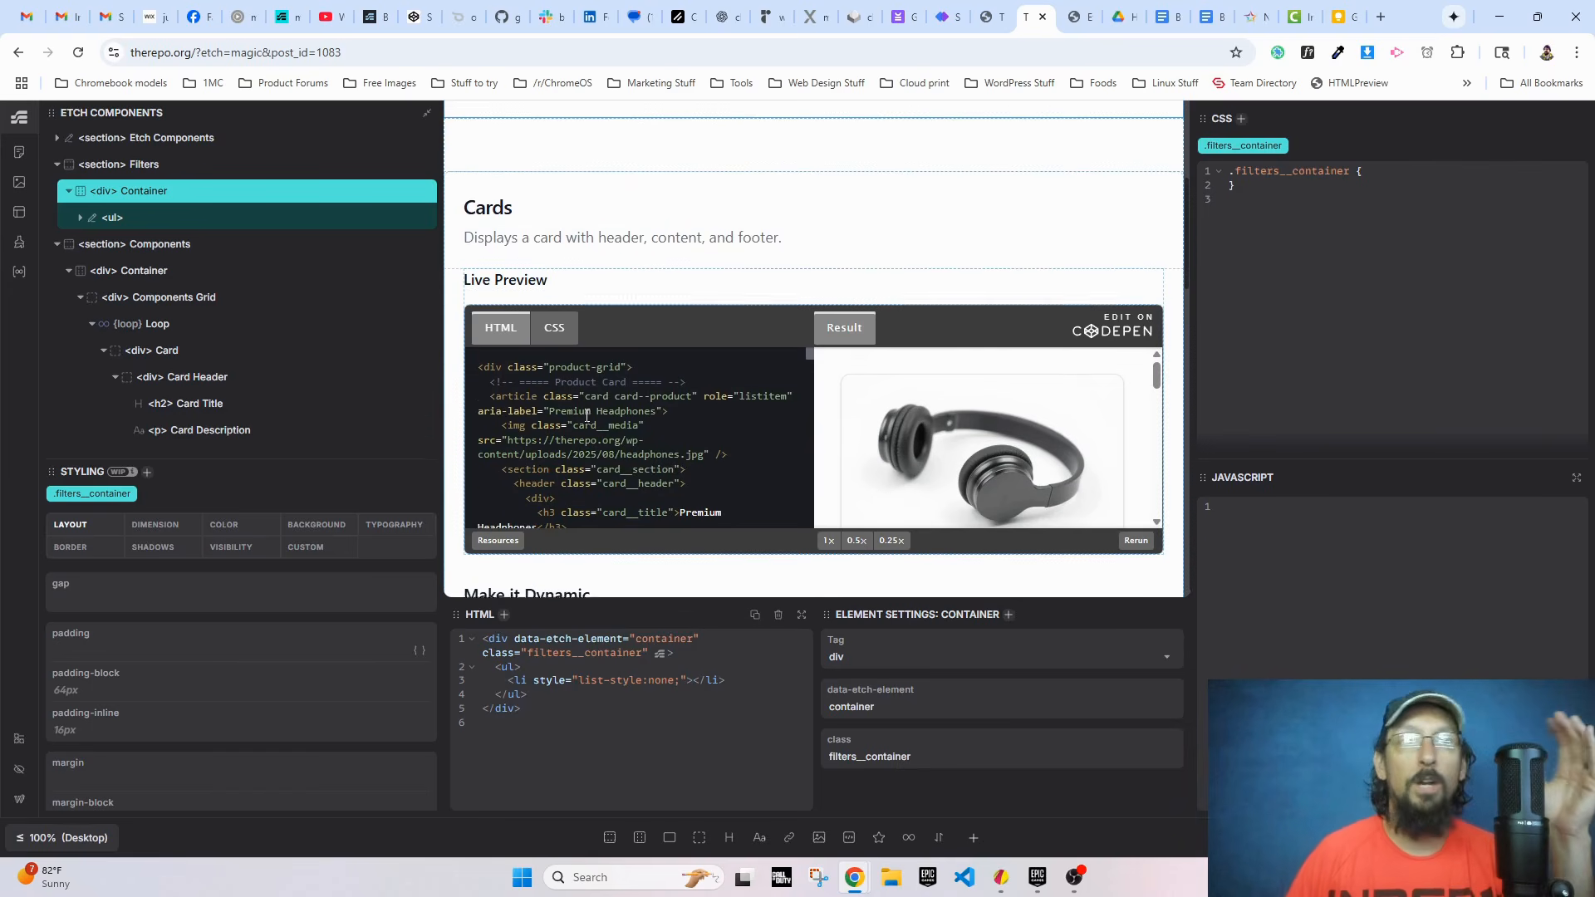
scroll(614, 432, up, 4)
scroll(635, 500, down, 3)
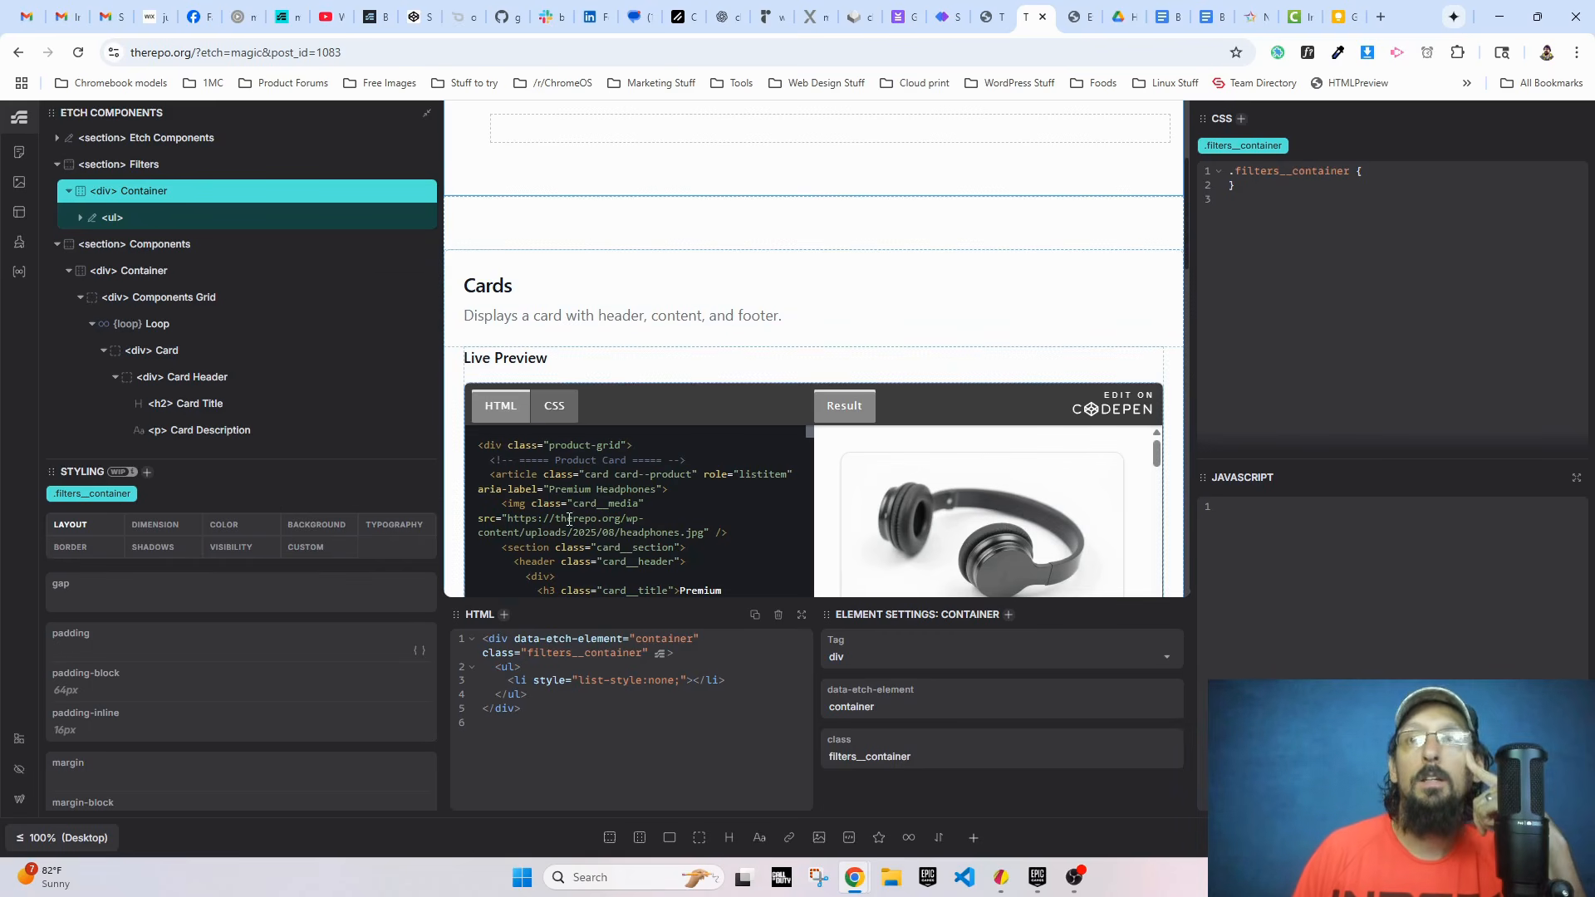
Step: Wrap the filter list's li element in a loop and set the loop's query to componentQuery
click(80, 217)
click(119, 243)
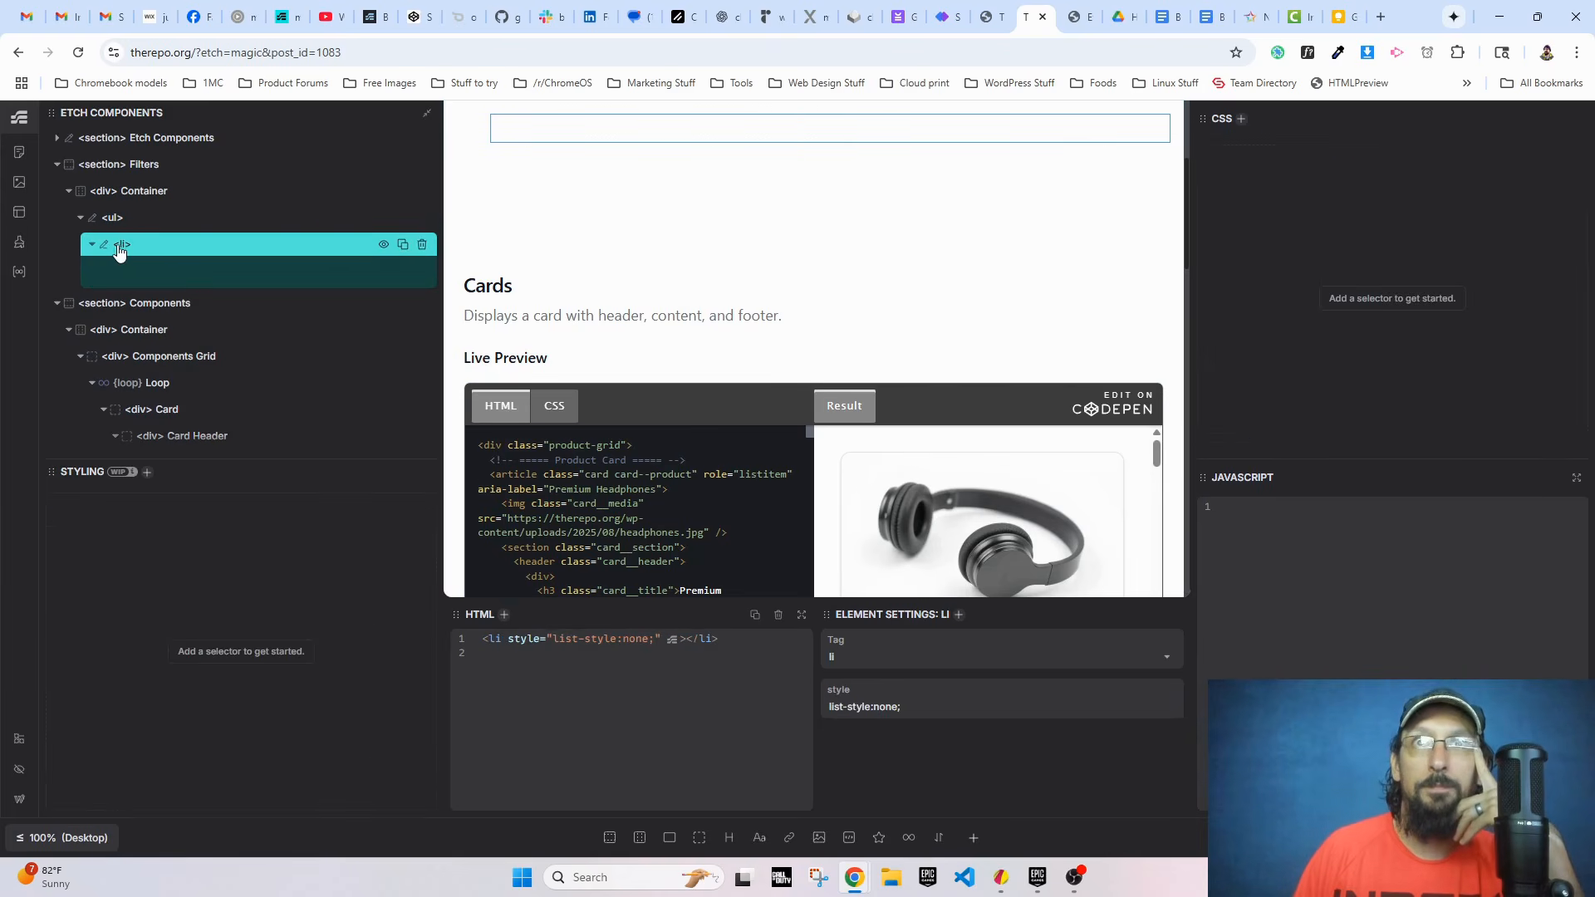
right_click(121, 248)
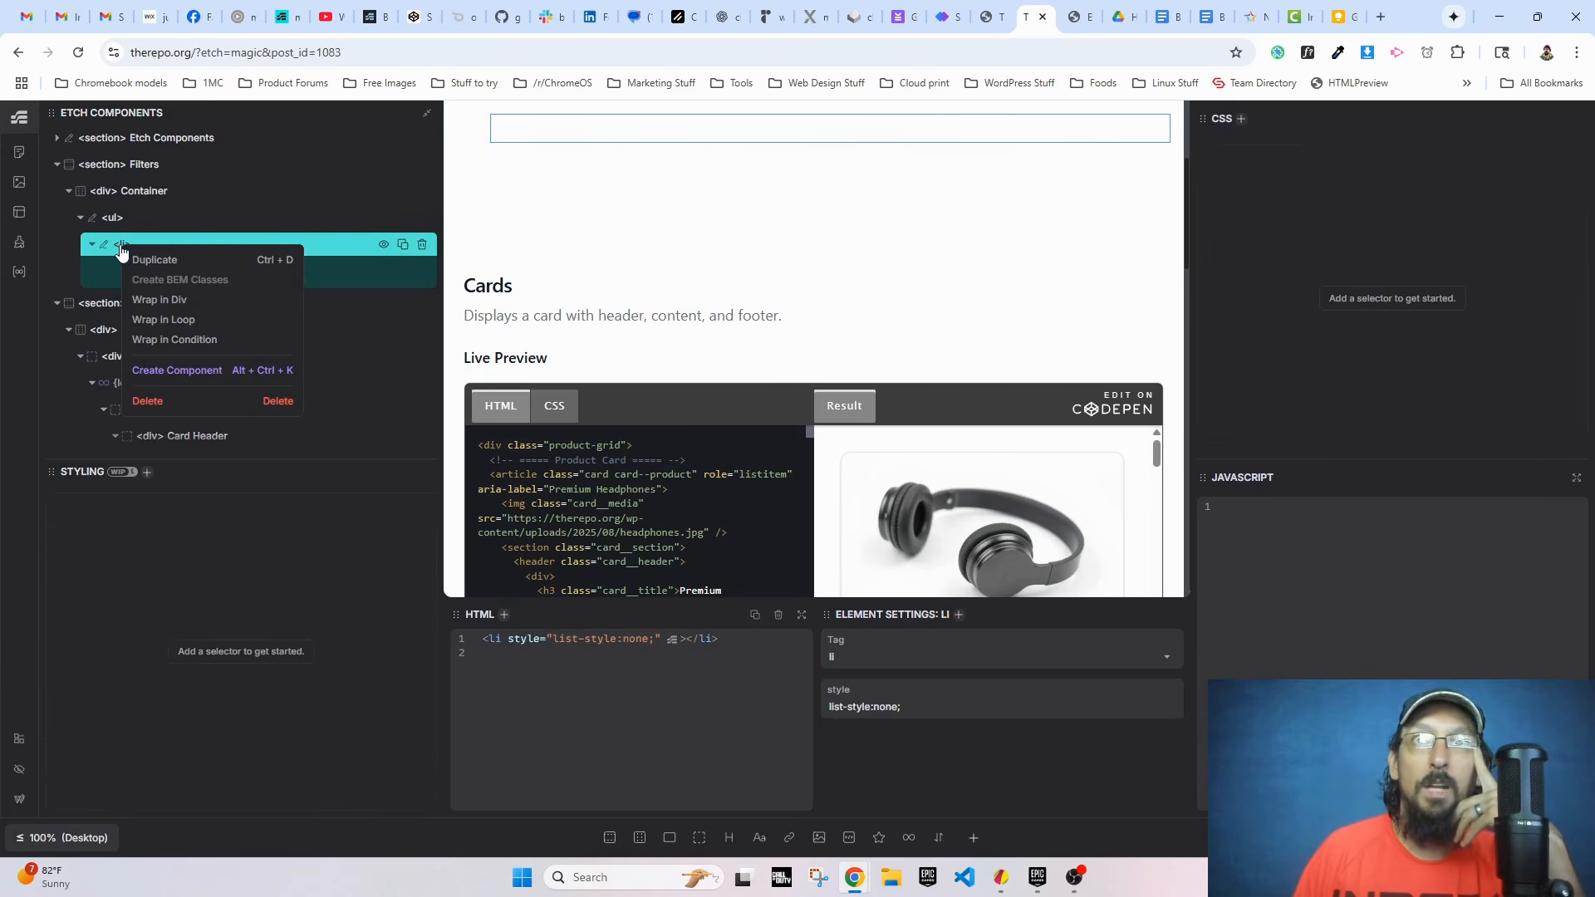
click(163, 330)
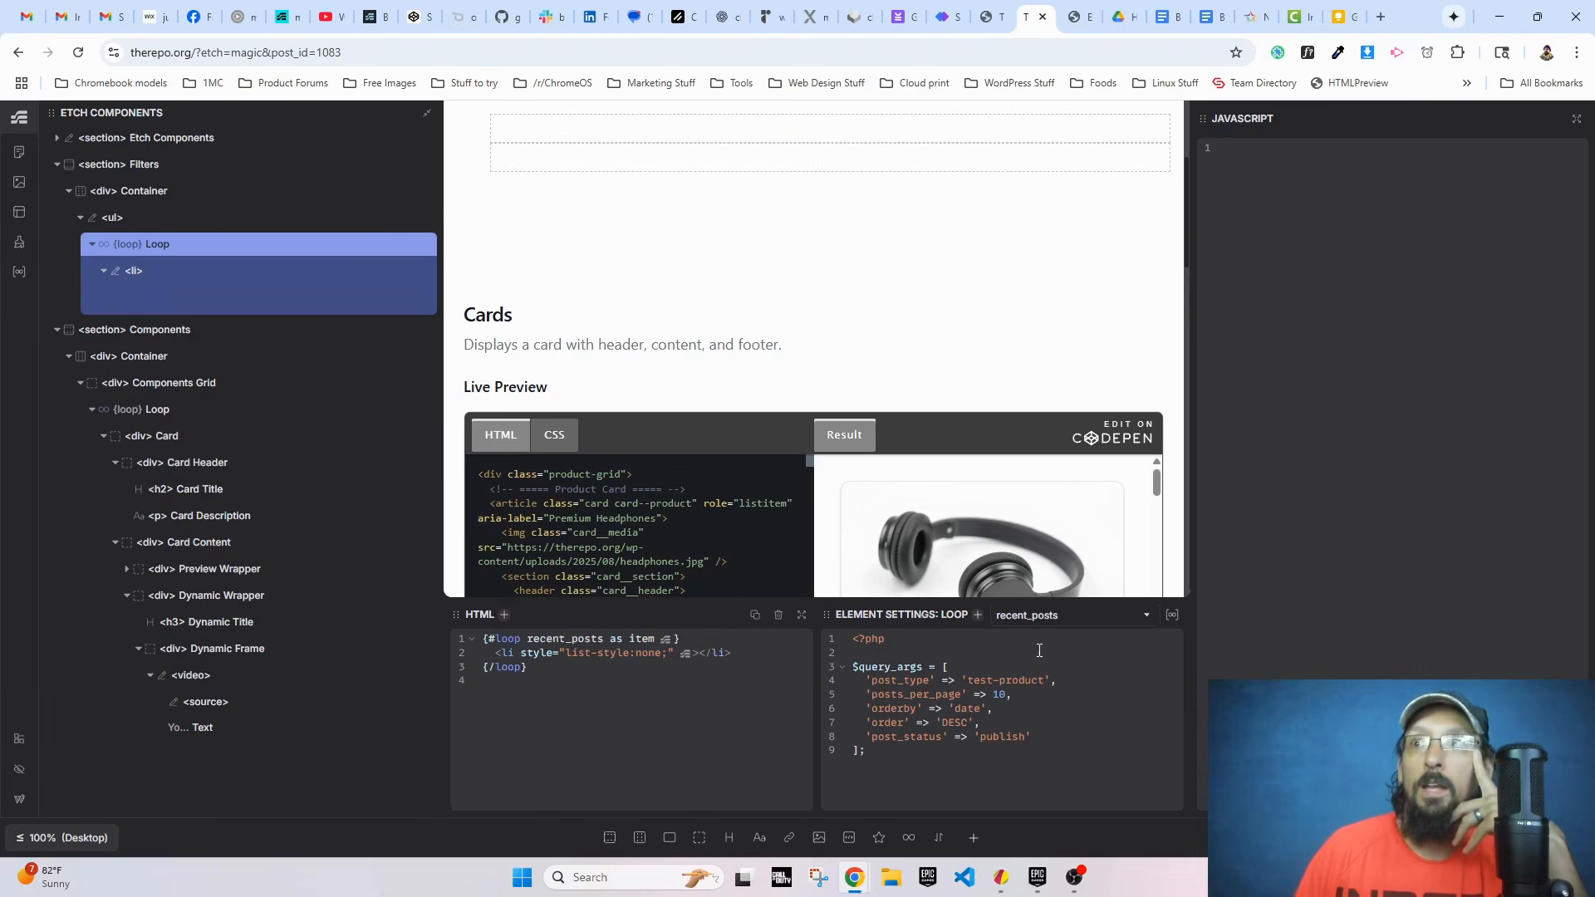
click(1032, 615)
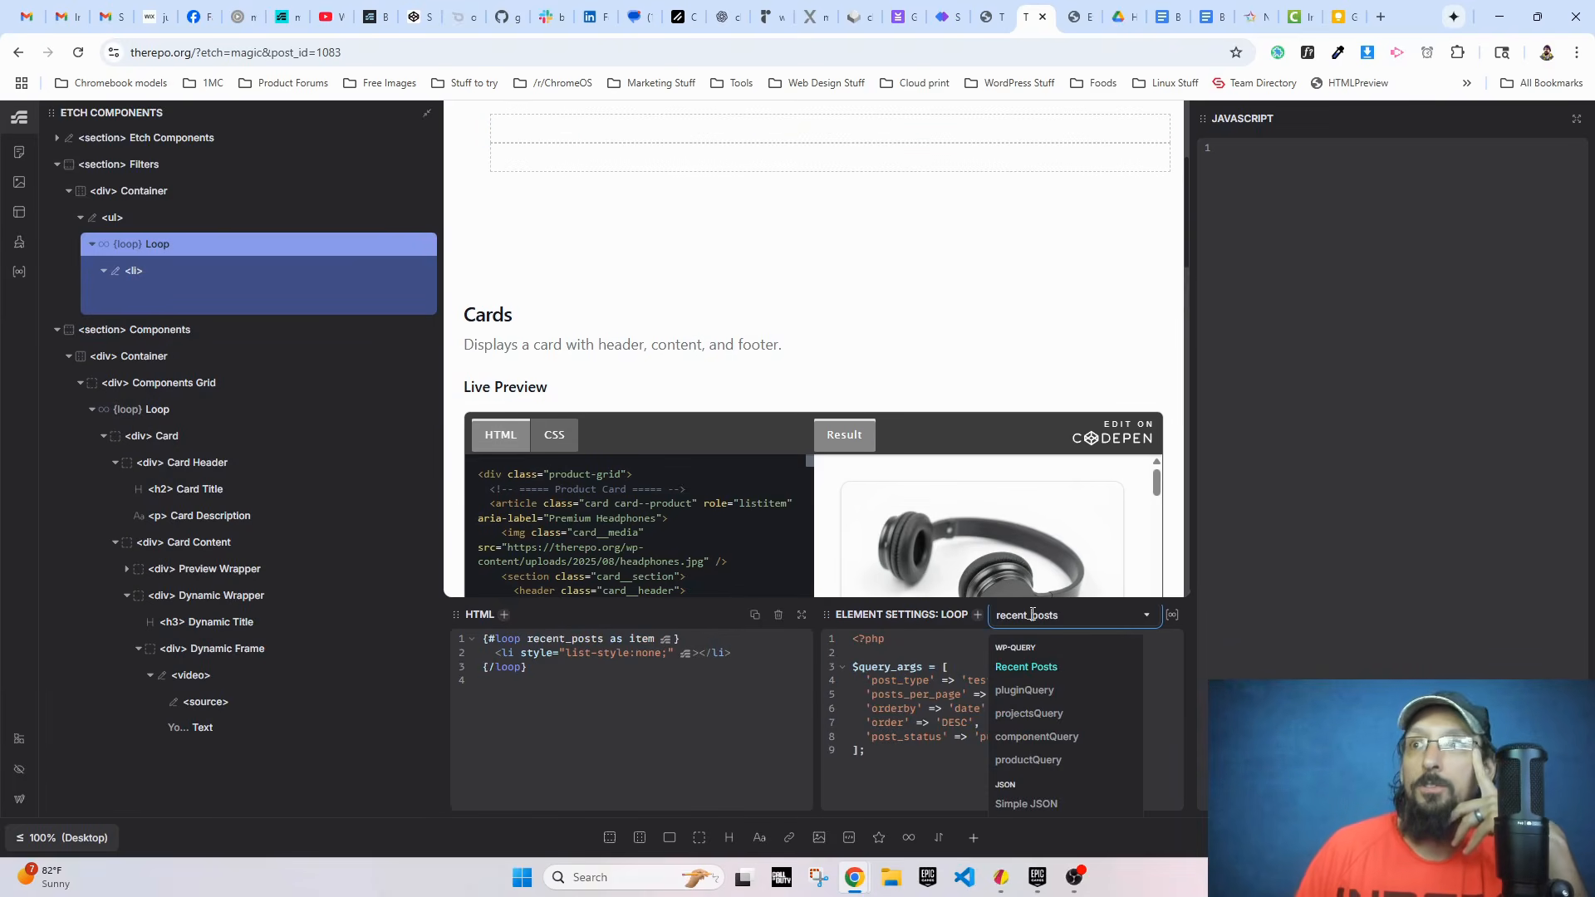
click(1022, 736)
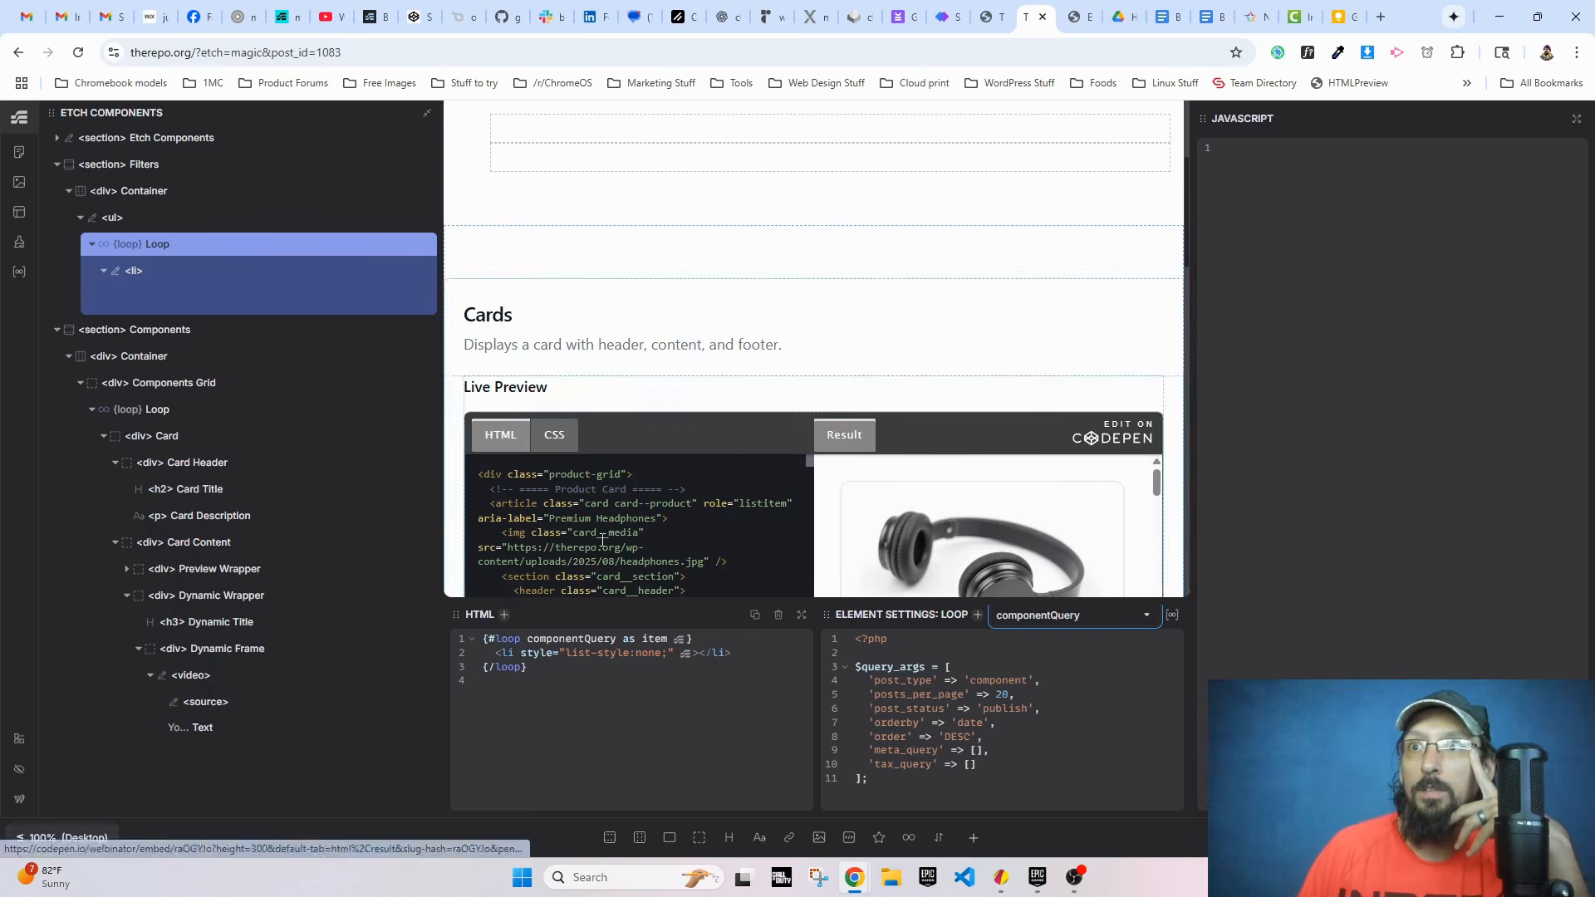
Step: Insert the dynamic value {comp.title} as the content of the looped li element
click(698, 655)
text({comp.title})
scroll(650, 438, up, 3)
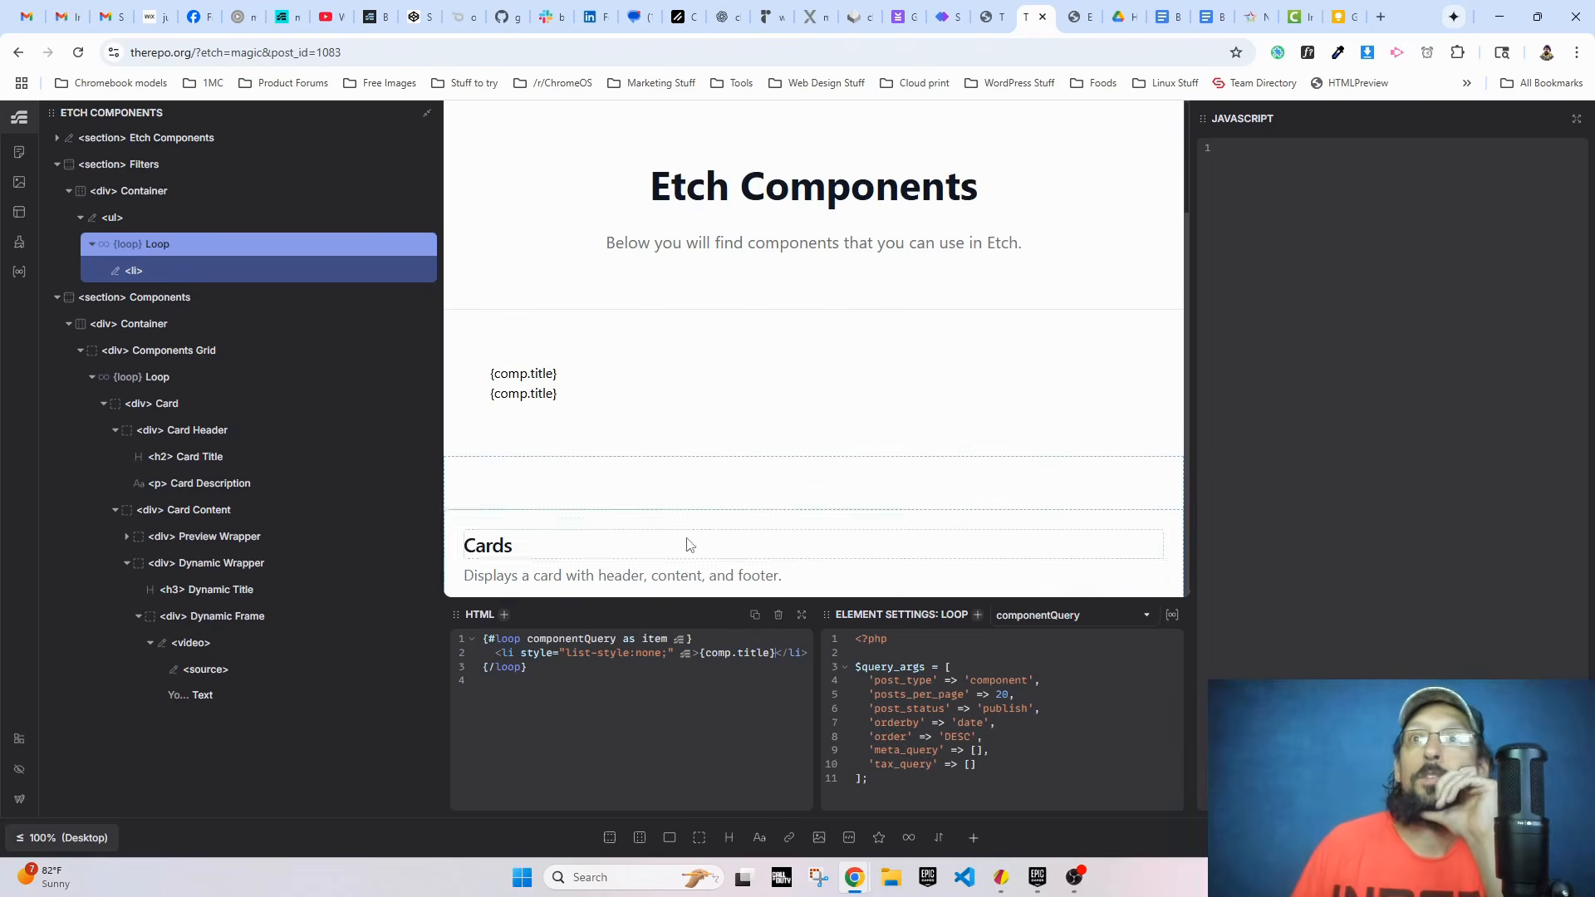
Step: Rename the filter loop's item variable to comp in its HTML
click(650, 438)
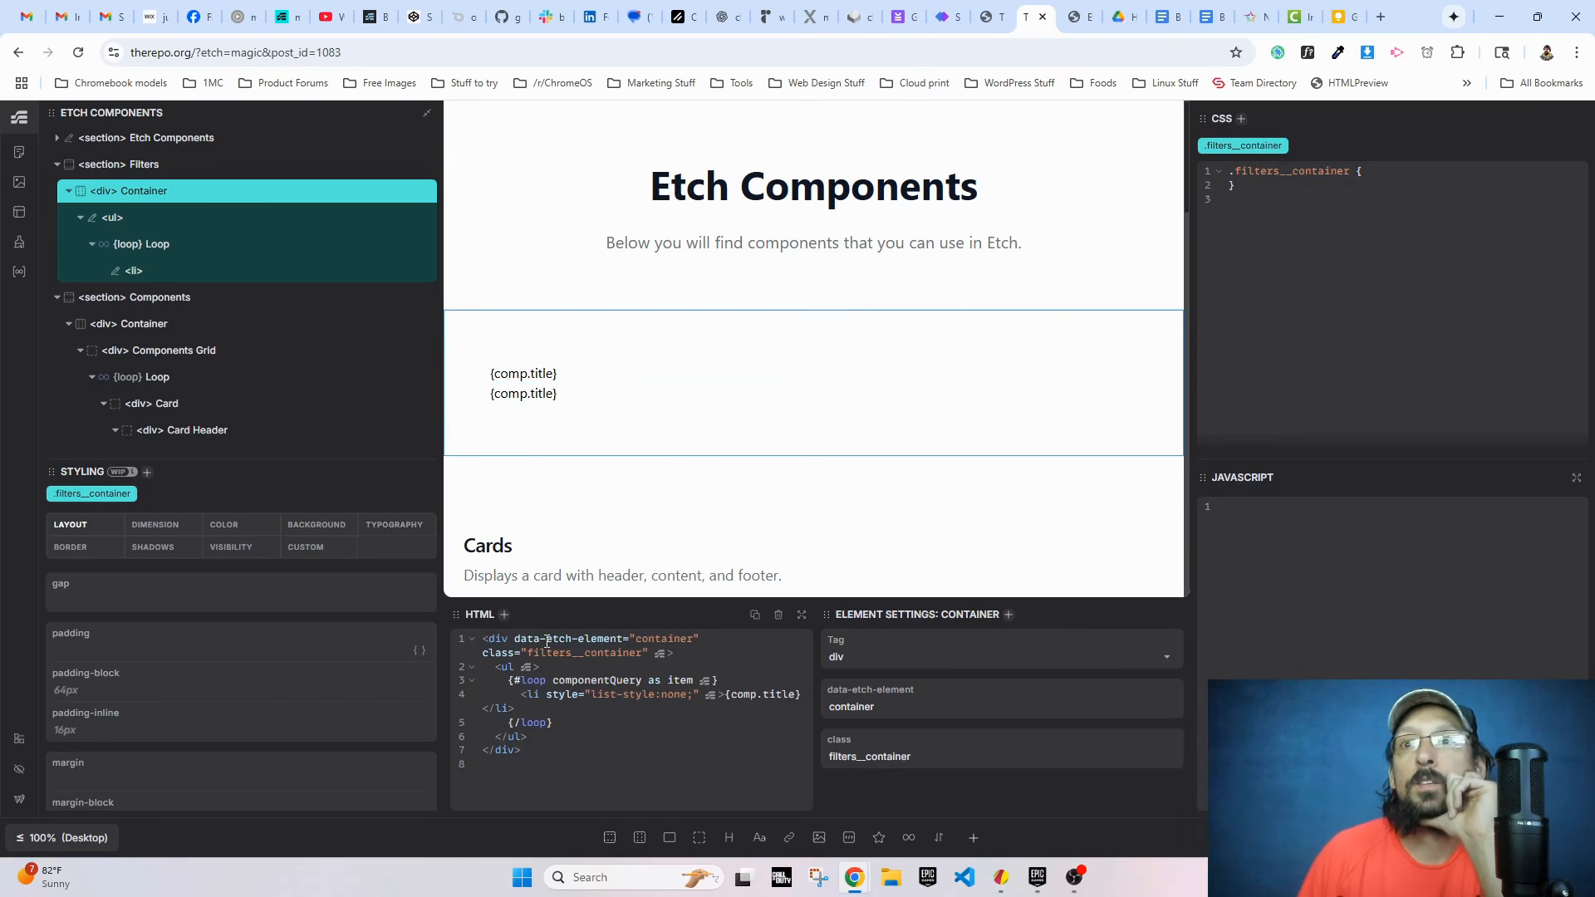
click(132, 244)
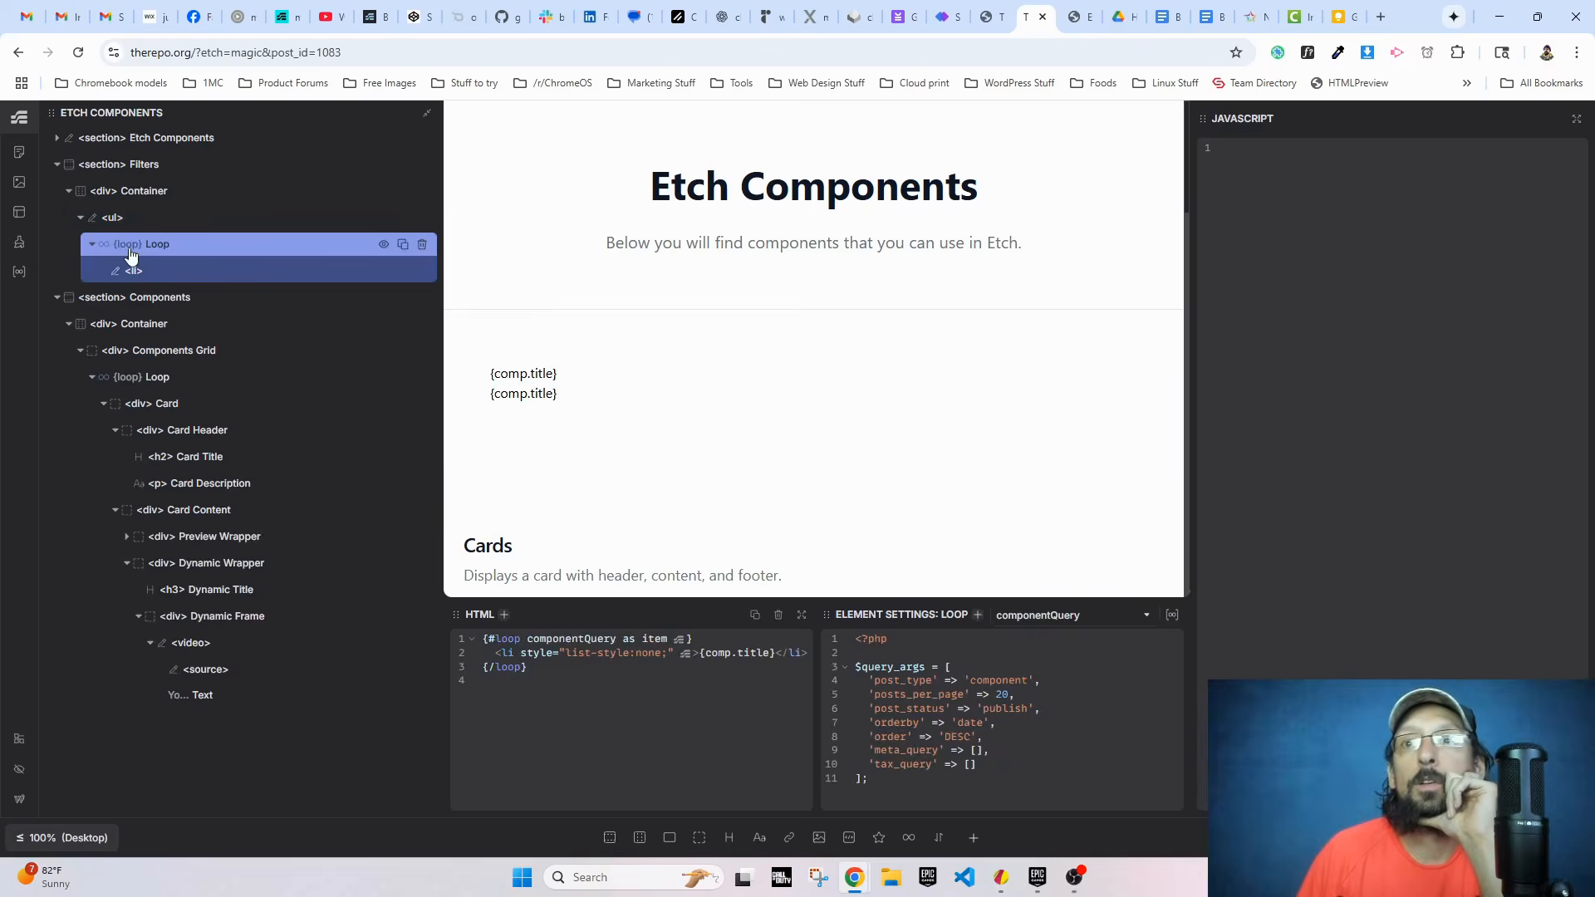
text(comp)
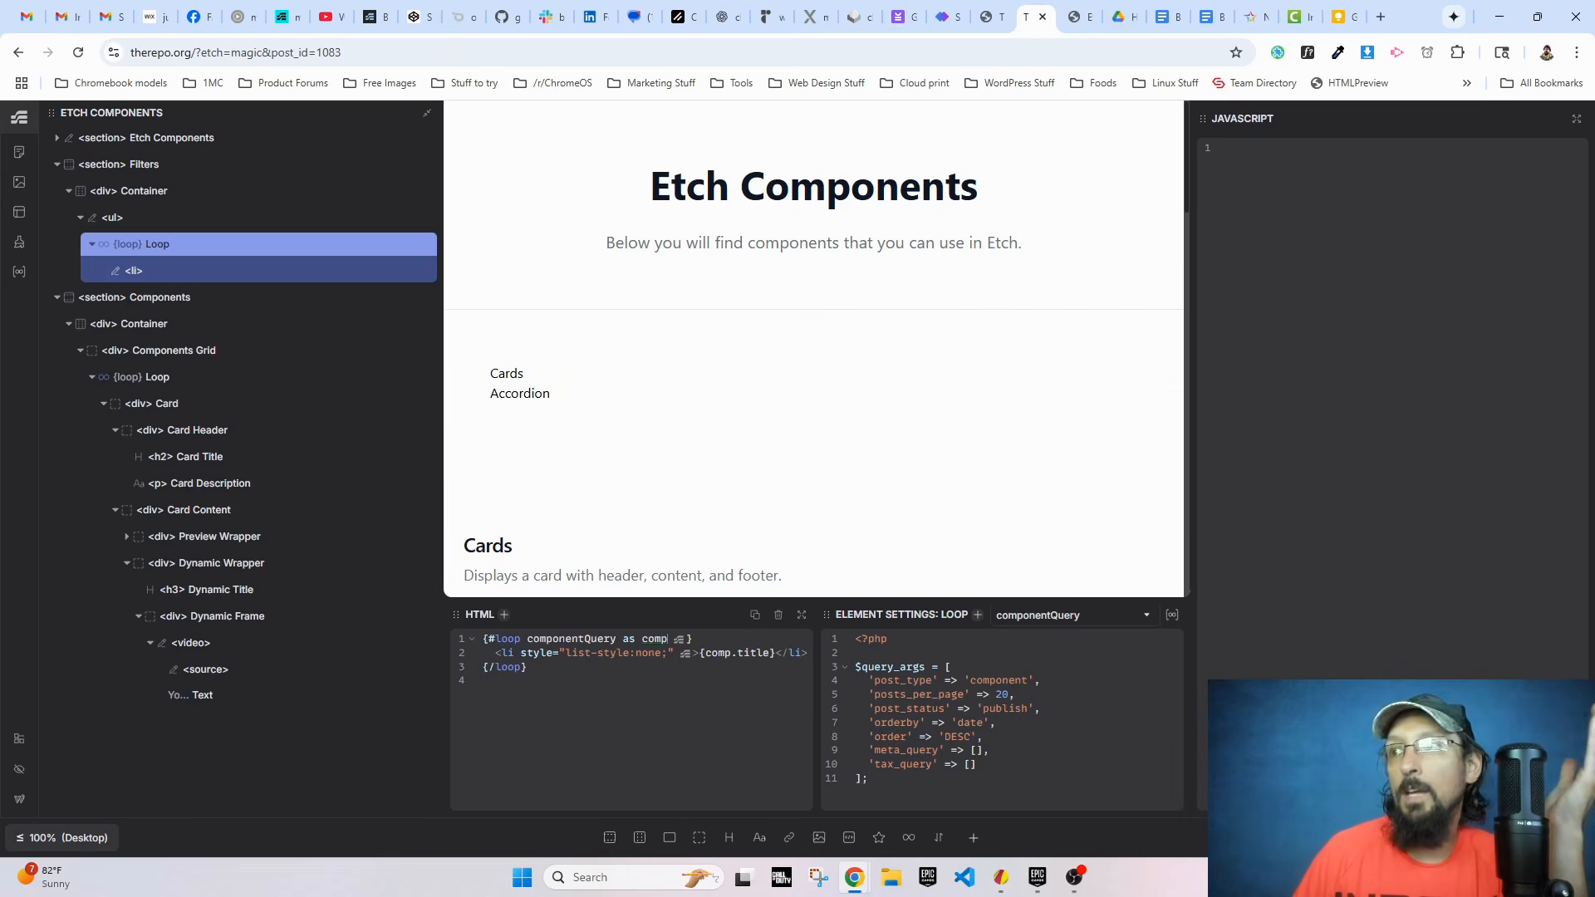
Step: Switch to the live Etch Components page, reload it, and compare the new filter list with the component cards below
key(ctrl+Tab)
click(78, 53)
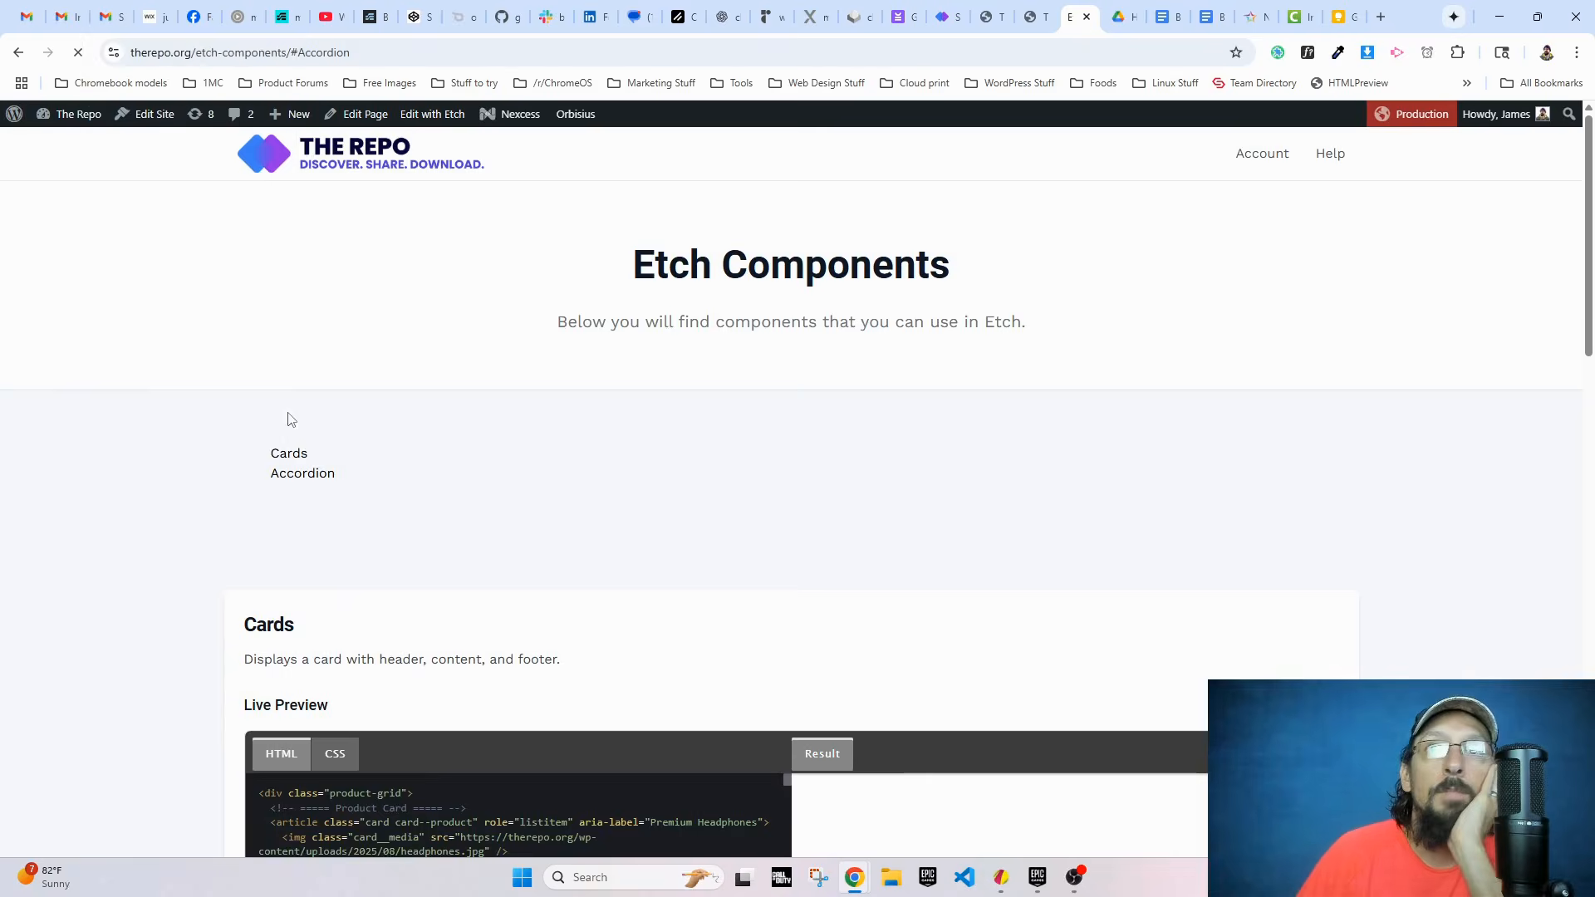
double_click(350, 457)
click(302, 474)
double_click(298, 452)
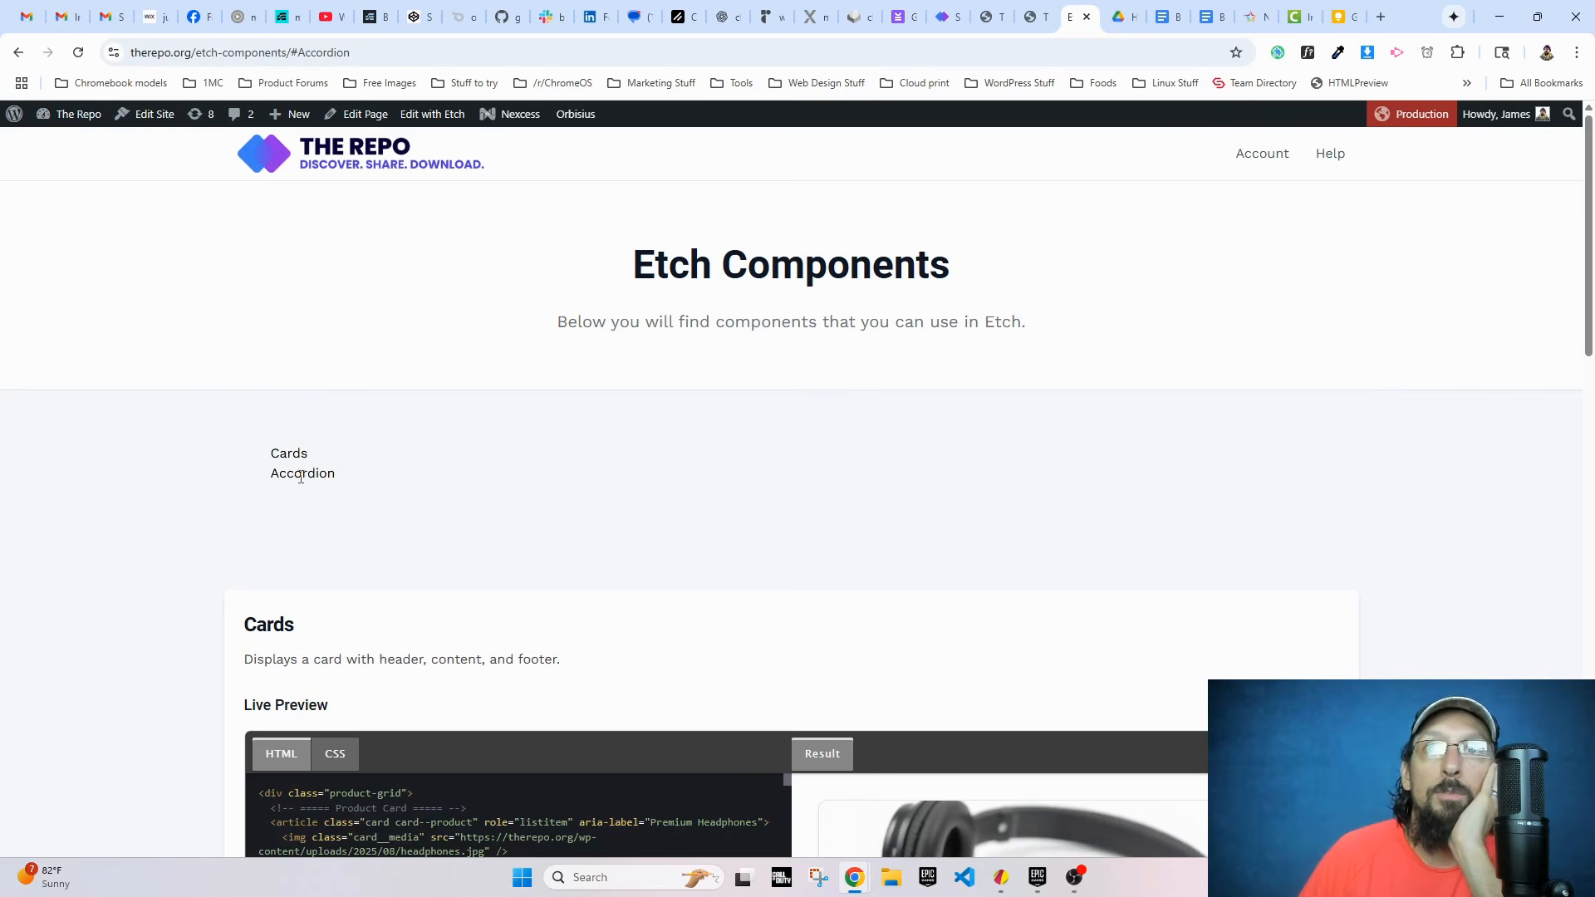
double_click(301, 474)
click(294, 462)
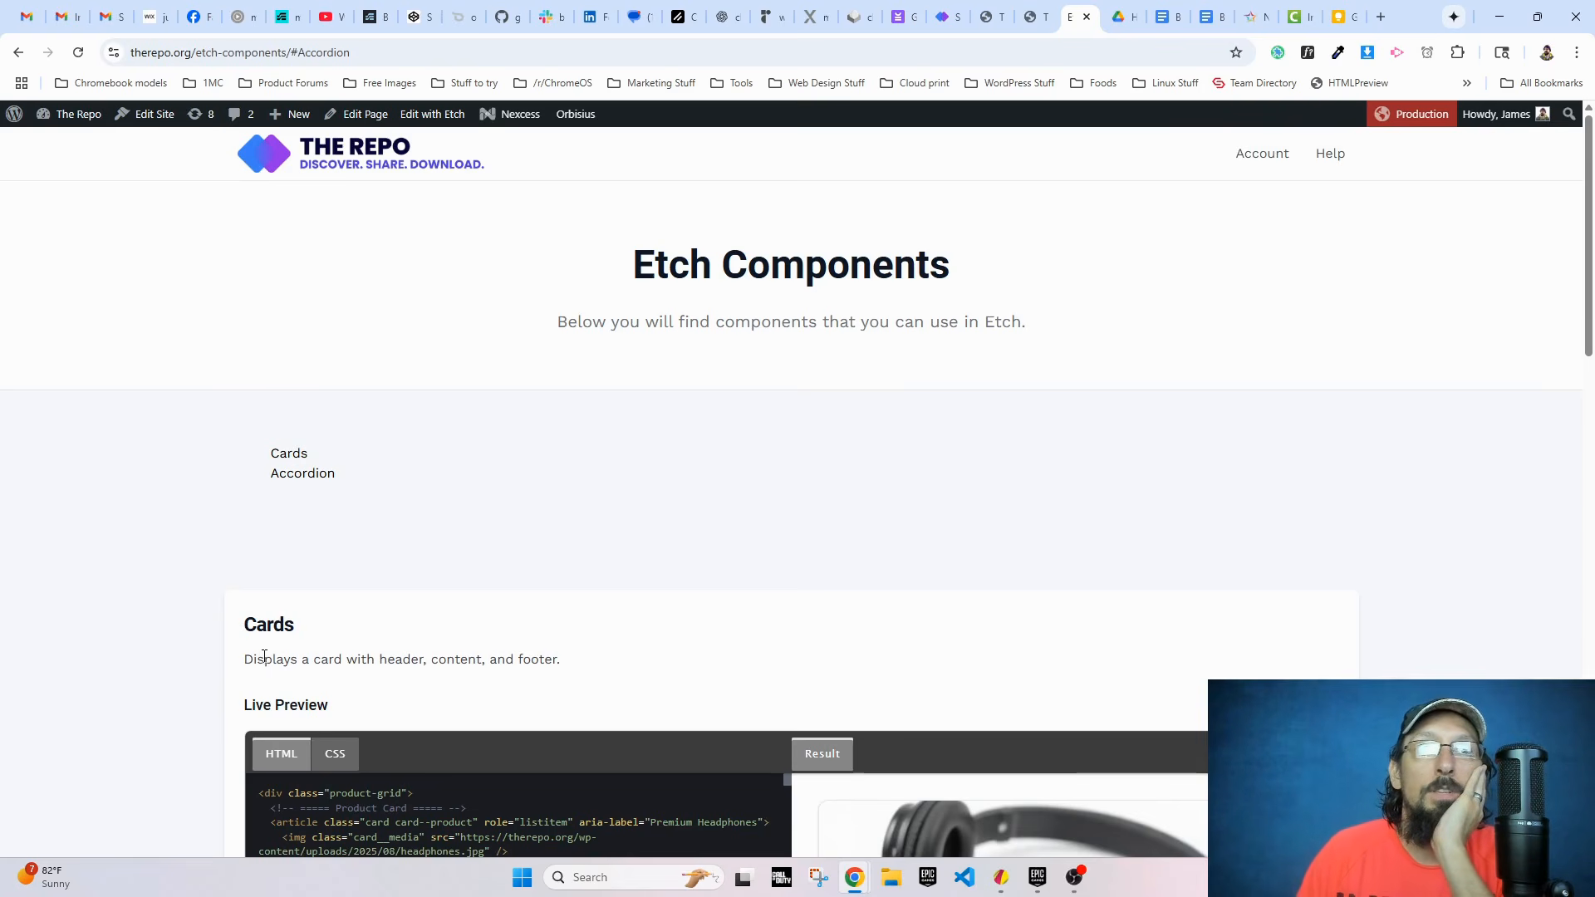
scroll(250, 595, down, 11)
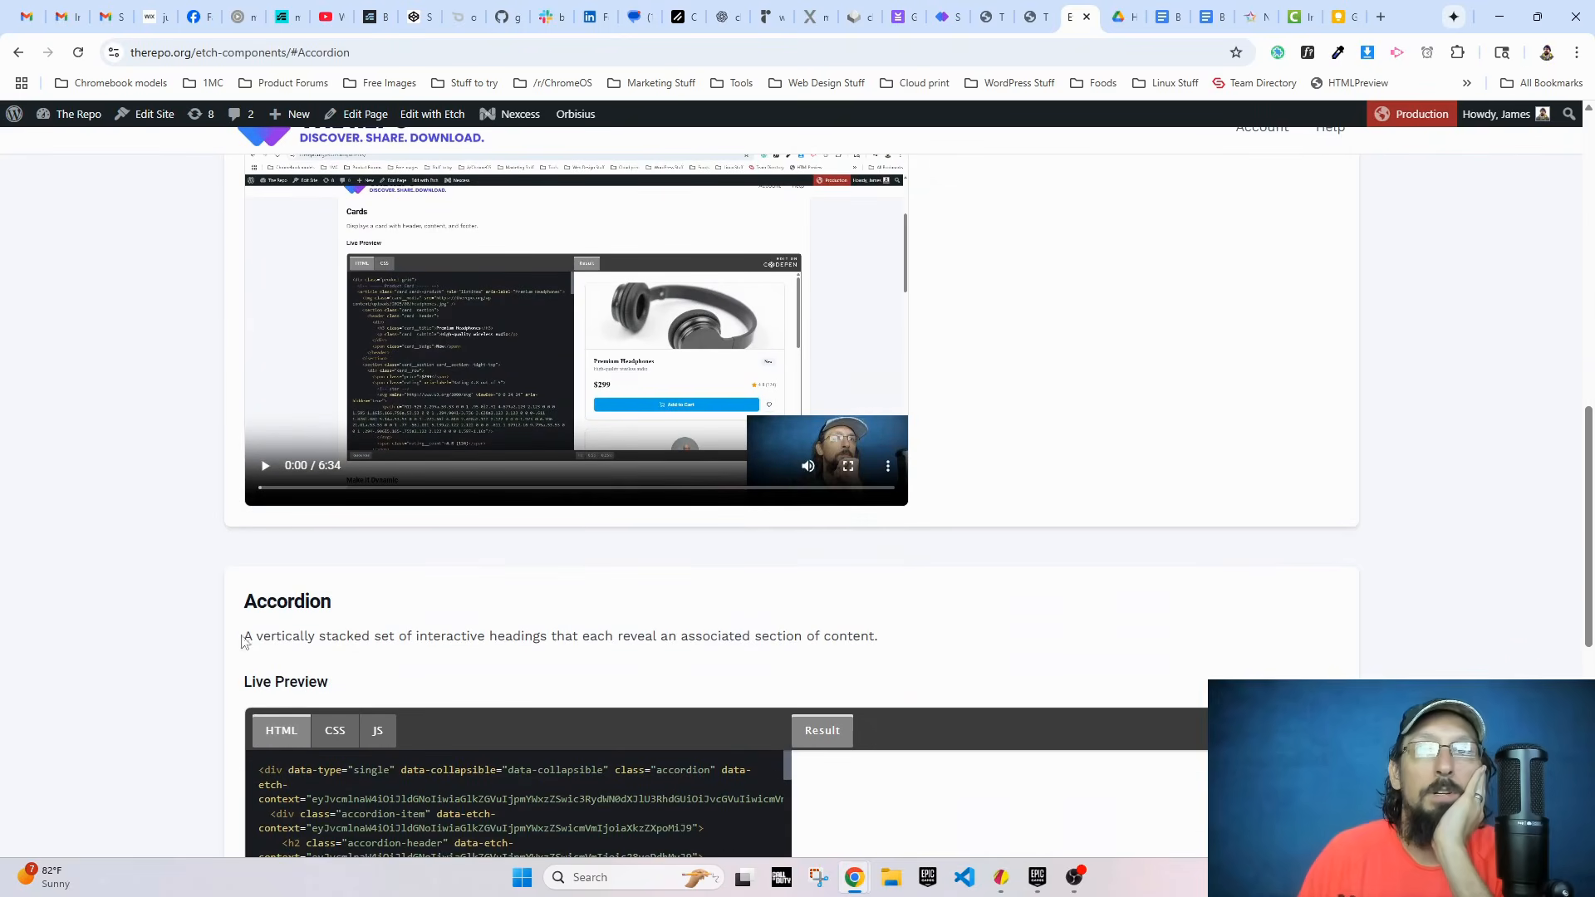
scroll(271, 602, up, 12)
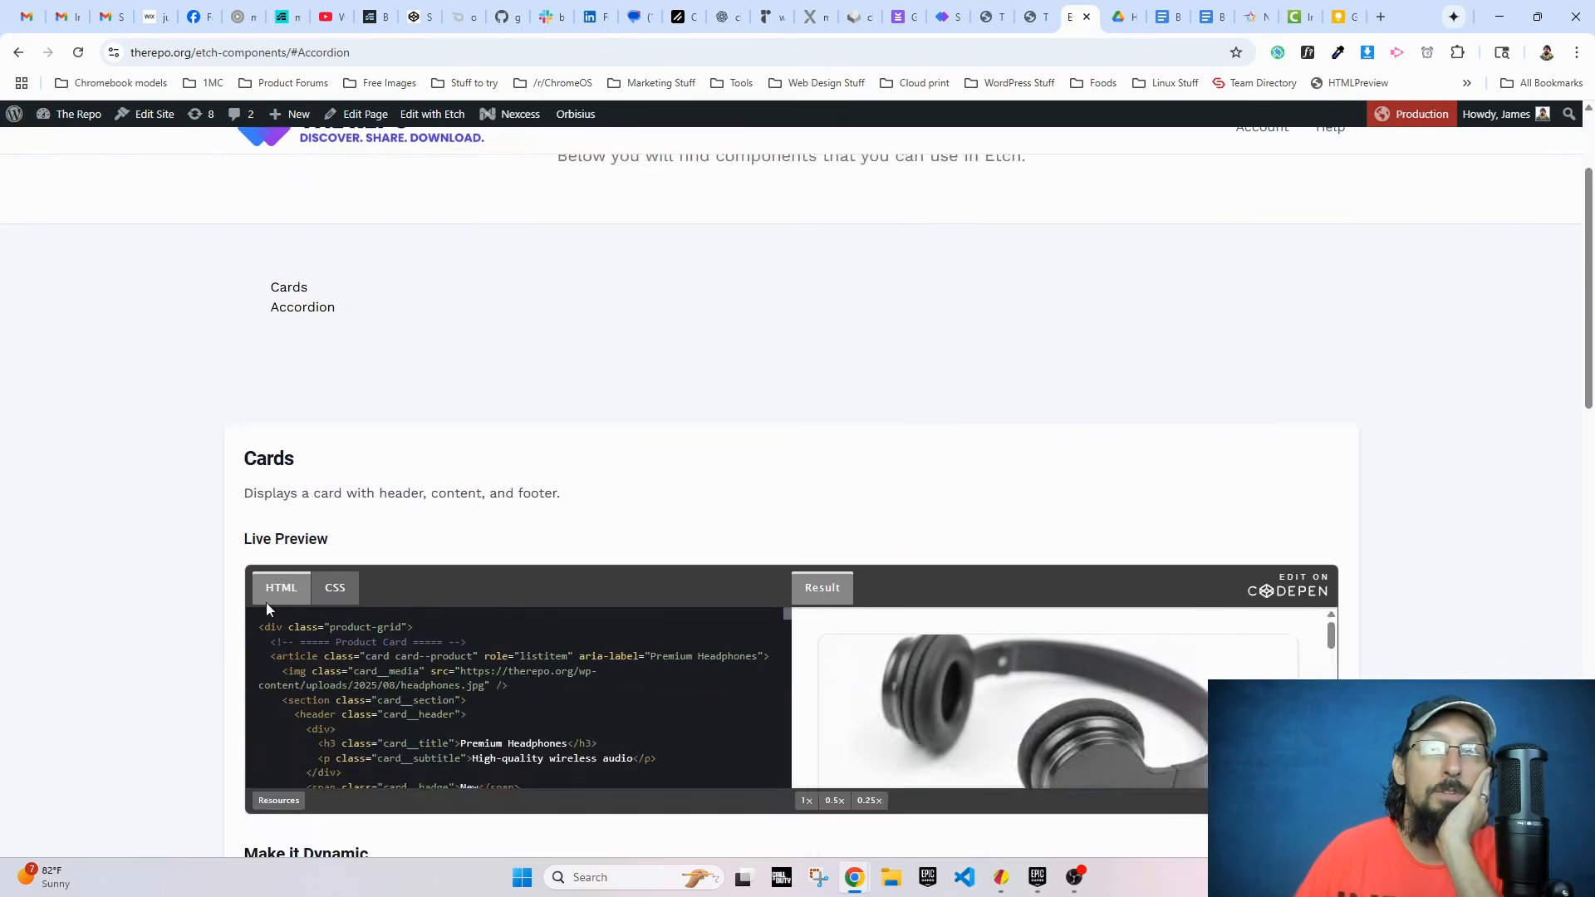
drag(324, 455, 274, 454)
click(270, 462)
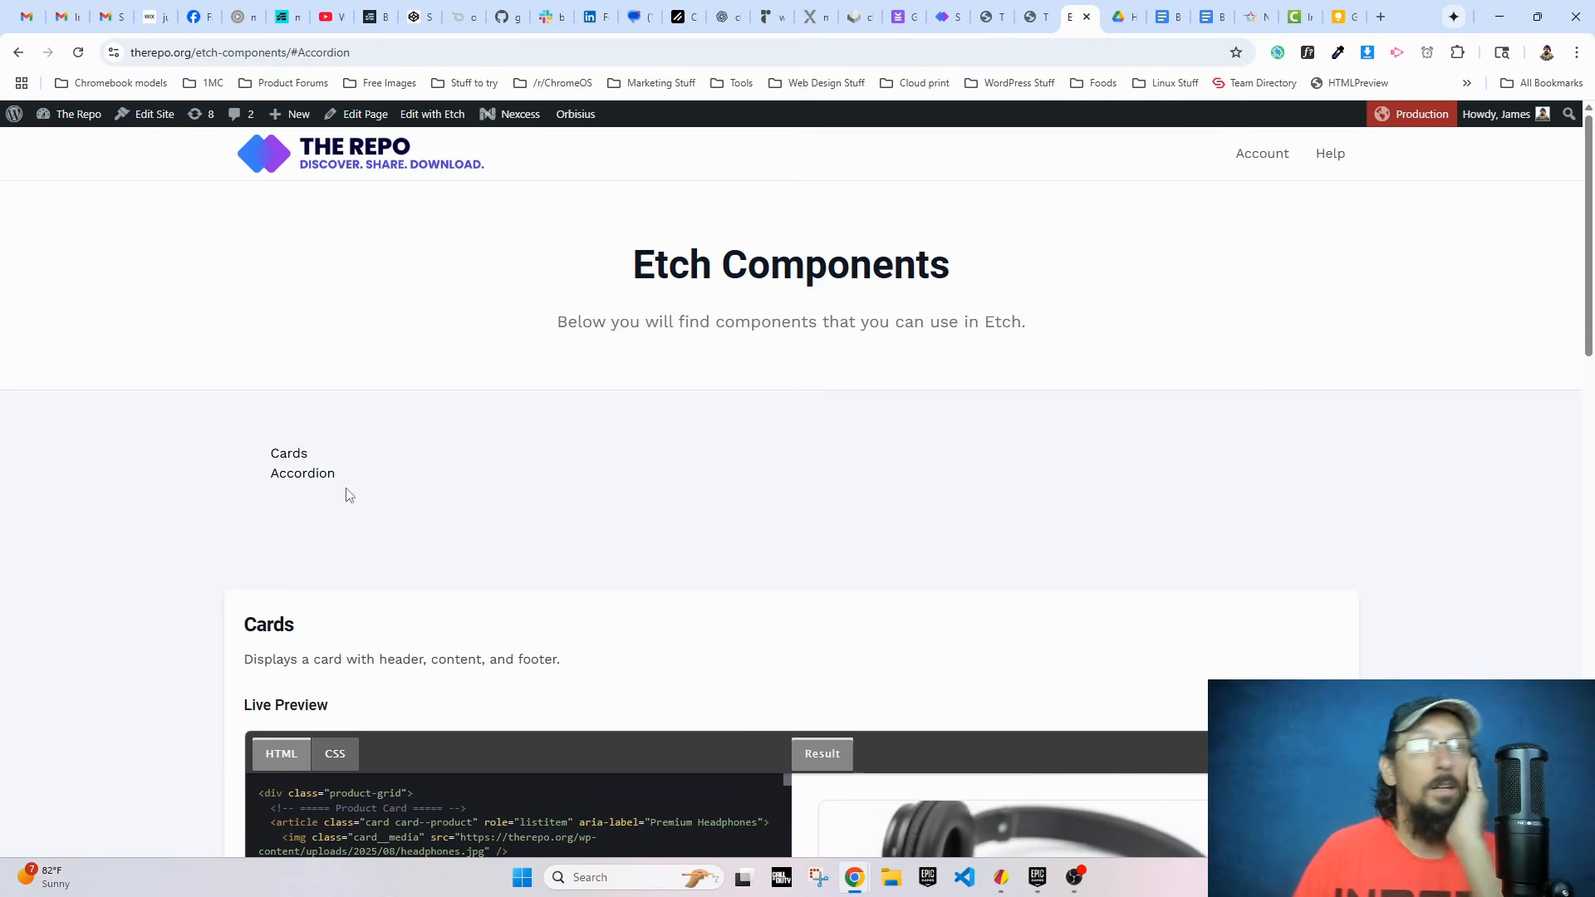
Step: Examine the Cards and Accordion card headings on the live page as jump targets for the filter list entries
drag(246, 618, 302, 634)
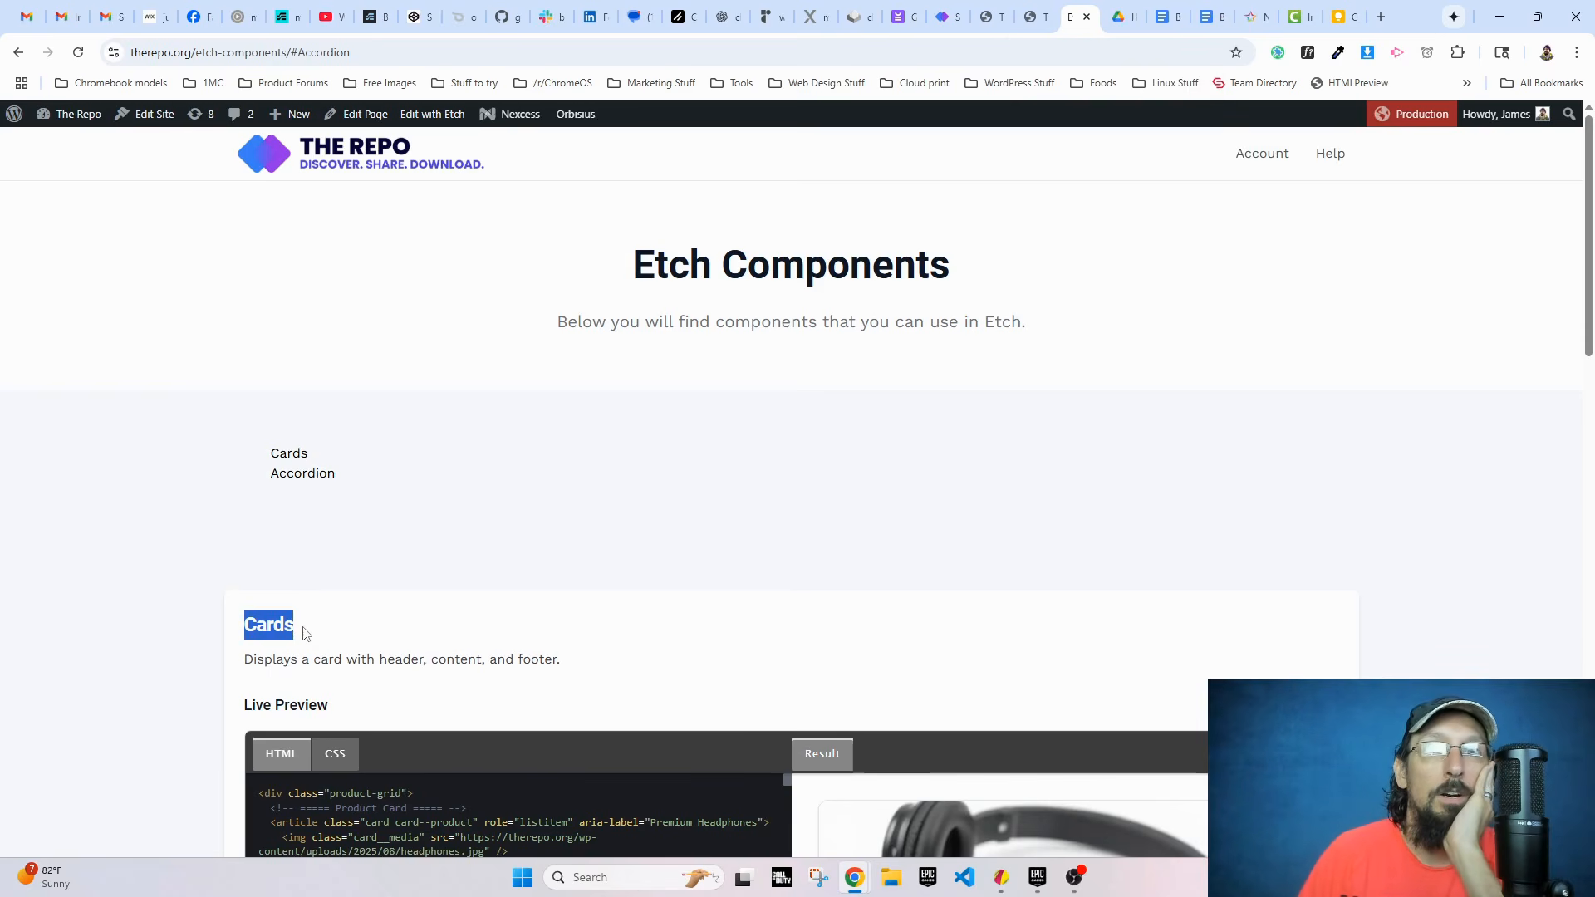
scroll(283, 582, down, 2)
click(277, 482)
scroll(277, 483, down, 7)
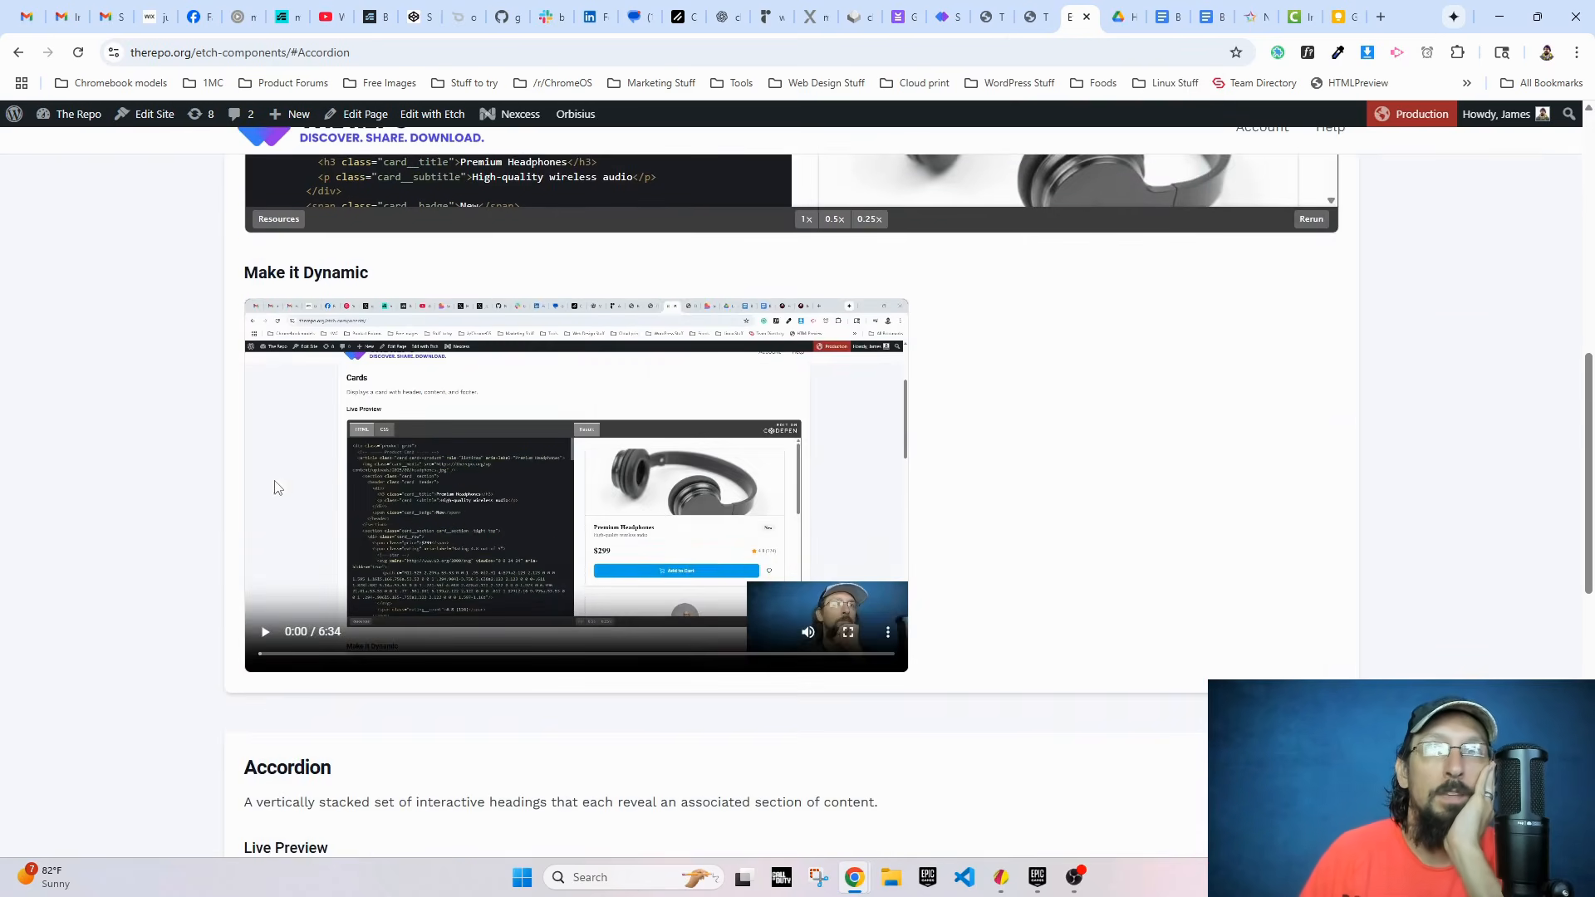
drag(243, 773, 353, 774)
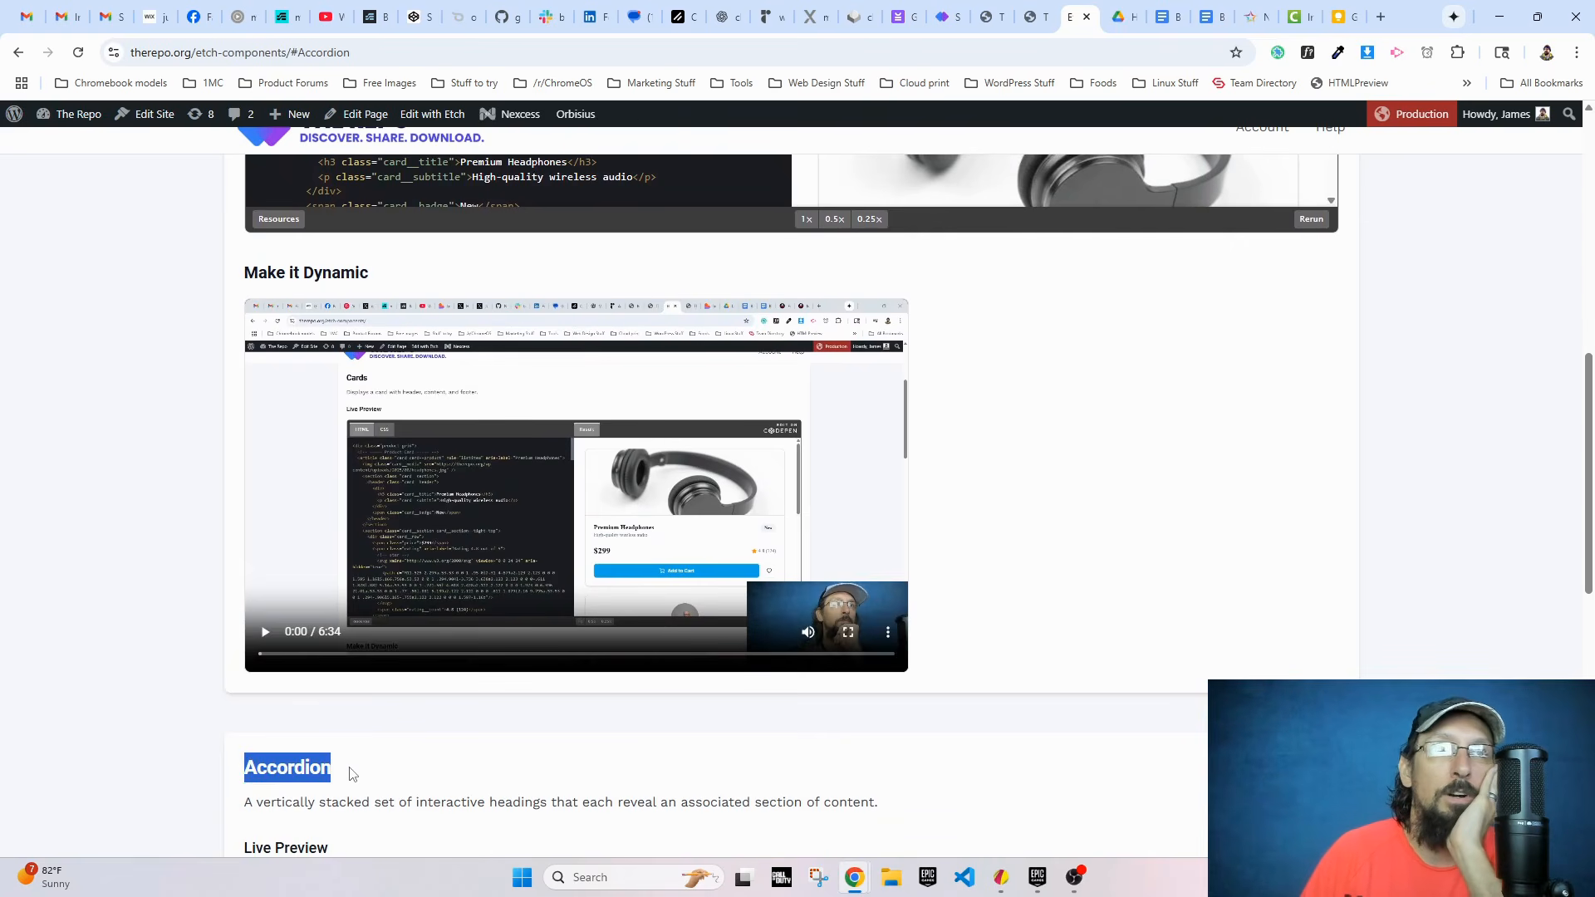
scroll(277, 771, up, 10)
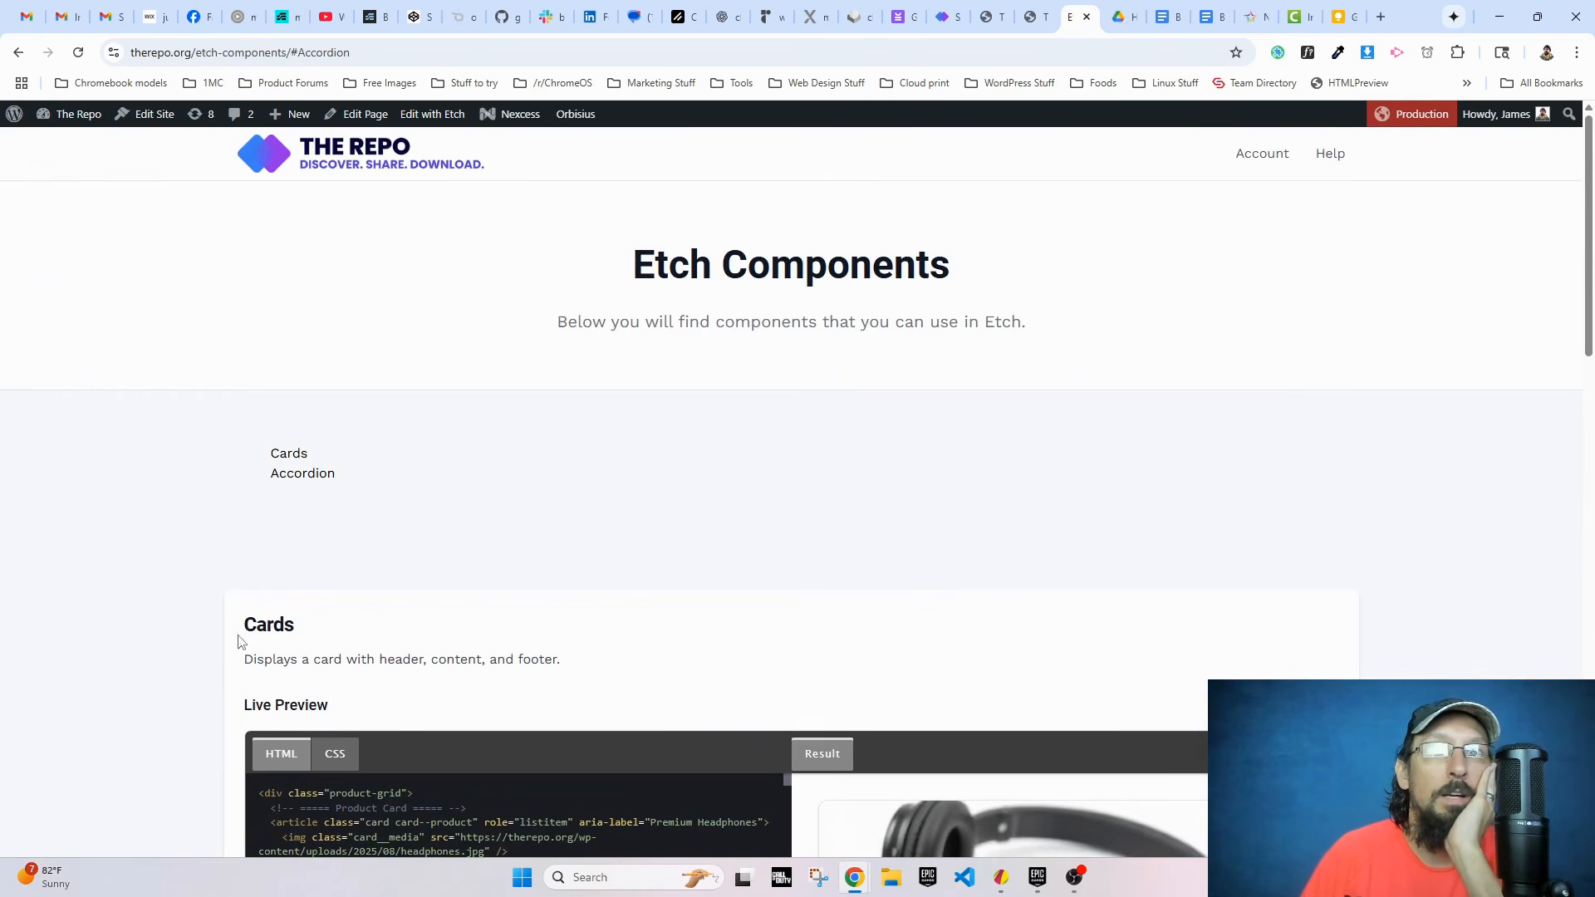
drag(246, 623, 302, 632)
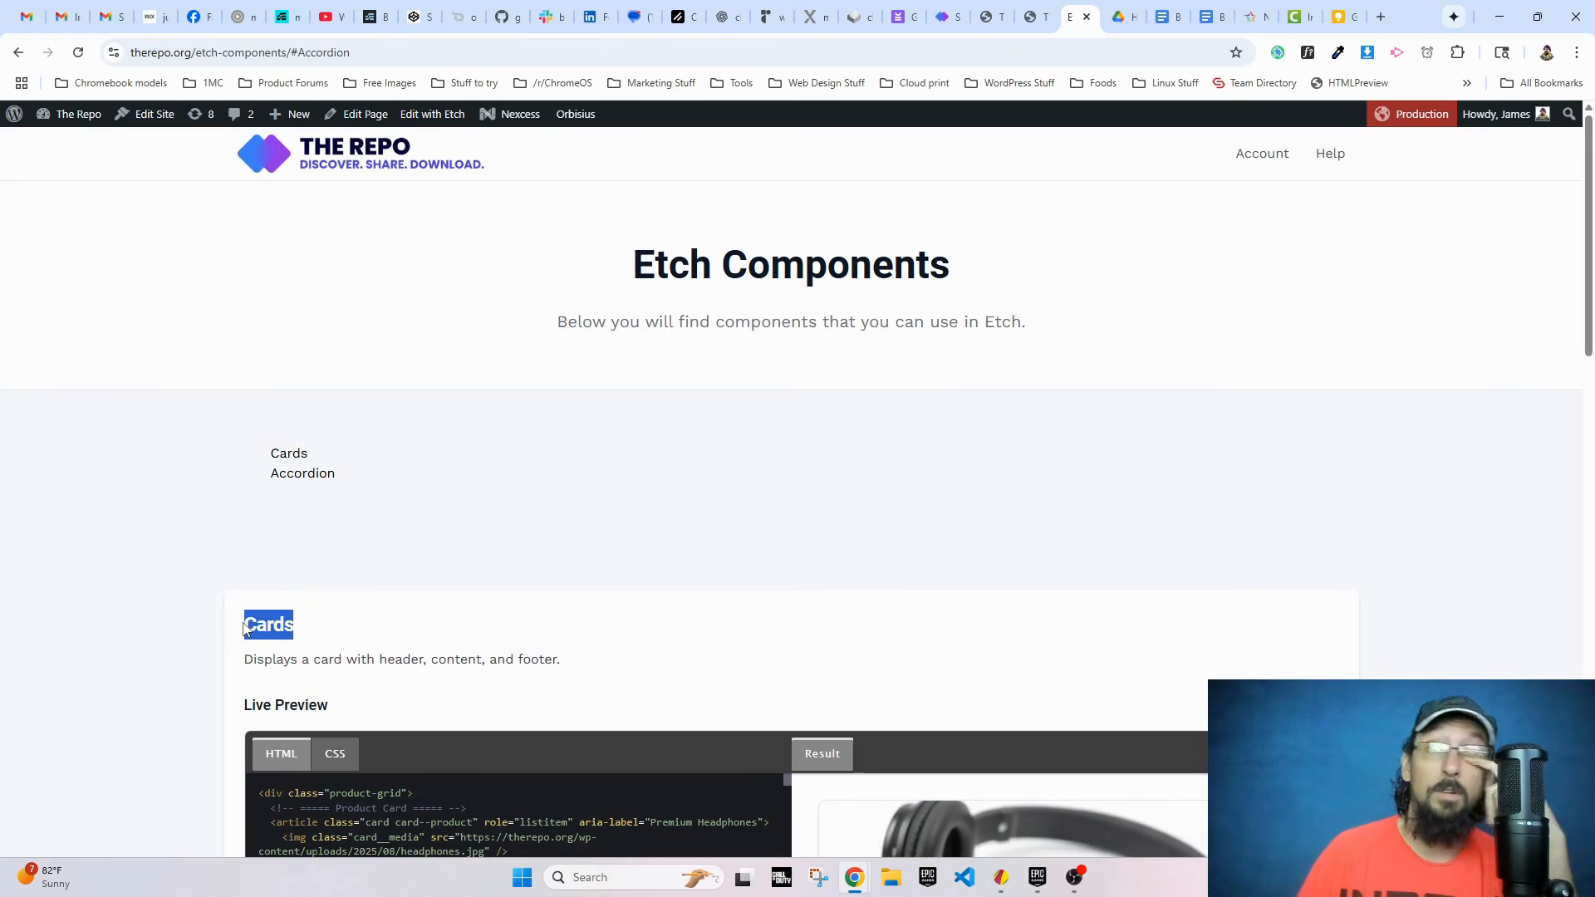
scroll(245, 622, down, 2)
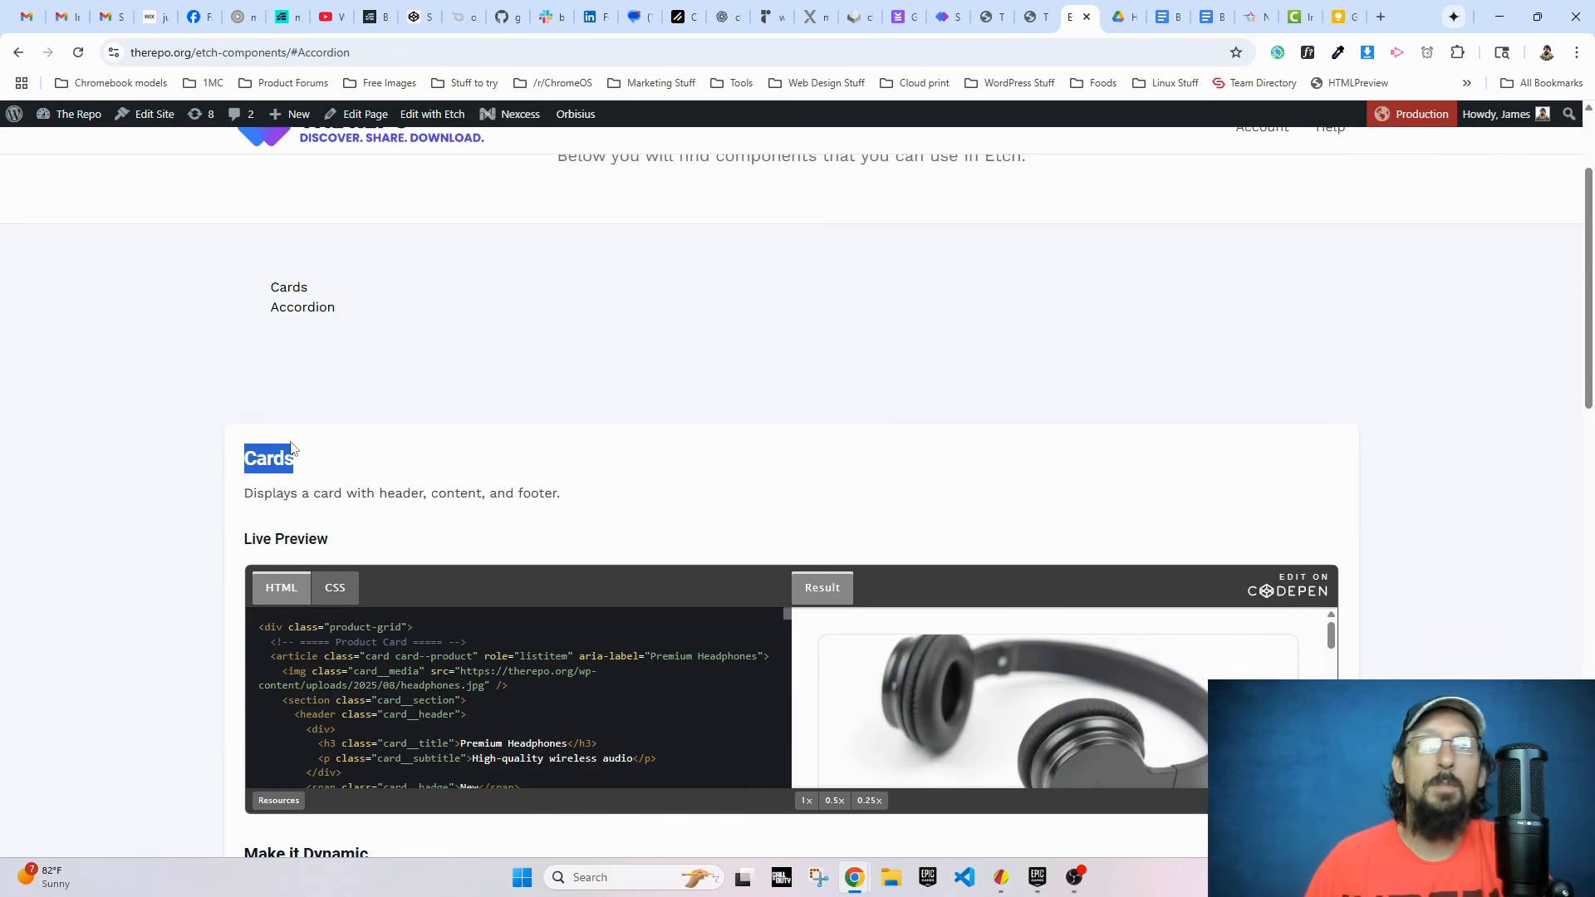
scroll(290, 449, up, 2)
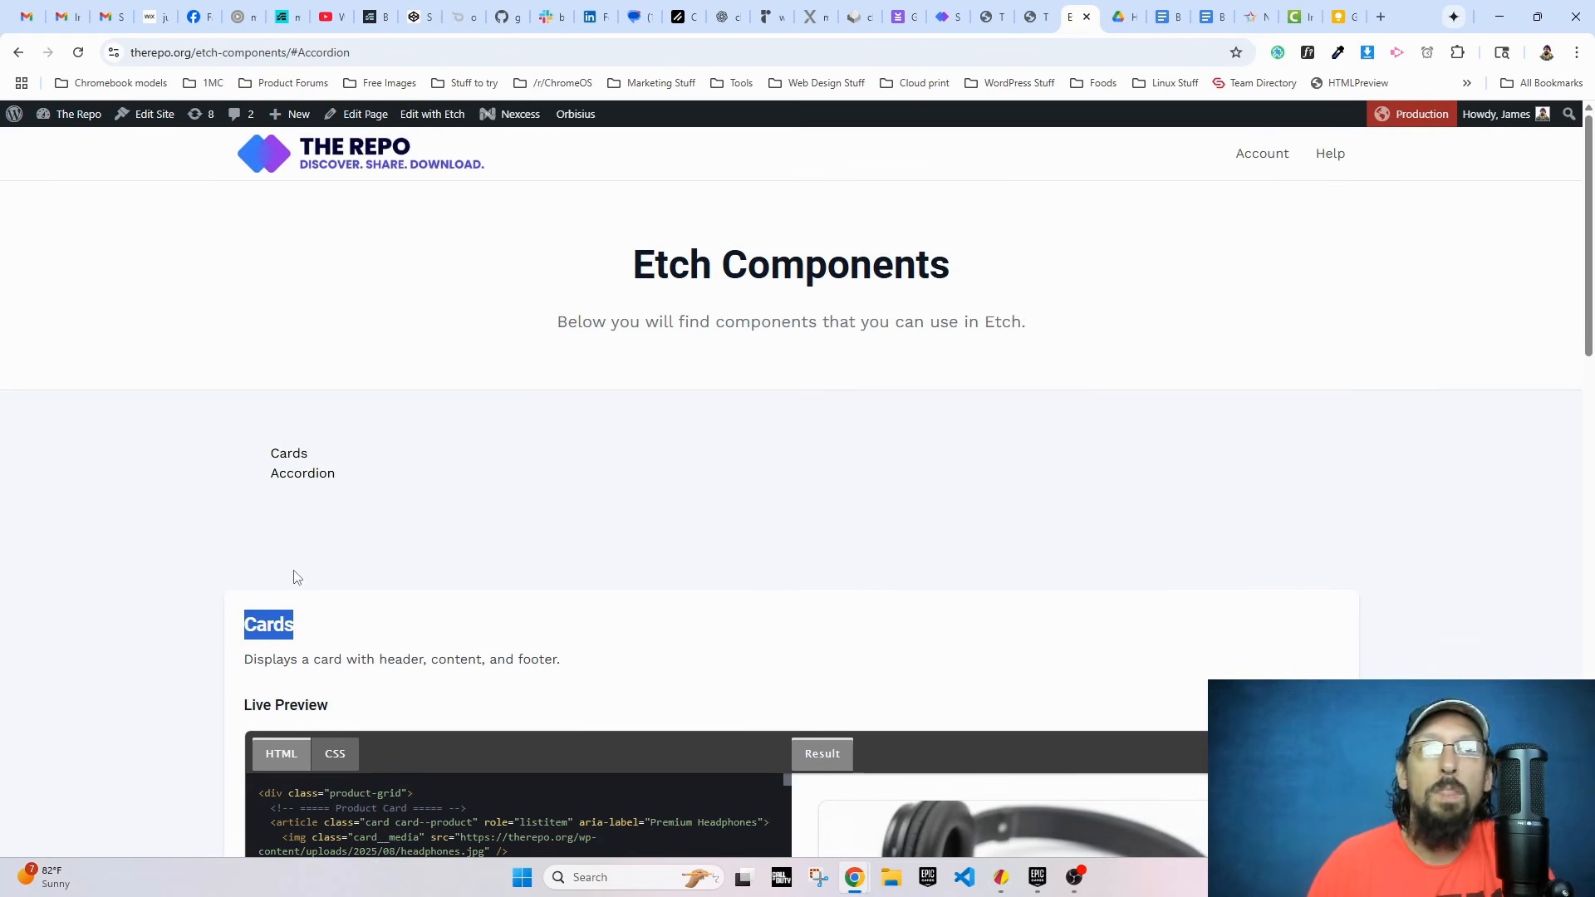
click(316, 642)
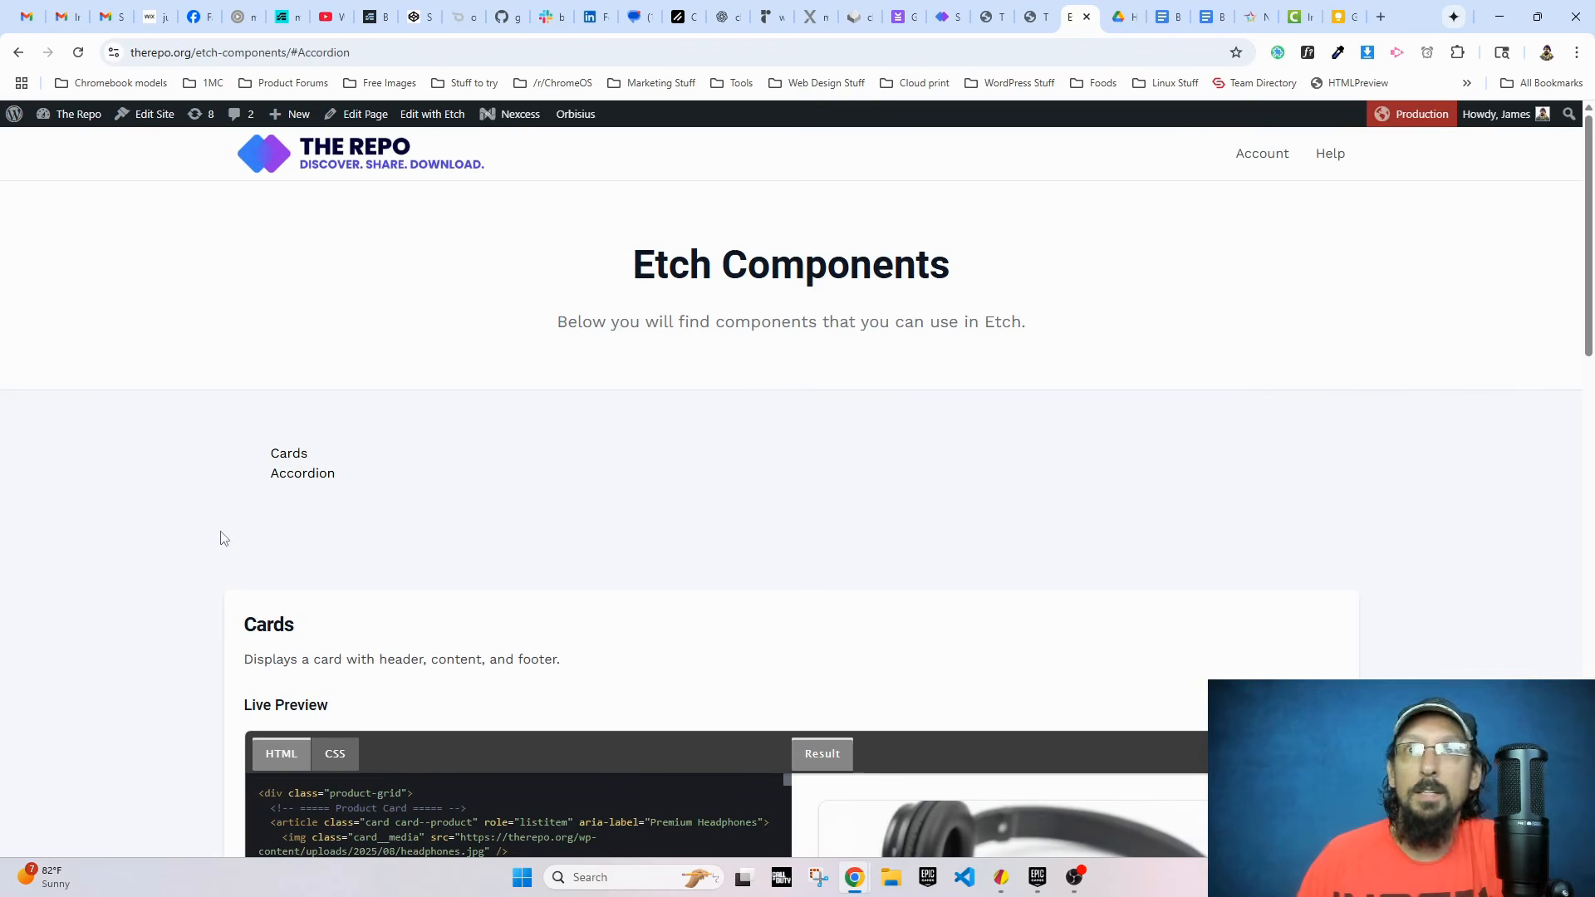
Step: Switch to the Etch editor and wrap the filter li's {comp.title} in an anchor with href "#{comp.title}"
click(1024, 11)
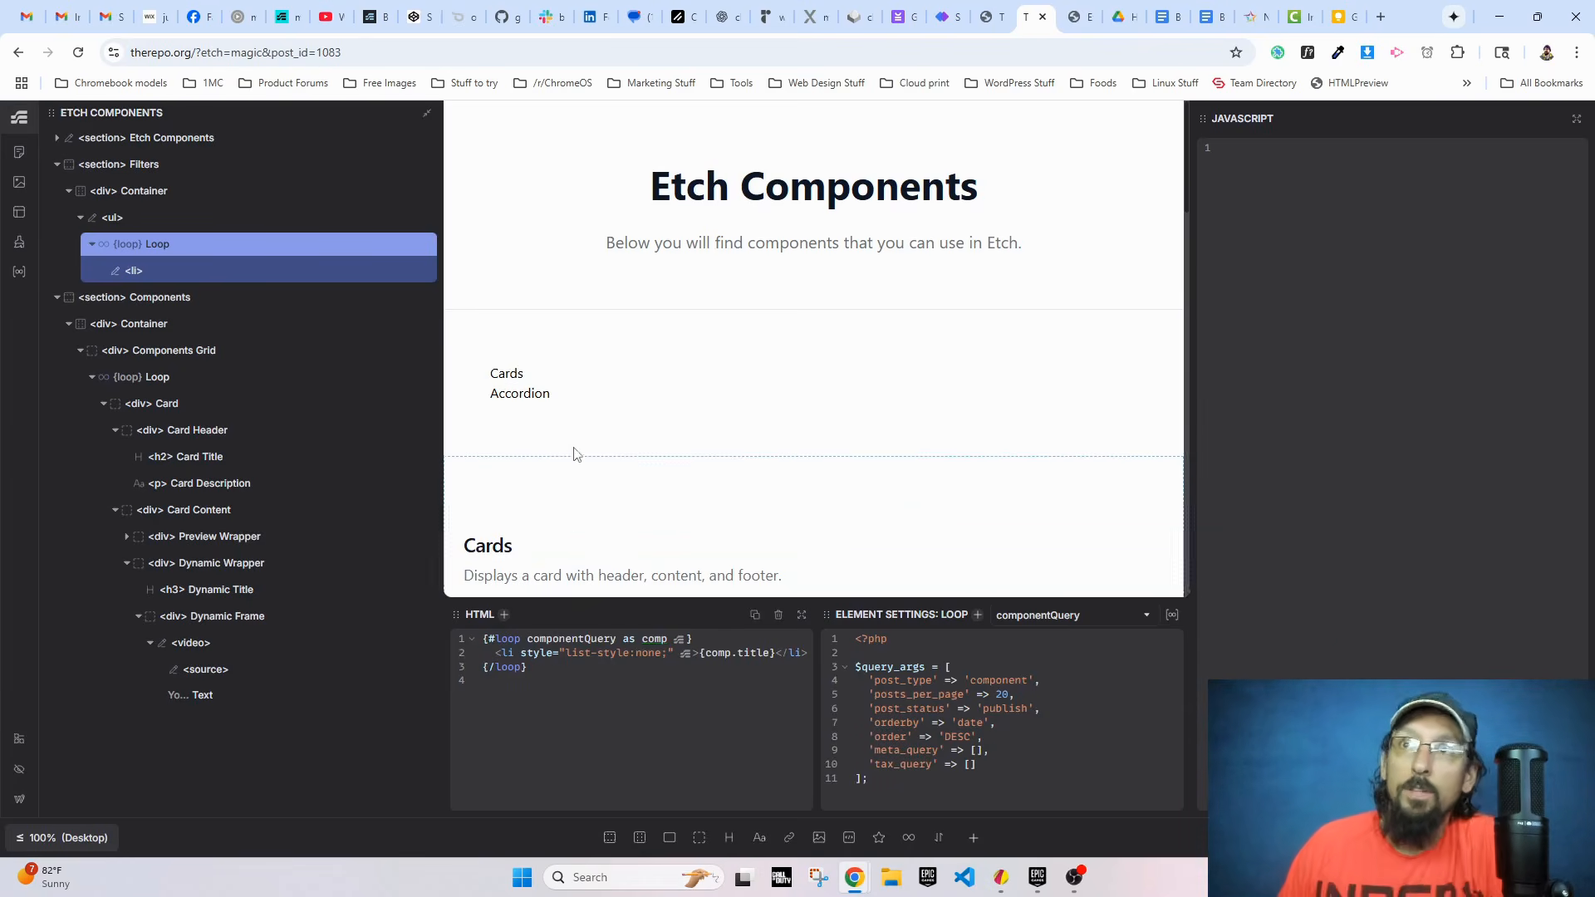
click(523, 374)
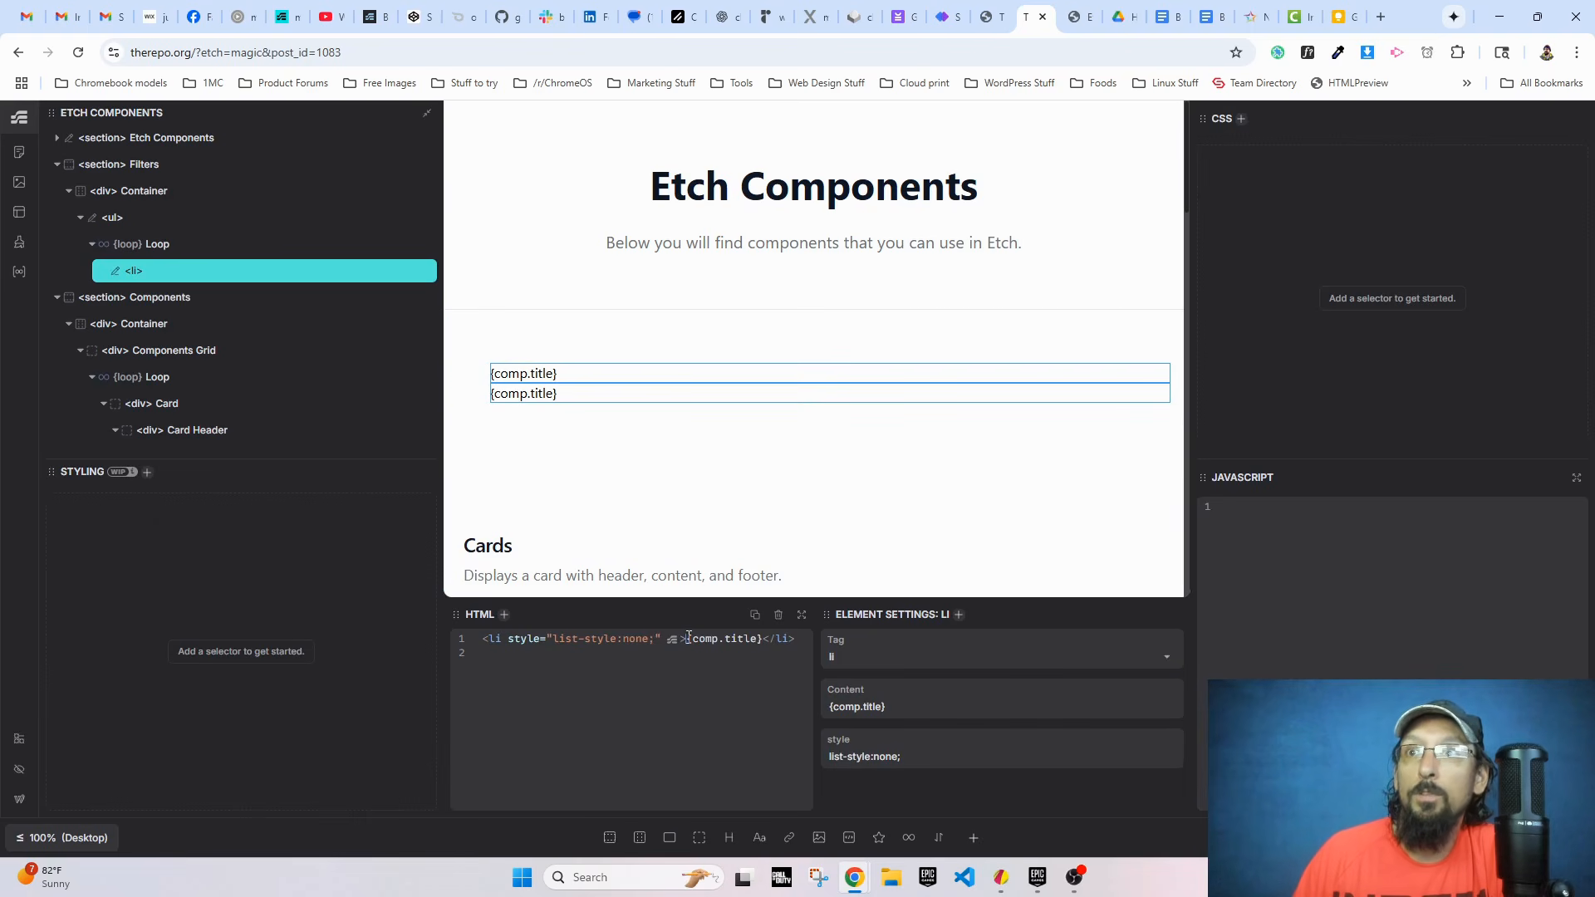
text(<a href=)
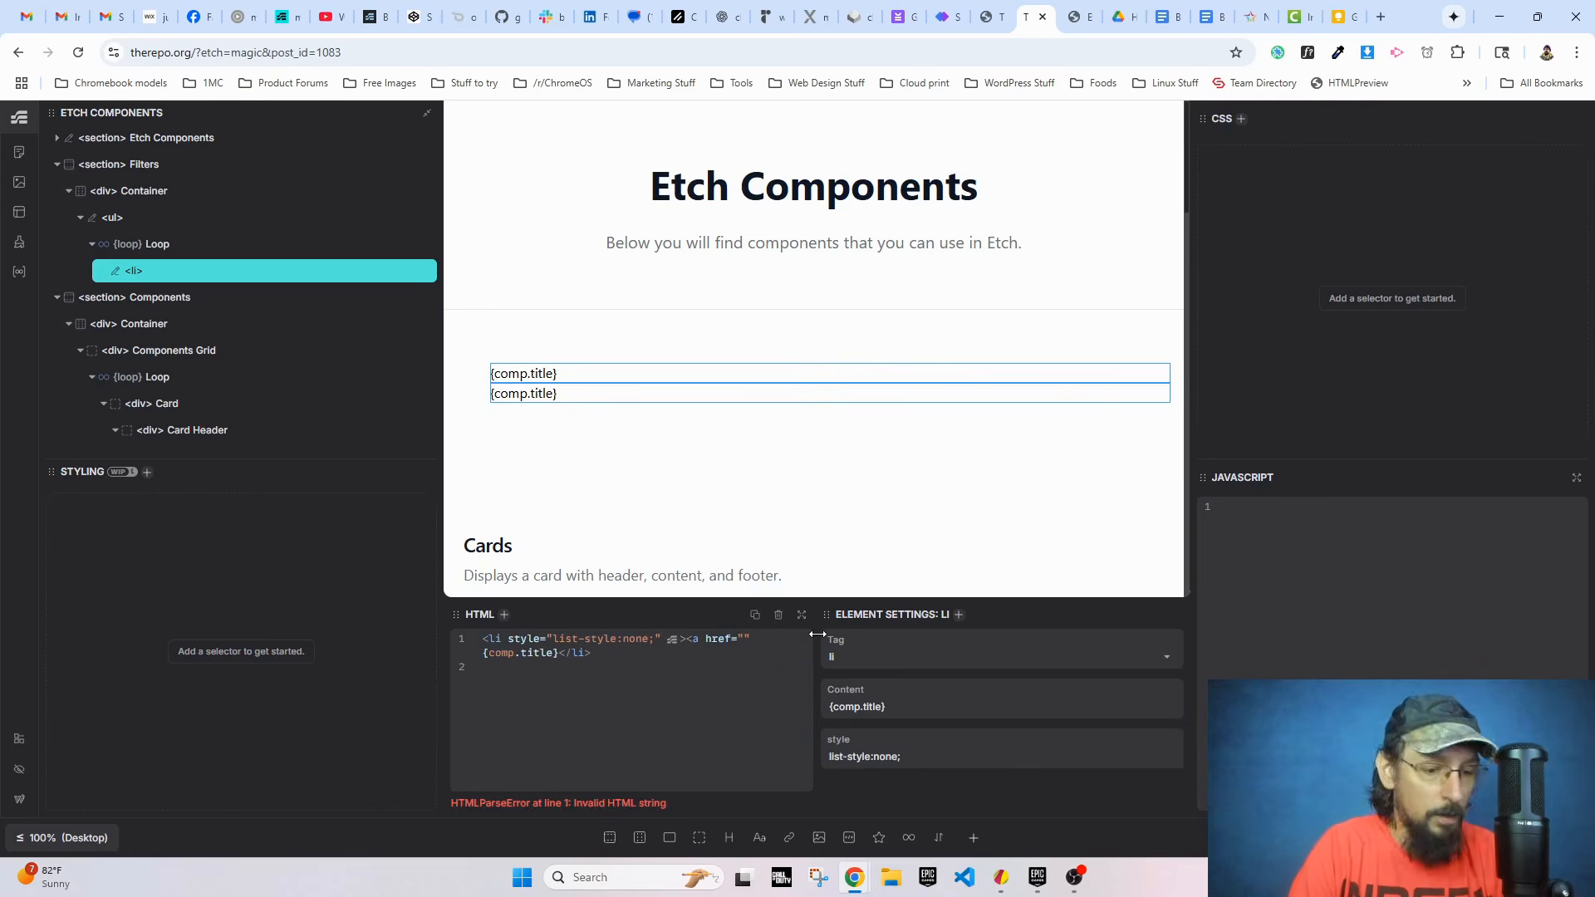
text("#{comp.title}")
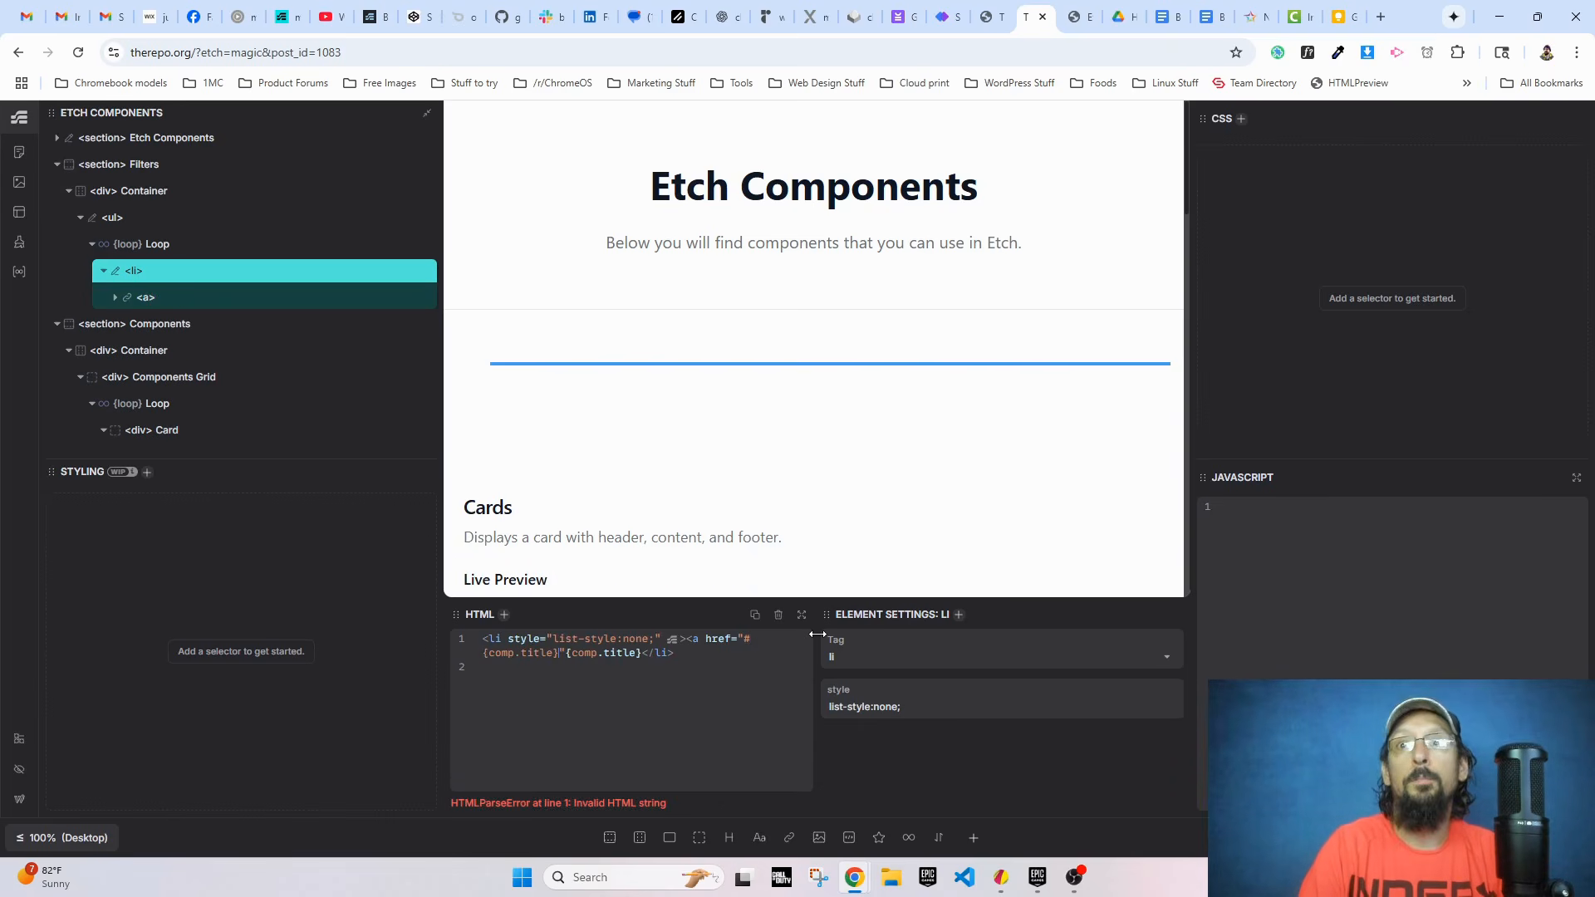
text(>{comp.title})
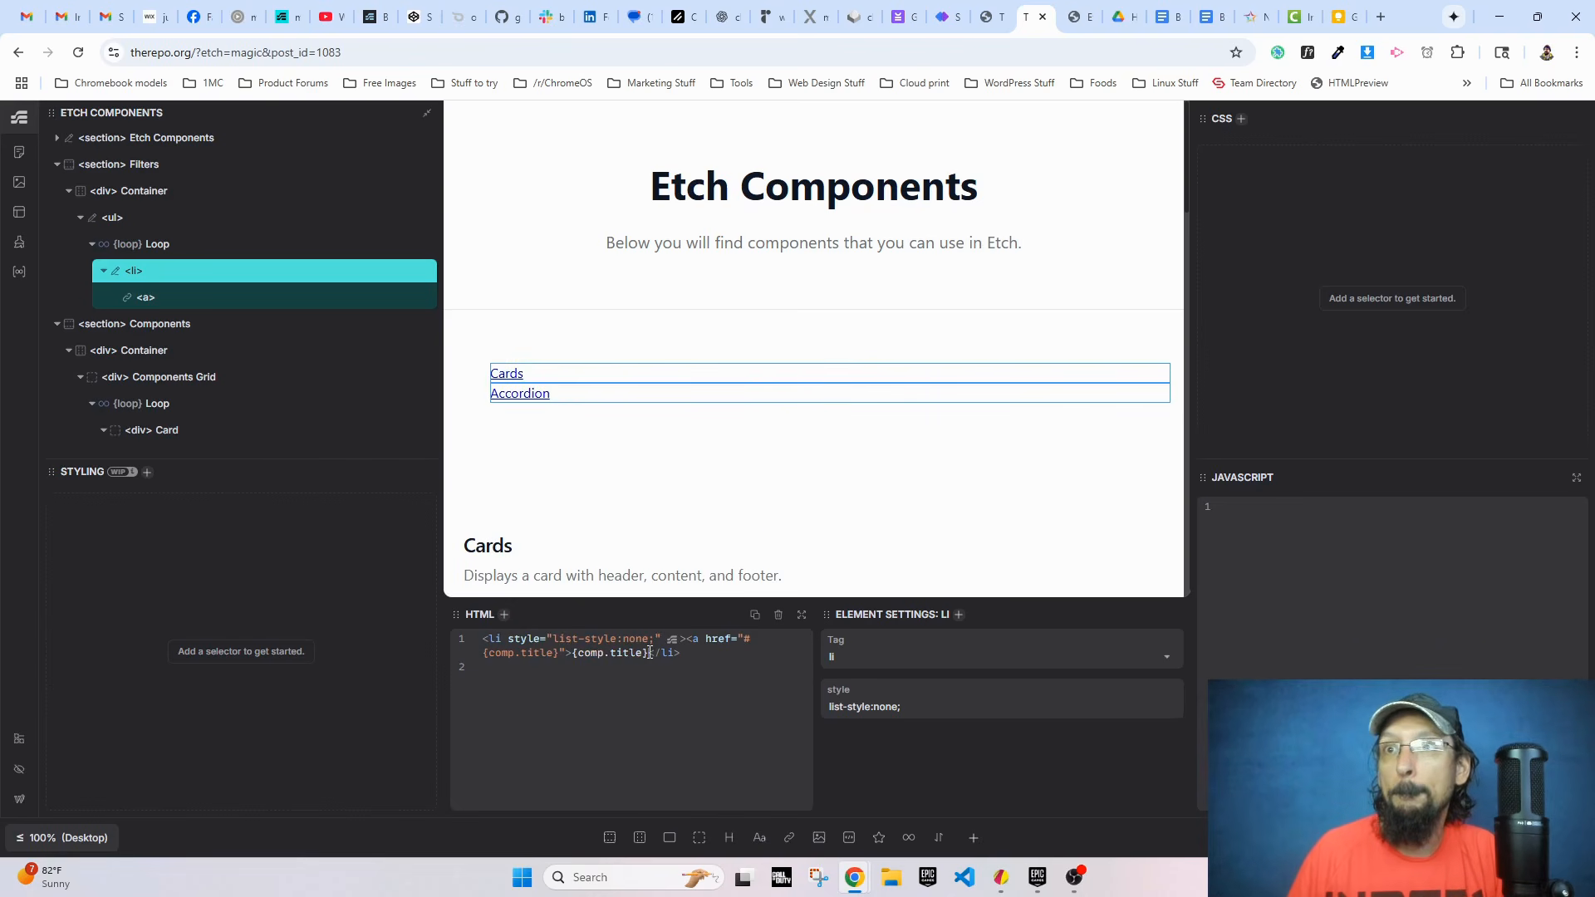
text(</a>)
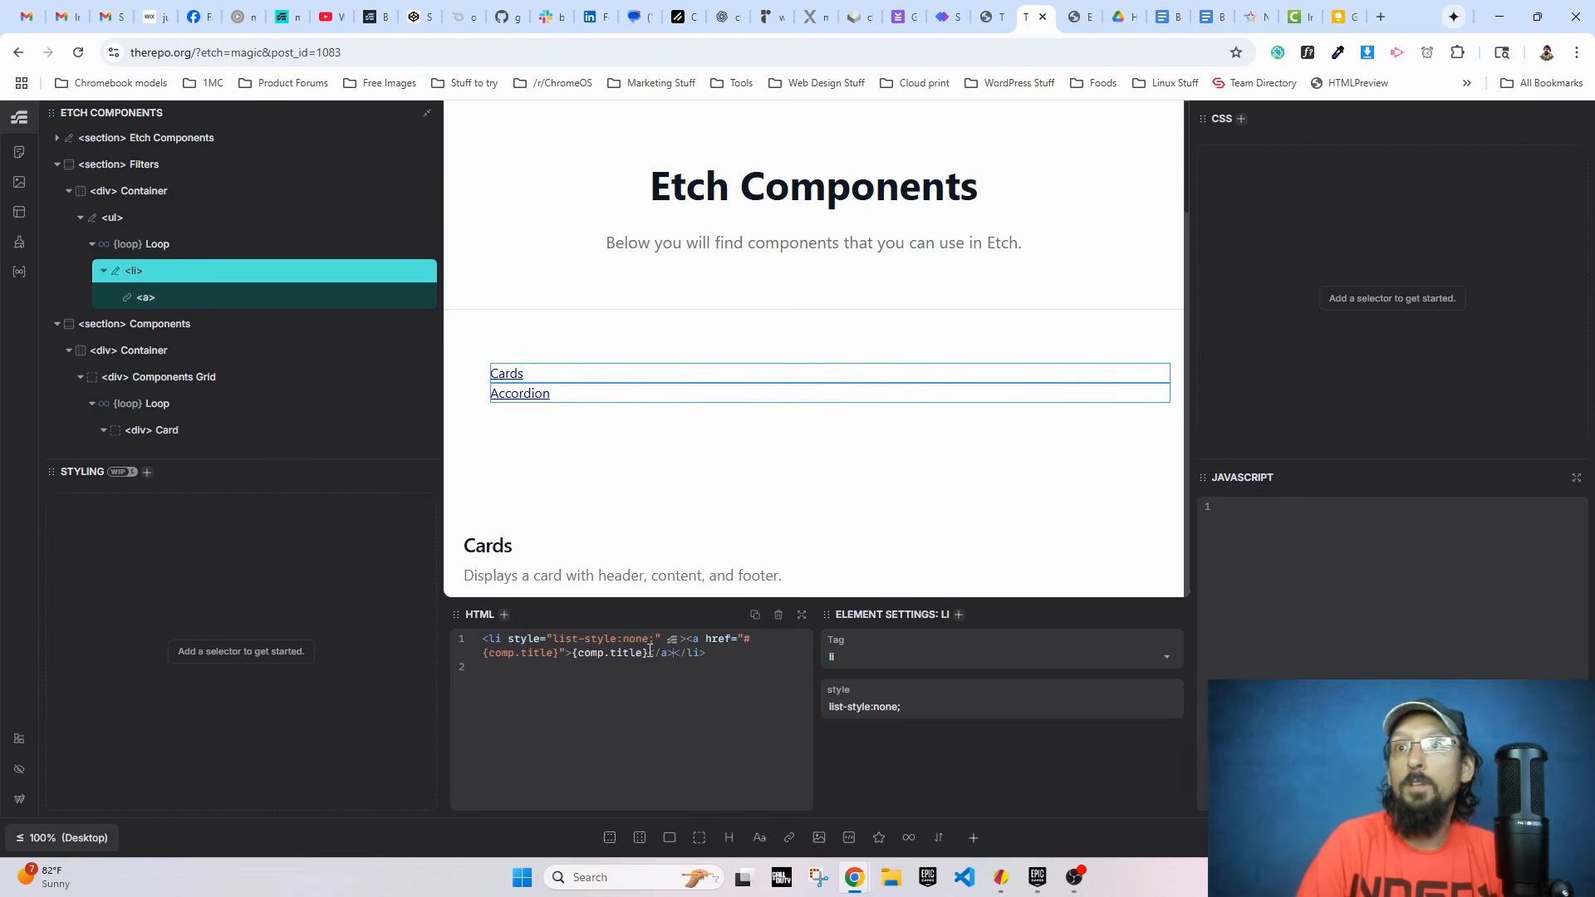
Step: Add the id "#{comp.title}" to the Card div inside the Components loop through its HTML
scroll(536, 433, down, 1)
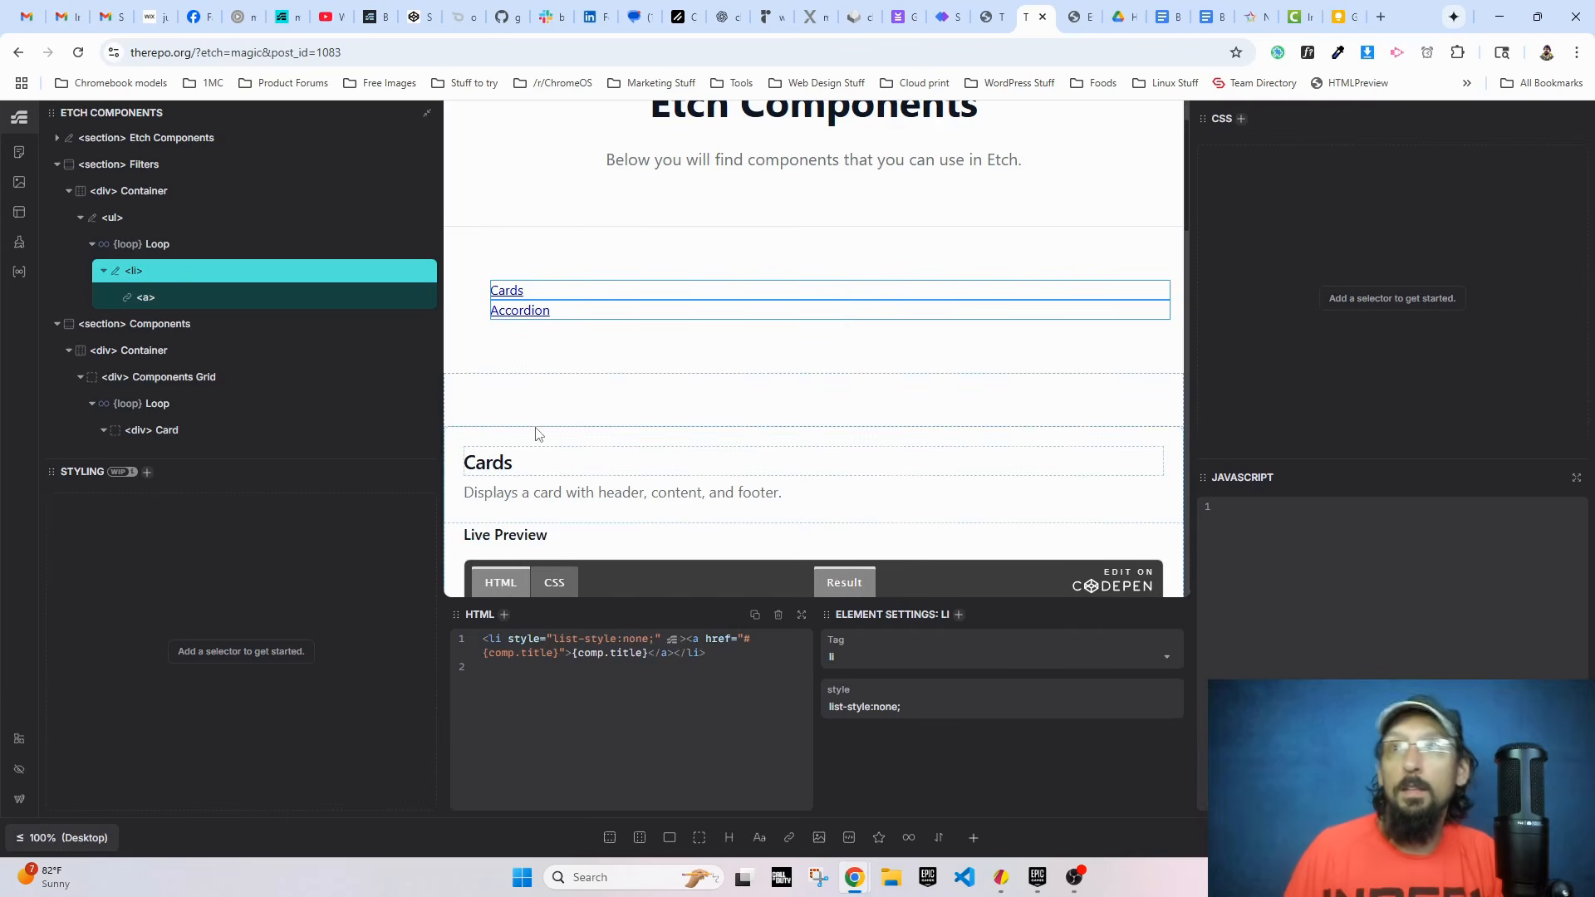
click(498, 454)
scroll(124, 332, down, 3)
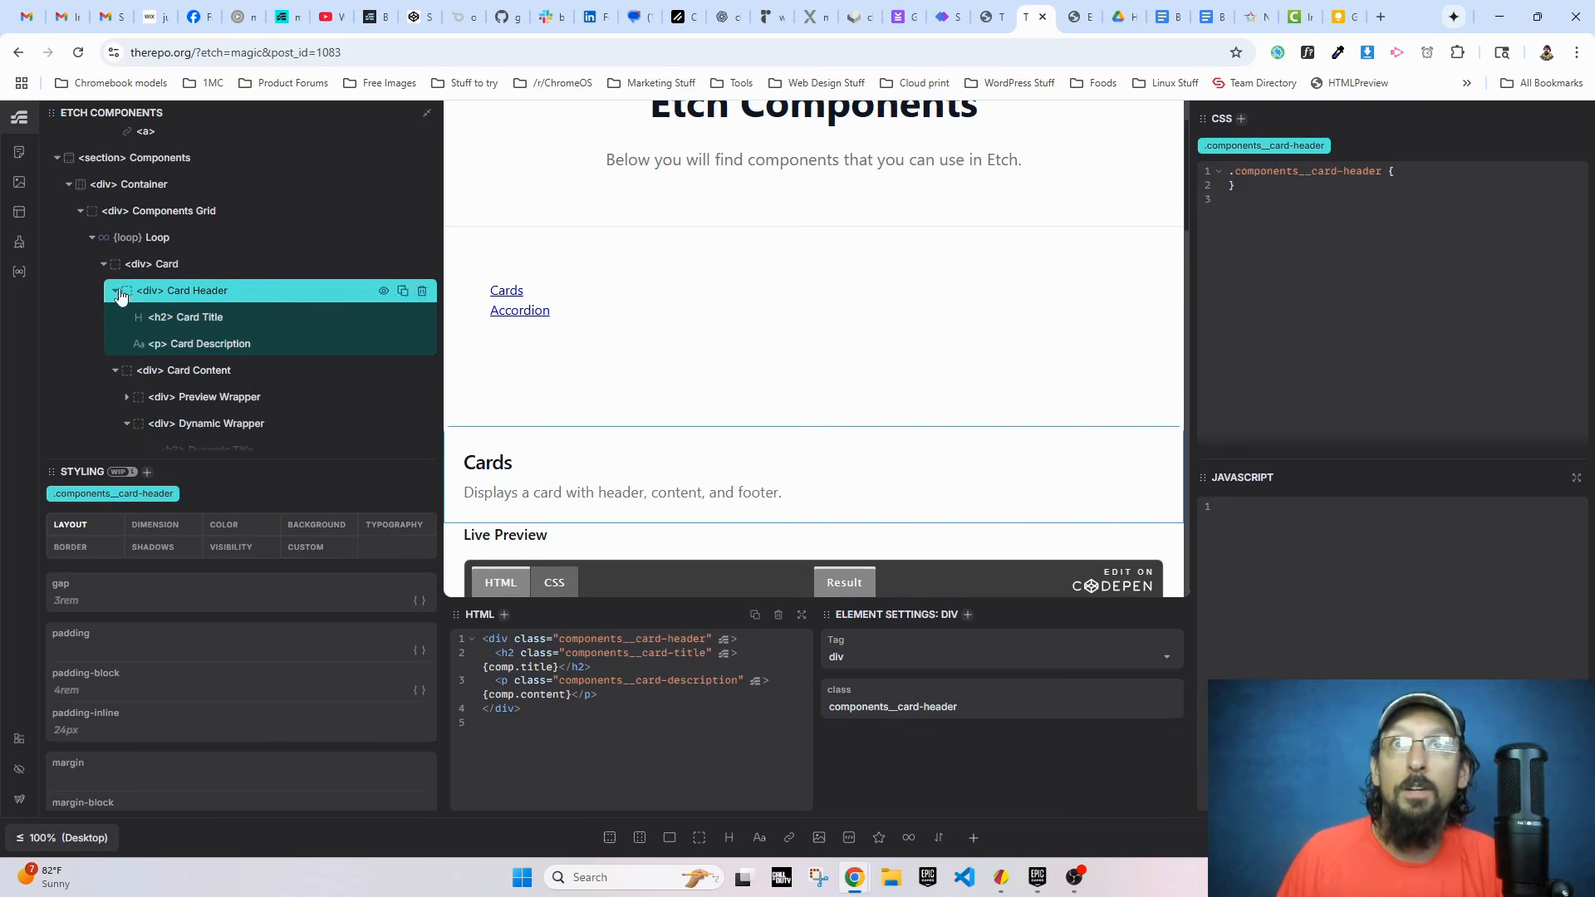
click(166, 264)
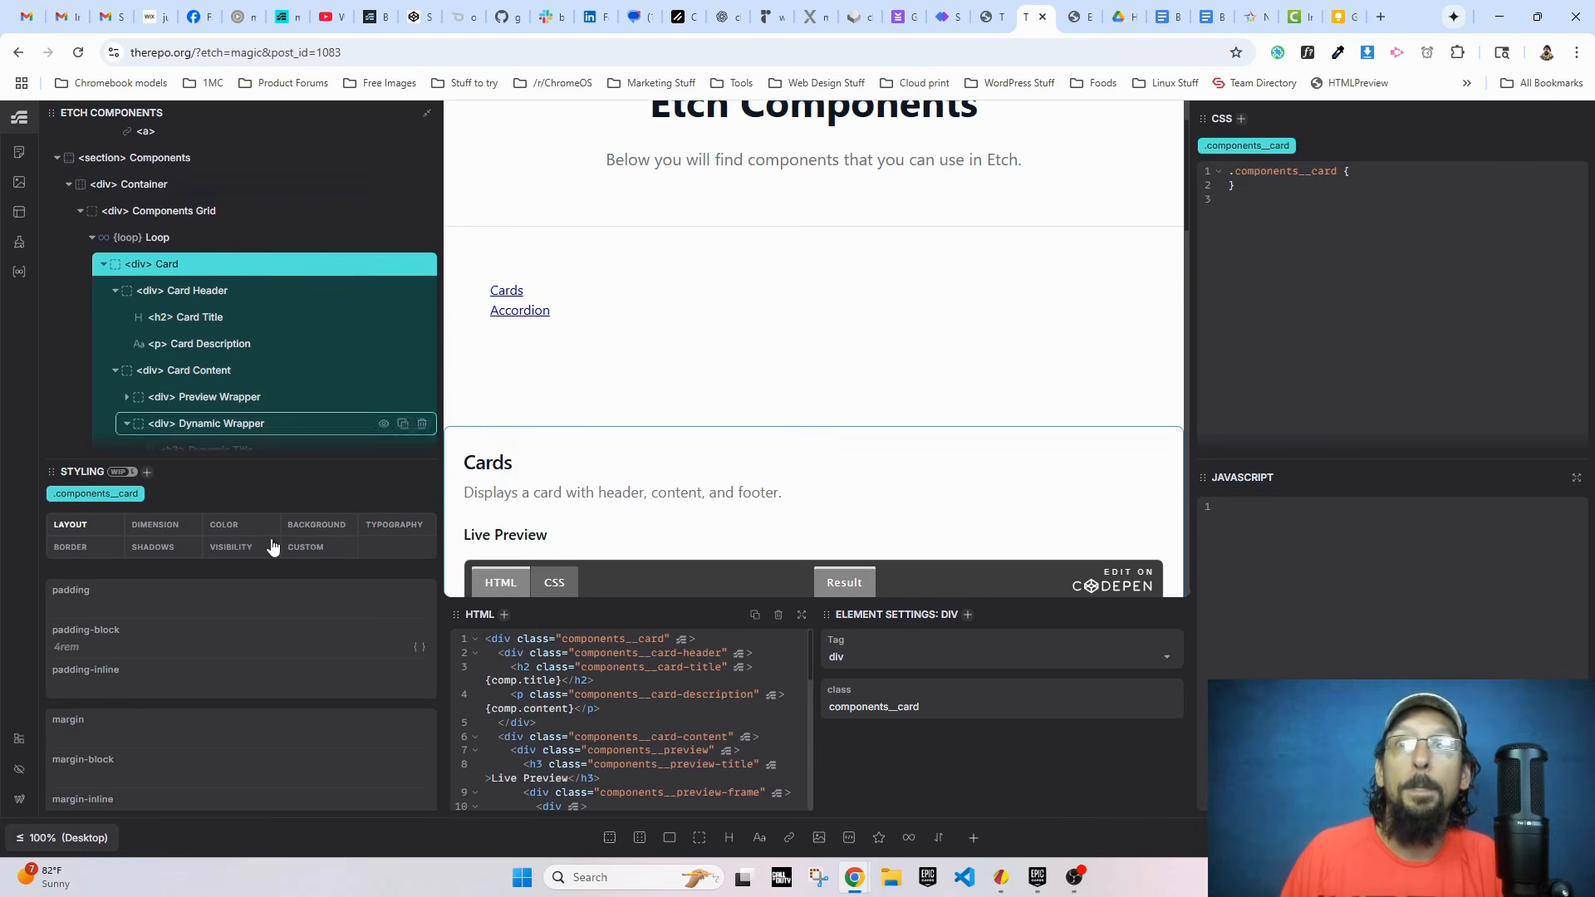
click(518, 639)
text(id=")
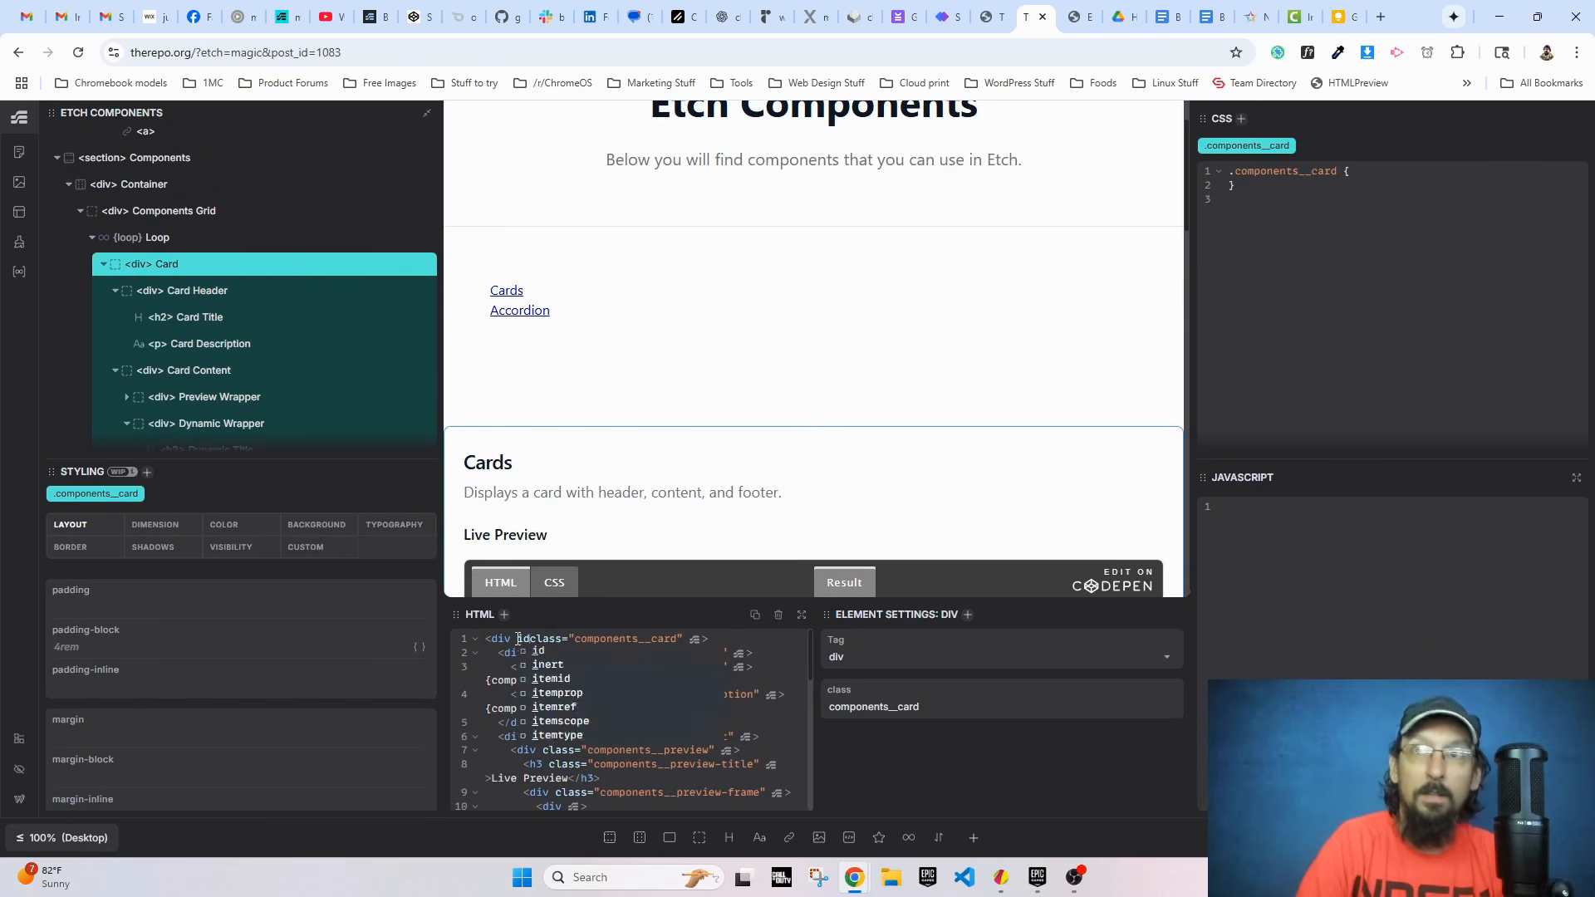
text(#)
text({comp.tit)
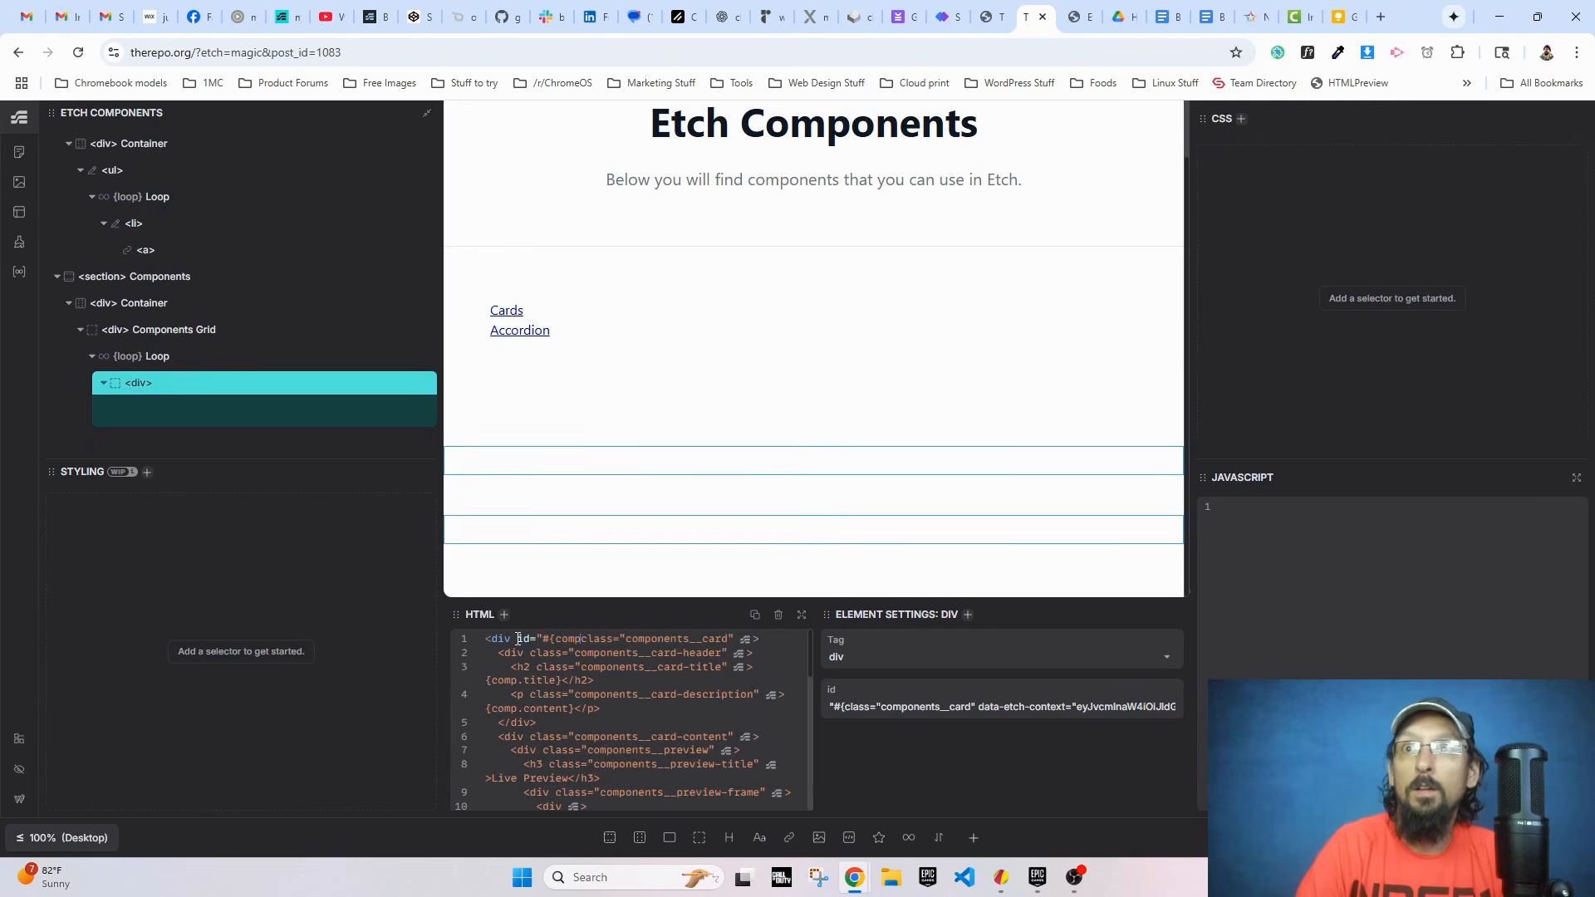
text(le})
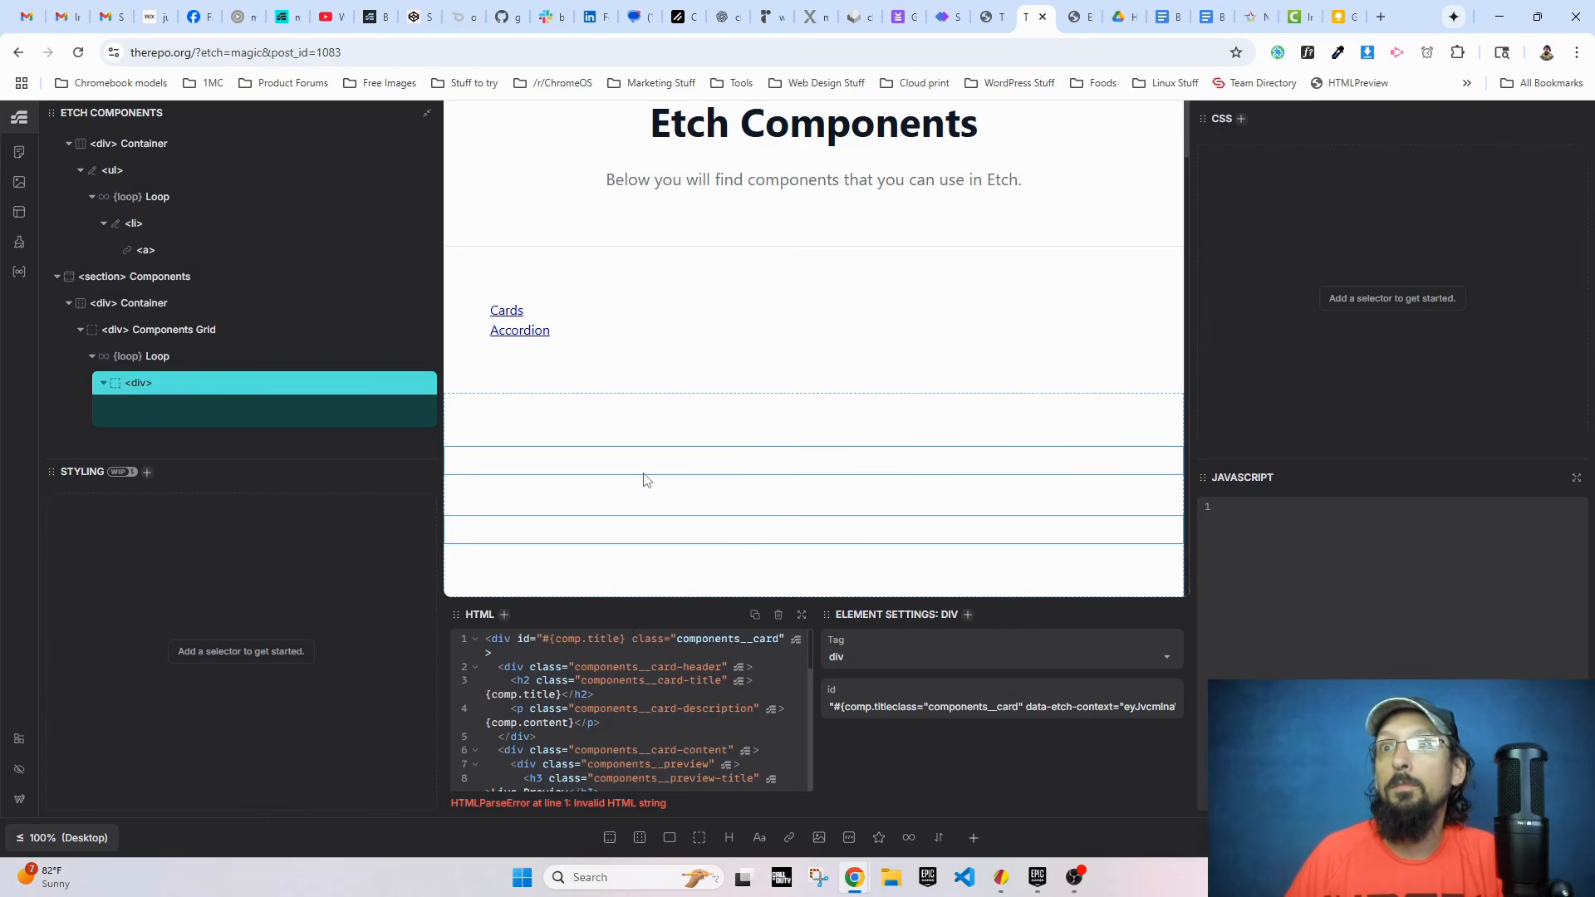
scroll(643, 482, up, 2)
text(")
key(Delete)
scroll(648, 651, down, 3)
scroll(649, 498, down, 3)
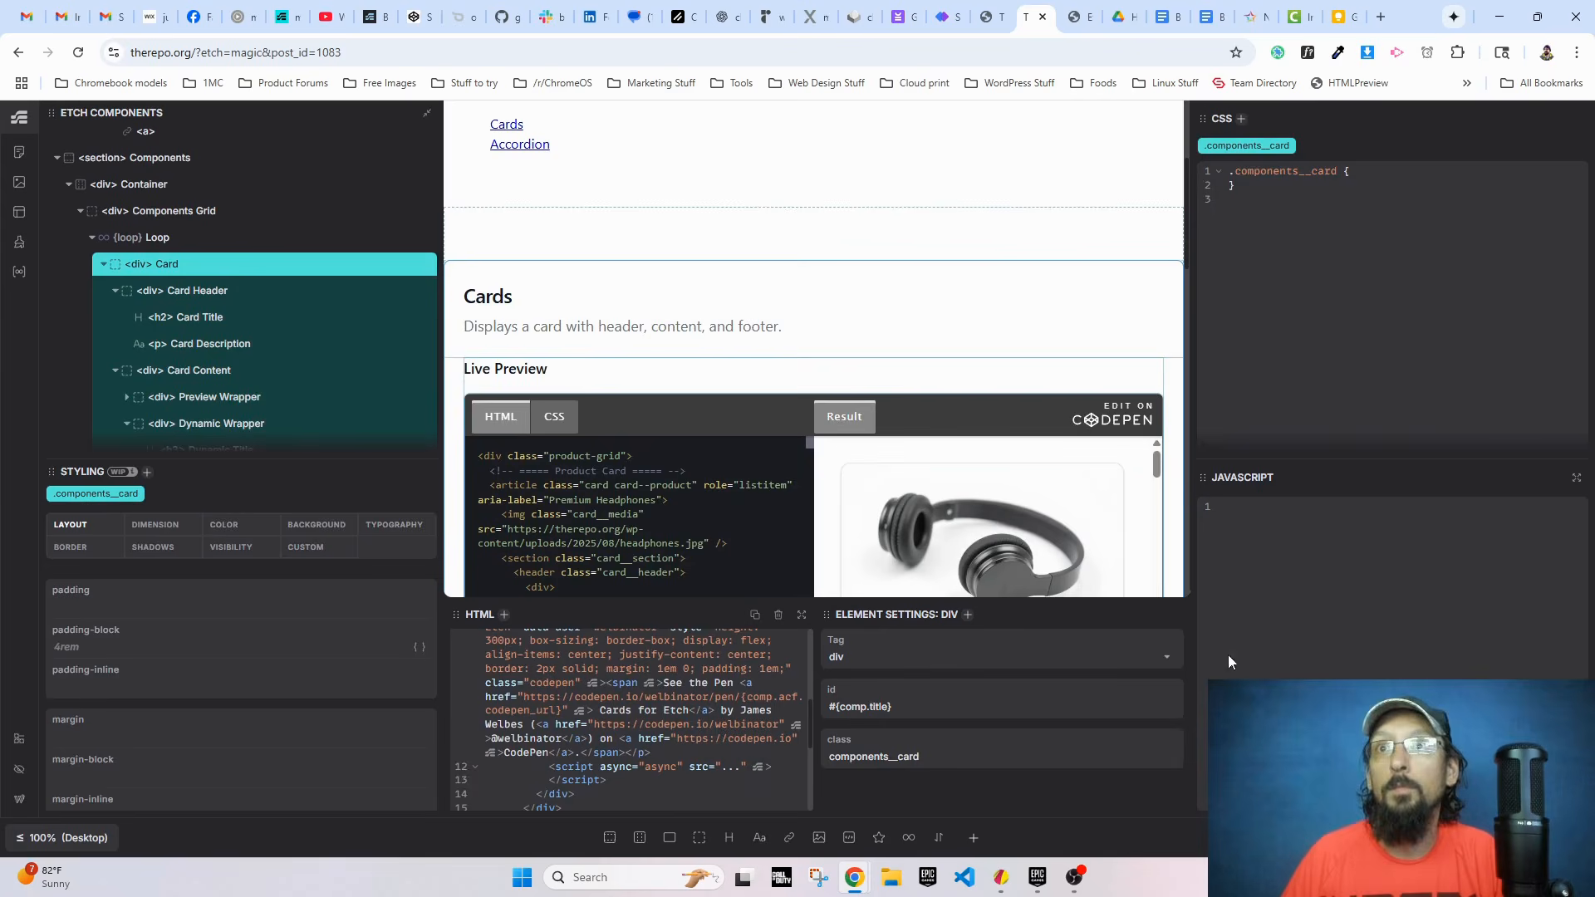
Step: Switch to the live Etch Components page, reload it, and test the Cards and Accordion filter links
click(1080, 17)
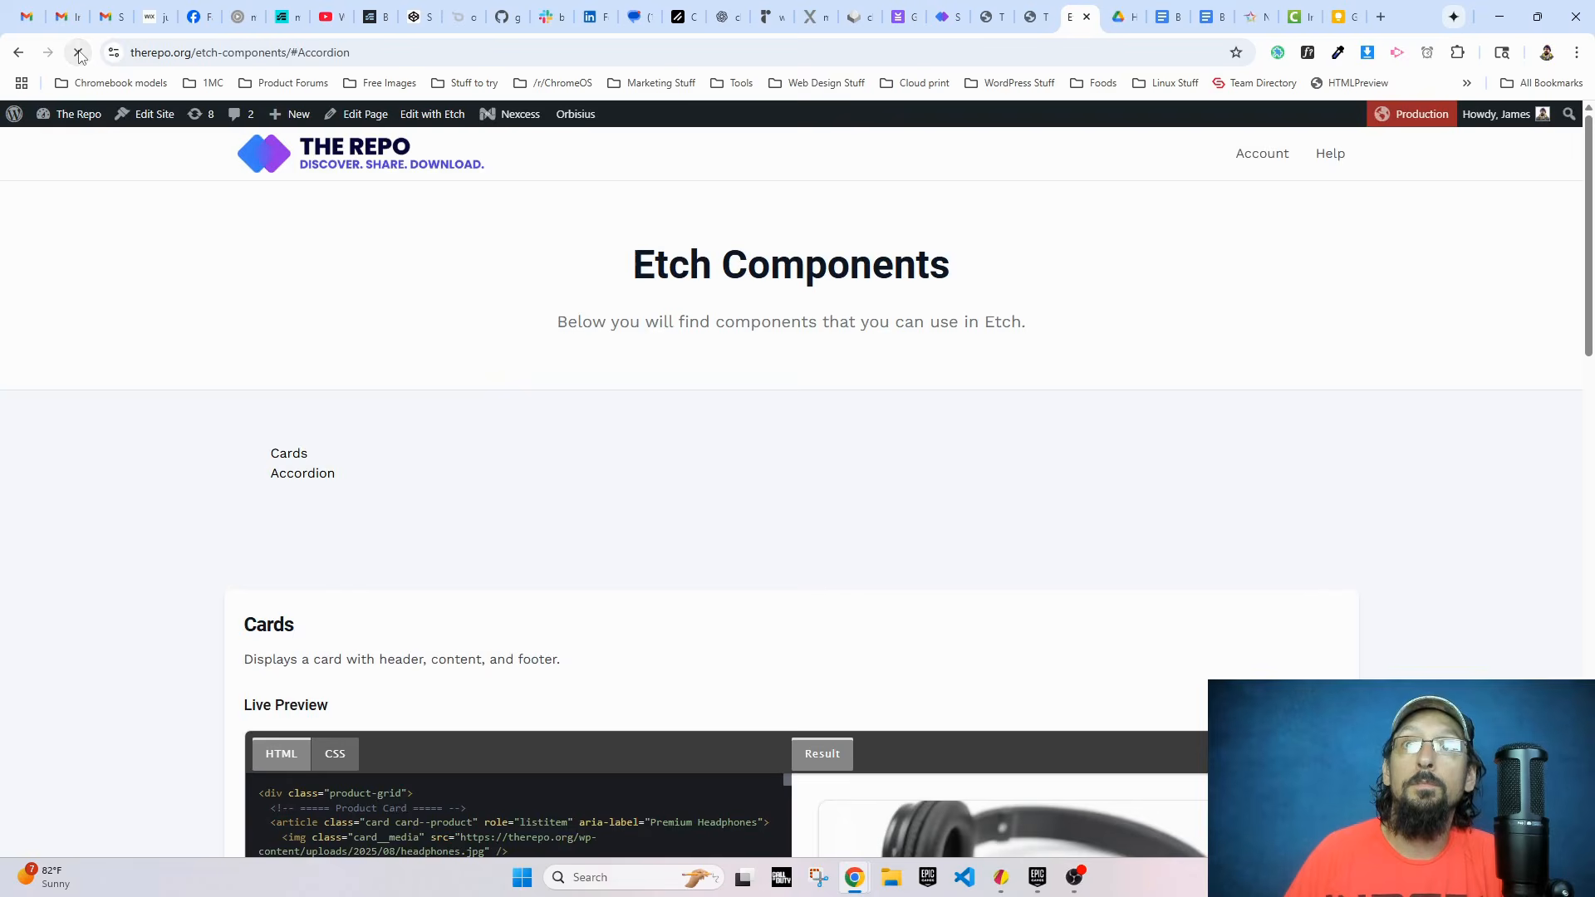
click(291, 455)
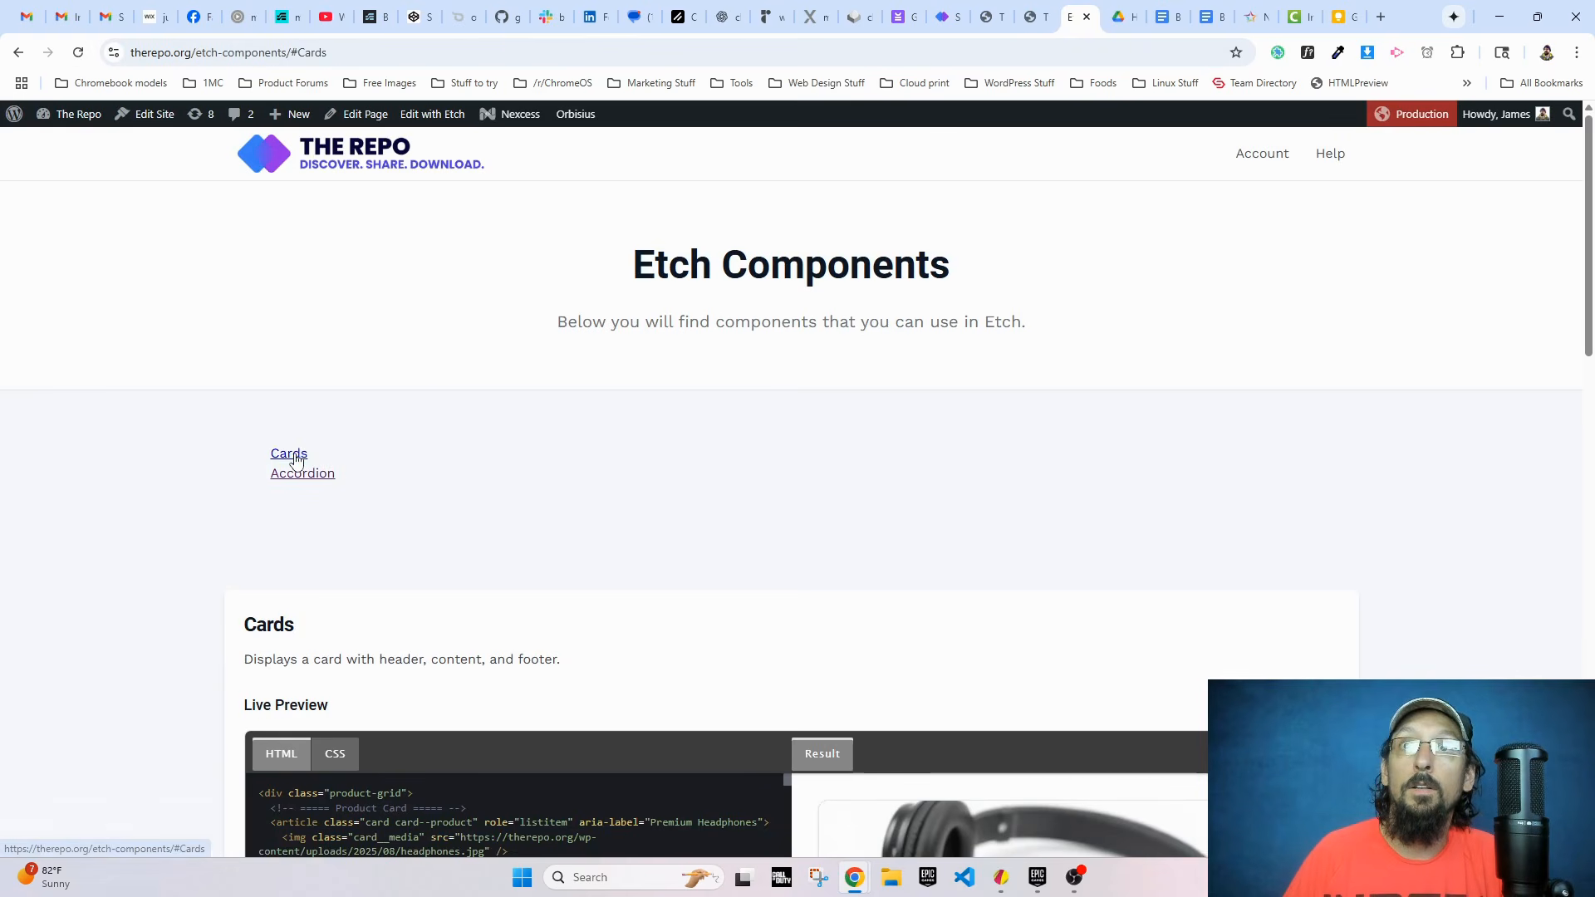
click(296, 476)
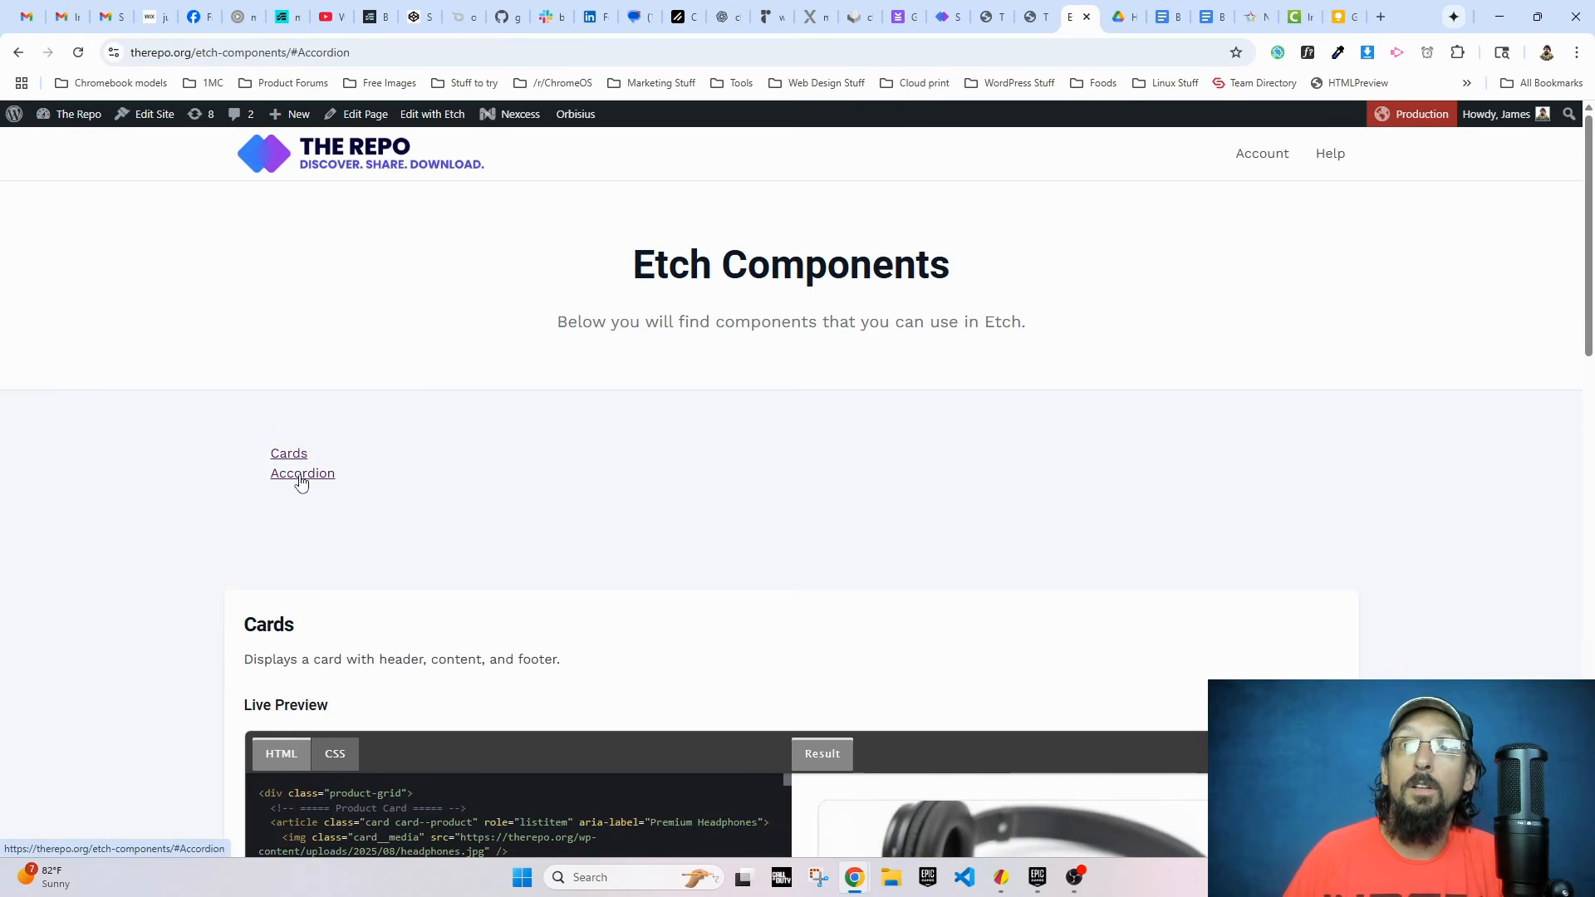
Step: Inspect the Accordion filter link in DevTools and reposition the DevTools window over the page to read its href
right_click(304, 476)
click(335, 638)
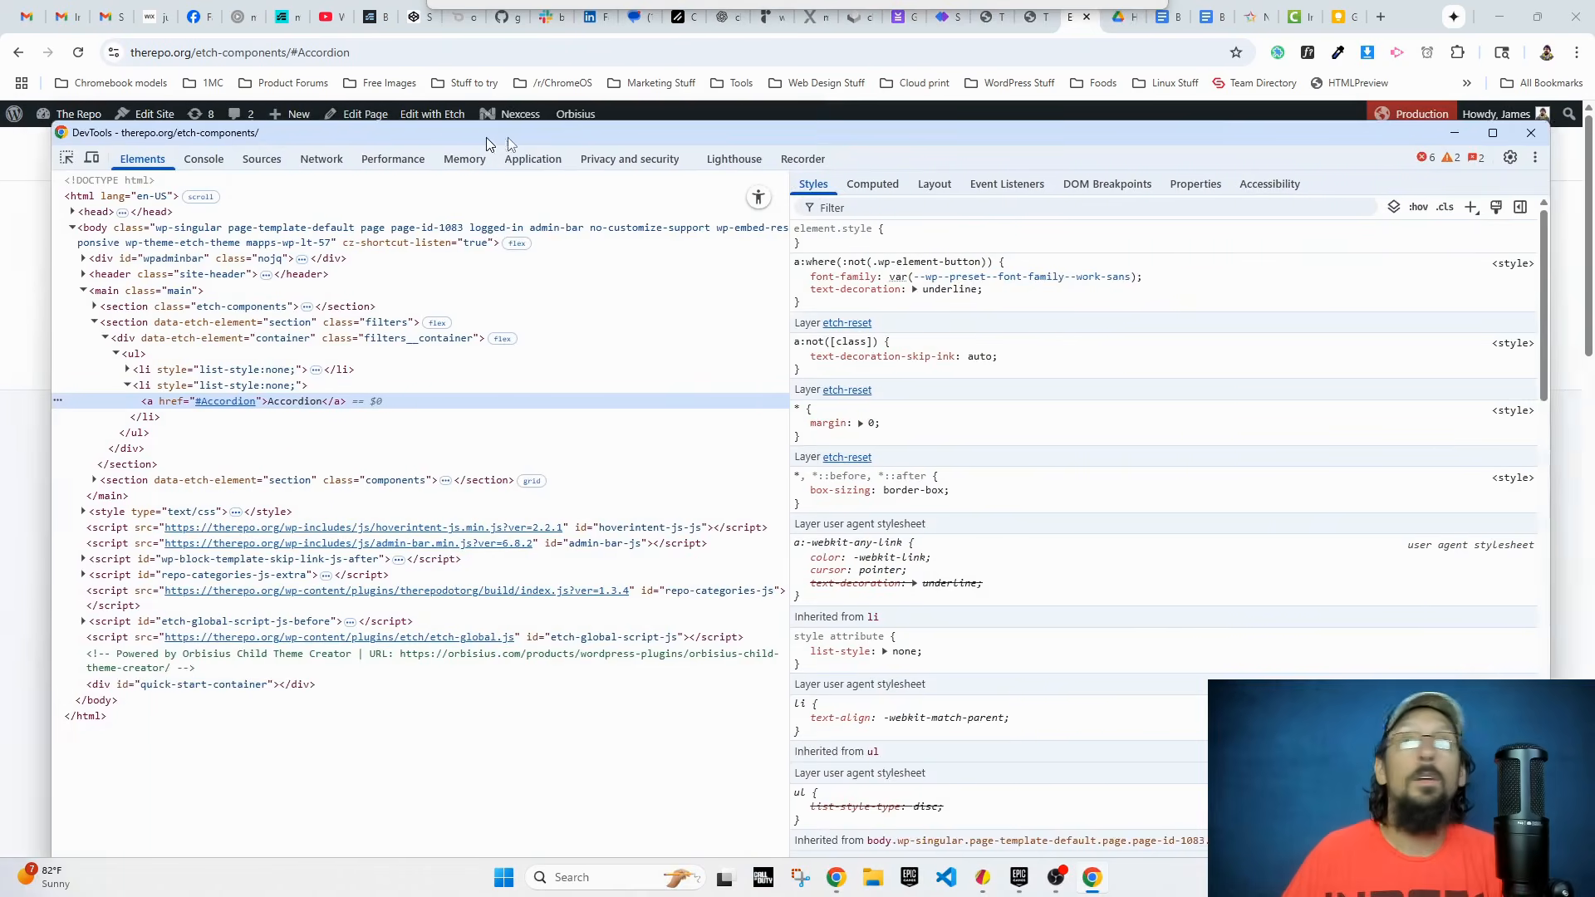
drag(645, 132, 686, 402)
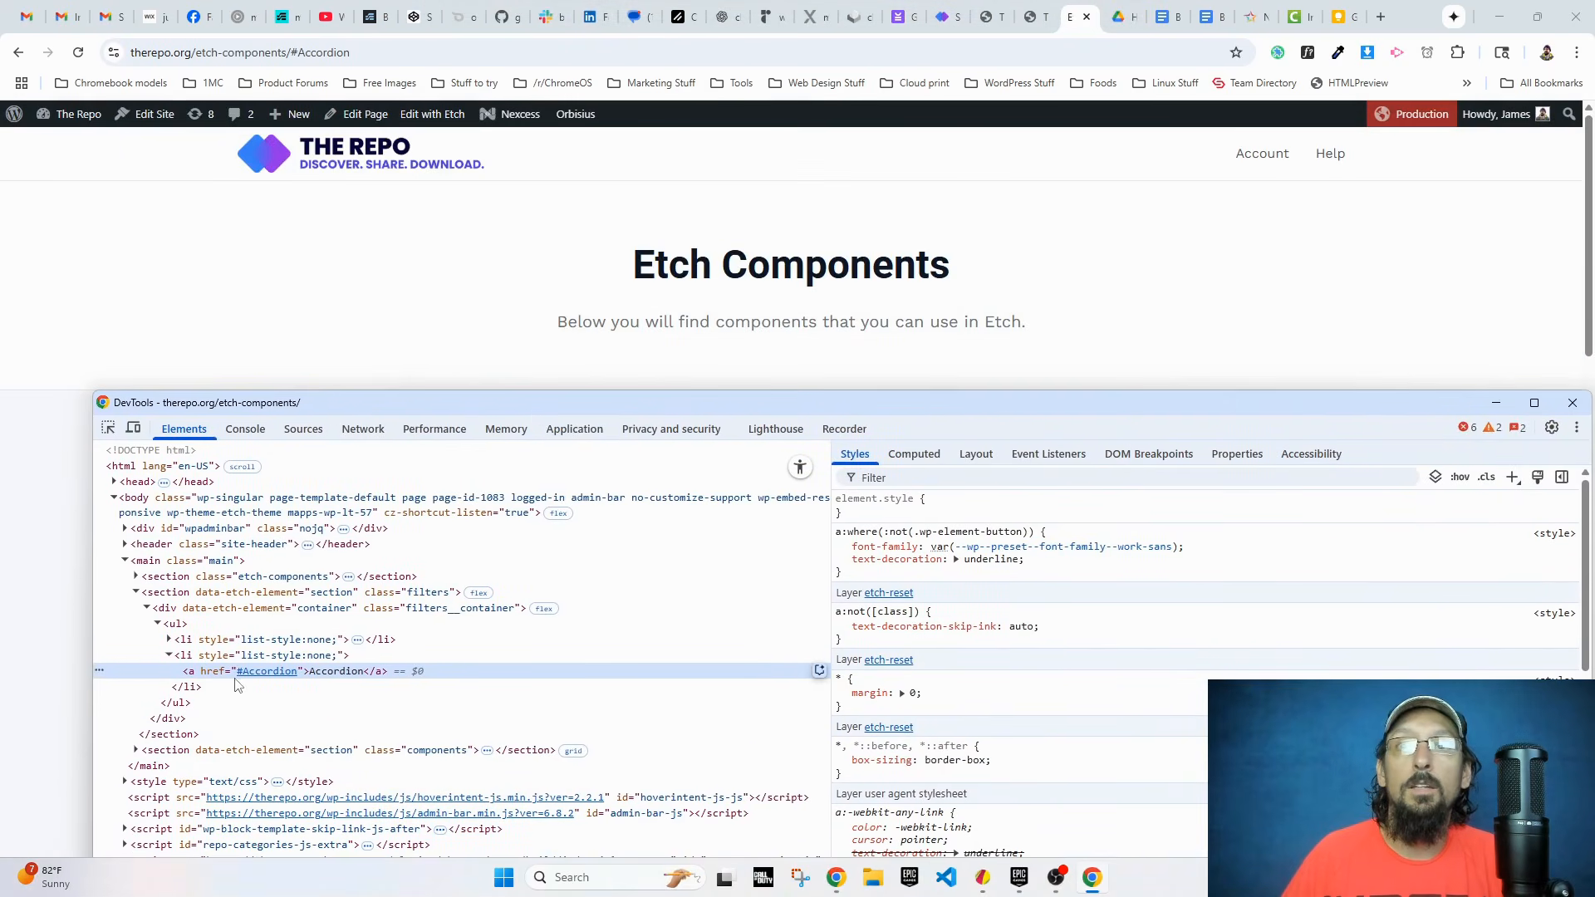
Step: Inspect the Accordion card's heading, compare its parent card div's id with the filter link's href, and close DevTools
scroll(333, 340, down, 10)
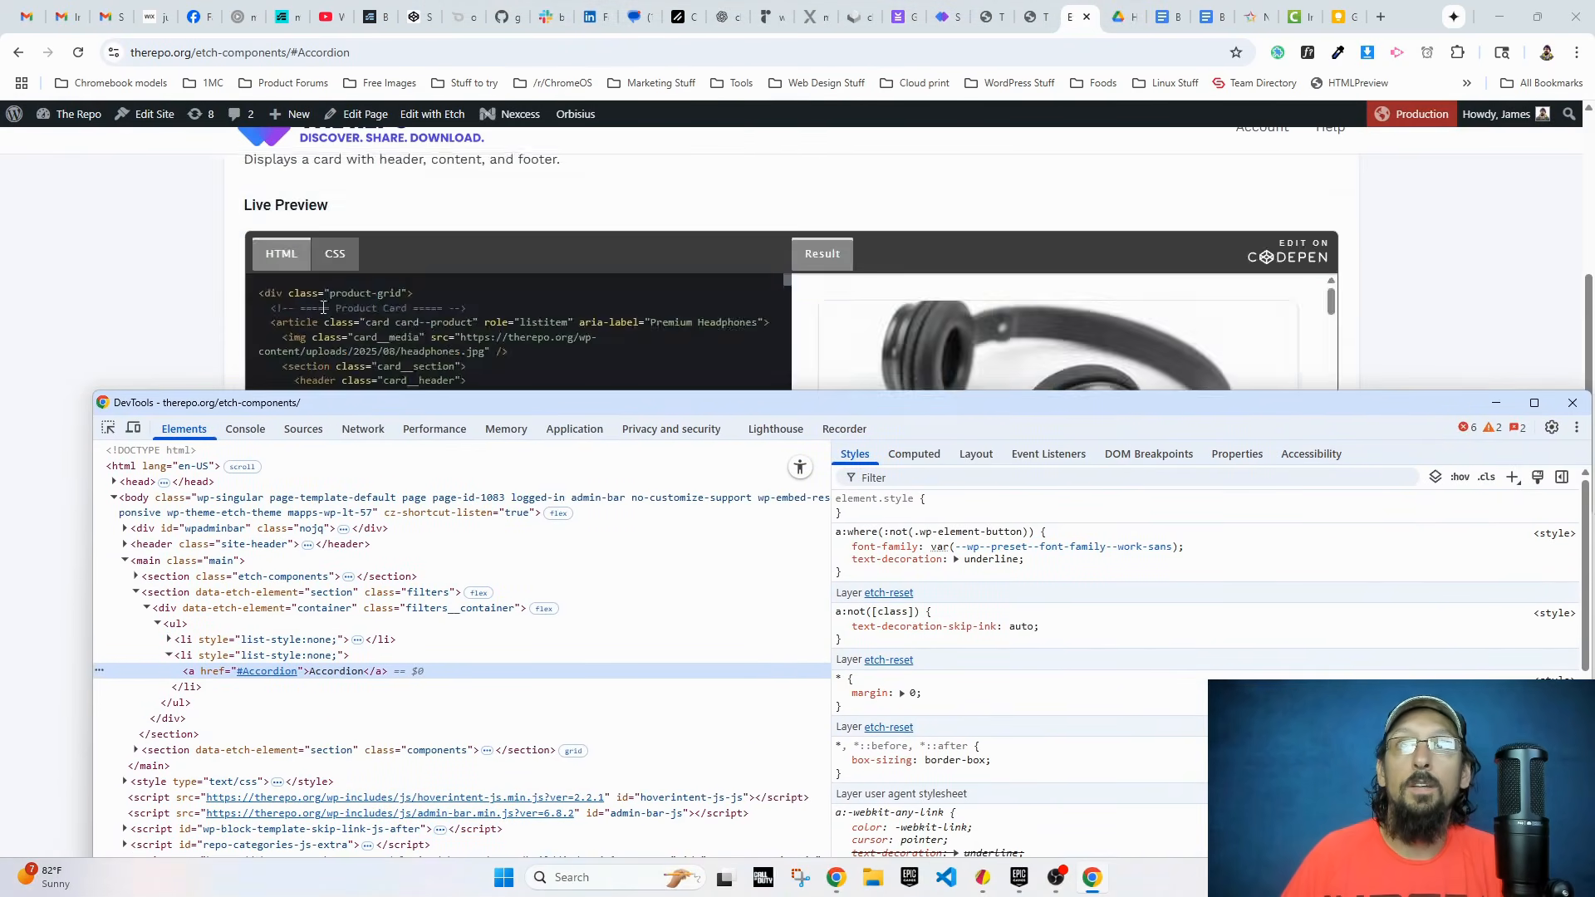
scroll(164, 364, down, 5)
scroll(164, 364, up, 2)
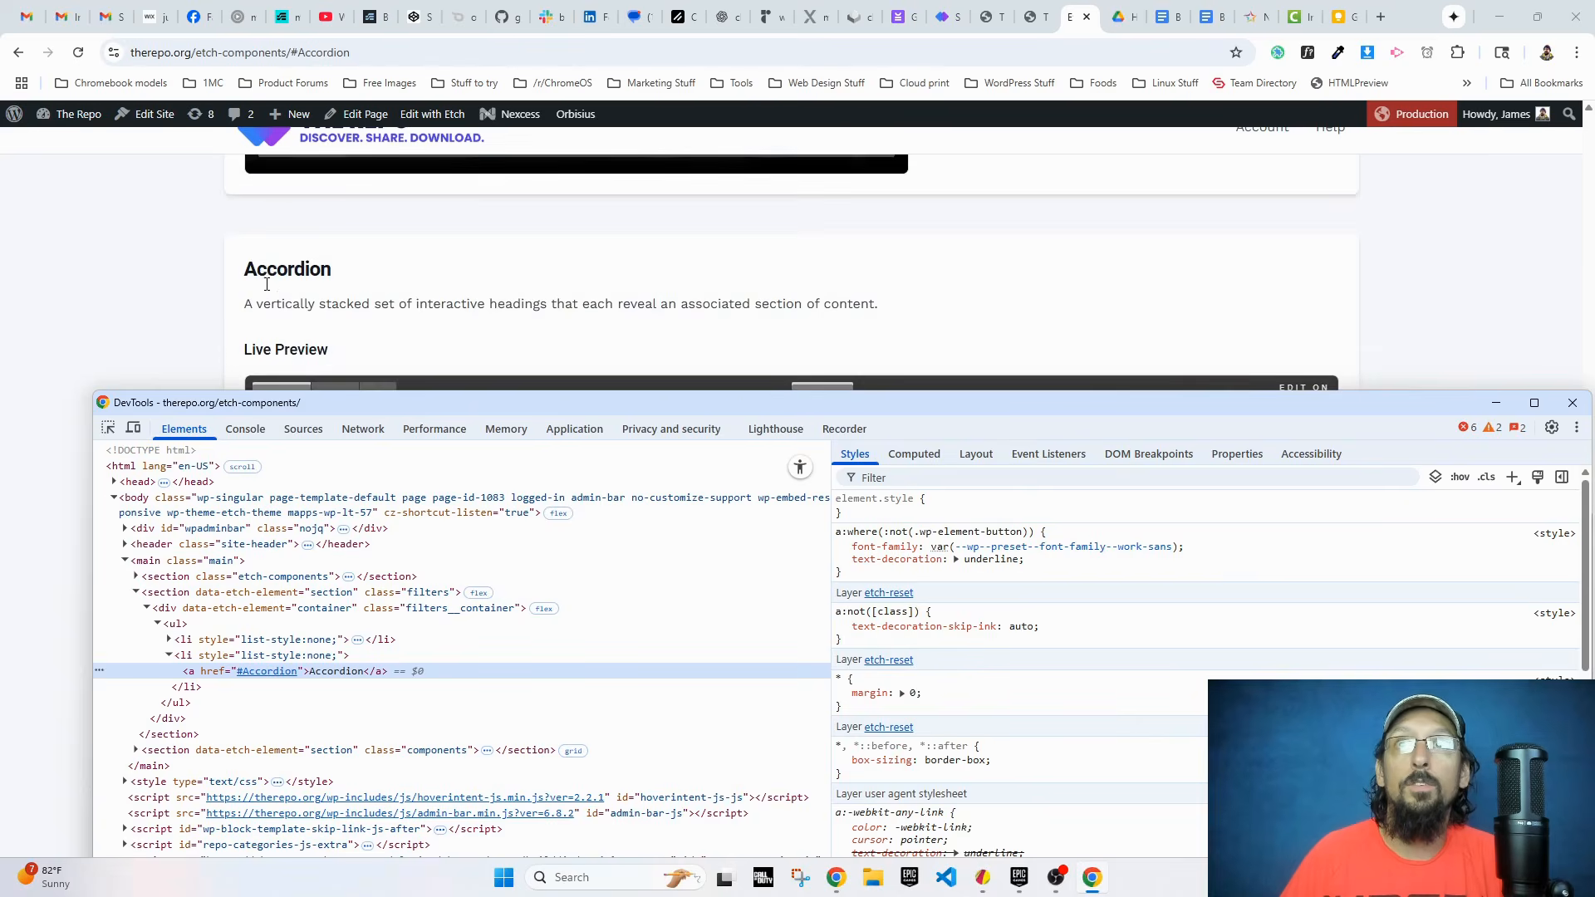
right_click(281, 271)
click(361, 642)
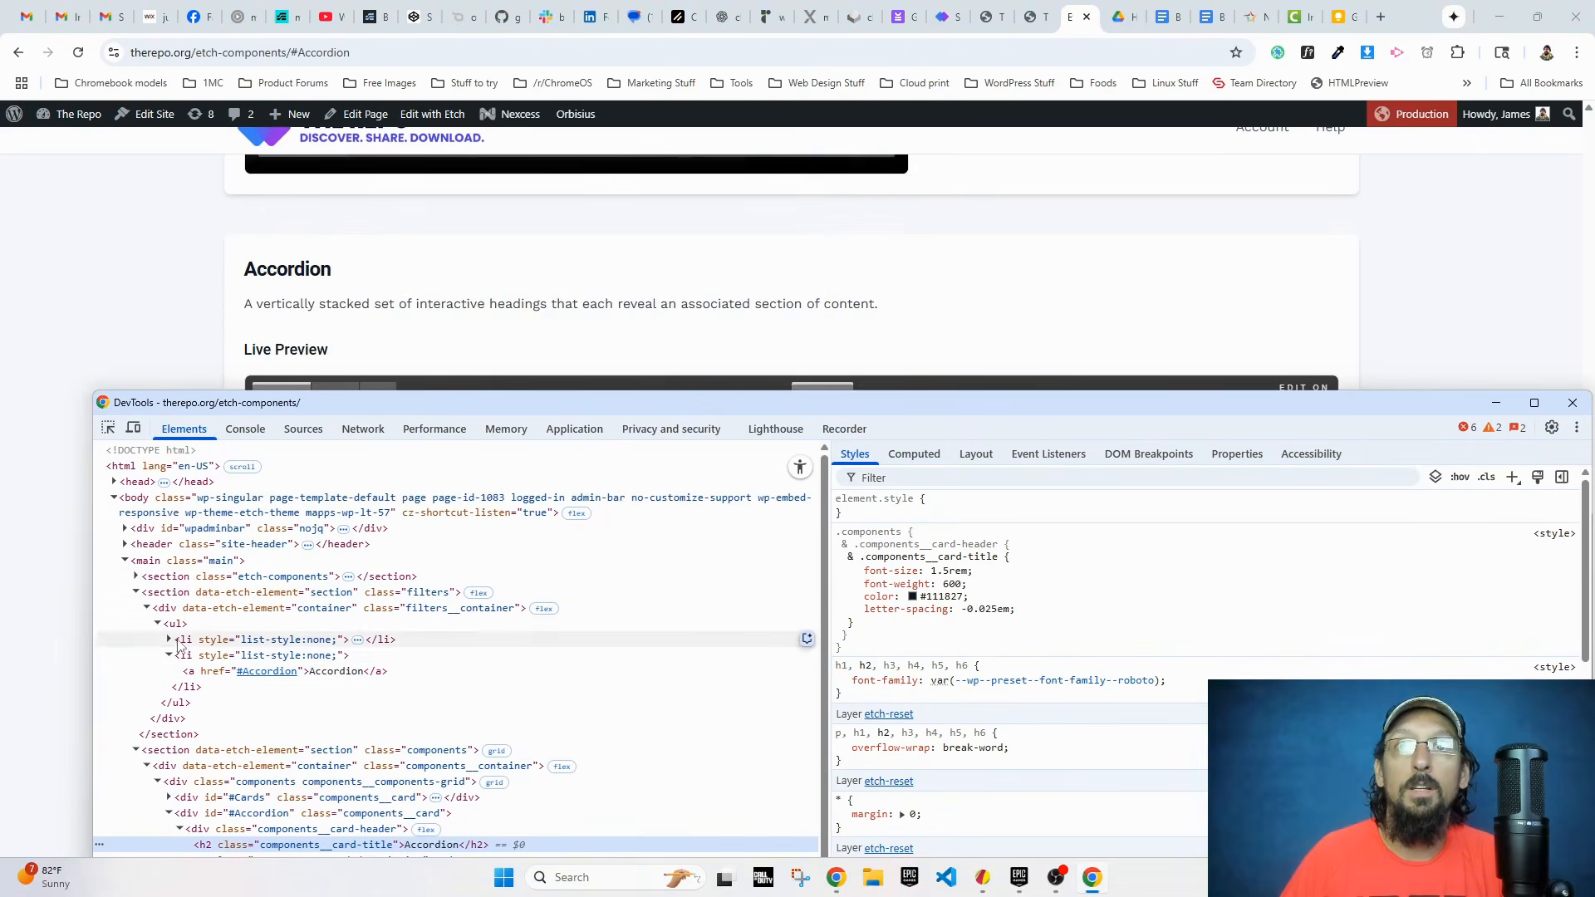
click(234, 814)
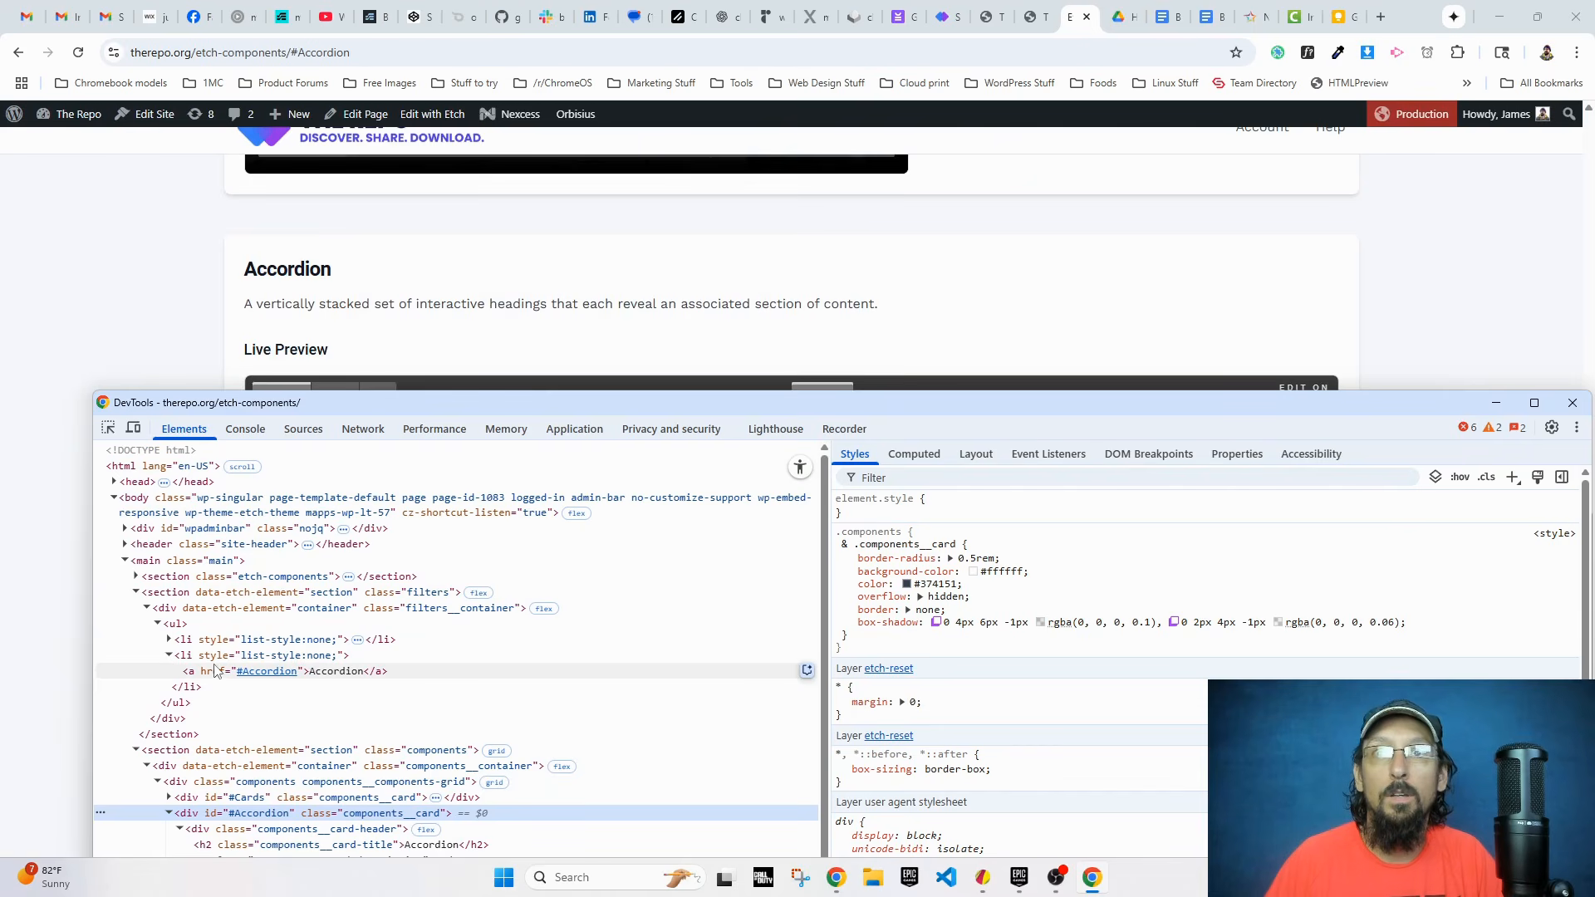
scroll(856, 340, up, 6)
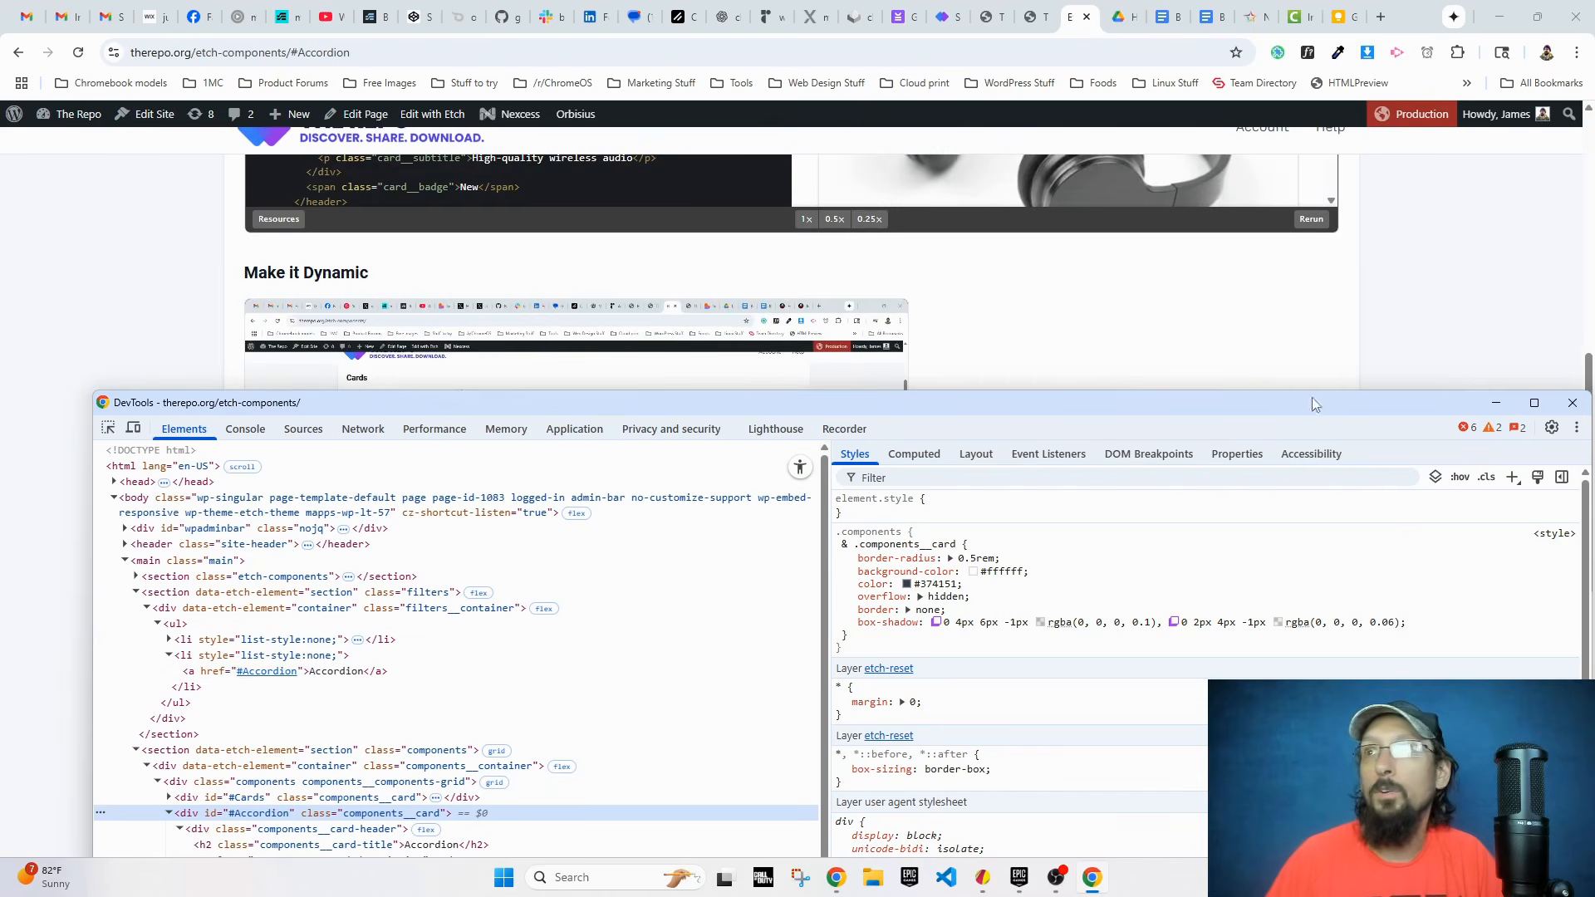
click(1572, 402)
Step: Reload the live Etch Components page and test the Cards filter link again
scroll(114, 178, up, 10)
click(80, 53)
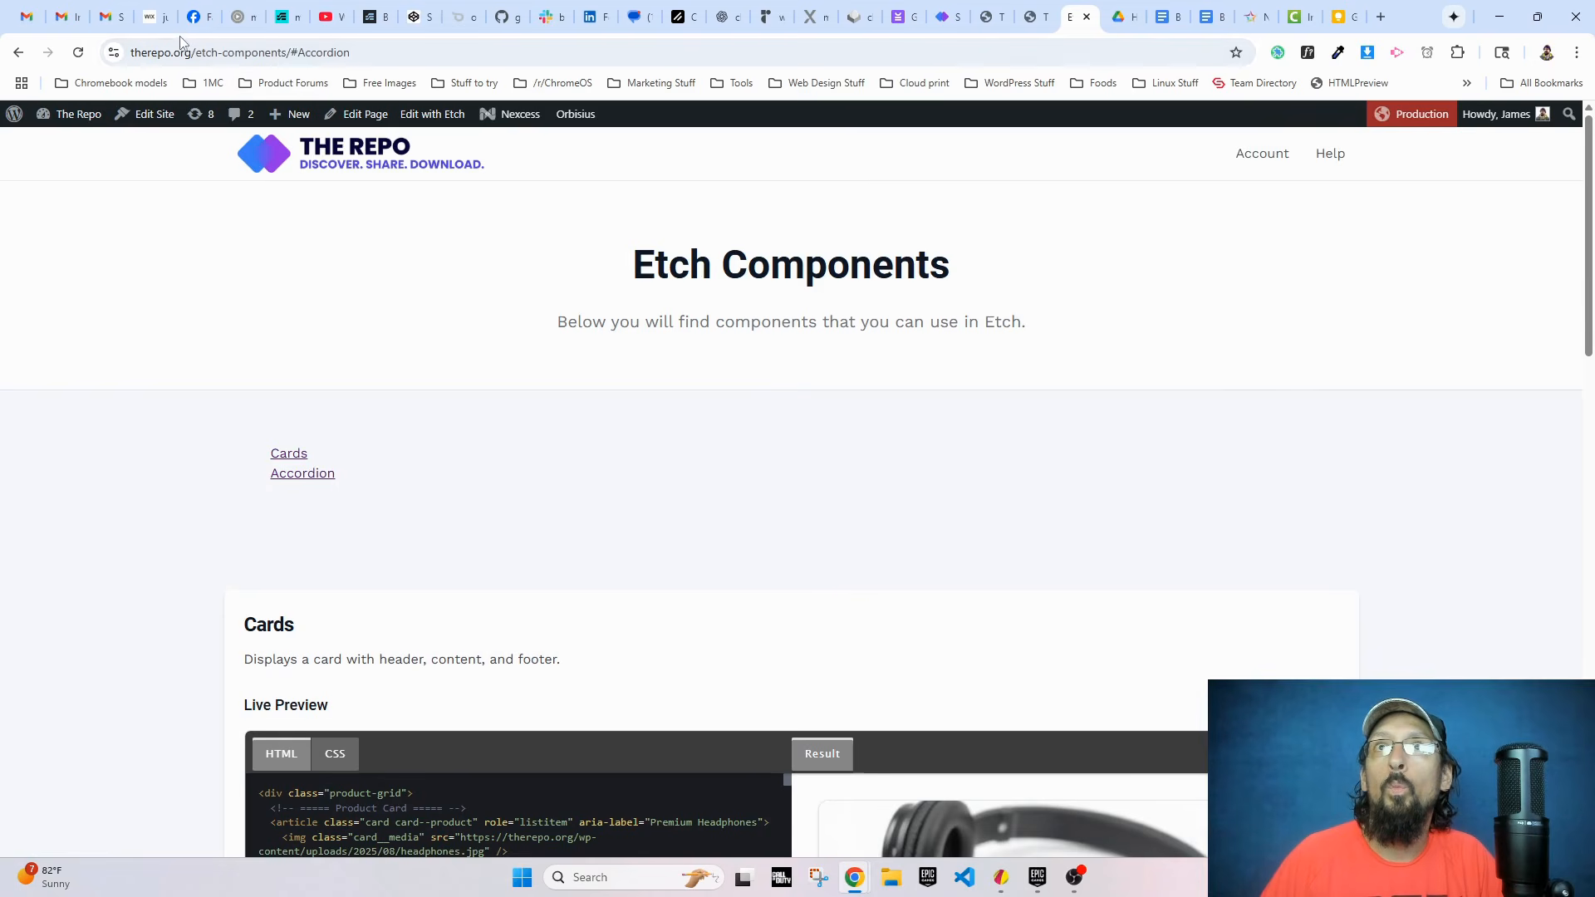
click(300, 459)
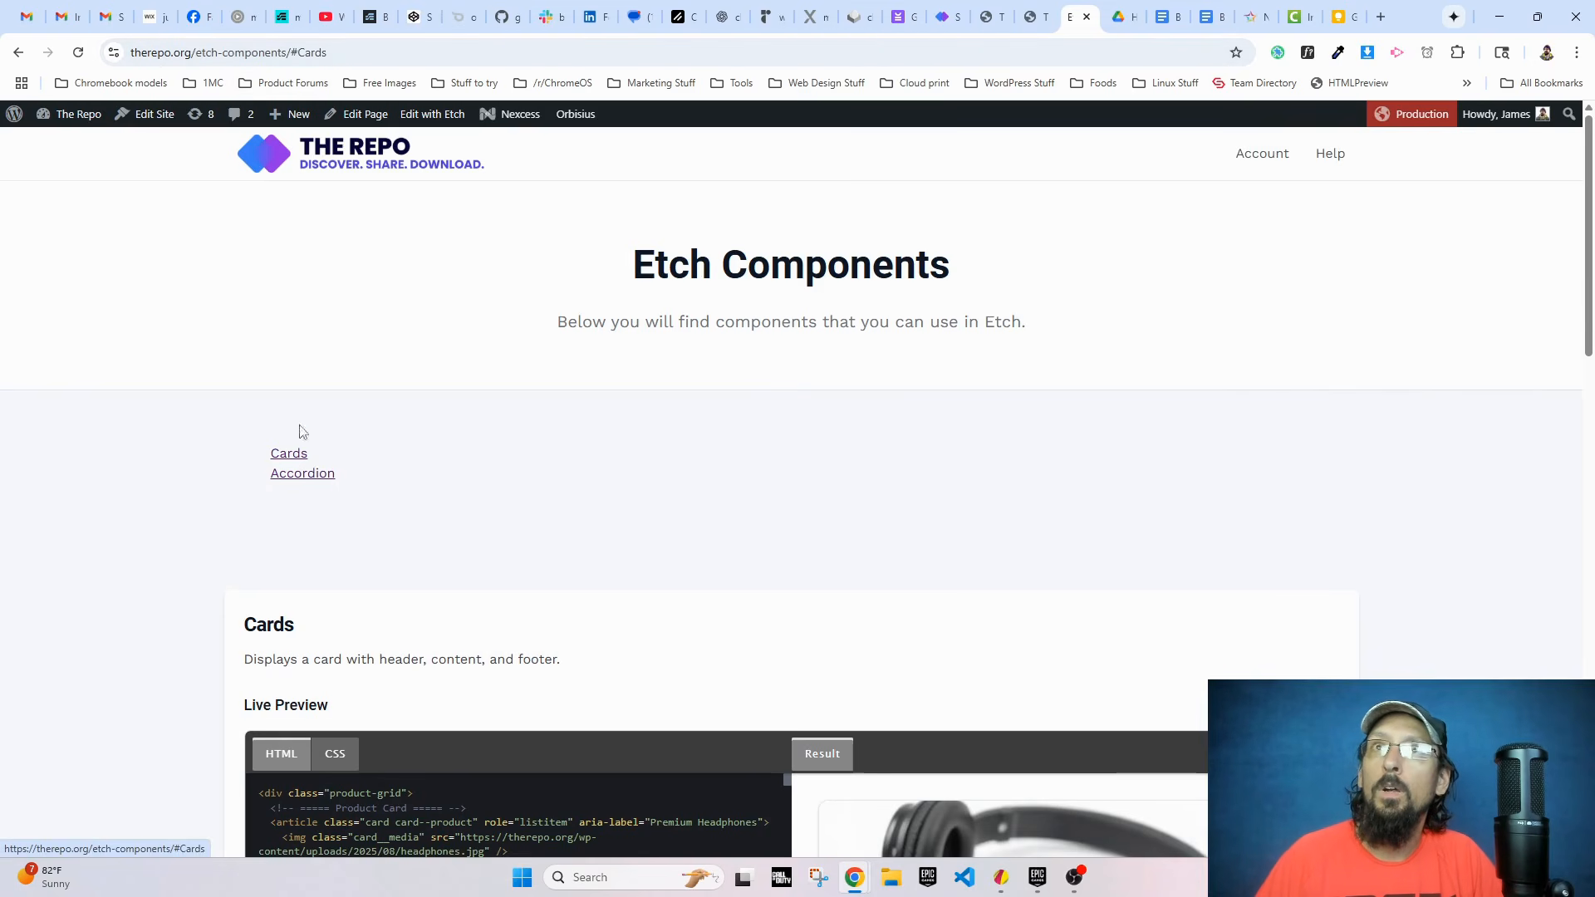
scroll(449, 415, down, 3)
scroll(257, 459, up, 1)
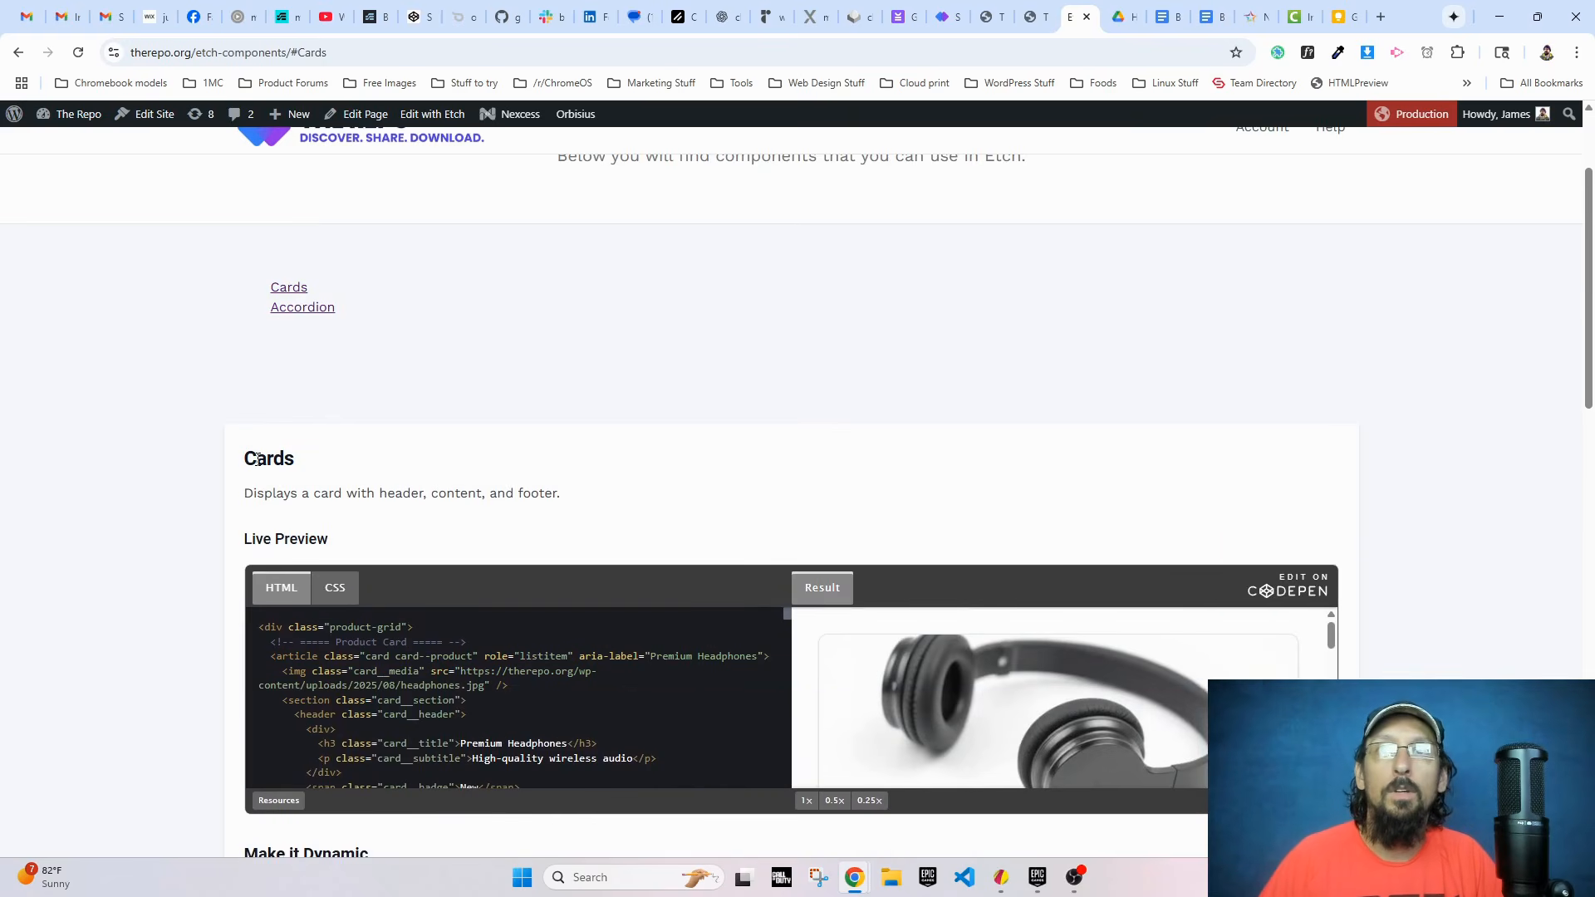
Step: Back in the Etch editor, remove the leading # from the component Card div's id so it reads {comp.title}
click(1036, 16)
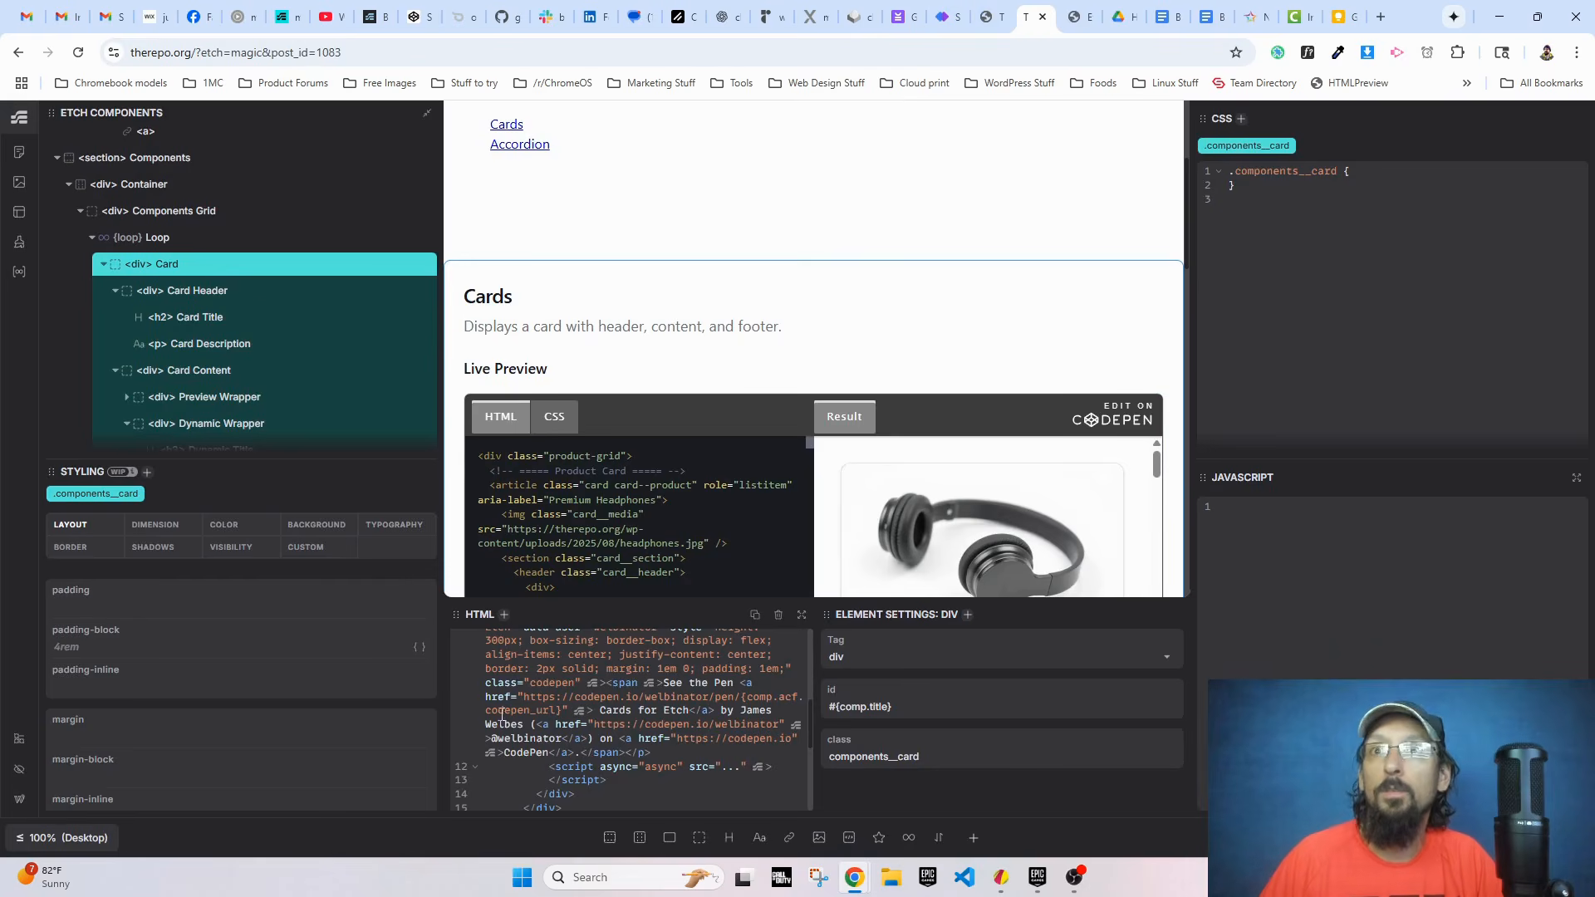
scroll(509, 494, up, 3)
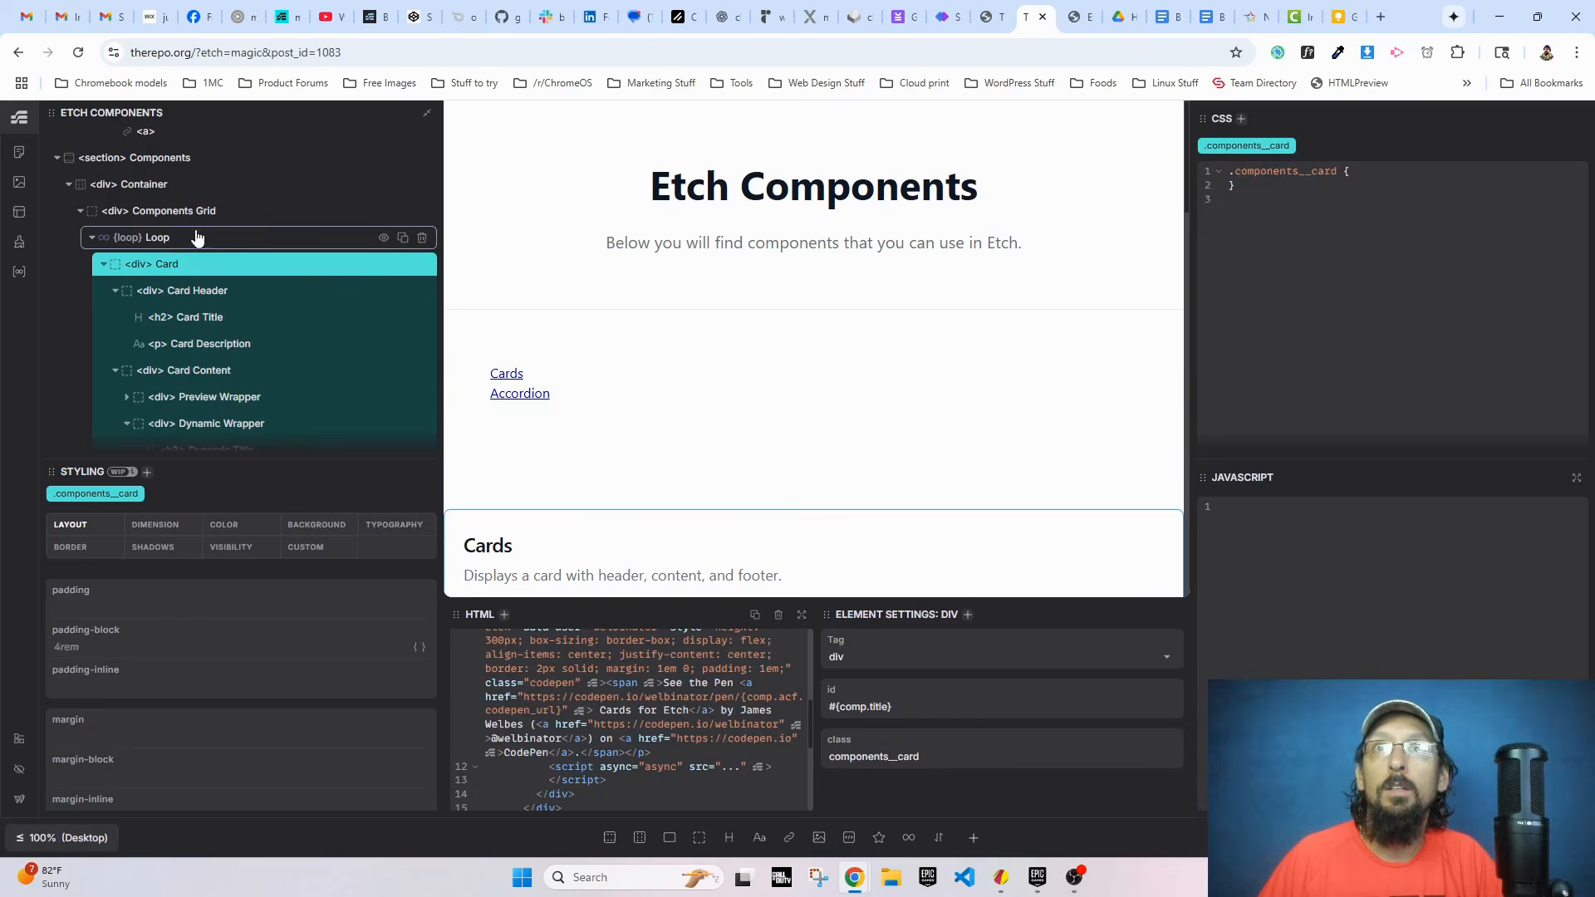
click(532, 395)
scroll(189, 238, up, 2)
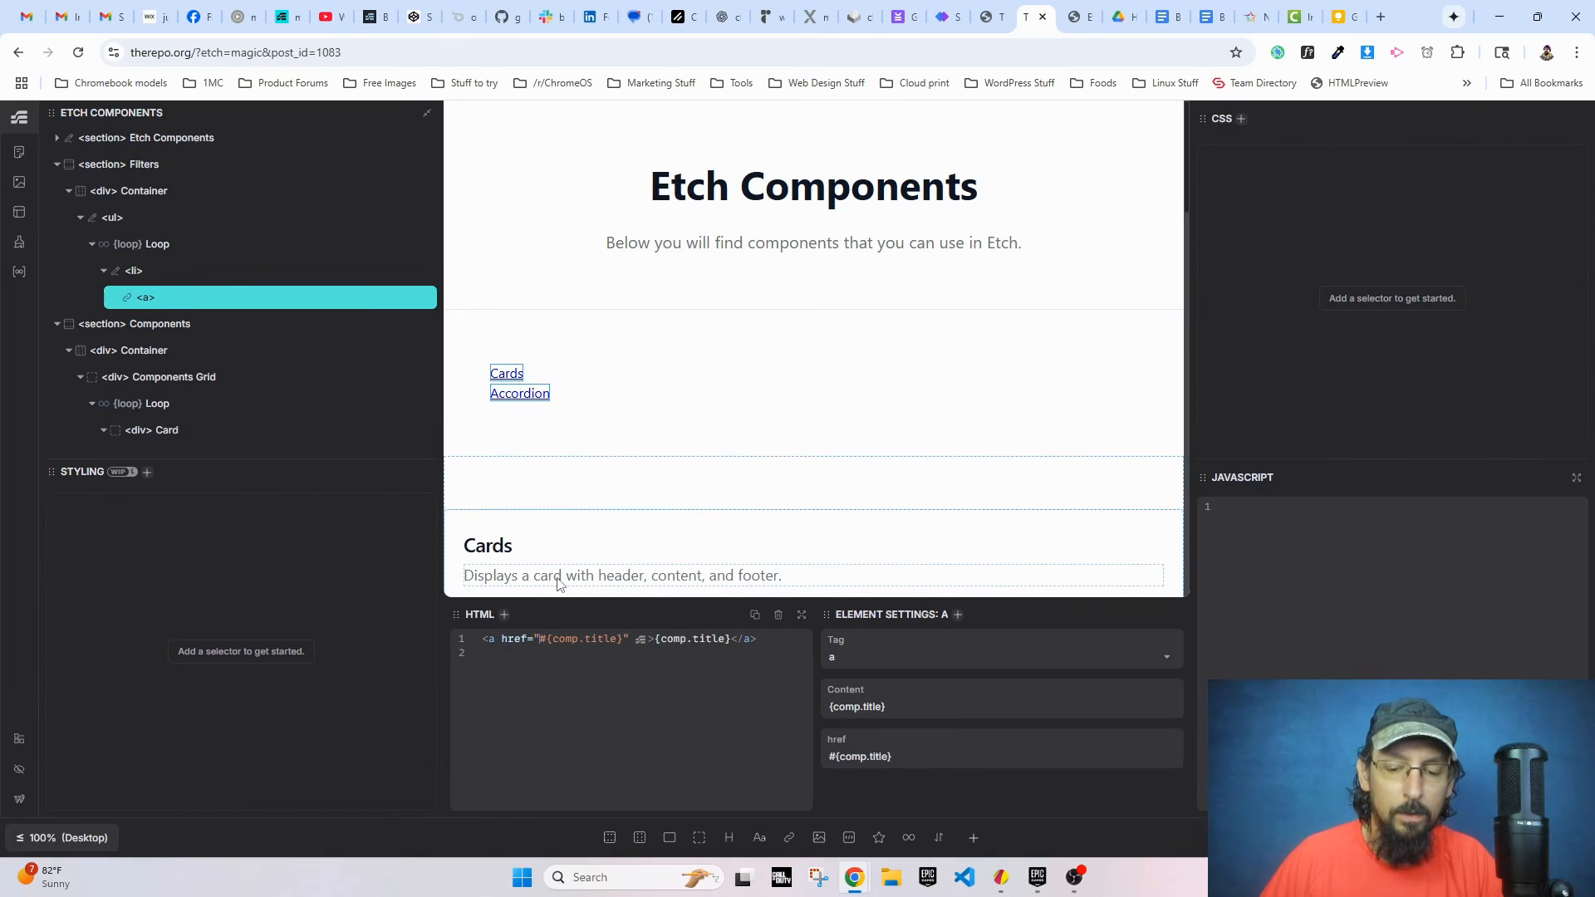
scroll(481, 374, down, 4)
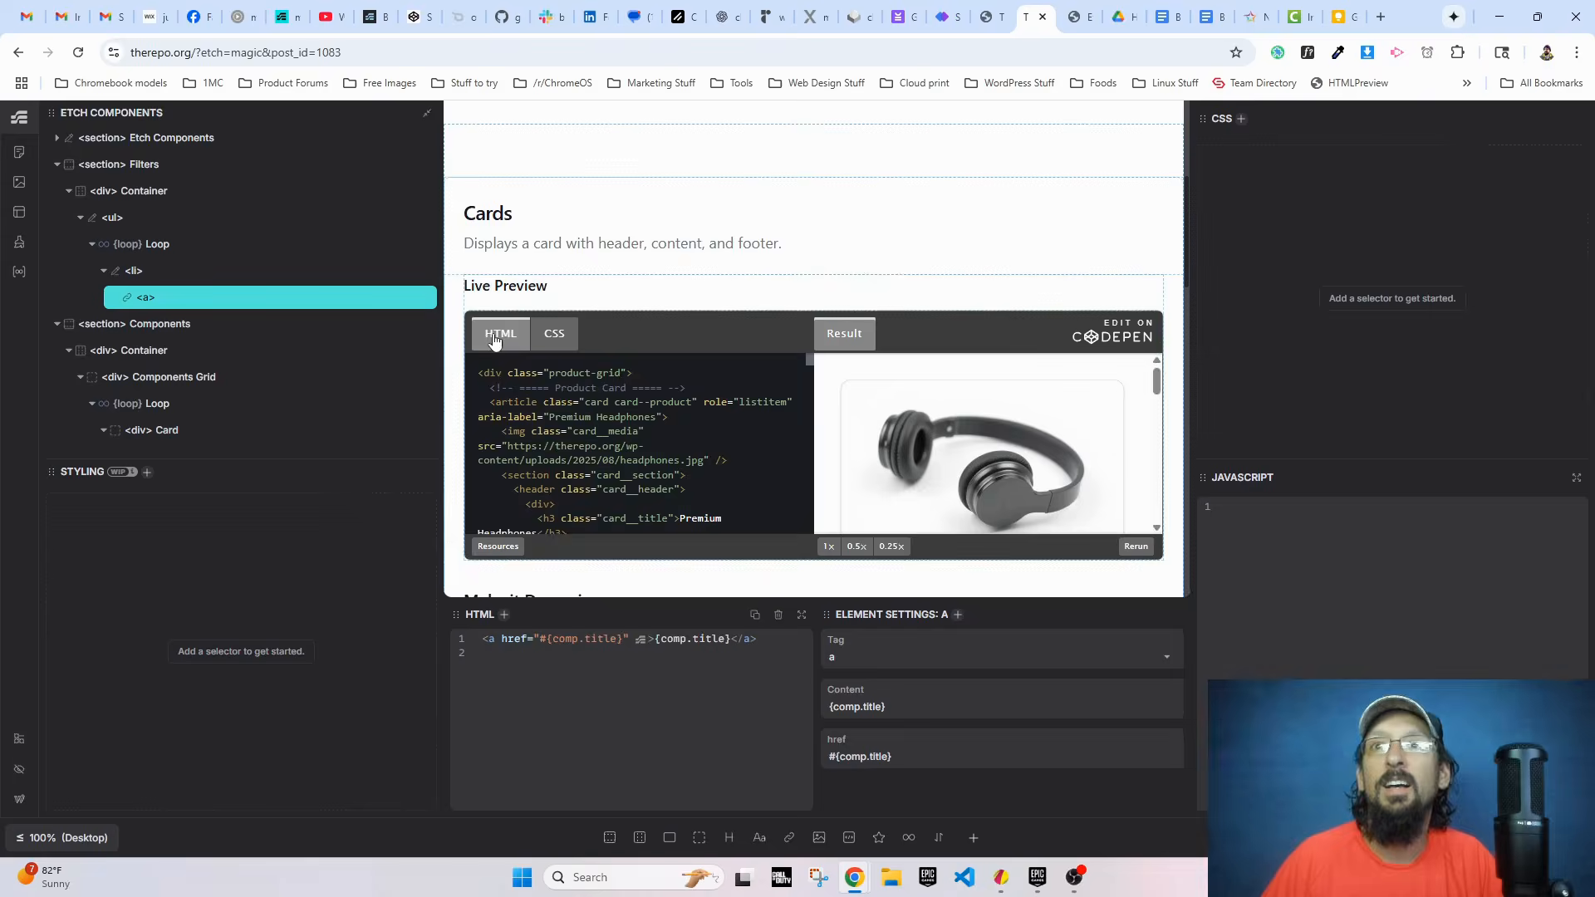
click(498, 202)
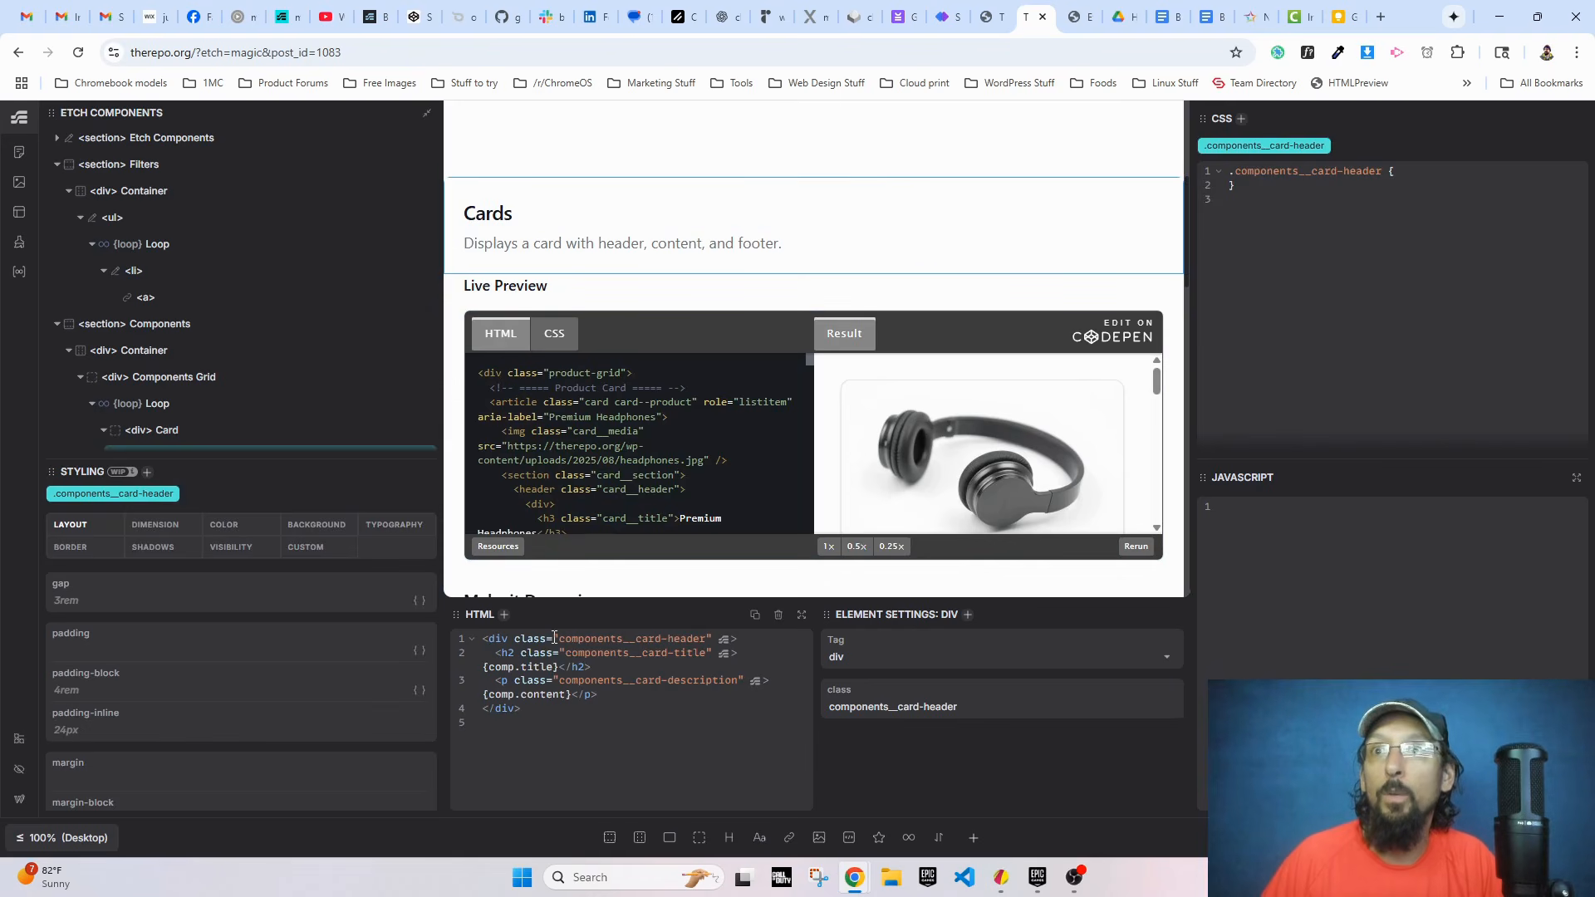
click(167, 428)
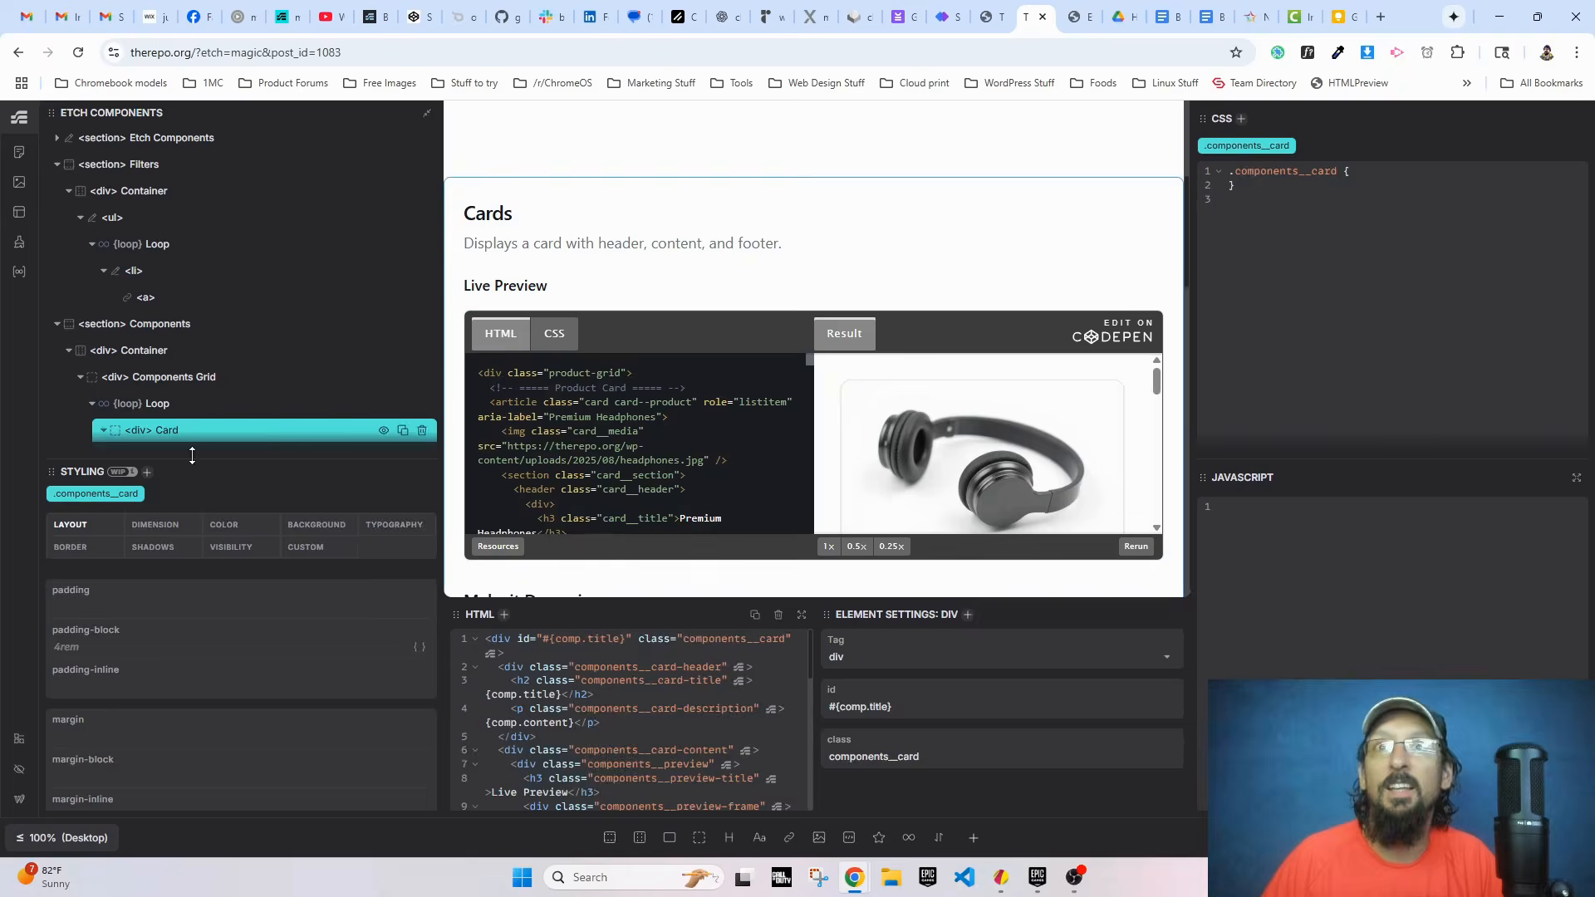
click(550, 636)
key(BackSpace)
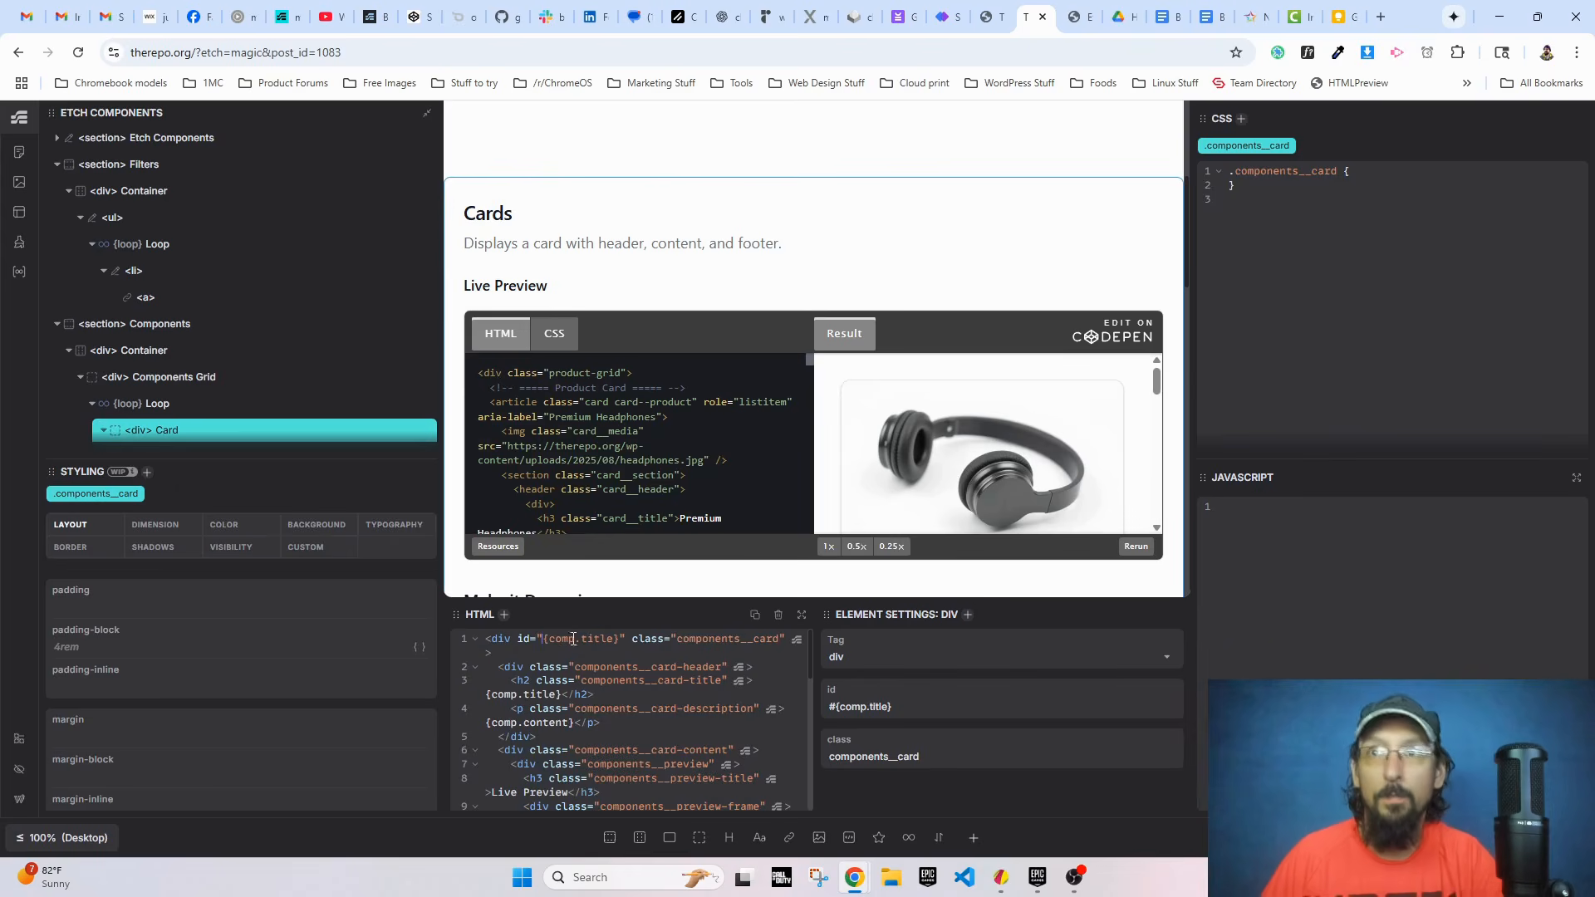
Step: Switch to the live Etch Components page and test the Accordion and Cards filter links
click(1073, 17)
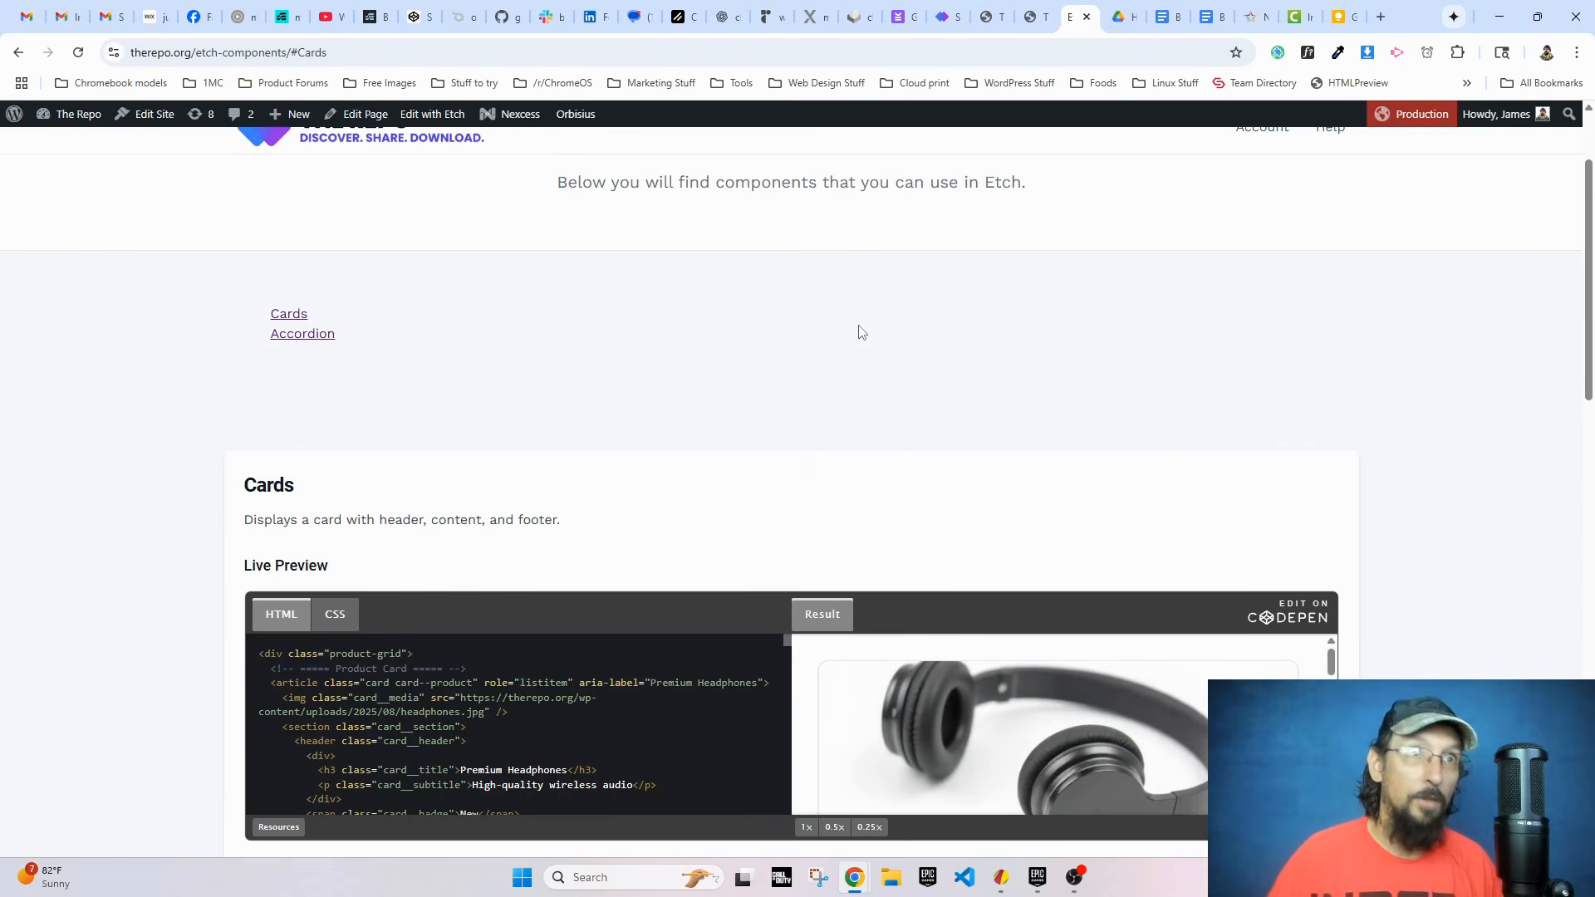
click(323, 339)
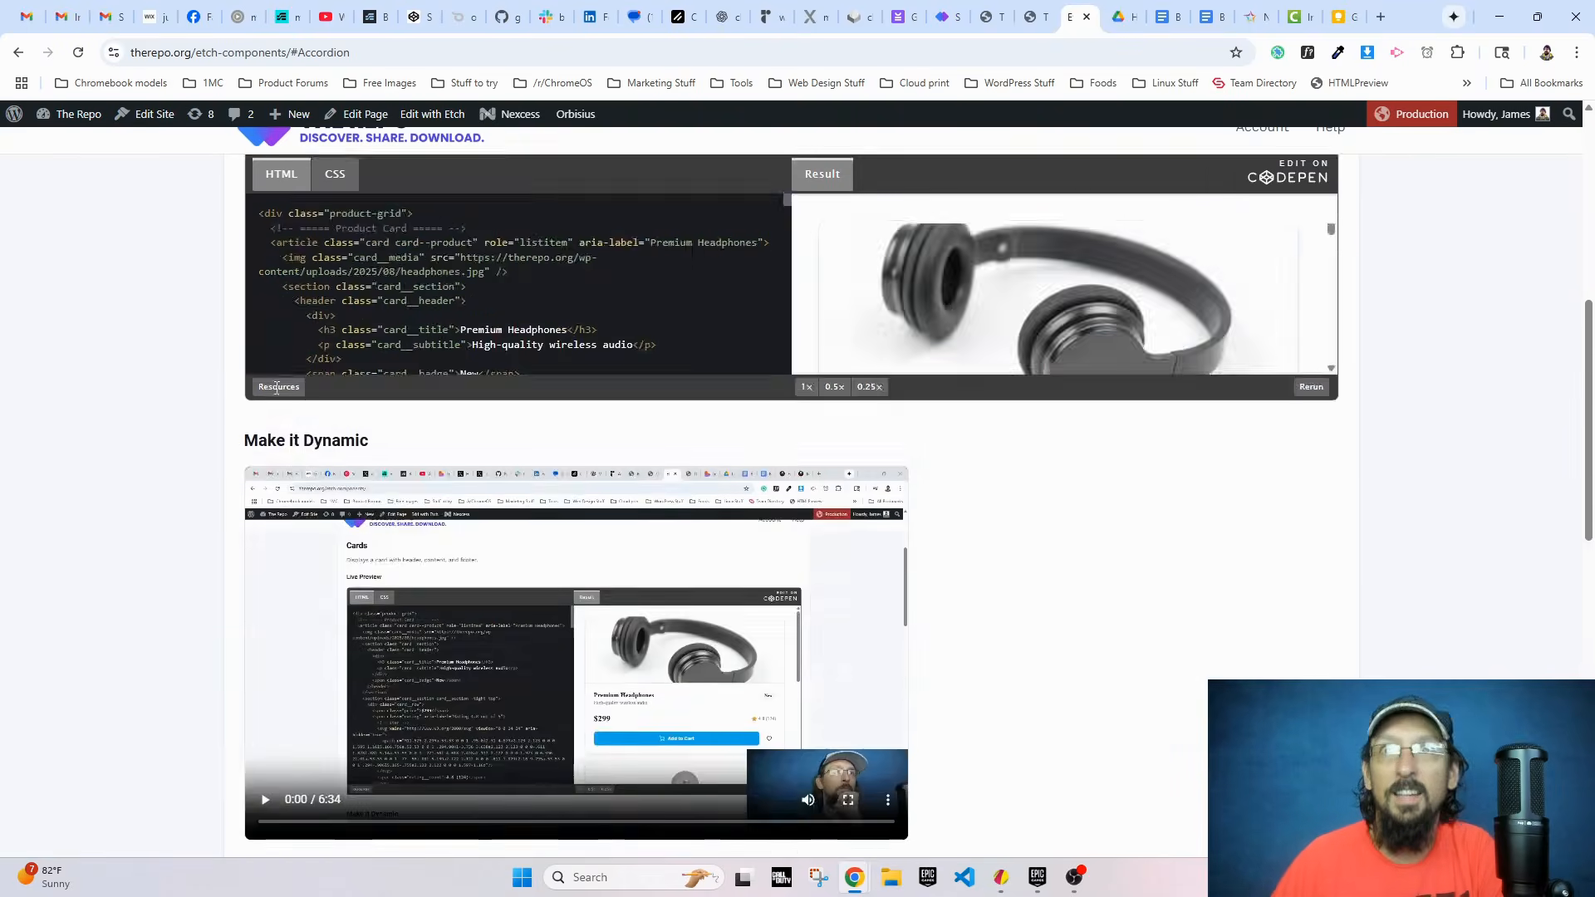
scroll(276, 388, up, 7)
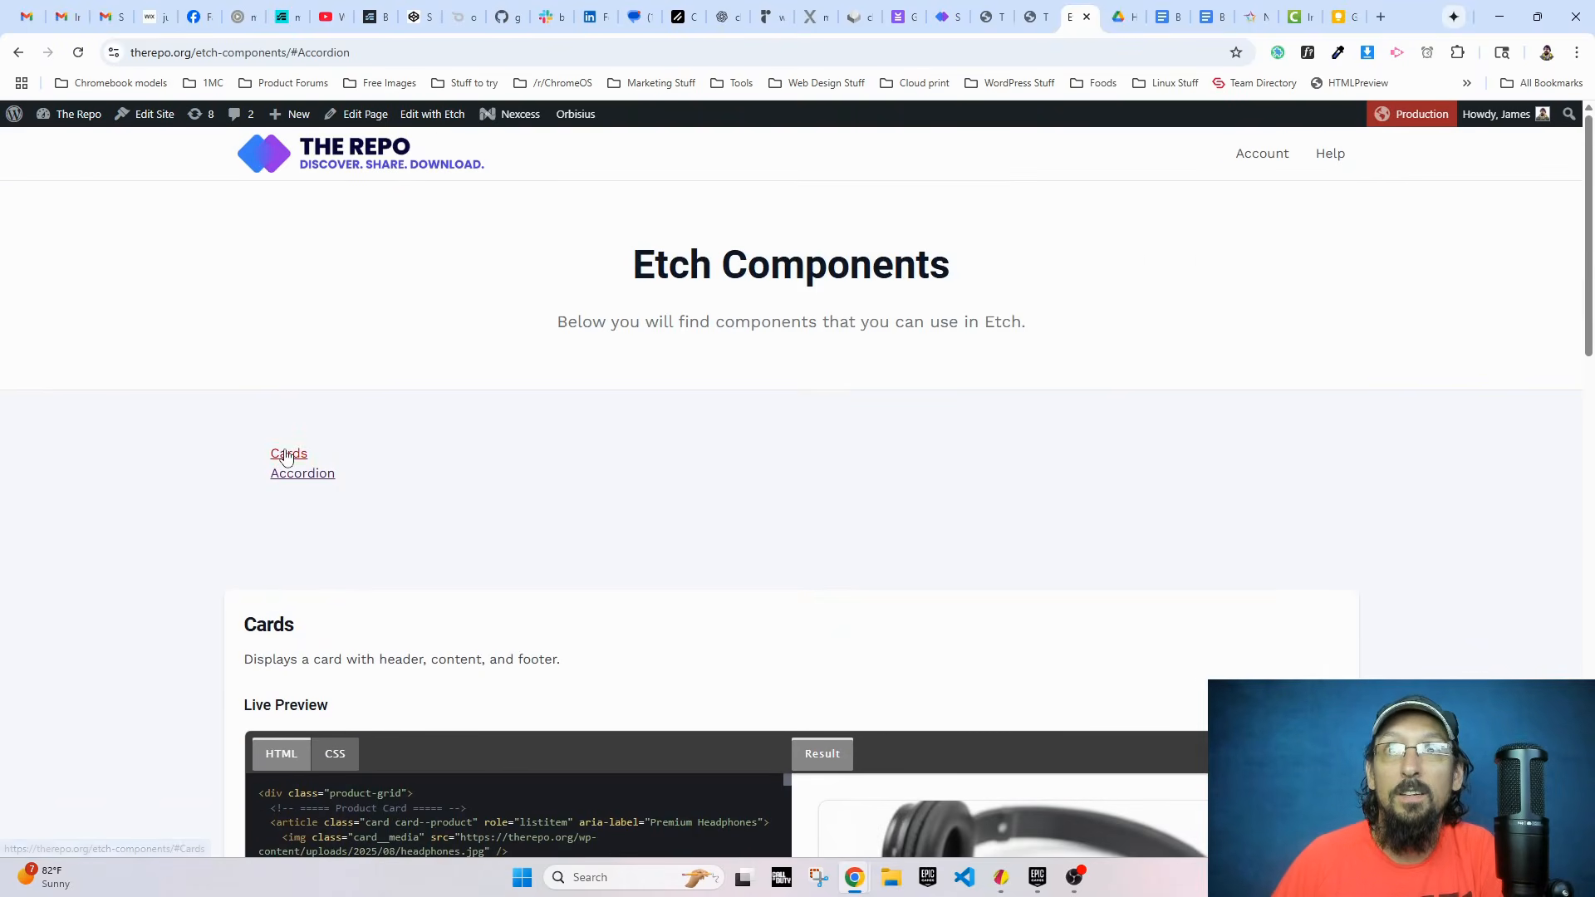
click(287, 453)
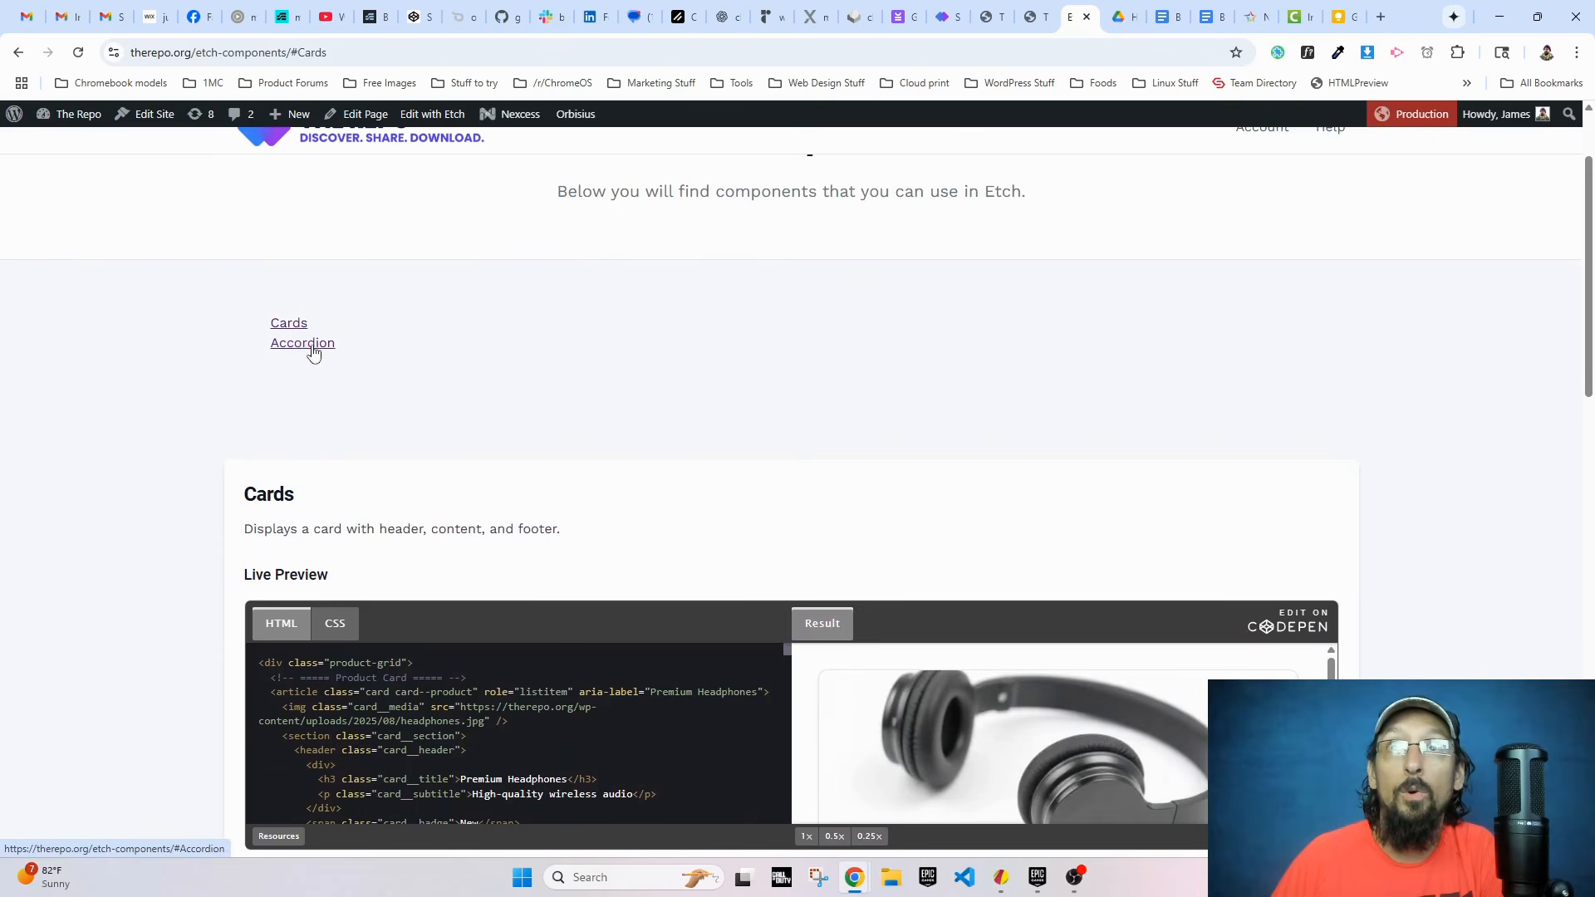
click(313, 344)
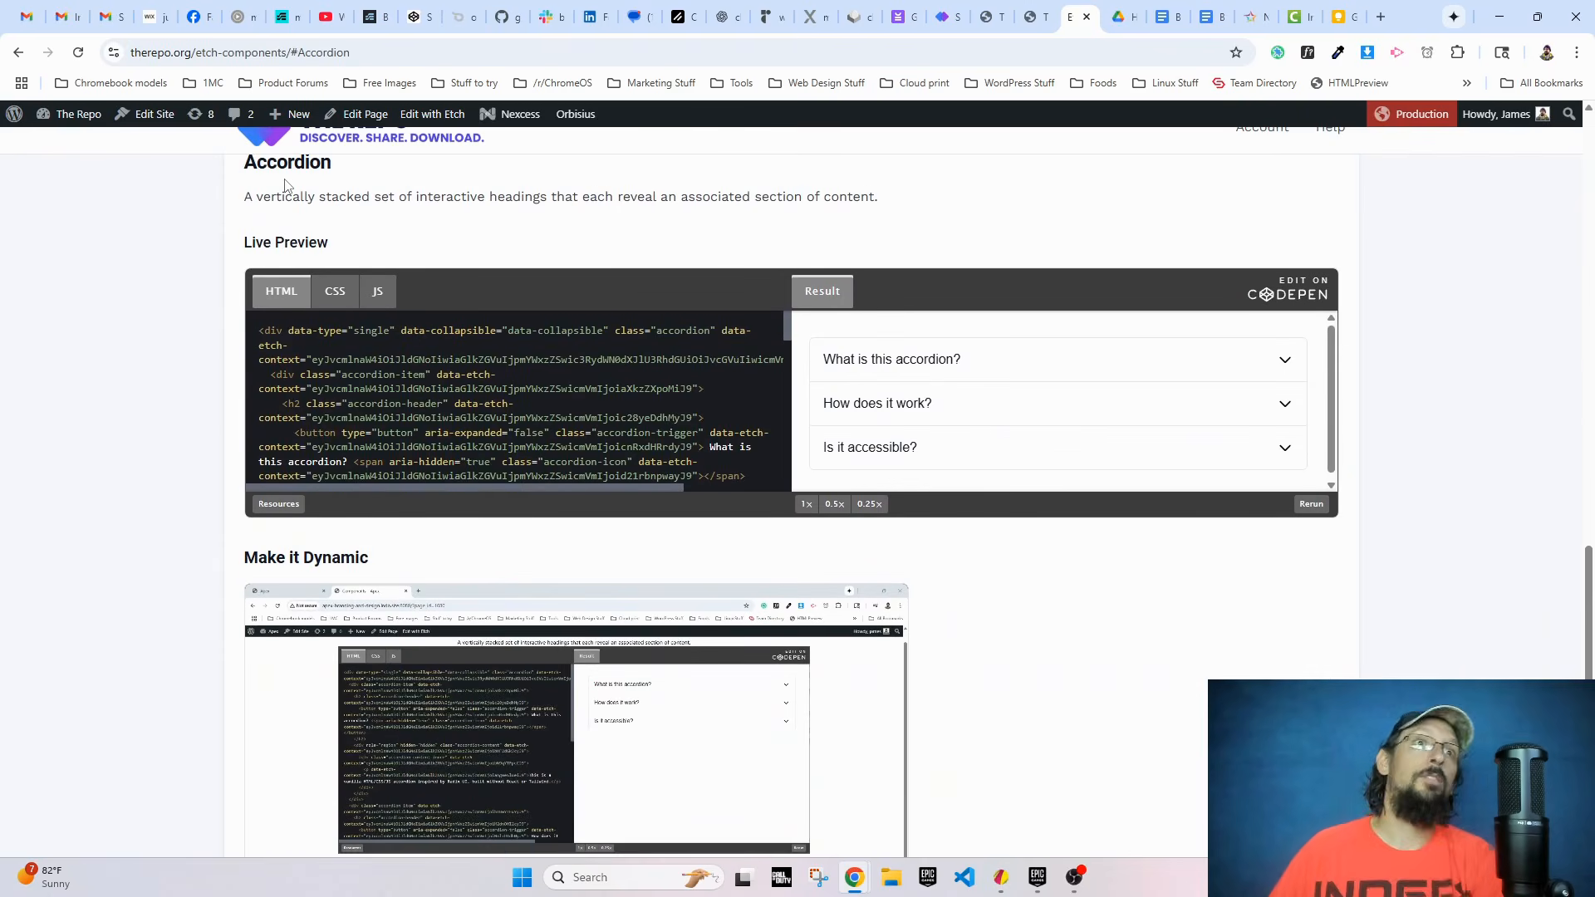
scroll(268, 246, up, 10)
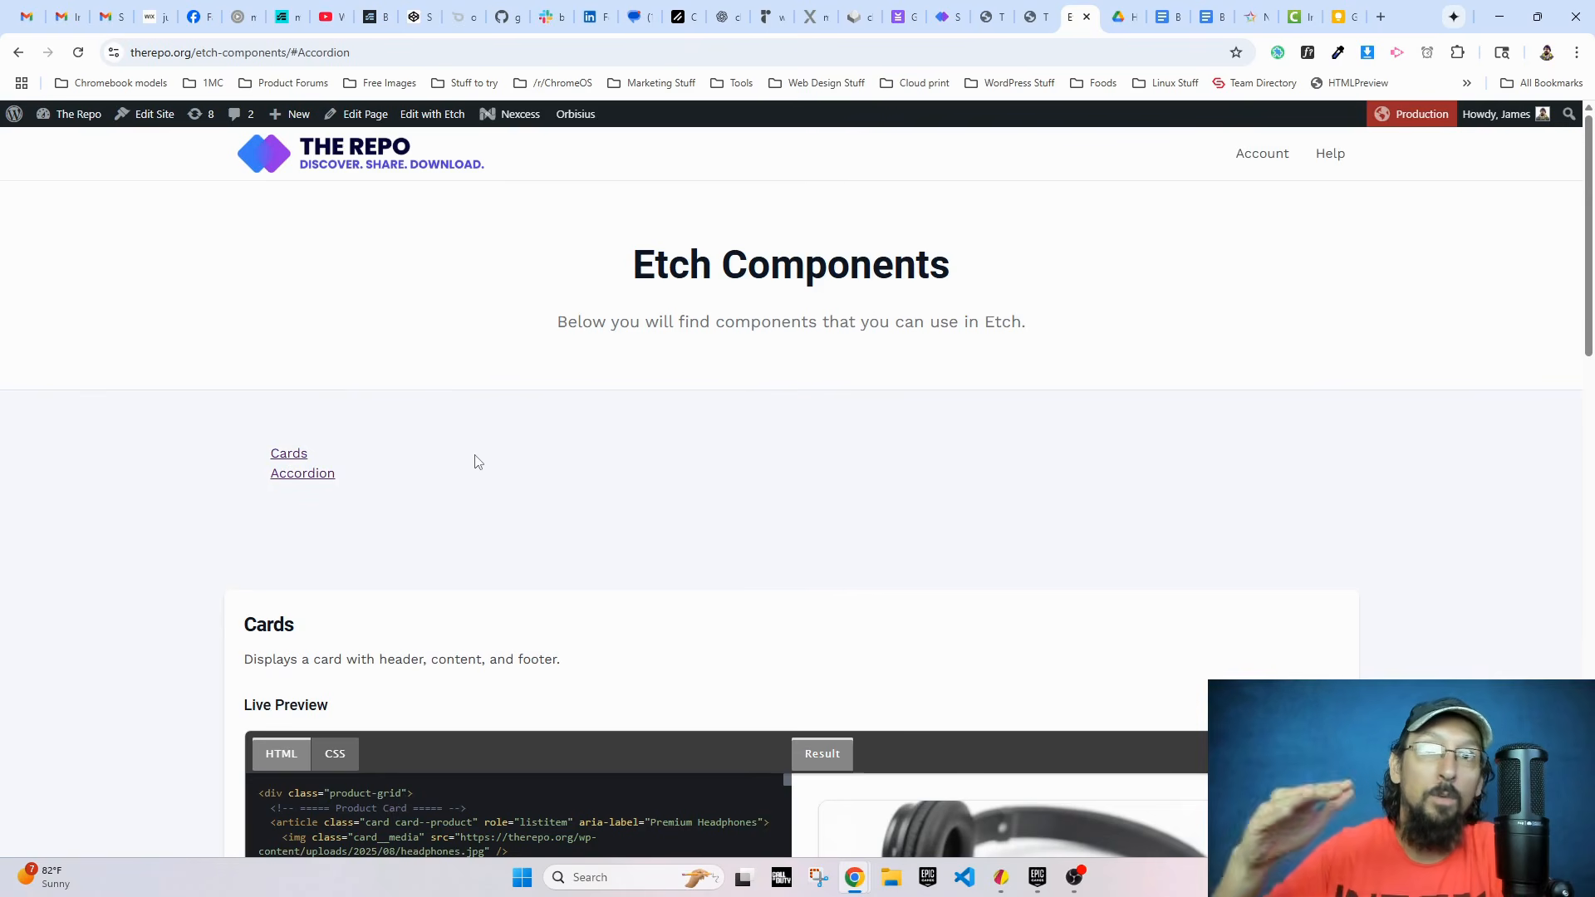
Step: Return to the Etch editor and delete the ul link list from the Filters container
click(1036, 16)
scroll(695, 399, up, 4)
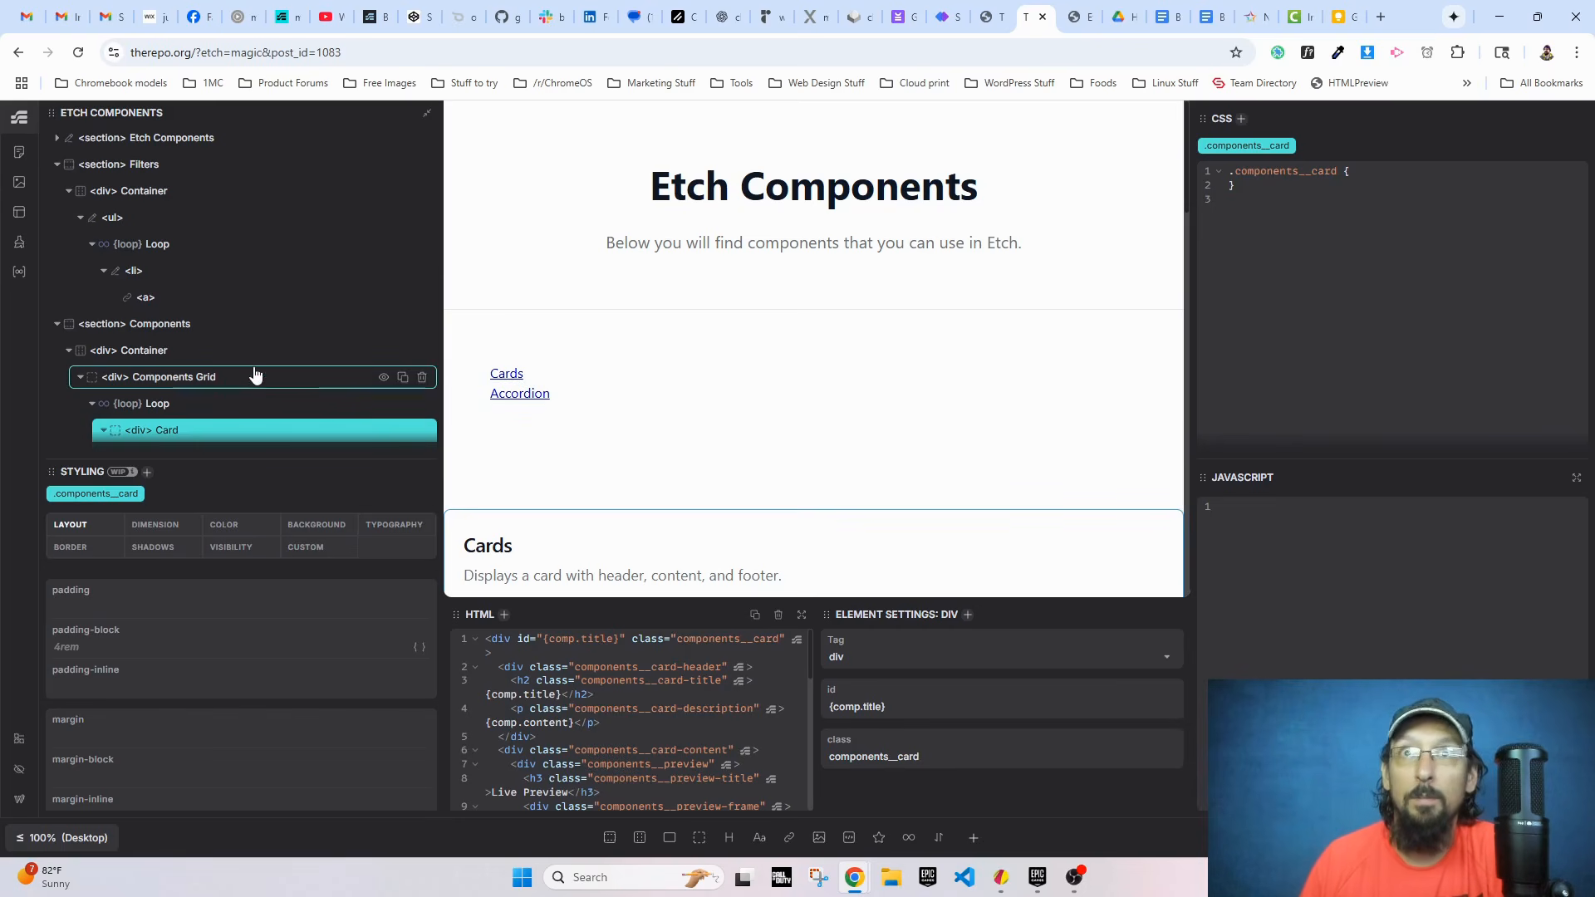
click(131, 221)
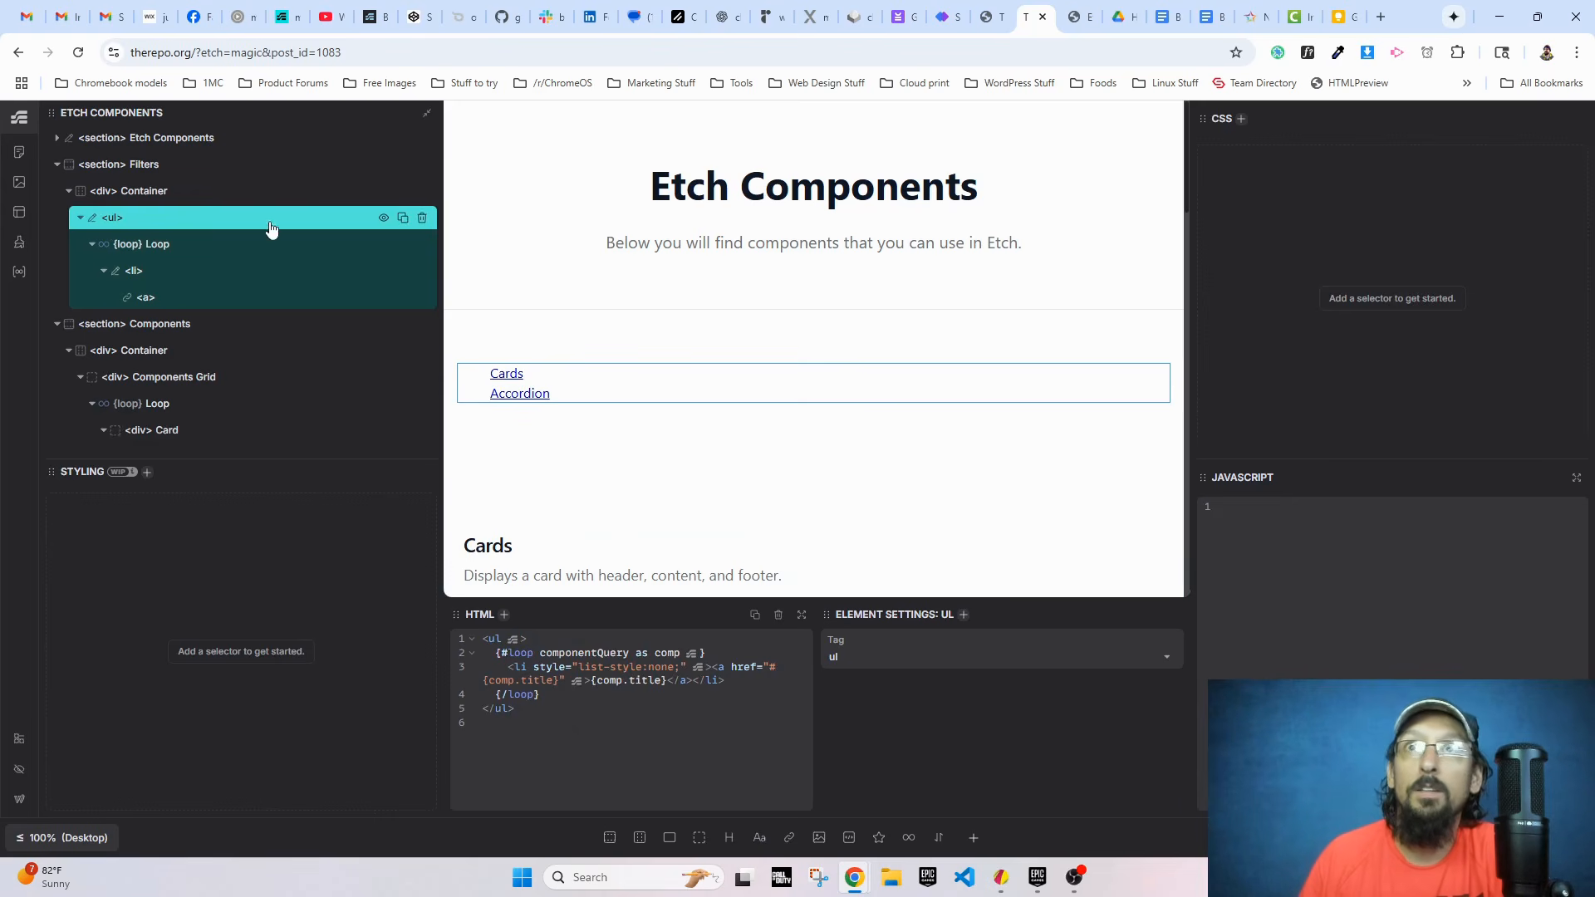
click(422, 218)
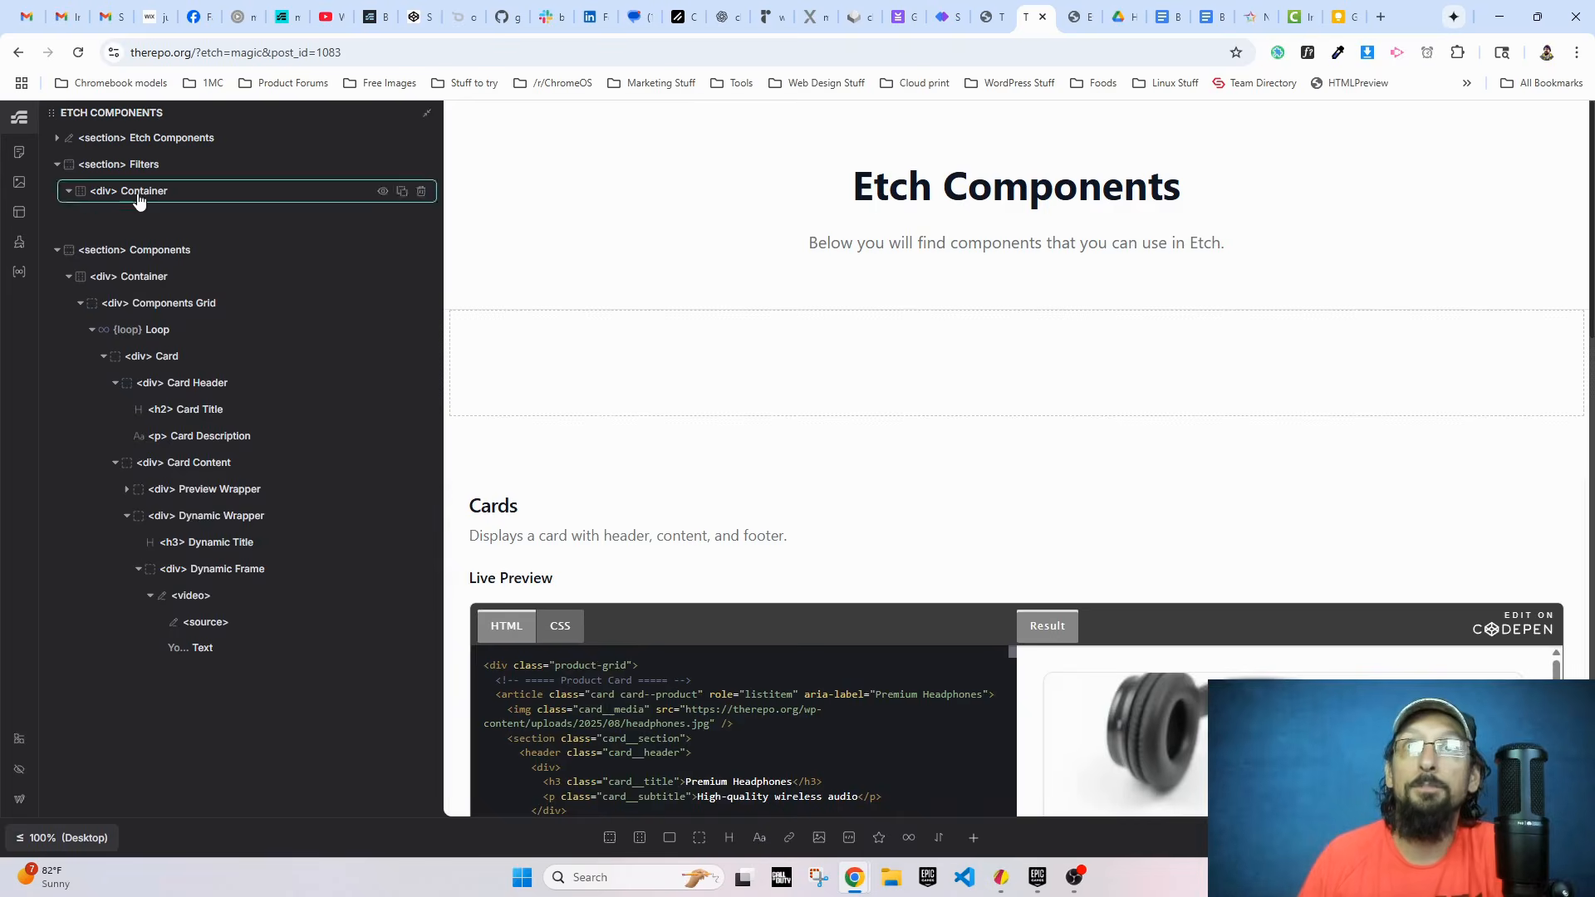
Step: Paste the copied anchorSelect dropdown markup inside the filters__container div and remove its Section 2 and Section 3 options
click(139, 201)
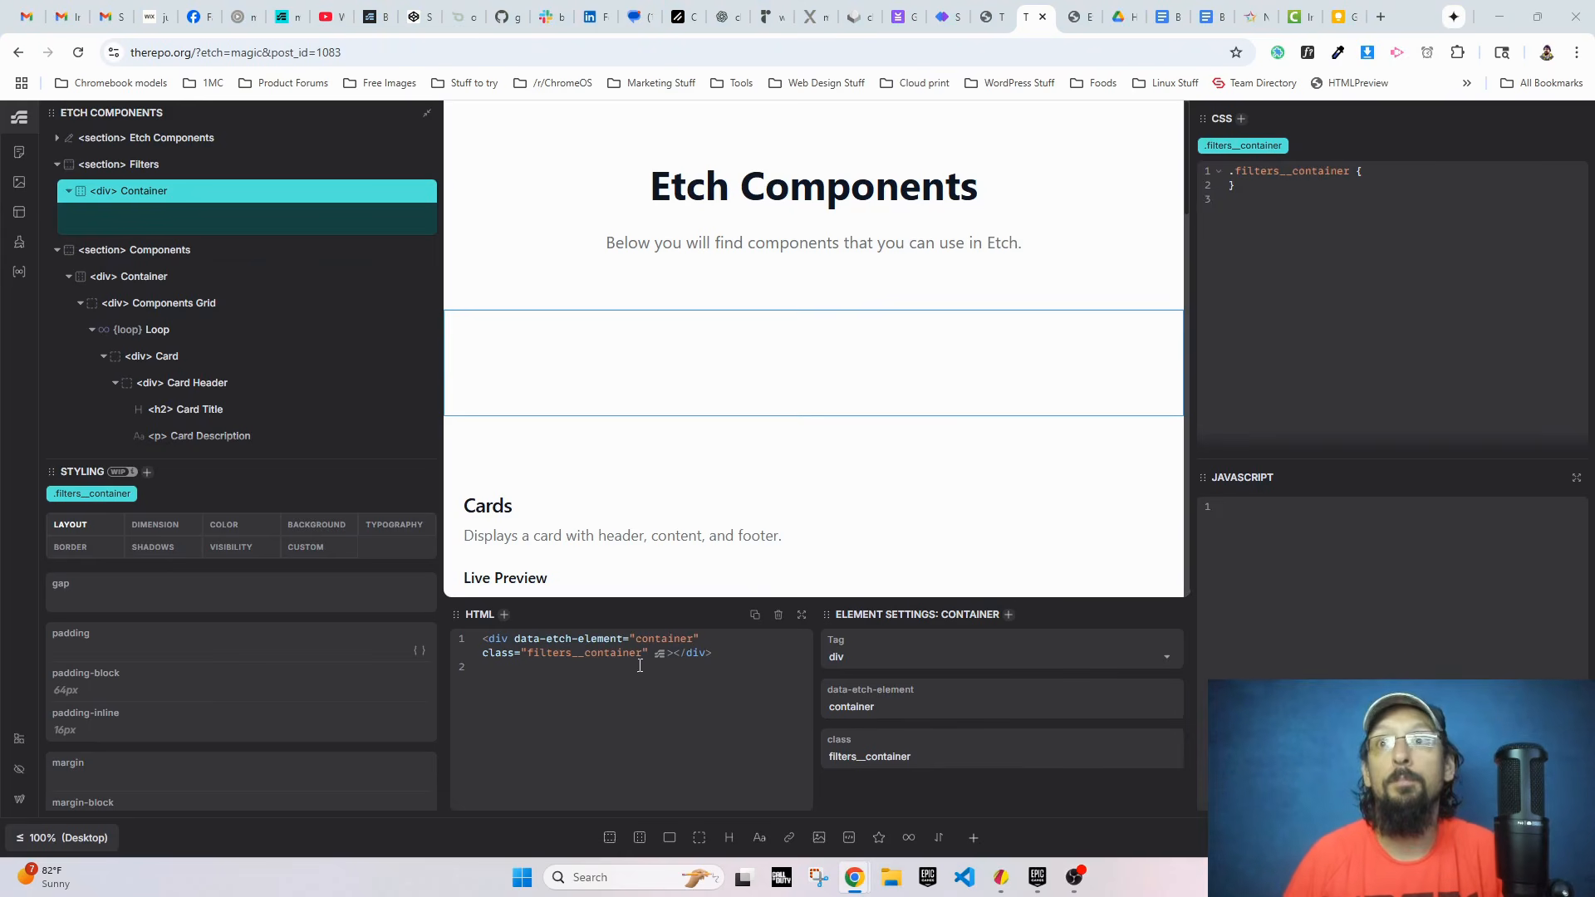
click(672, 653)
text(<select id="anchorSelect">   <option value="">Select a section</option>   <option value="#section1">Section 1</option>   <option value="#section2">Section 2</option>   <option value="#section3">Section 3</option> </select>)
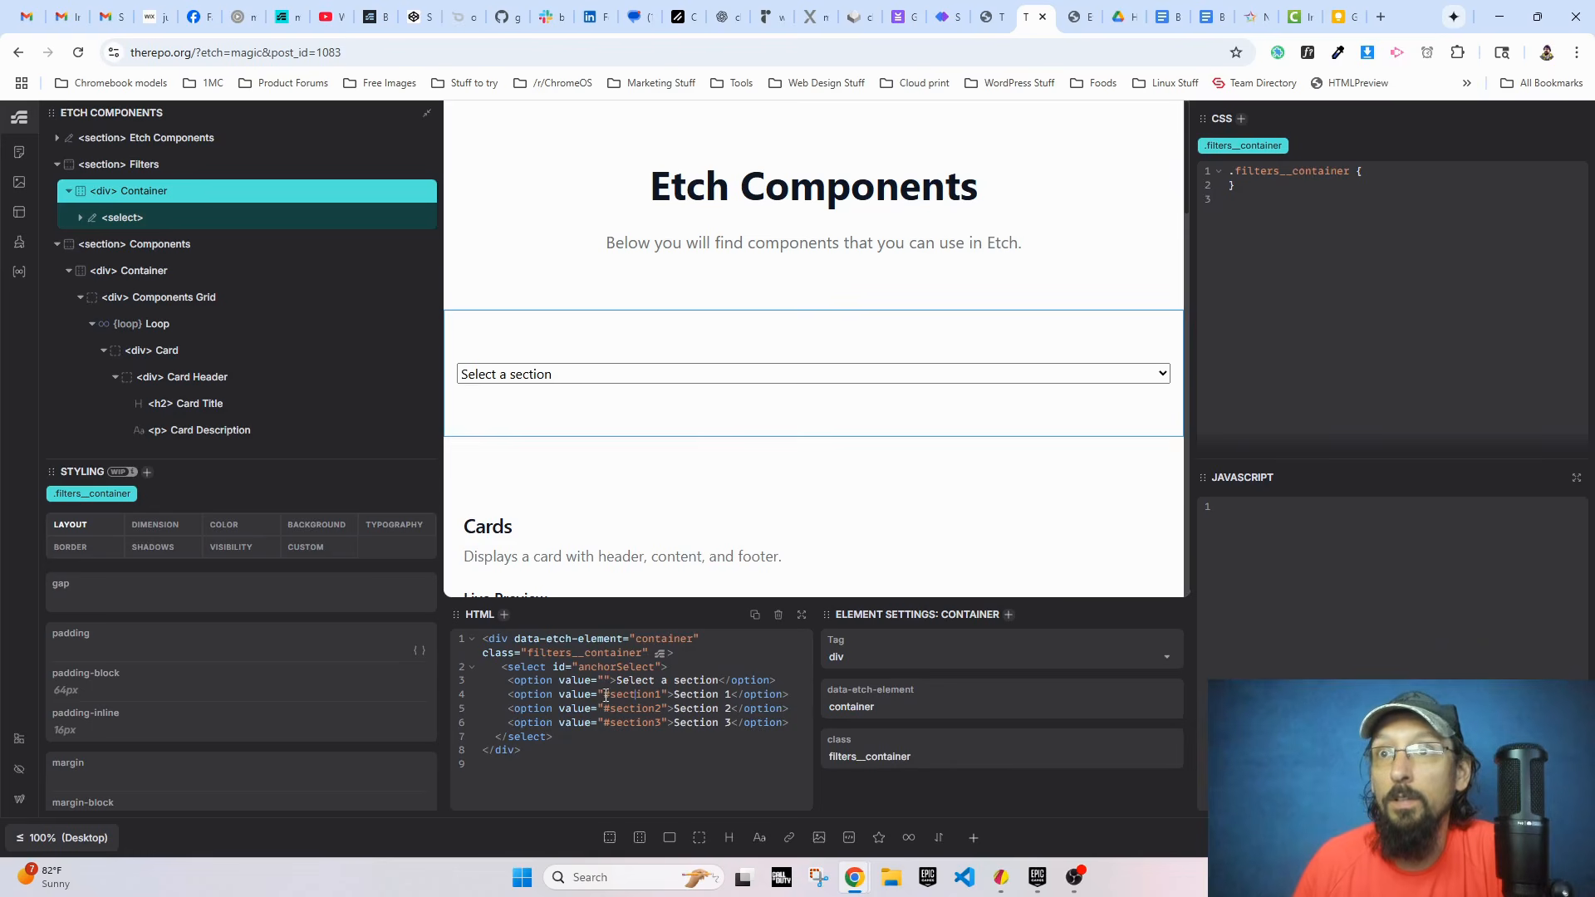
drag(501, 708, 790, 728)
key(BackSpace)
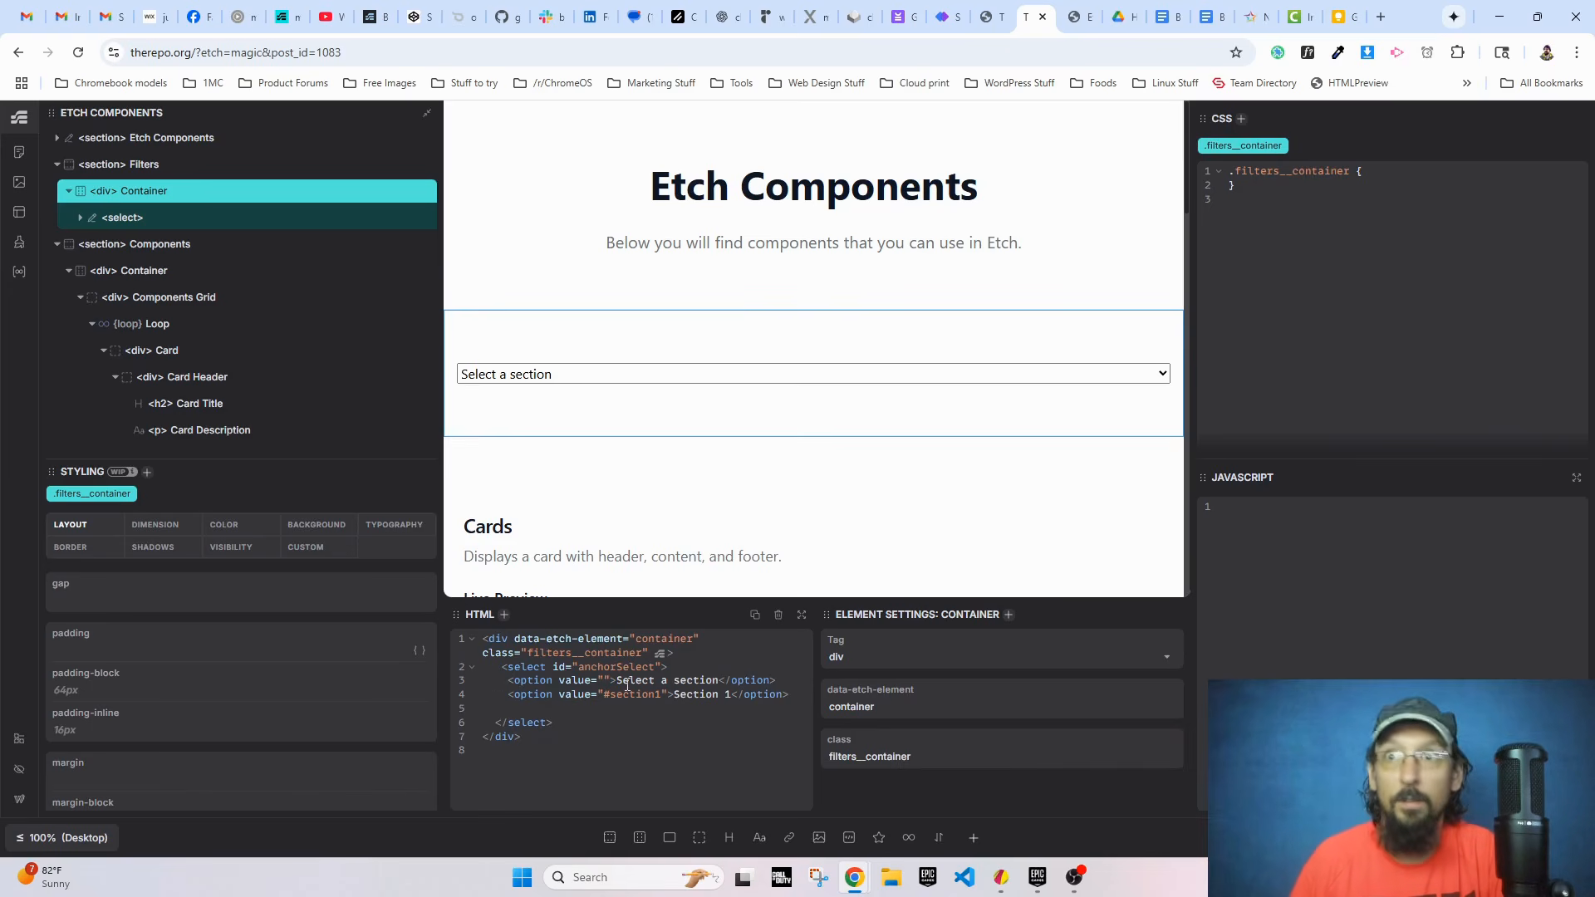
Step: Wrap the Section 1 option in a loop that uses componentQuery with the item name comp
click(81, 217)
click(138, 272)
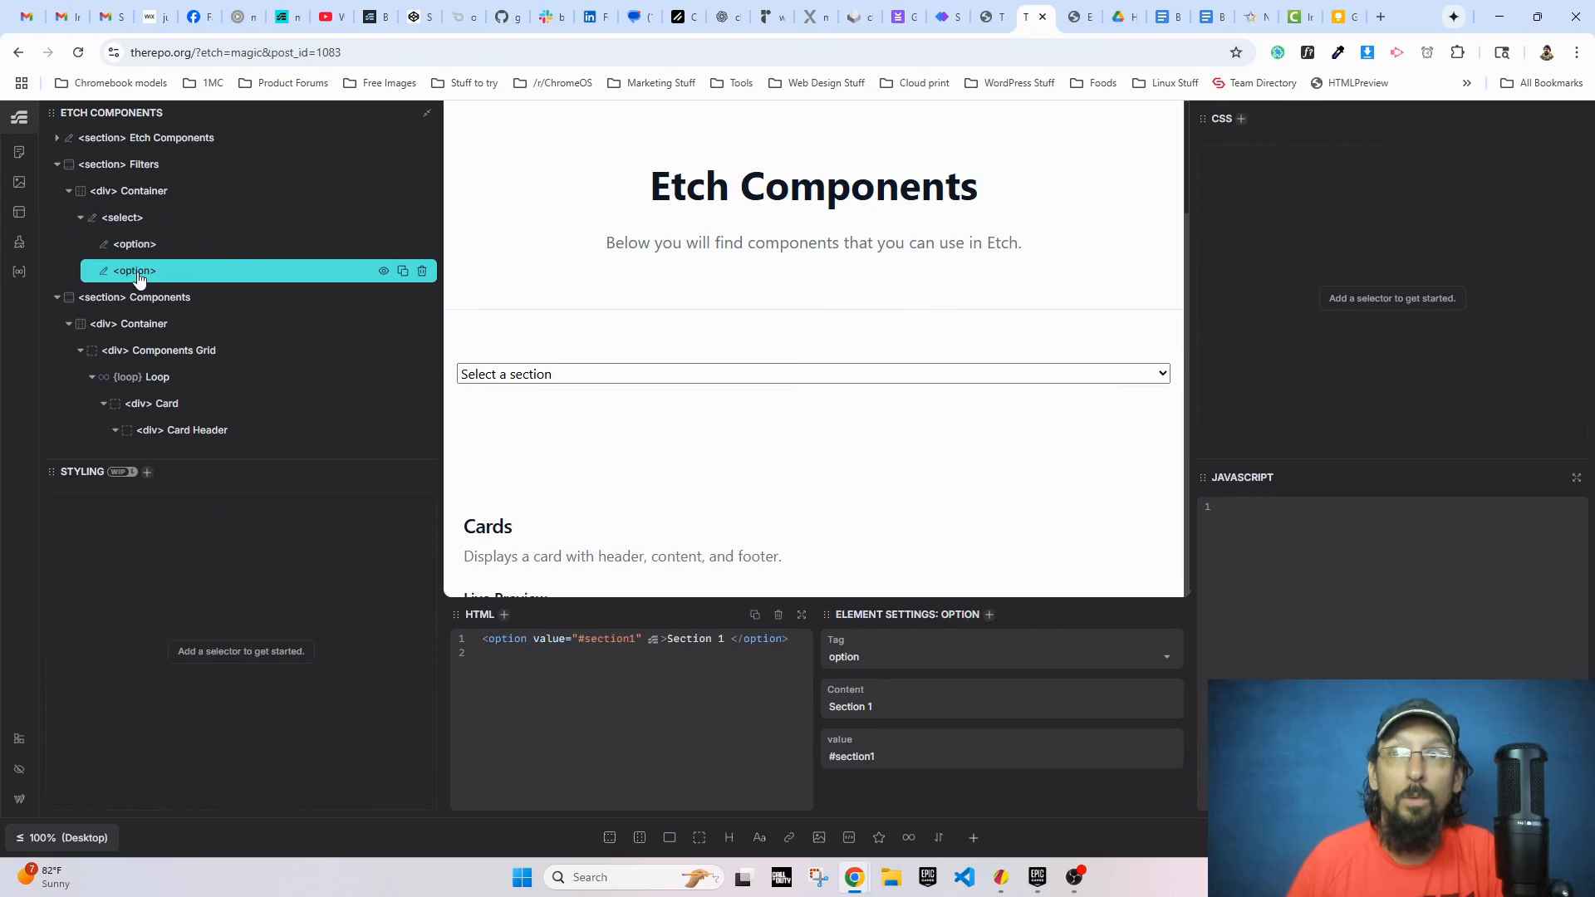
right_click(139, 279)
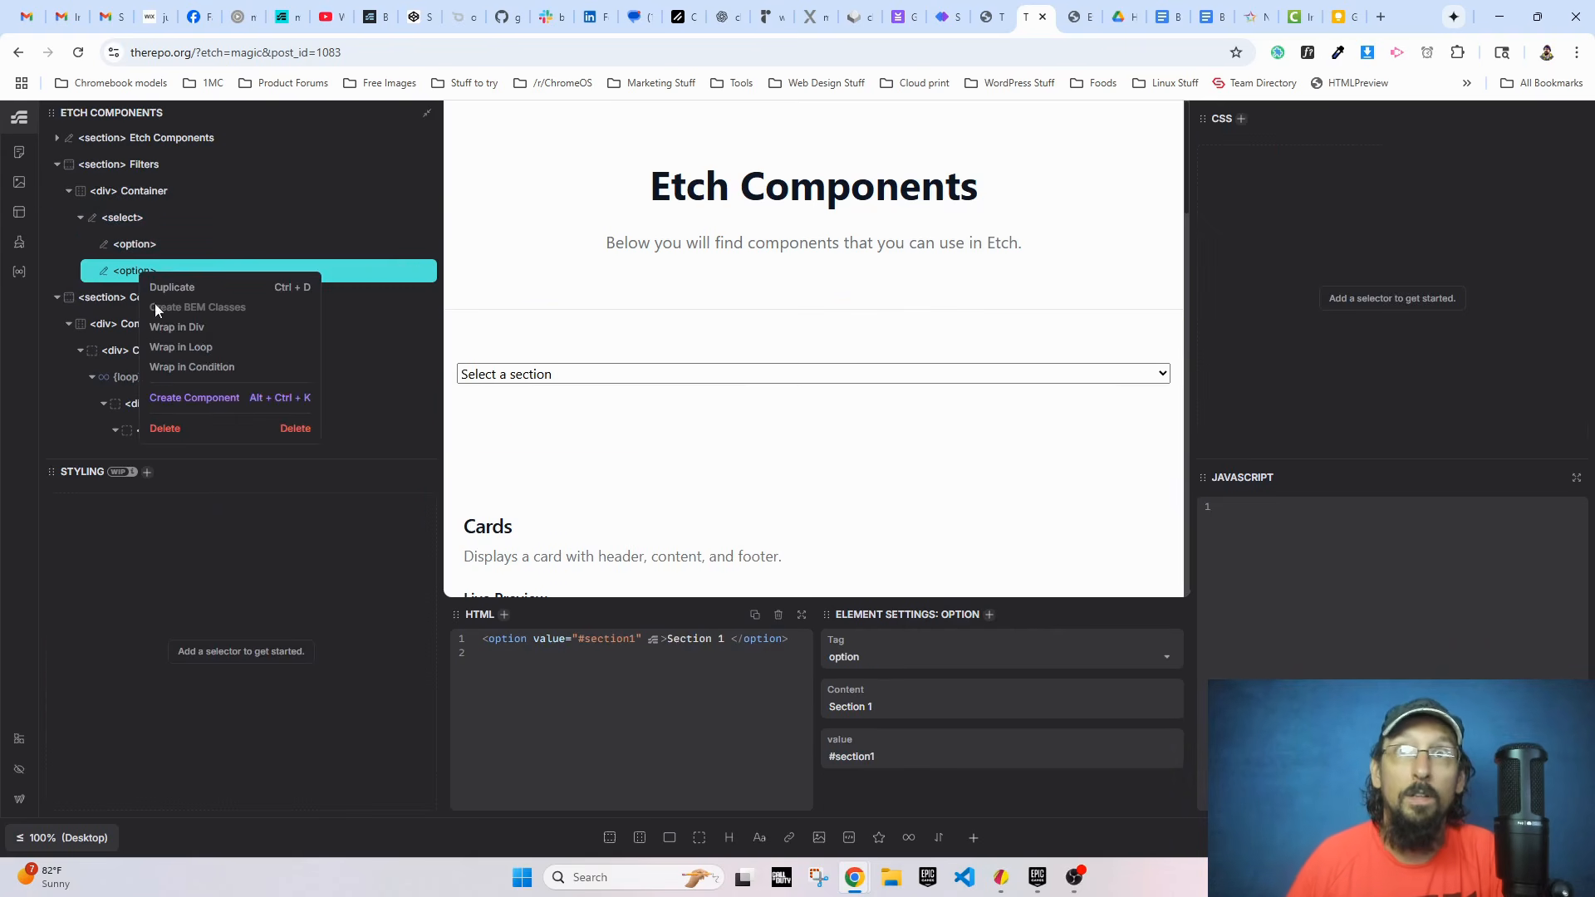
click(203, 349)
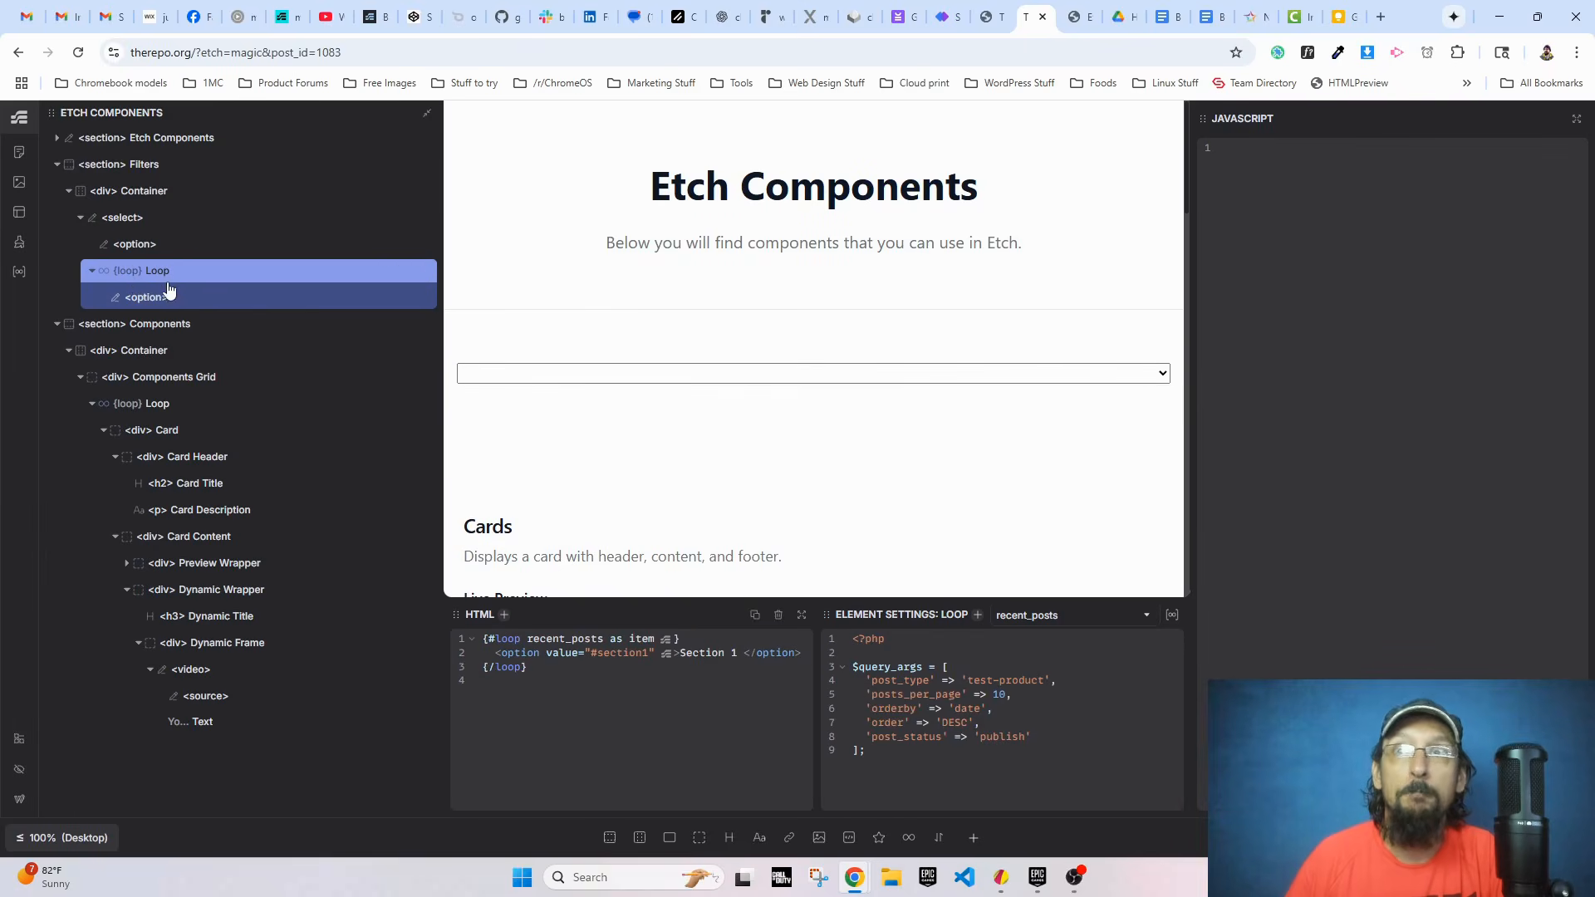
click(1032, 617)
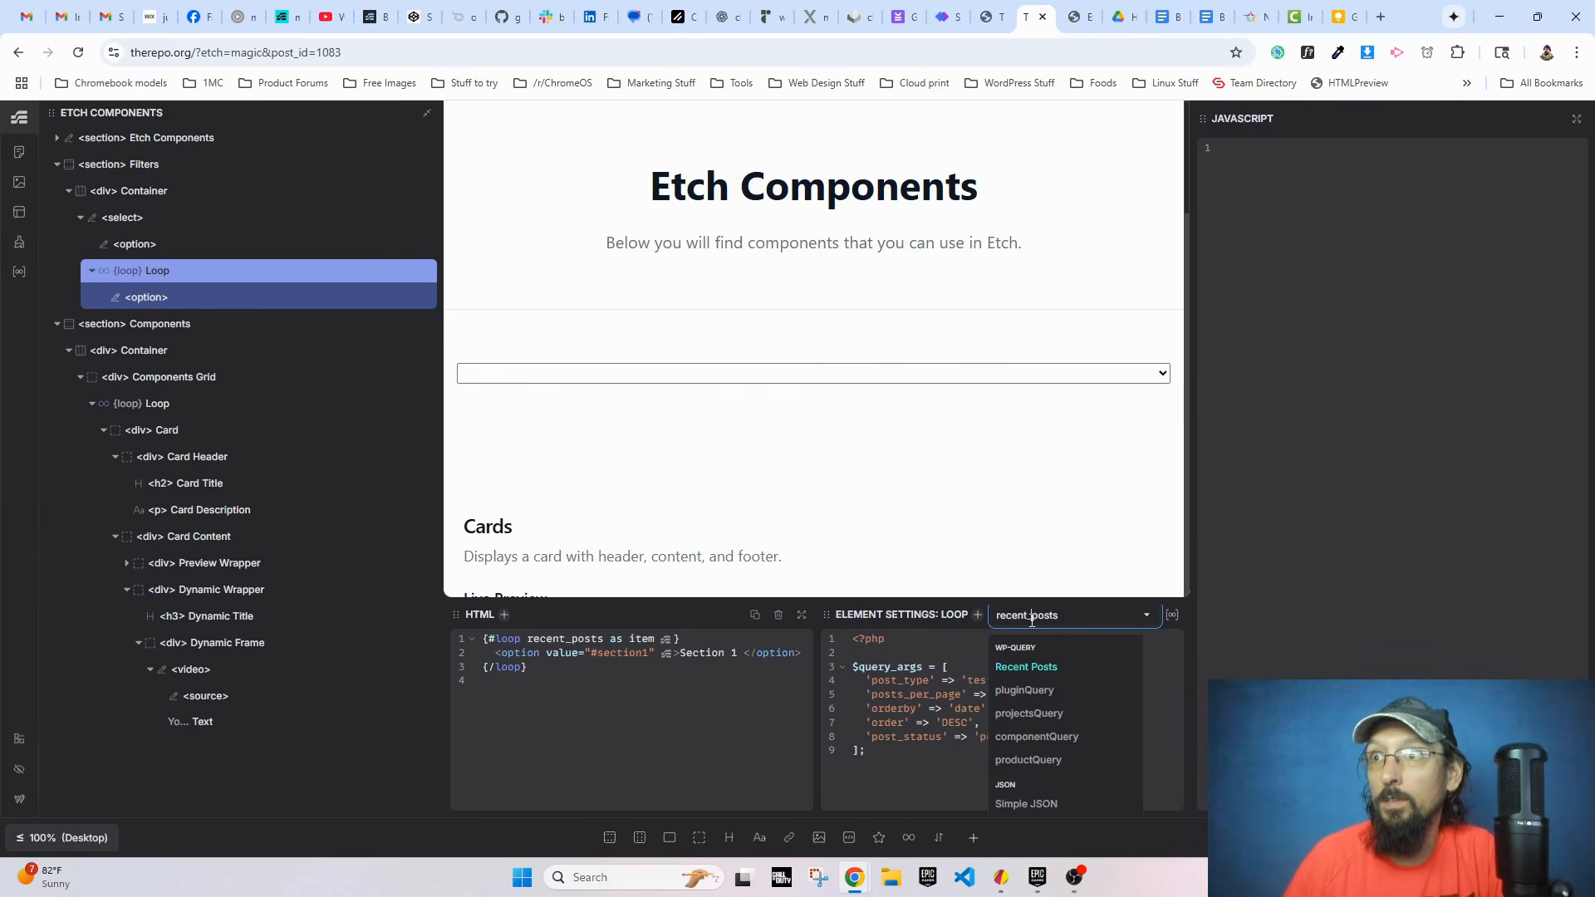
click(1031, 738)
double_click(652, 639)
text(comp)
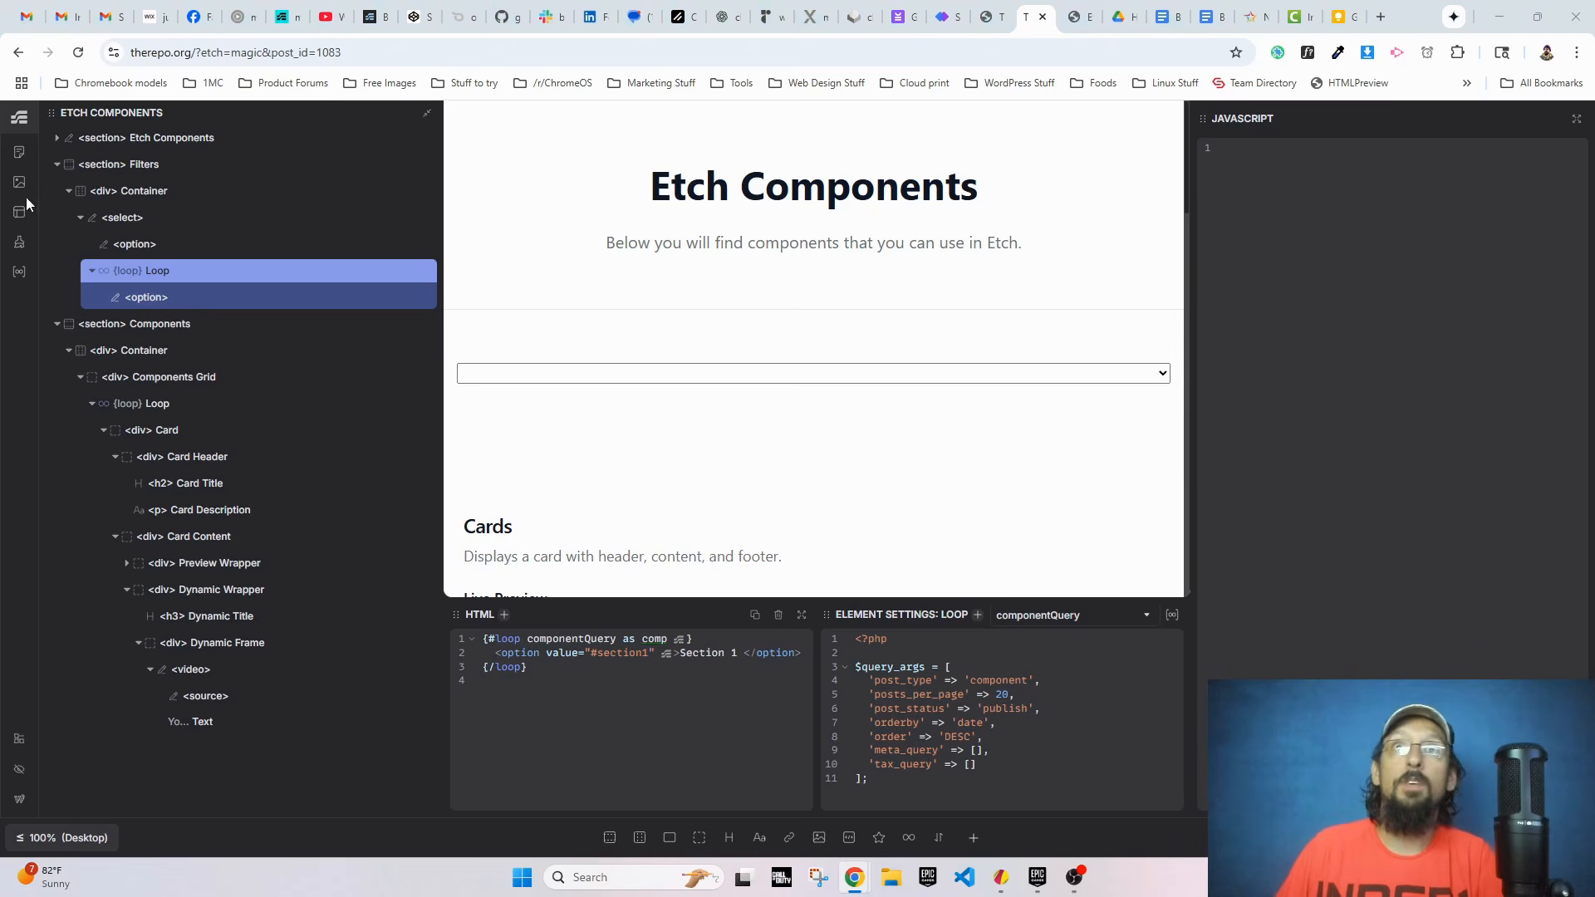
Step: Add the copied JavaScript change listener to the select element and review its anchorSelect id and window.location.hash line
click(122, 218)
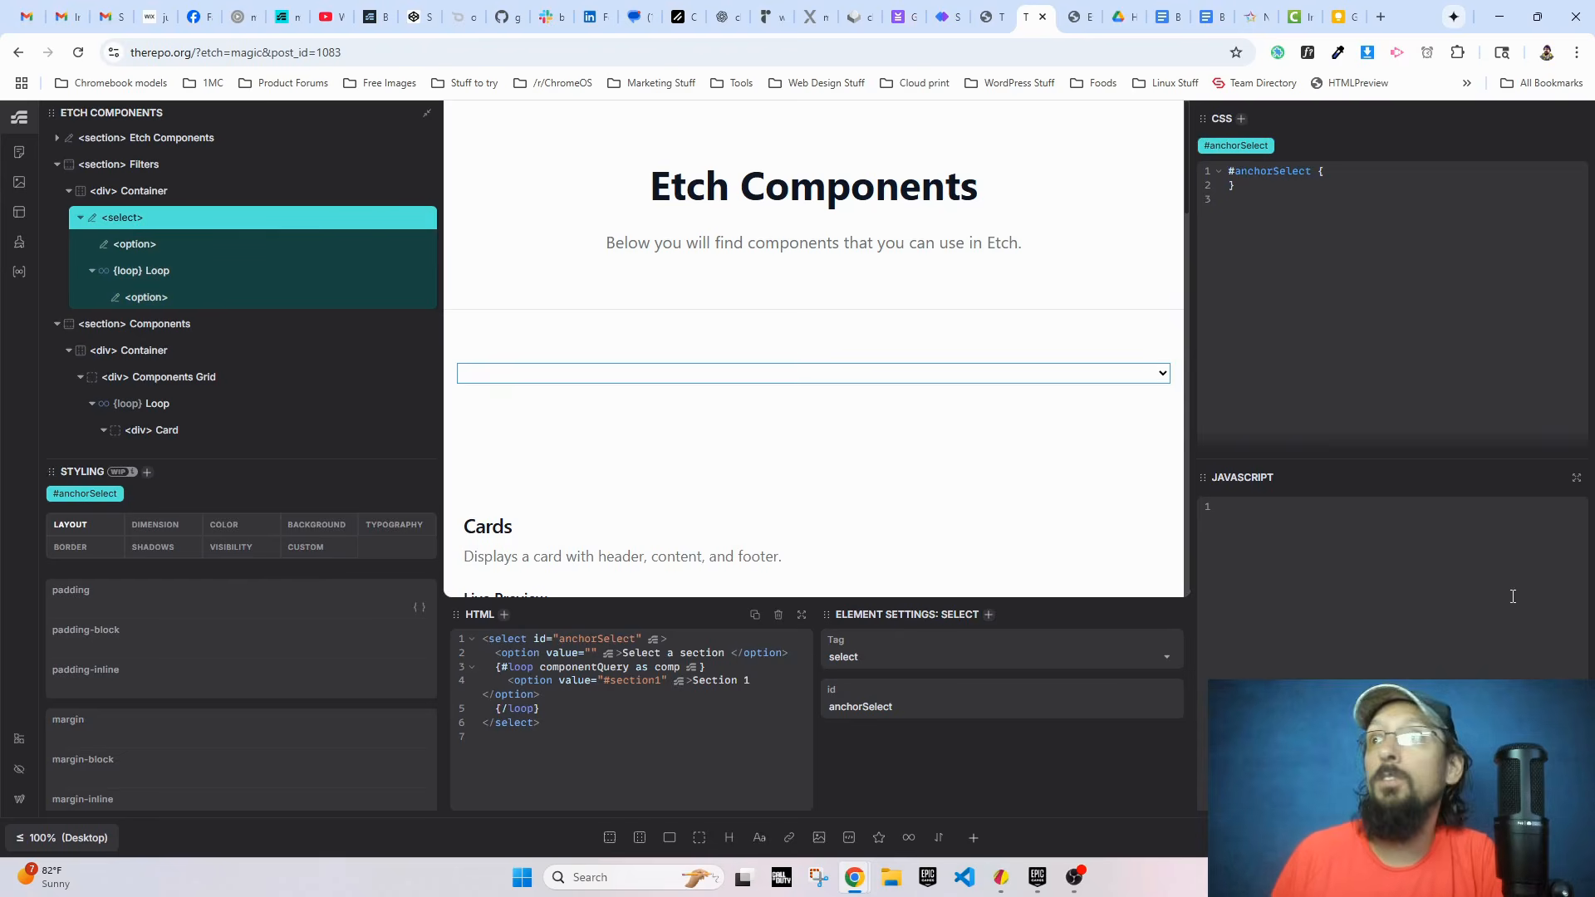
click(1338, 575)
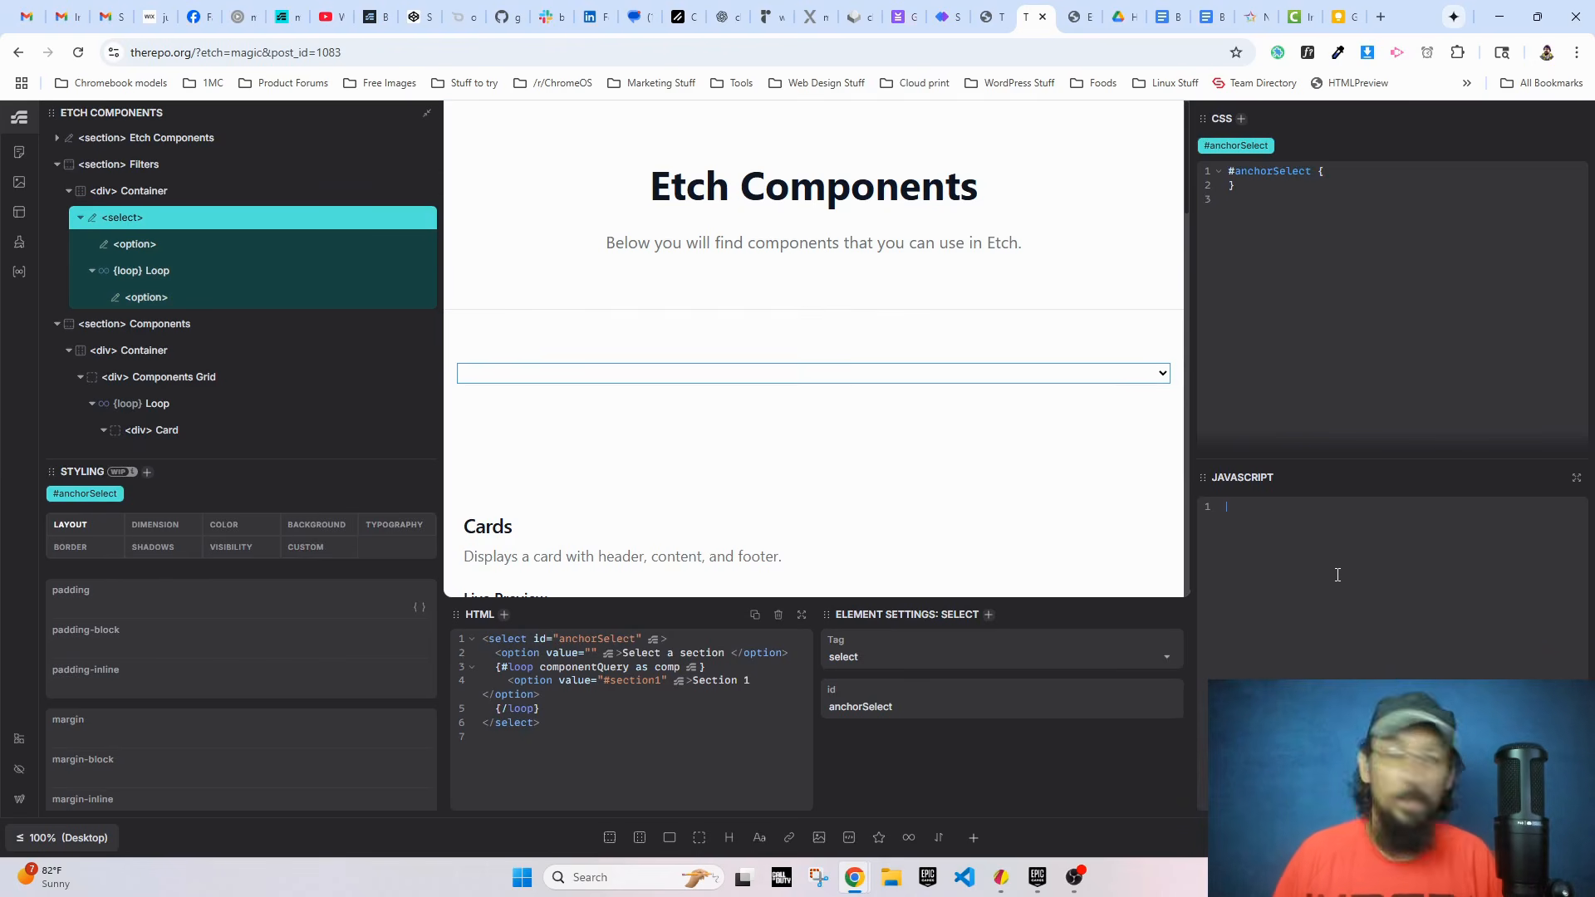
text(const select = document.getElementById('anchorSelect');    select.addEventListener('change', function () {      const anchor = this.value;      if (anchor) {        window.location.hash = anchor; // Navigate to the anchor      }    });)
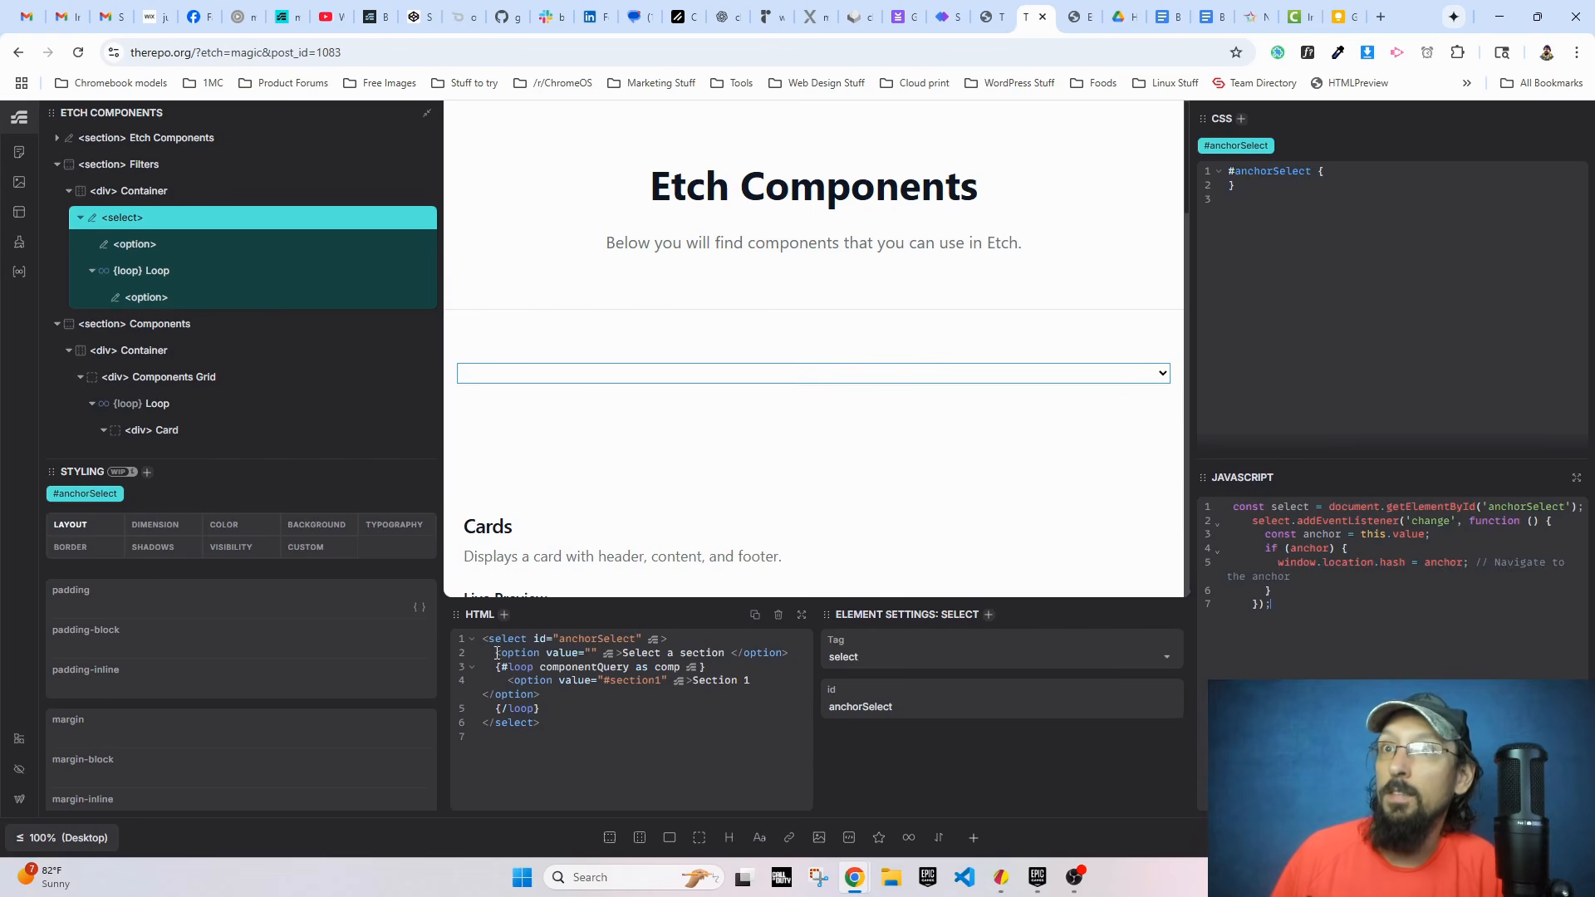
drag(491, 638, 682, 642)
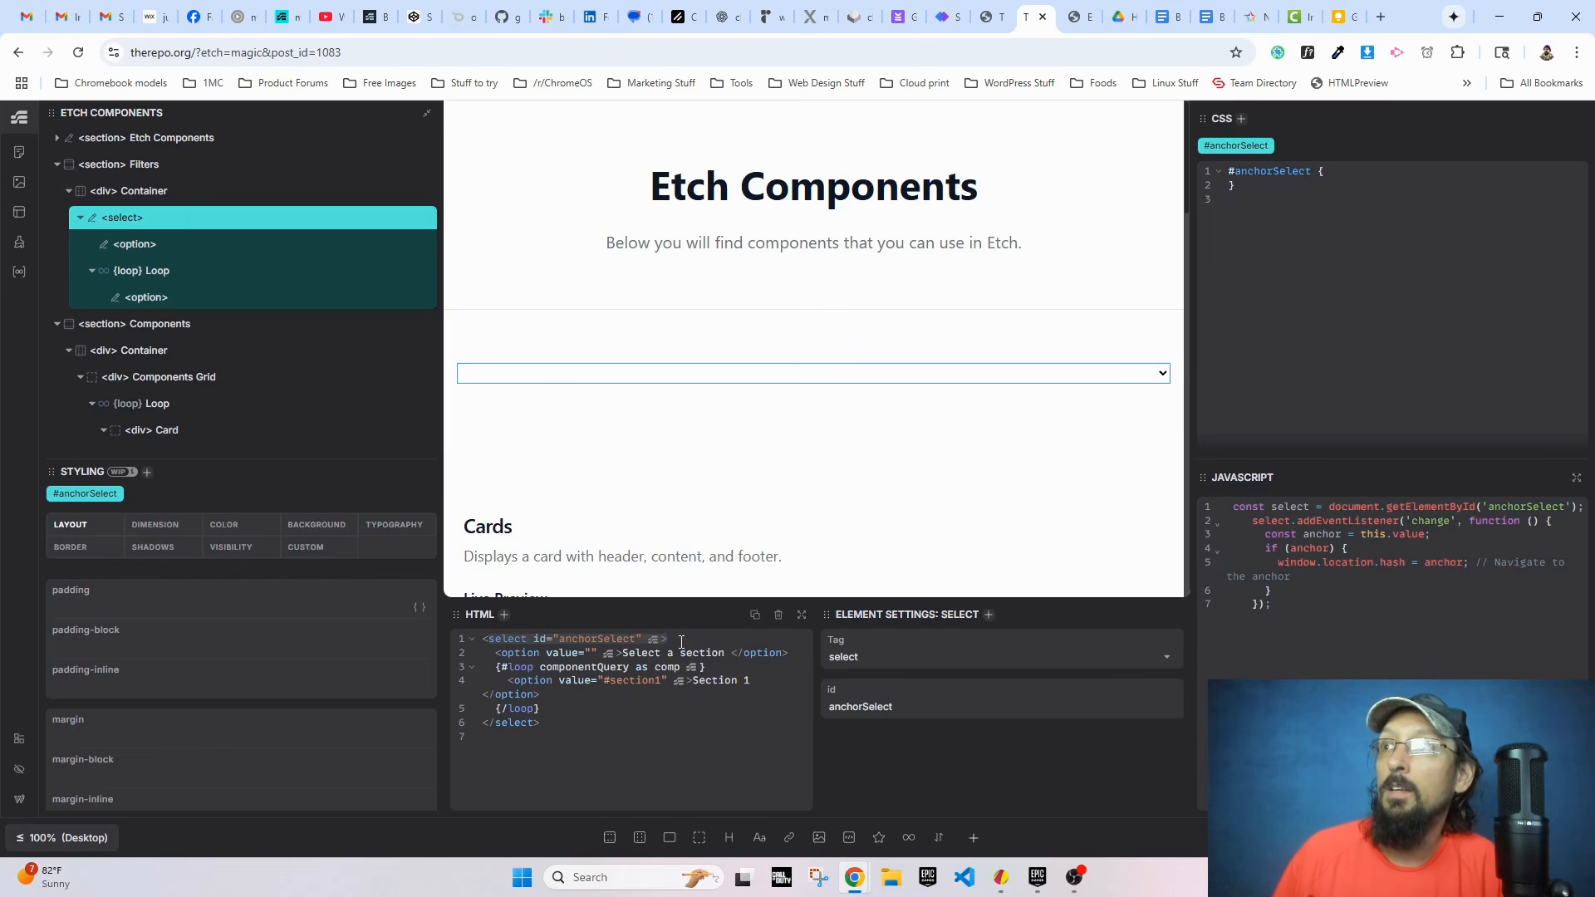
drag(1283, 564, 1468, 557)
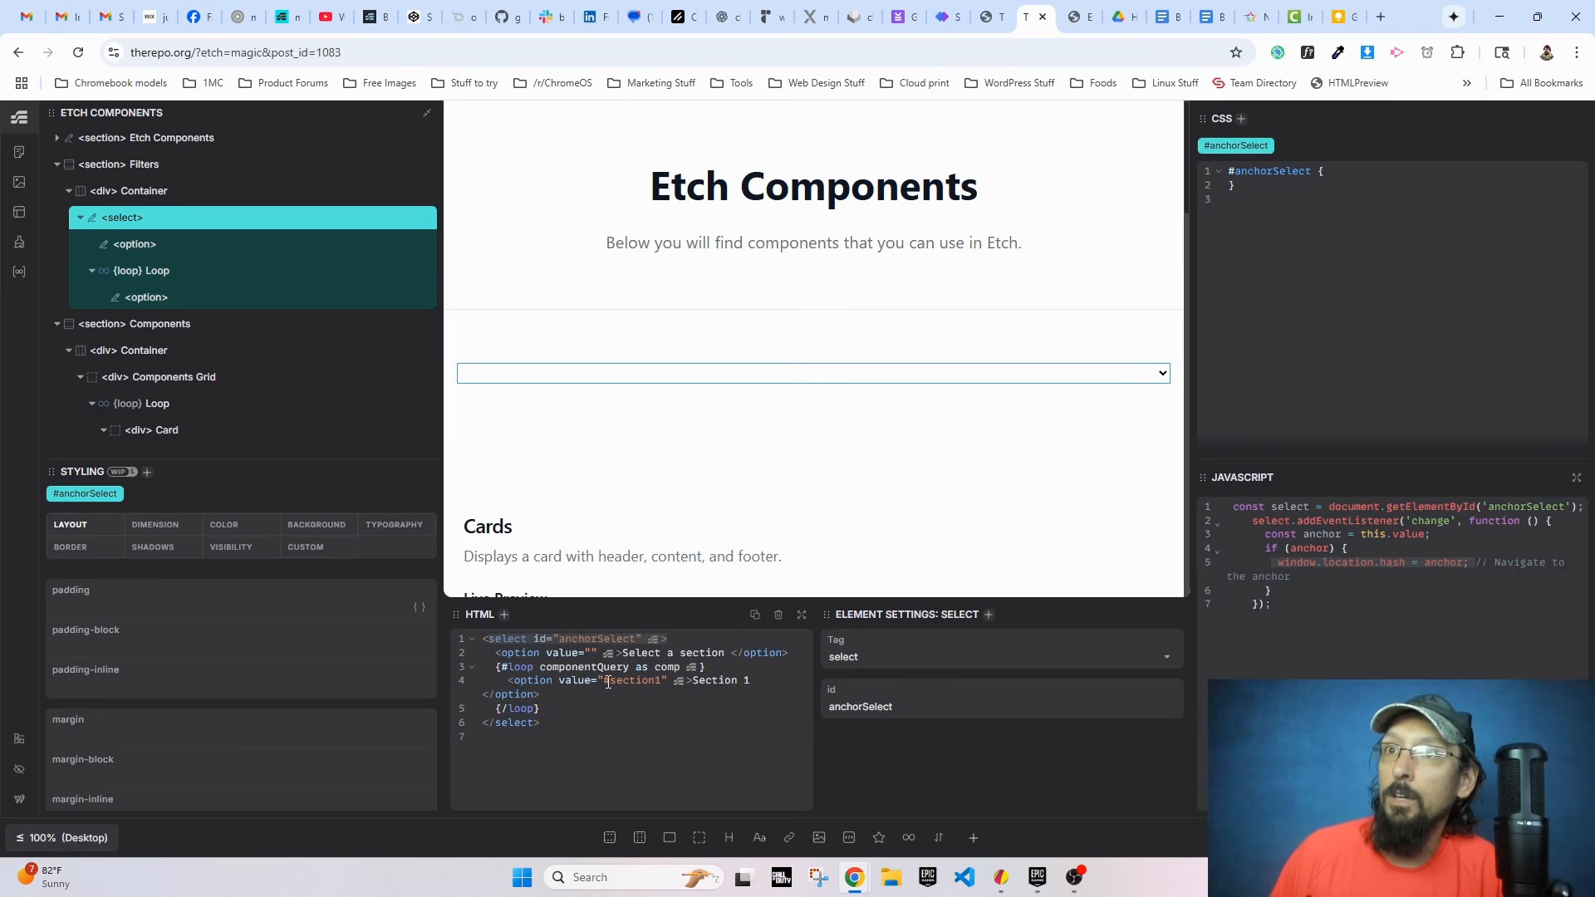
Step: Set the looped option's value to #{comp.title} and its text to {comp.title}
drag(606, 681, 641, 682)
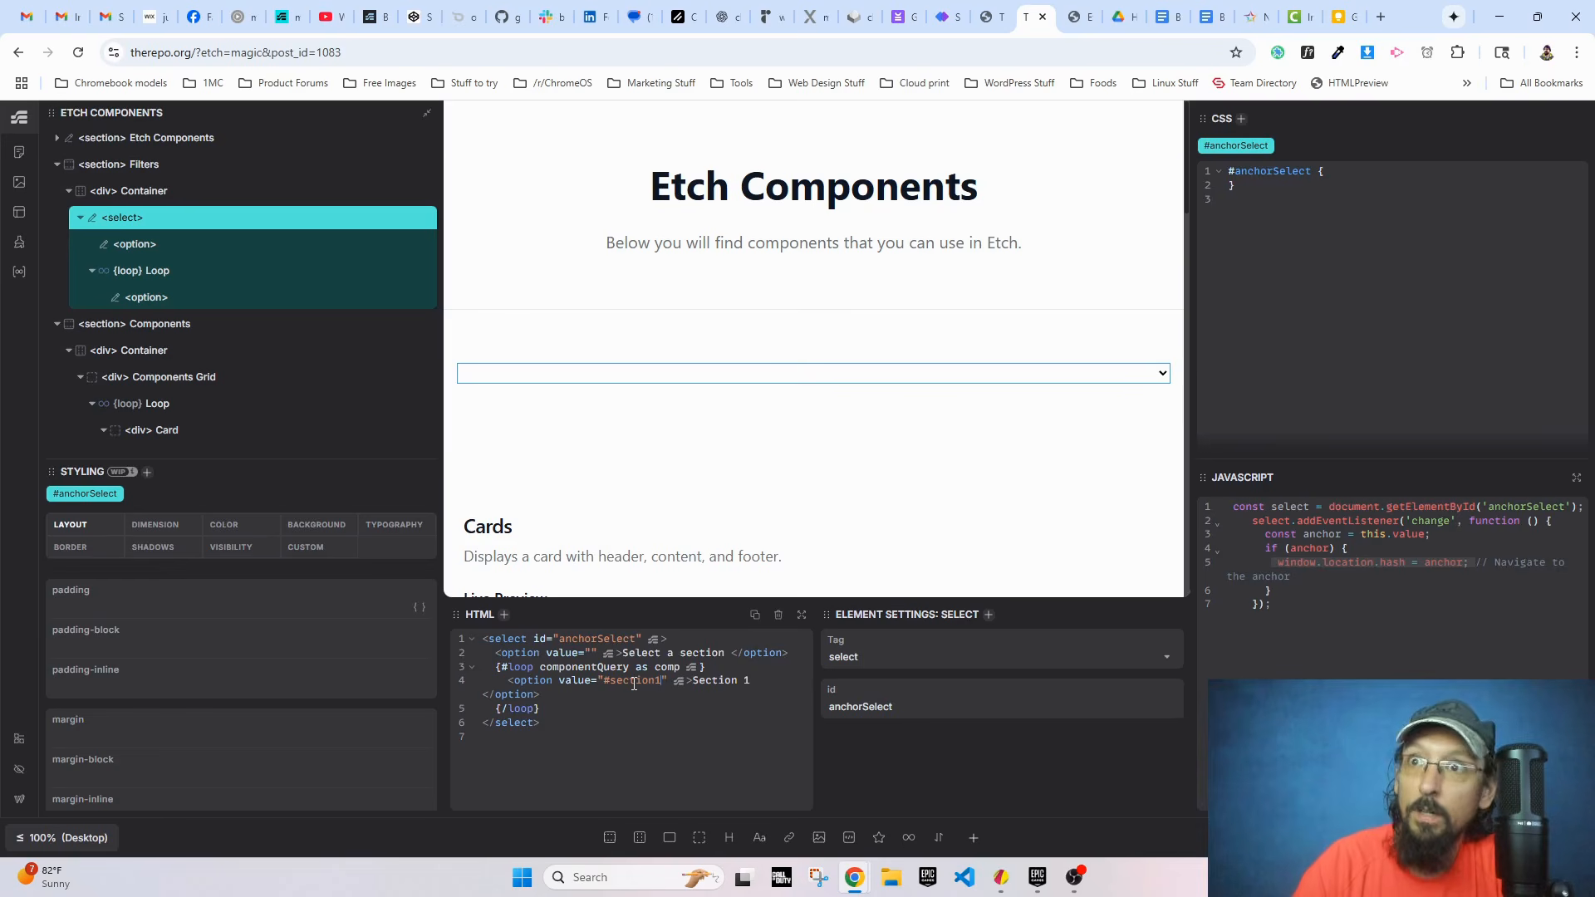
key(BackSpace)
key(BackSpace)
key(BackSpace)
key(BackSpace)
key(BackSpace)
key(BackSpace)
key(BackSpace)
key(BackSpace)
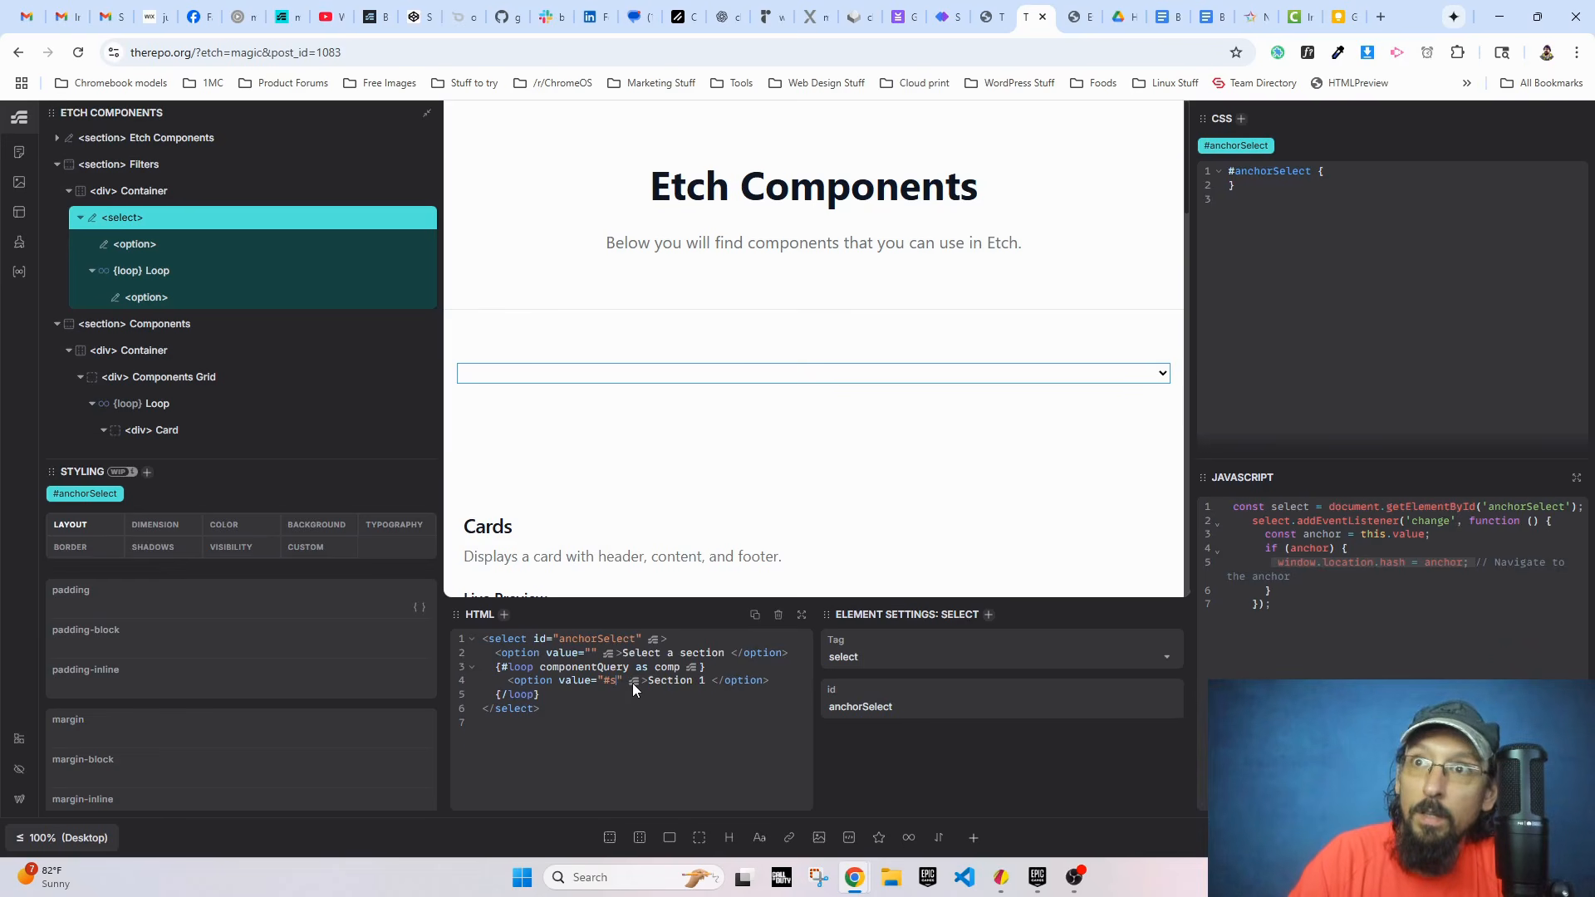
text({comp)
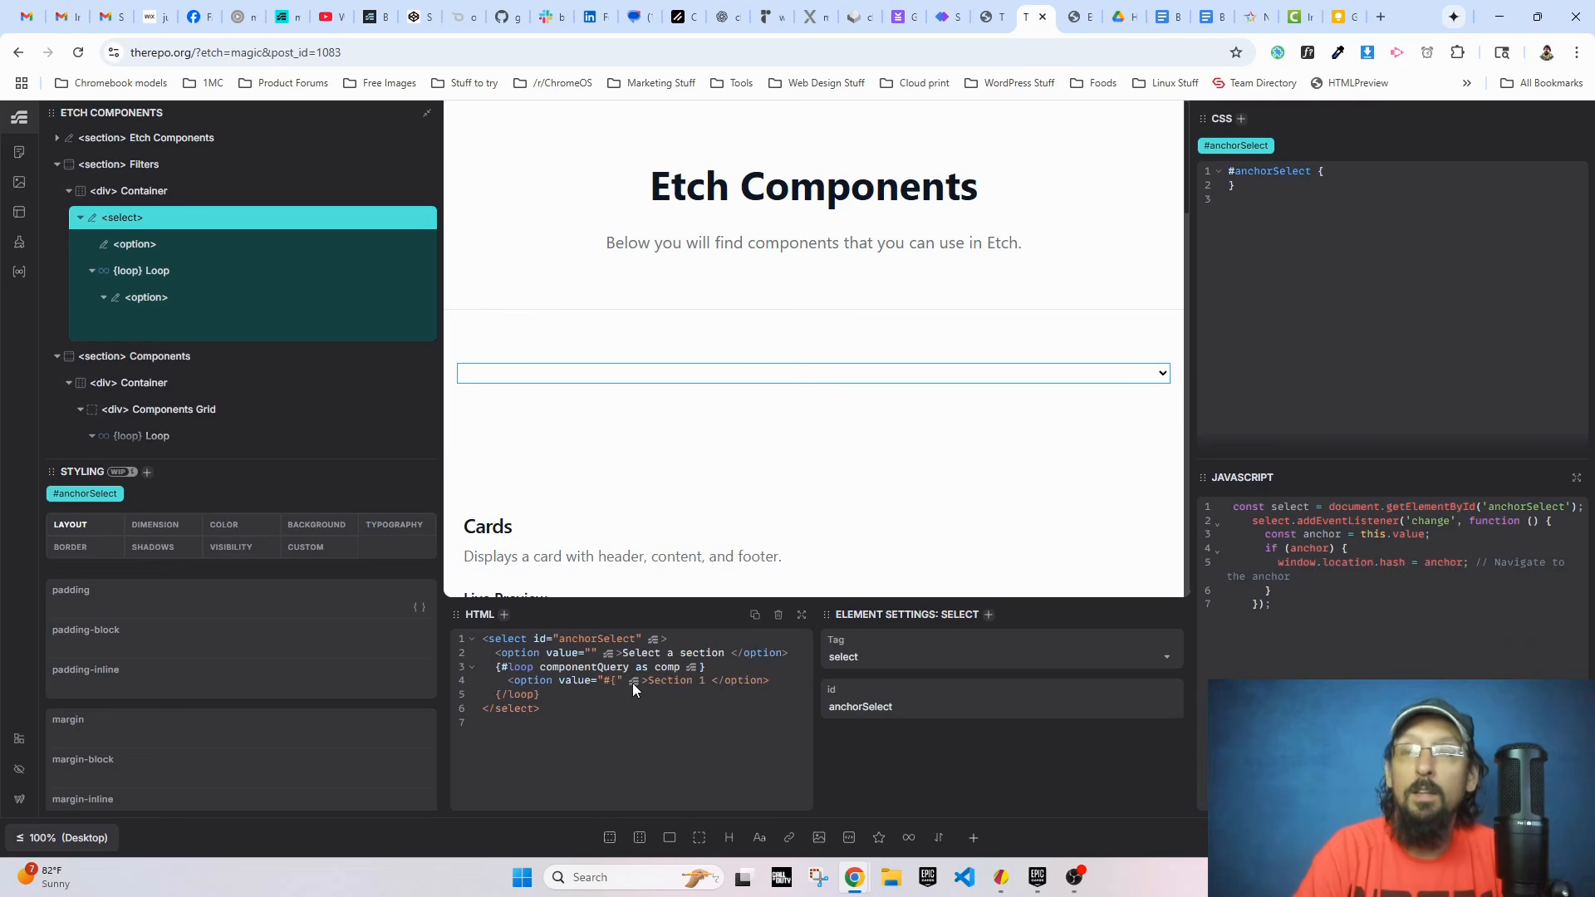
text(.title})
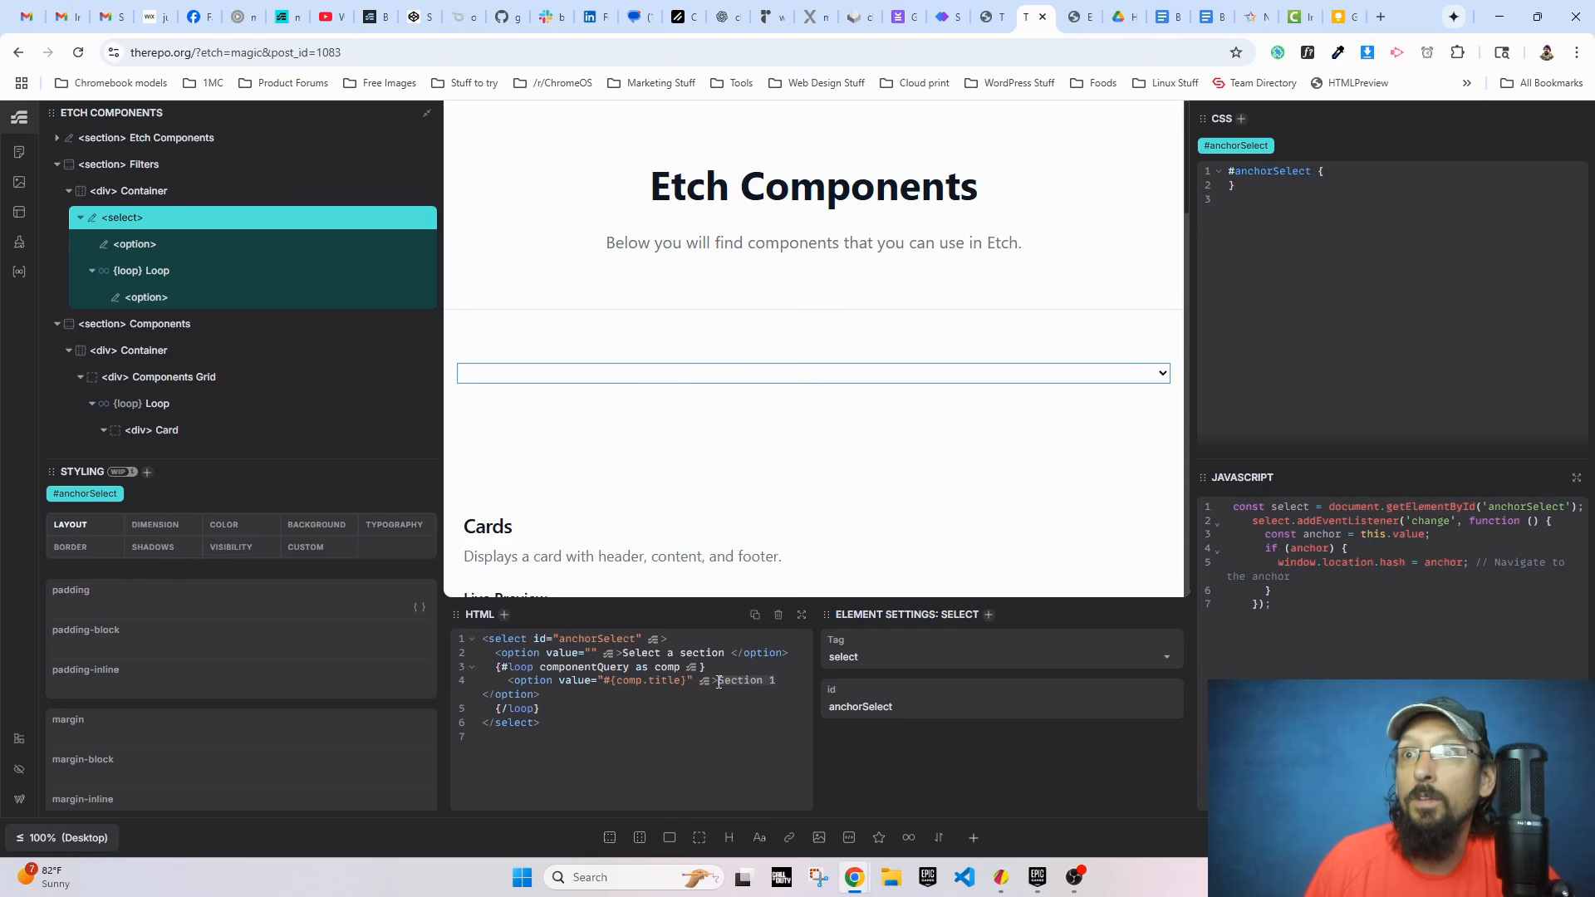
text({comp.title)
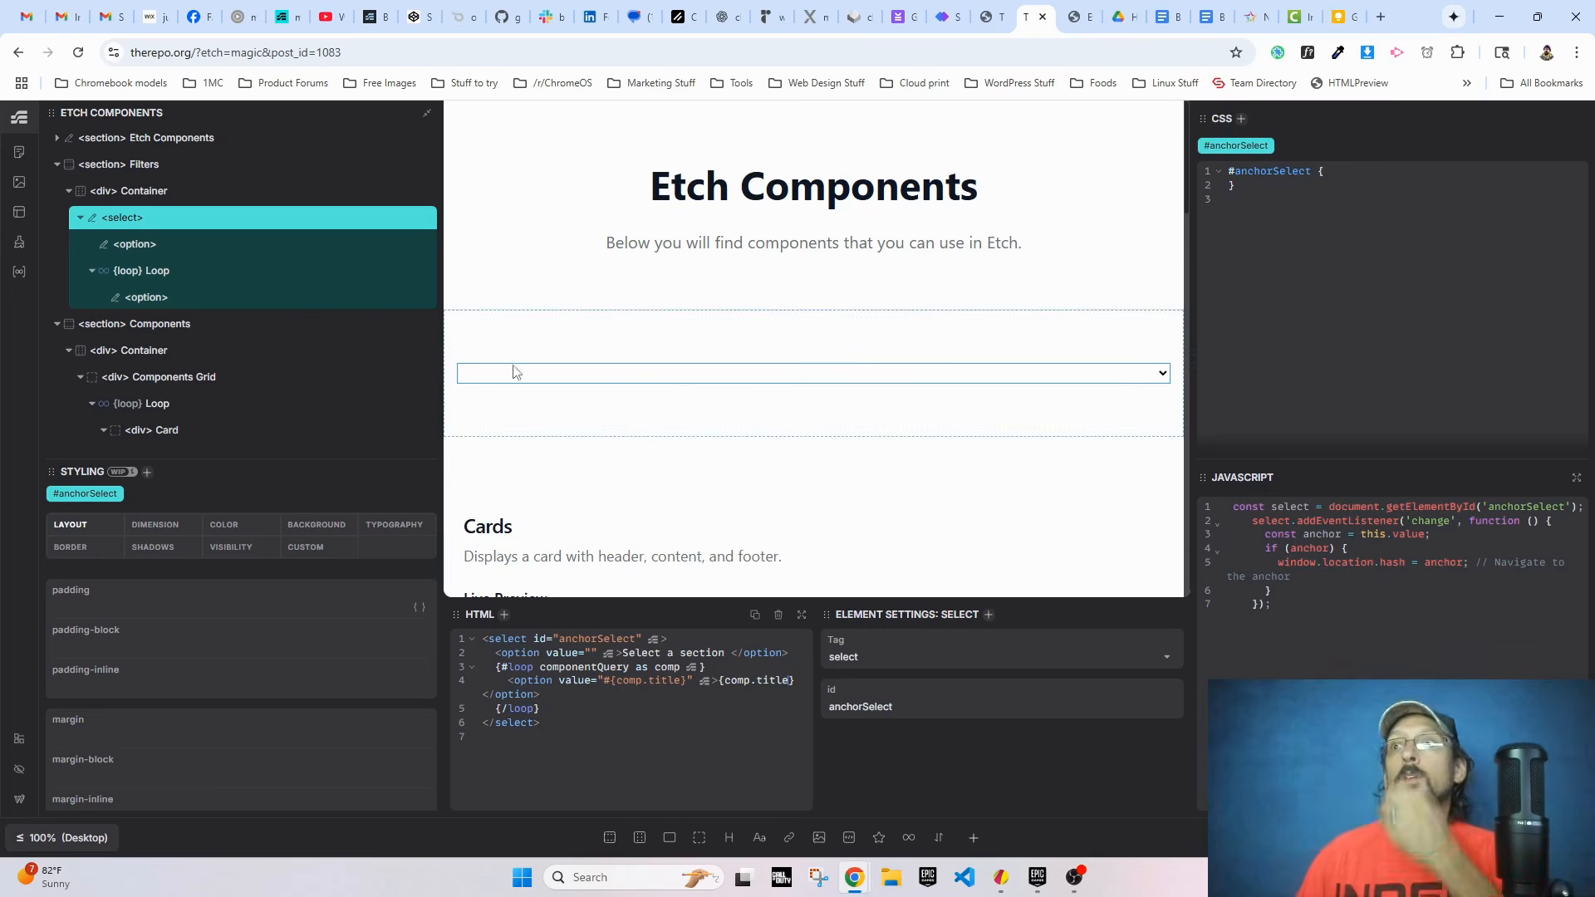
Step: Reload the live Etch Components page and test the section dropdown by choosing Accordion
click(1080, 17)
click(79, 52)
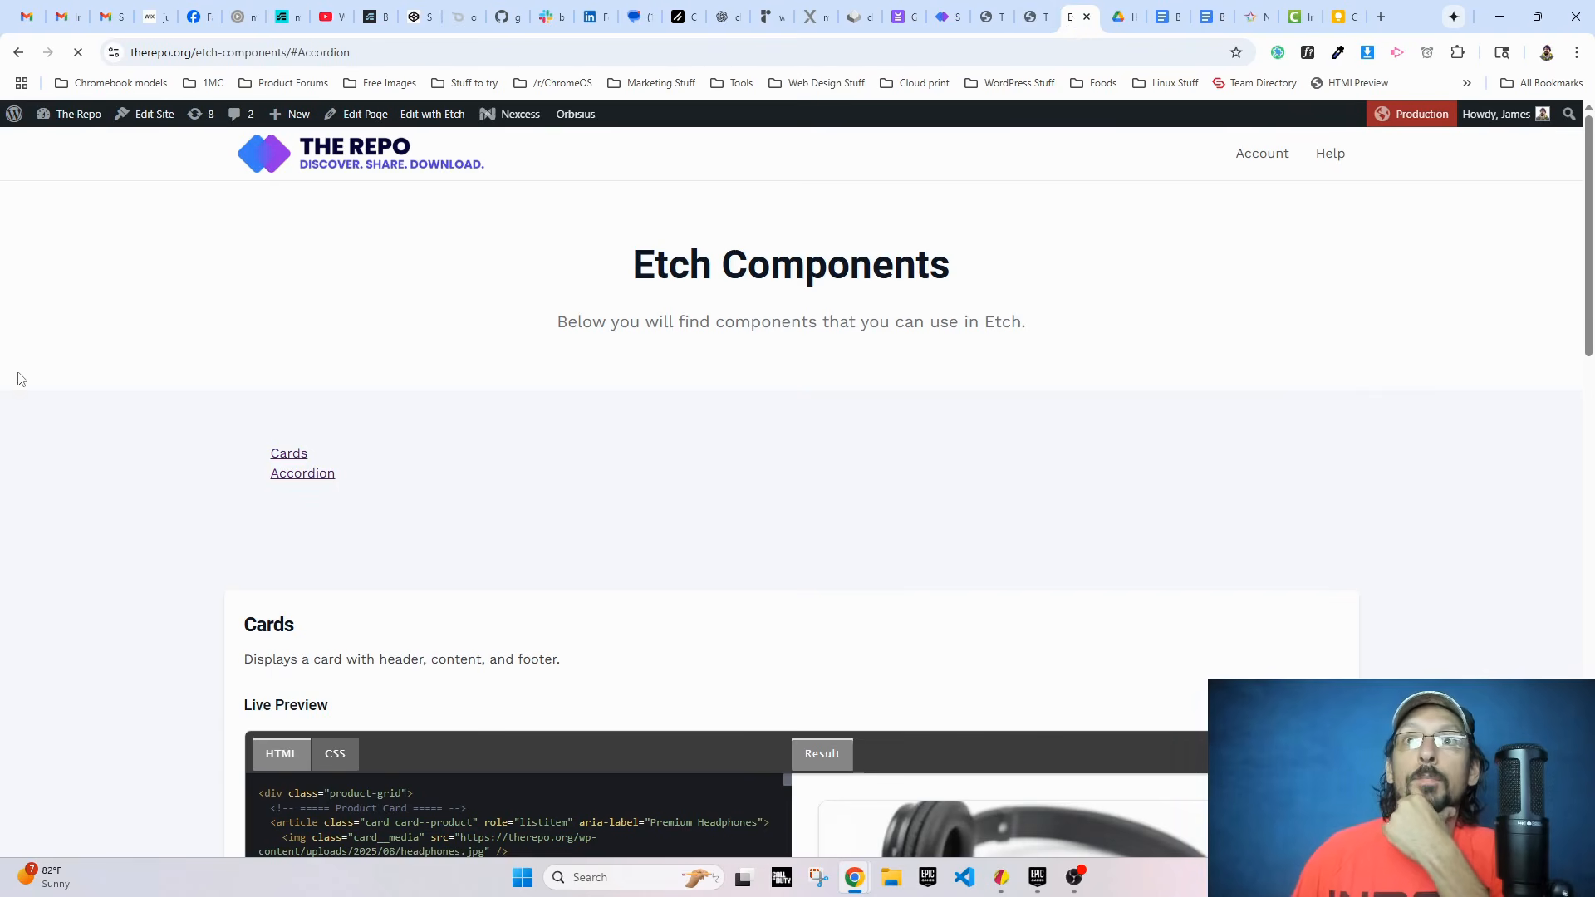
click(291, 454)
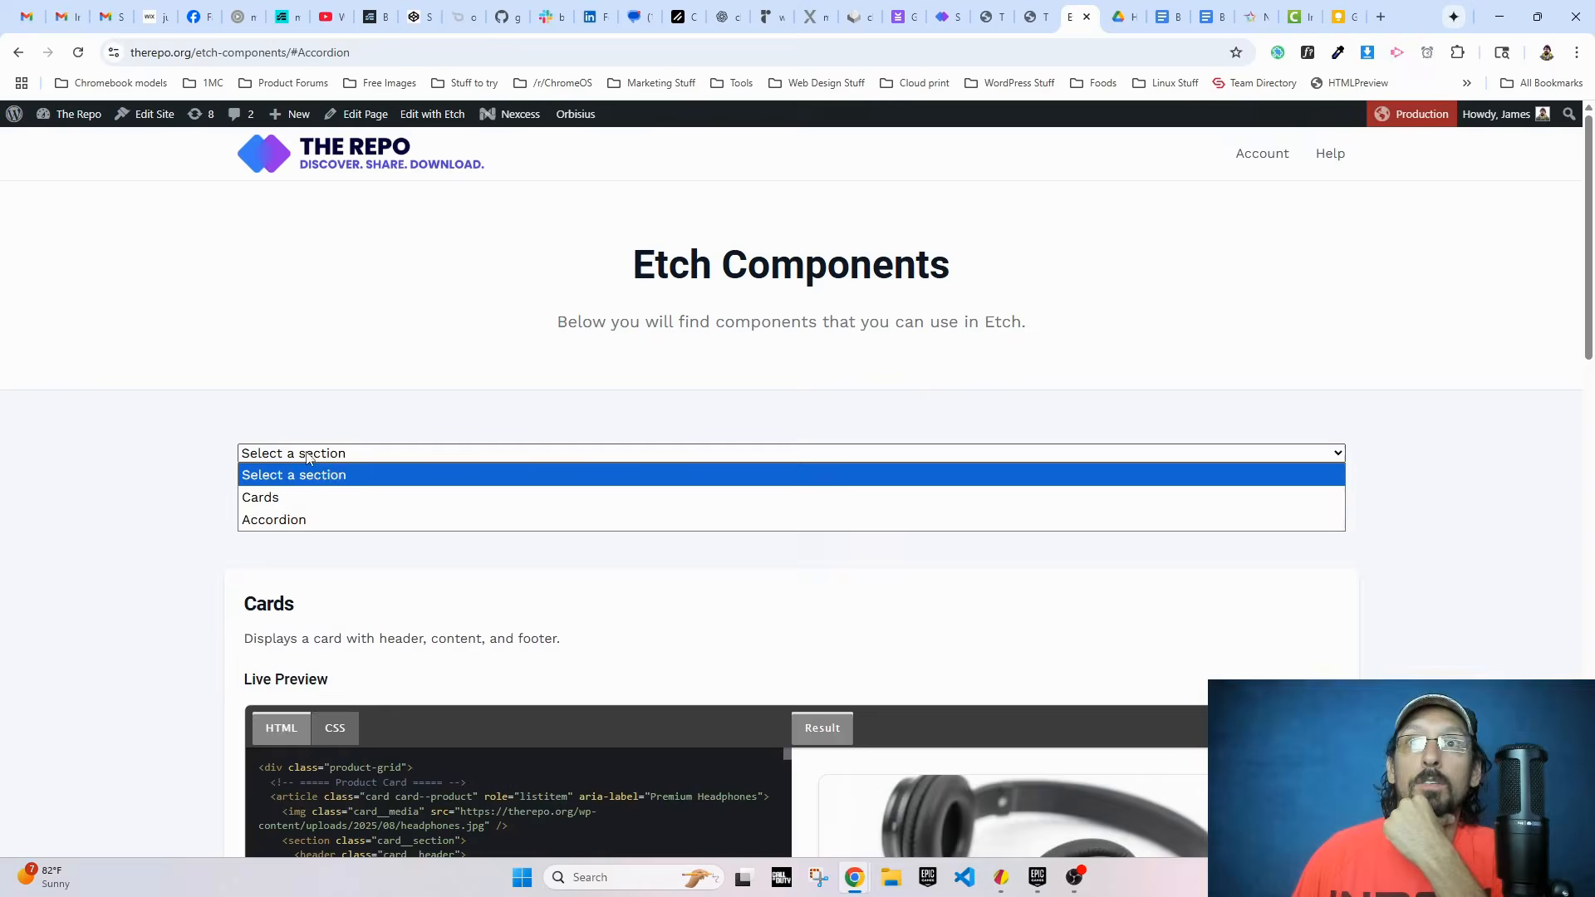
click(279, 519)
scroll(133, 437, down, 6)
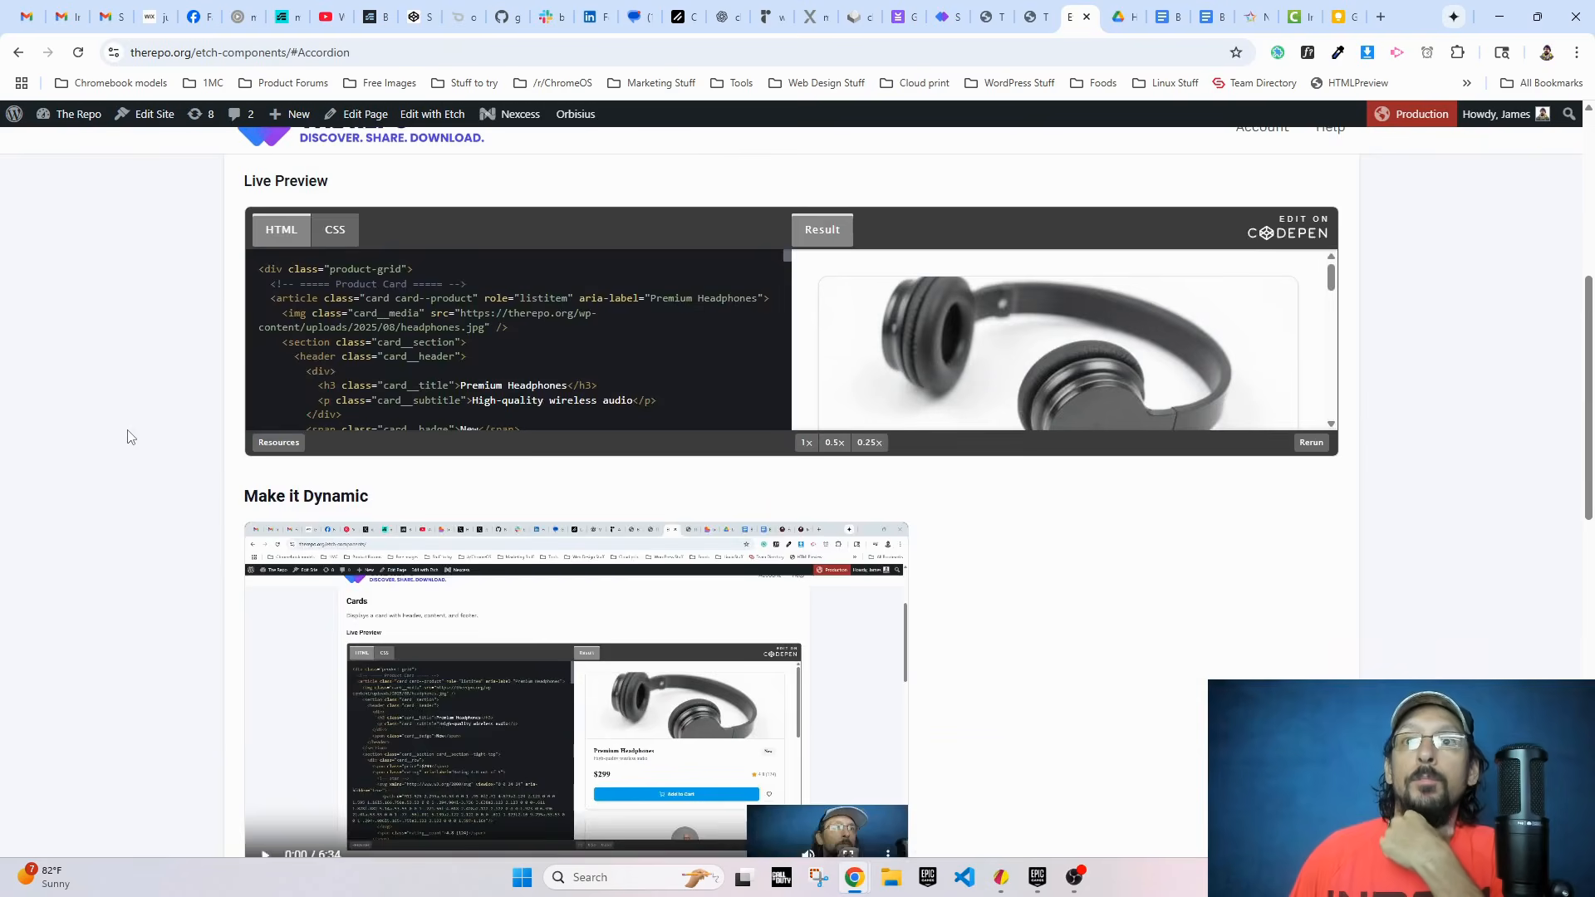
scroll(133, 437, up, 6)
click(253, 498)
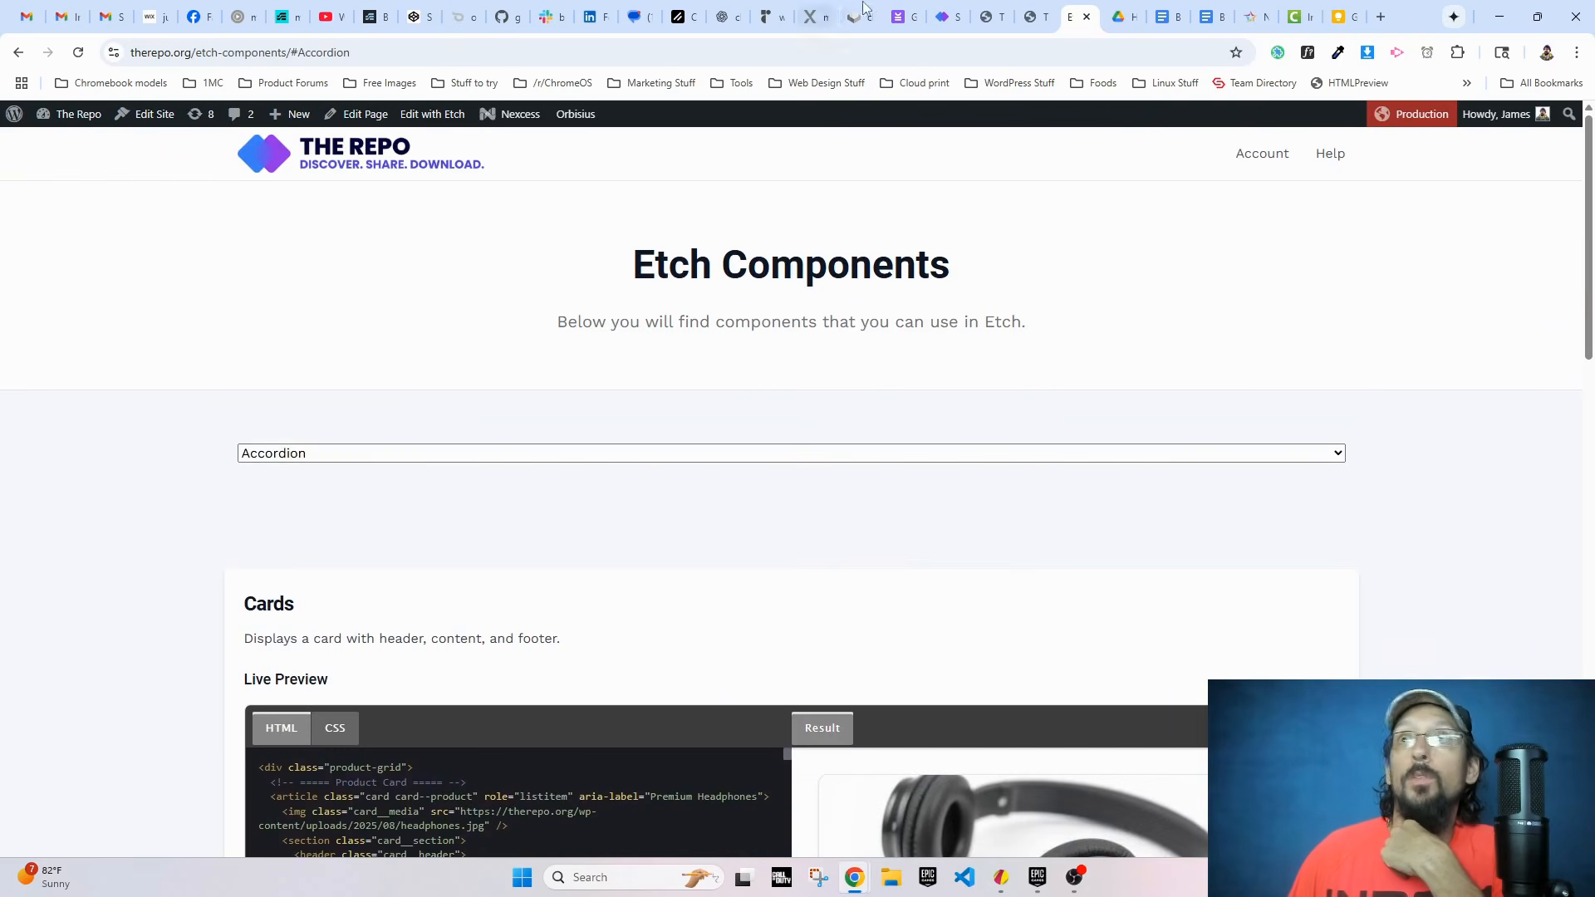
click(288, 454)
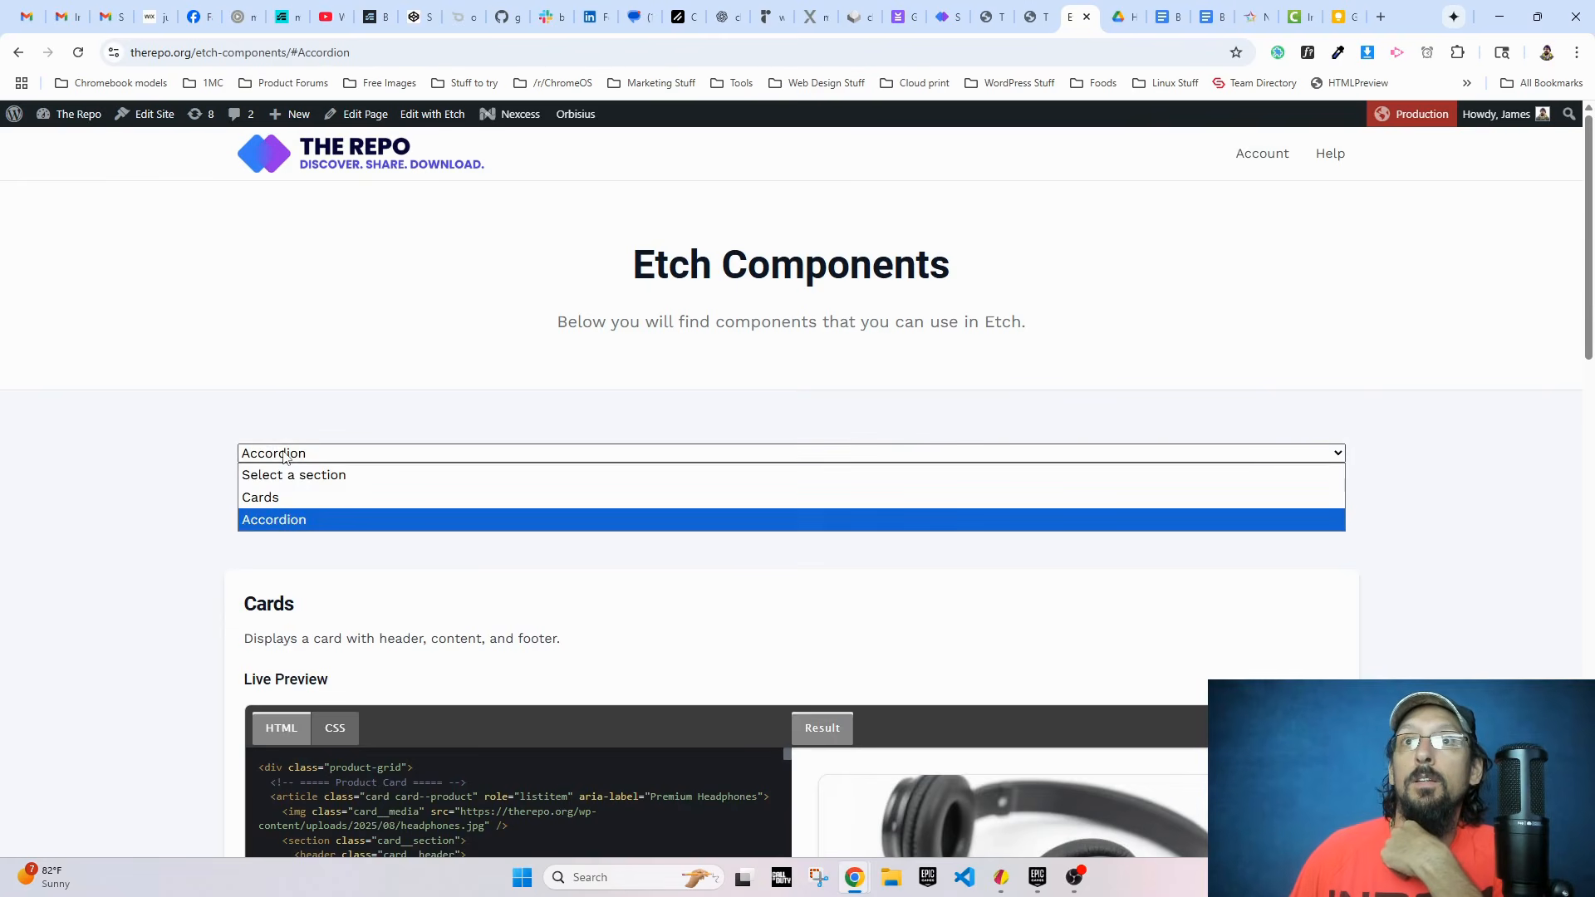
Step: Inspect the live page in the developer tools and read through the console for script errors
right_click(225, 548)
click(297, 529)
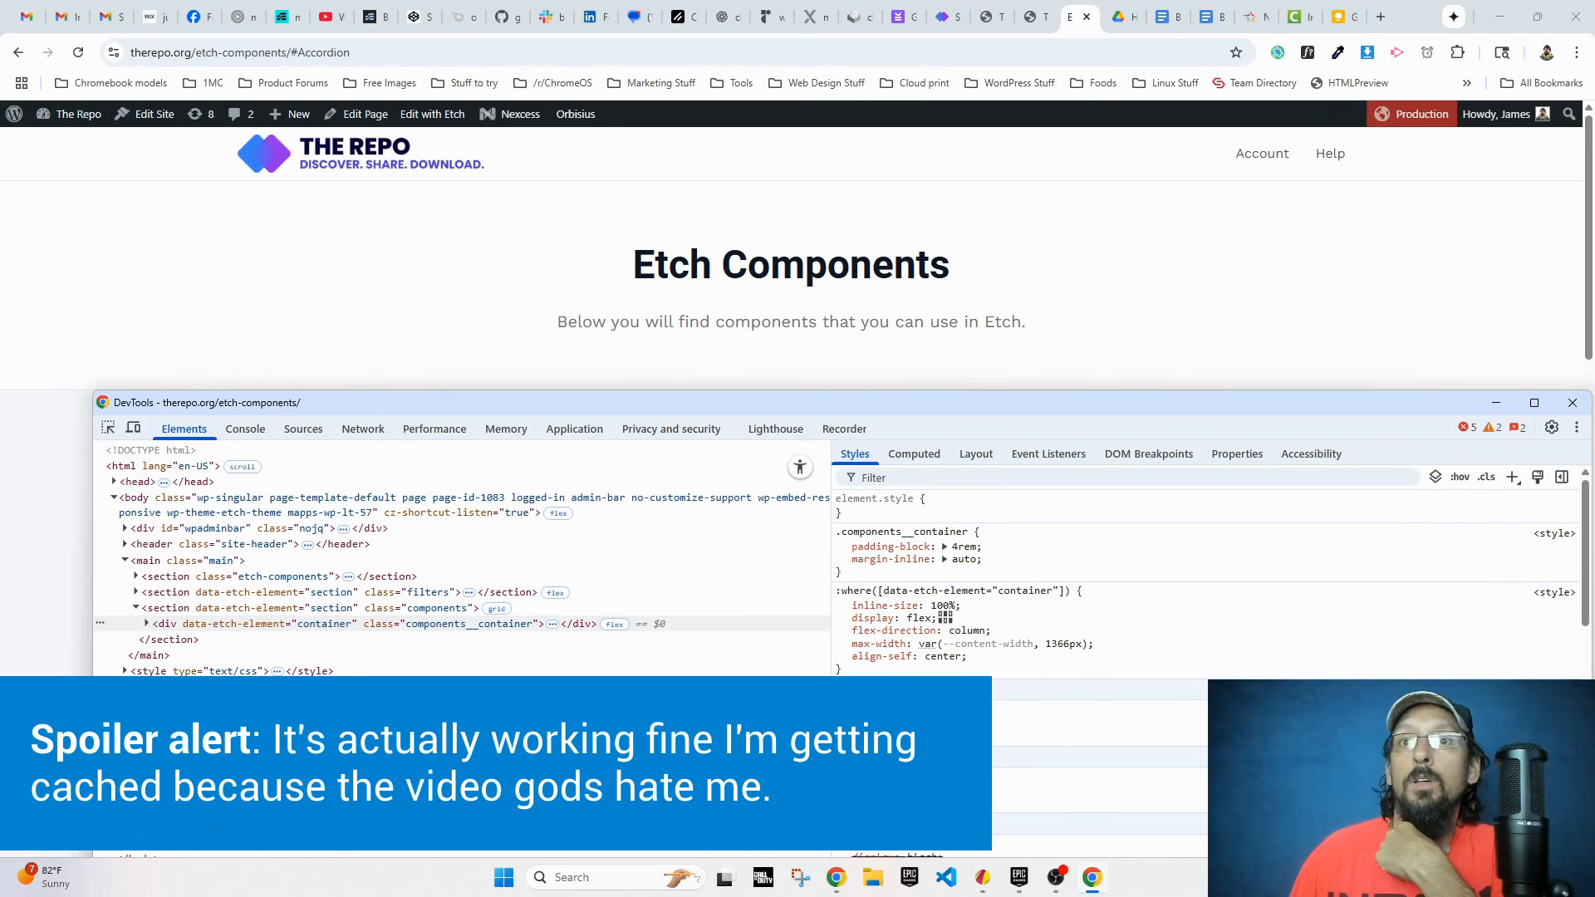
drag(700, 407, 611, 135)
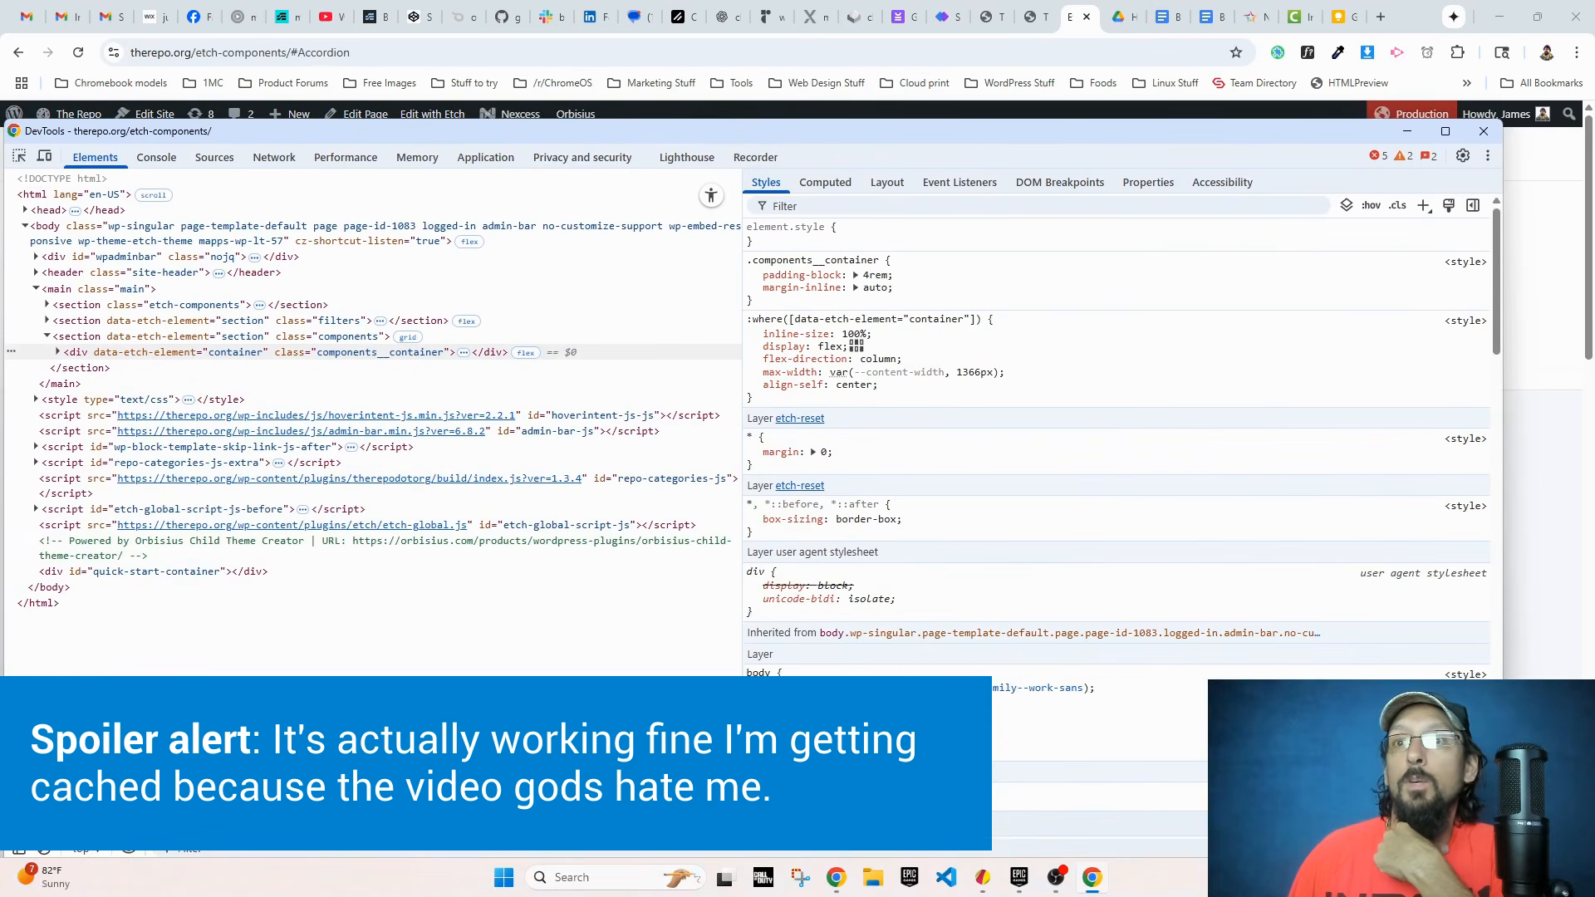
drag(538, 812, 538, 520)
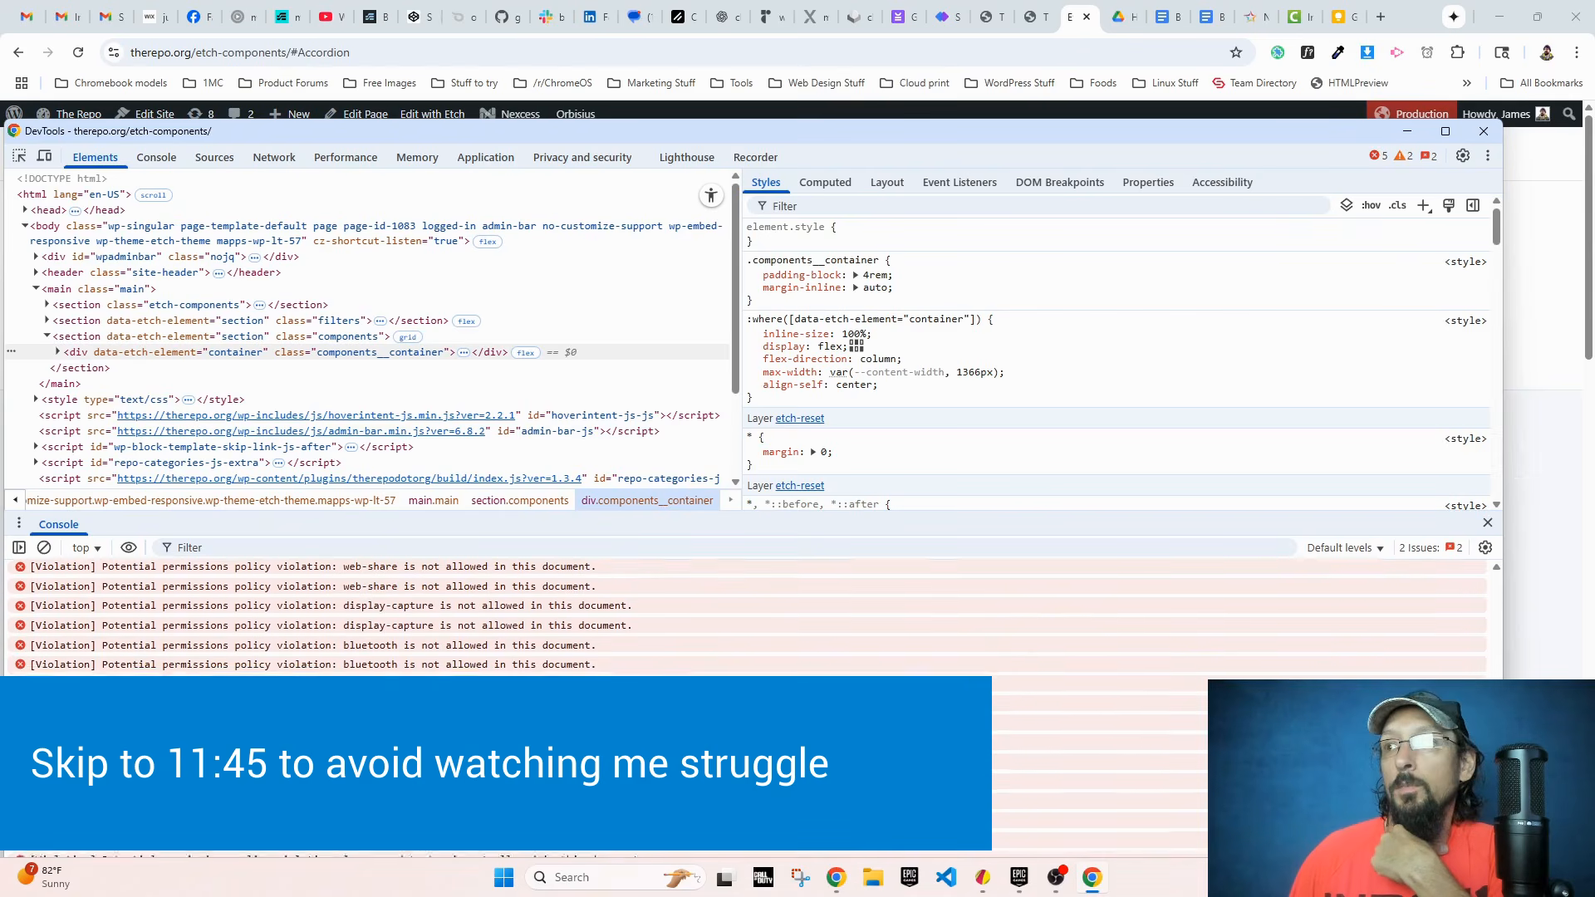
drag(831, 132, 850, 30)
scroll(764, 643, up, 5)
scroll(263, 626, up, 1)
scroll(133, 602, down, 7)
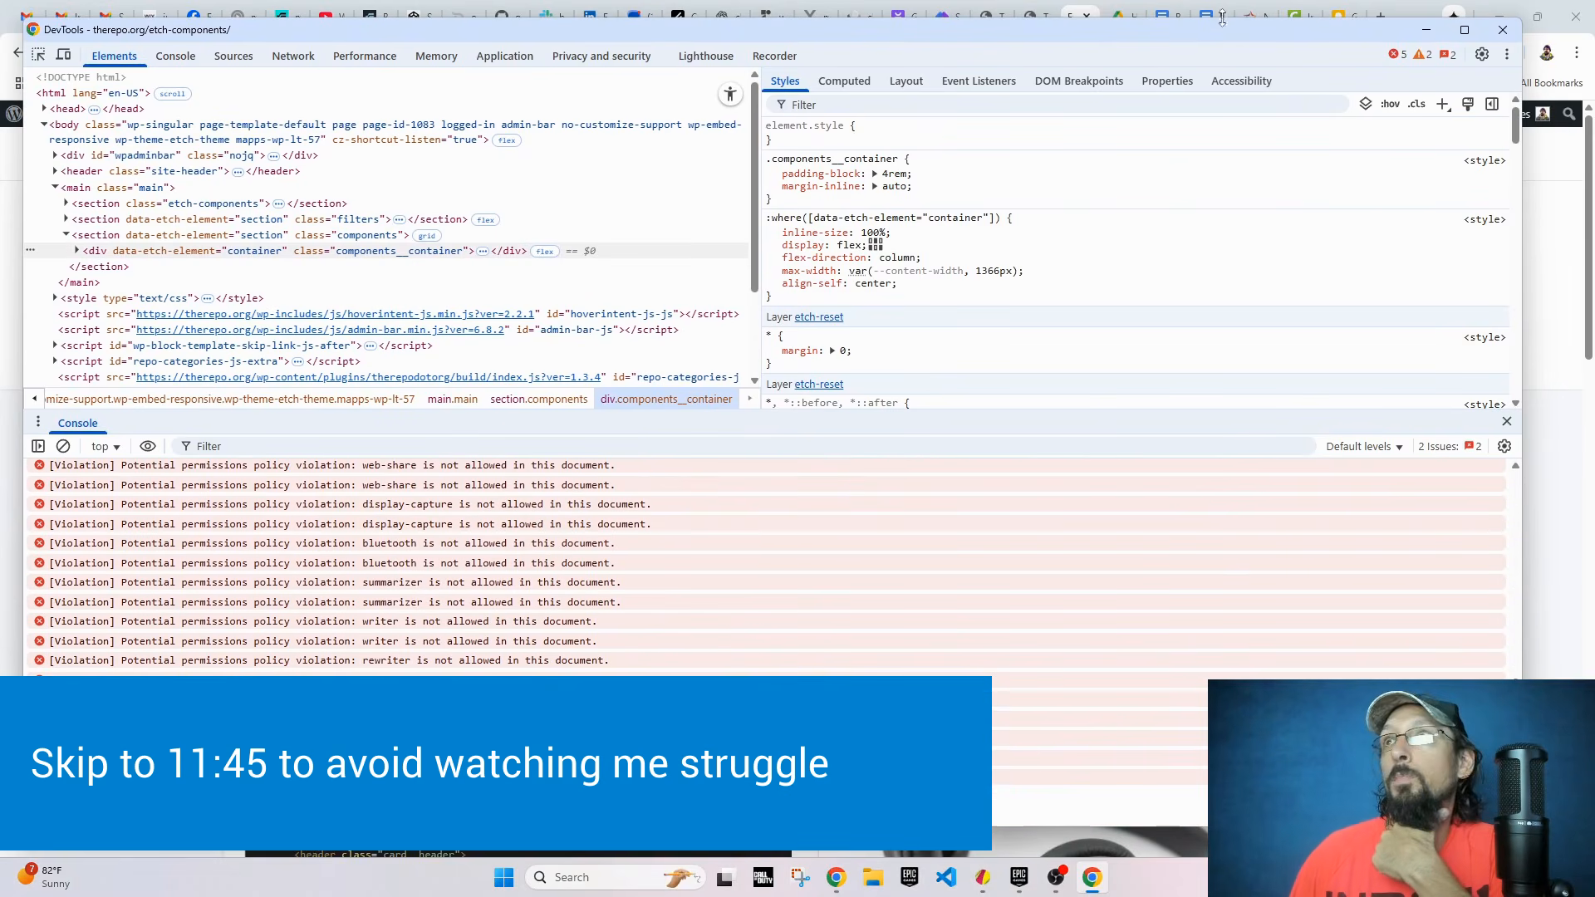
Step: Uncover the live page's filter area and choose Accordion in the dropdown again to retest the jump
drag(1175, 28, 1170, 431)
click(650, 373)
click(362, 455)
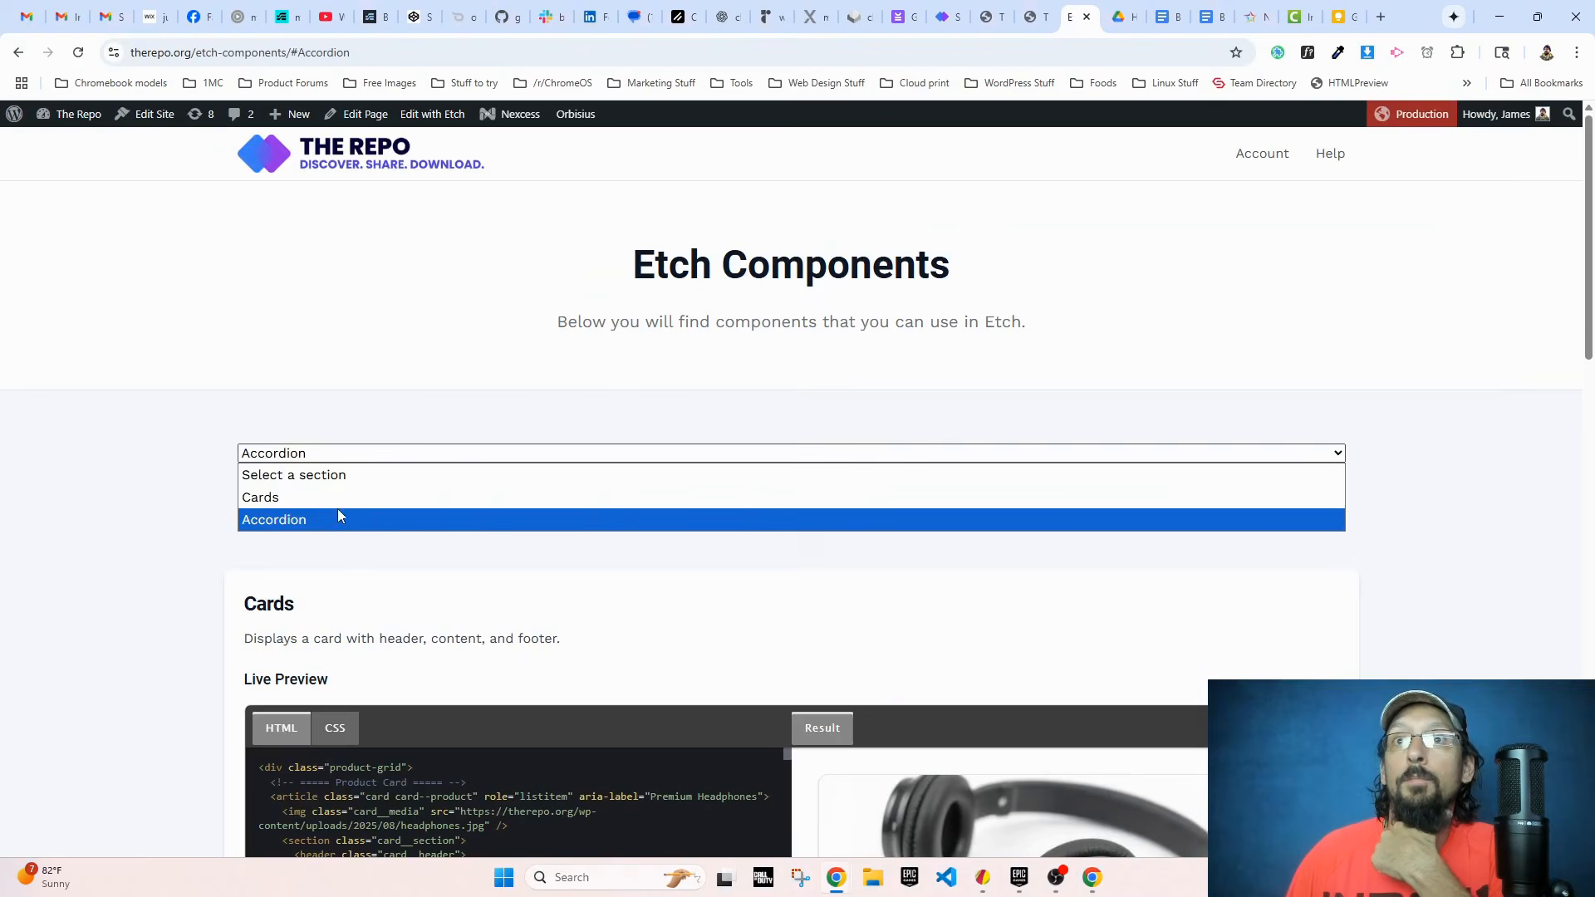
click(338, 517)
Step: Inspect the filters__container div, expand the anchorSelect element to check its option values, and look over the scripts loaded on the page
right_click(340, 464)
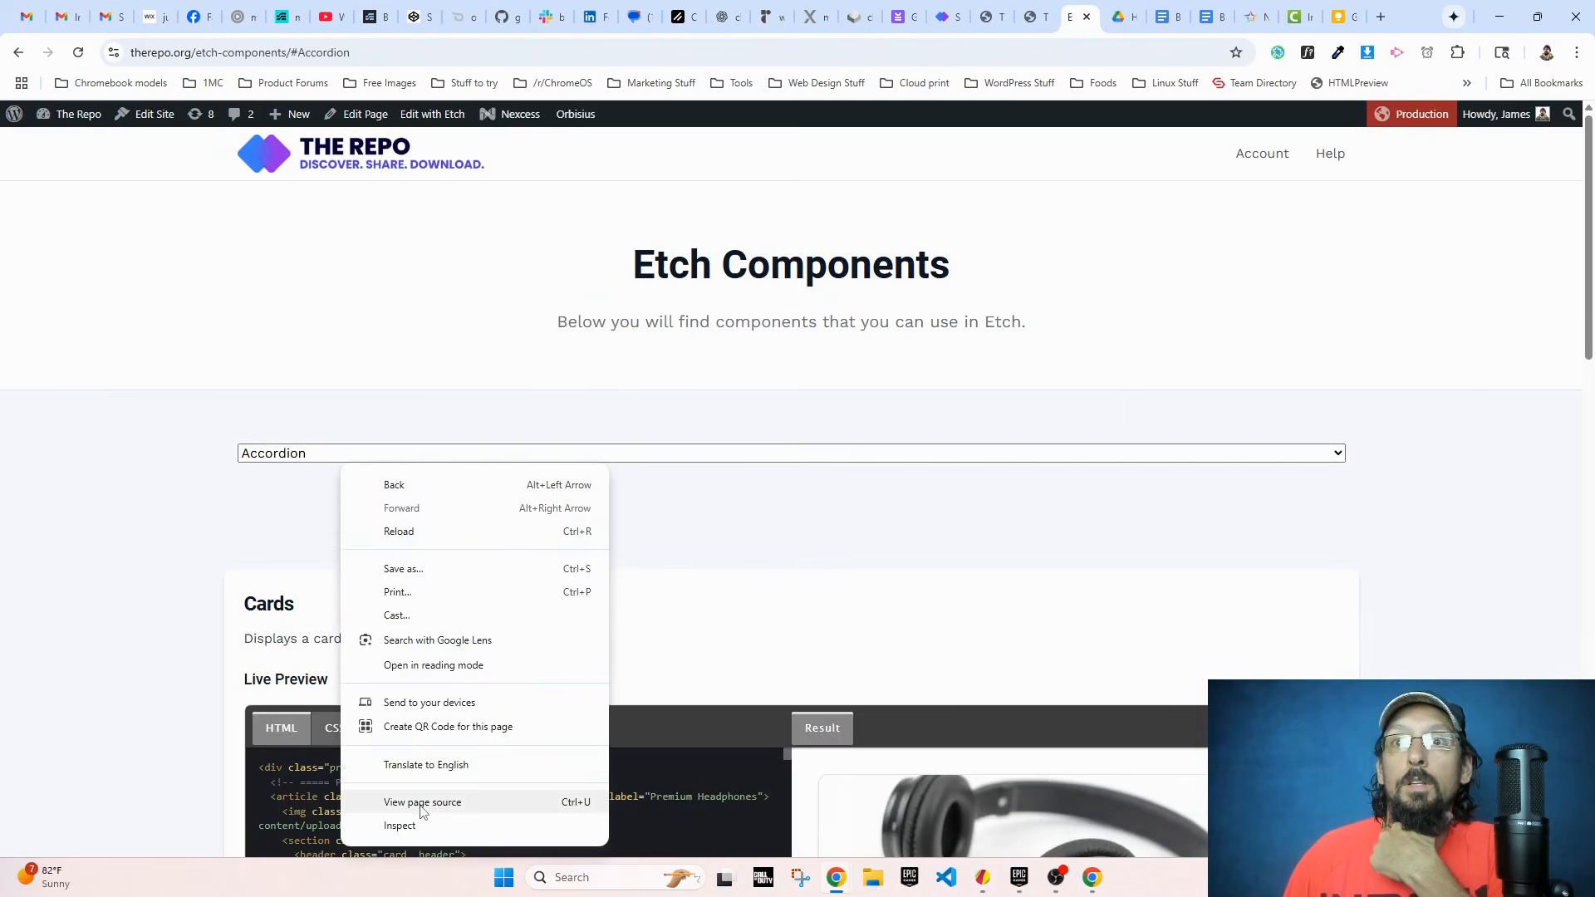
click(411, 825)
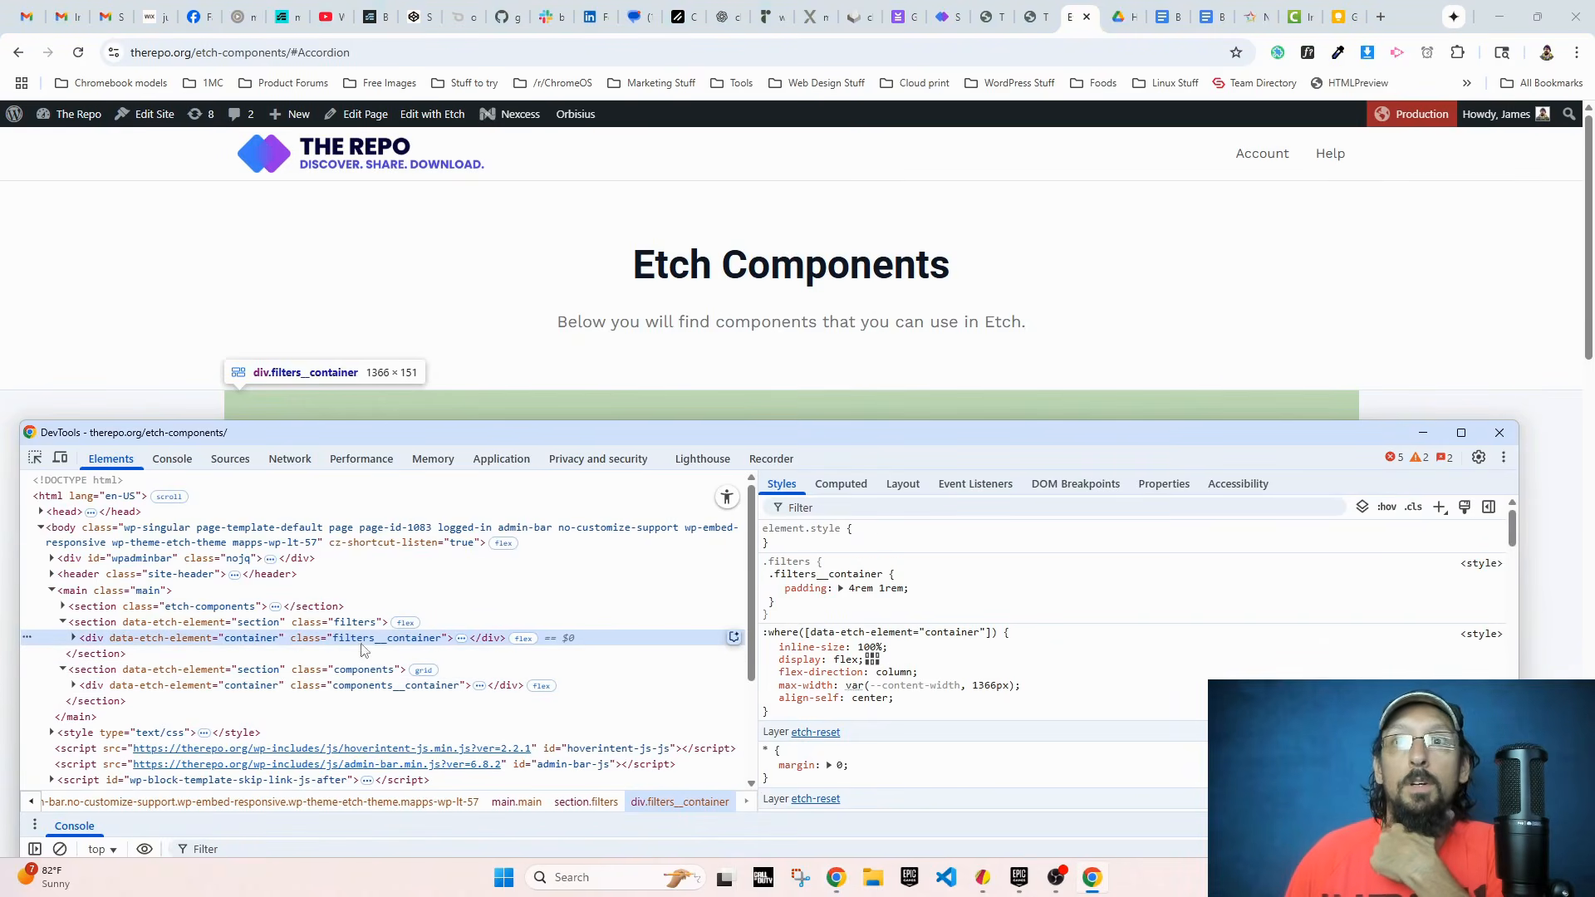
click(73, 638)
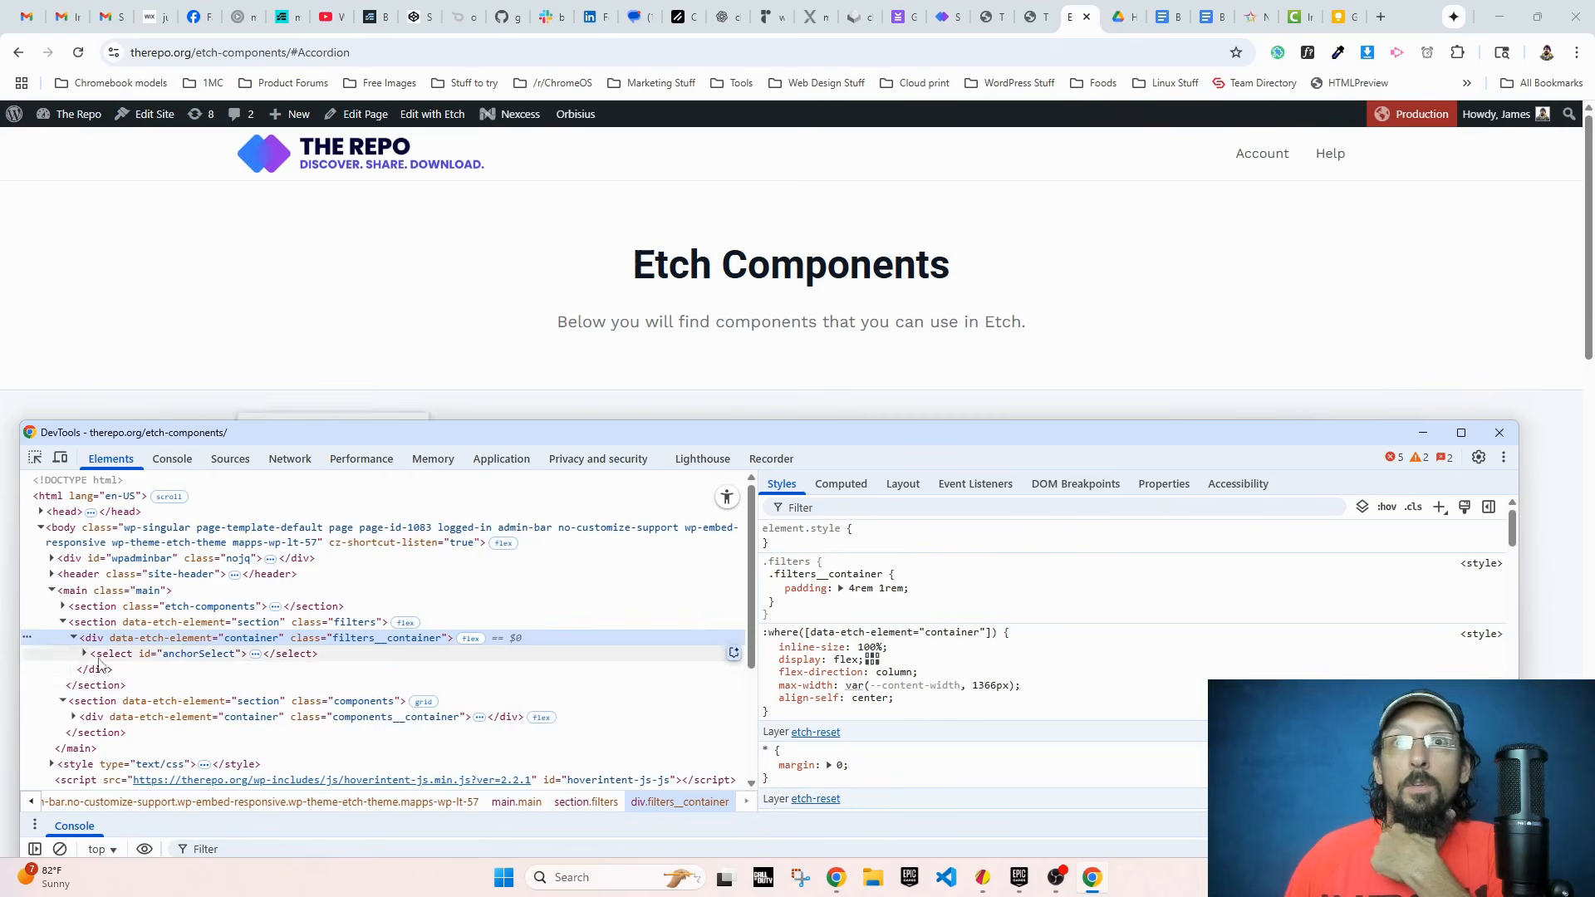
click(84, 654)
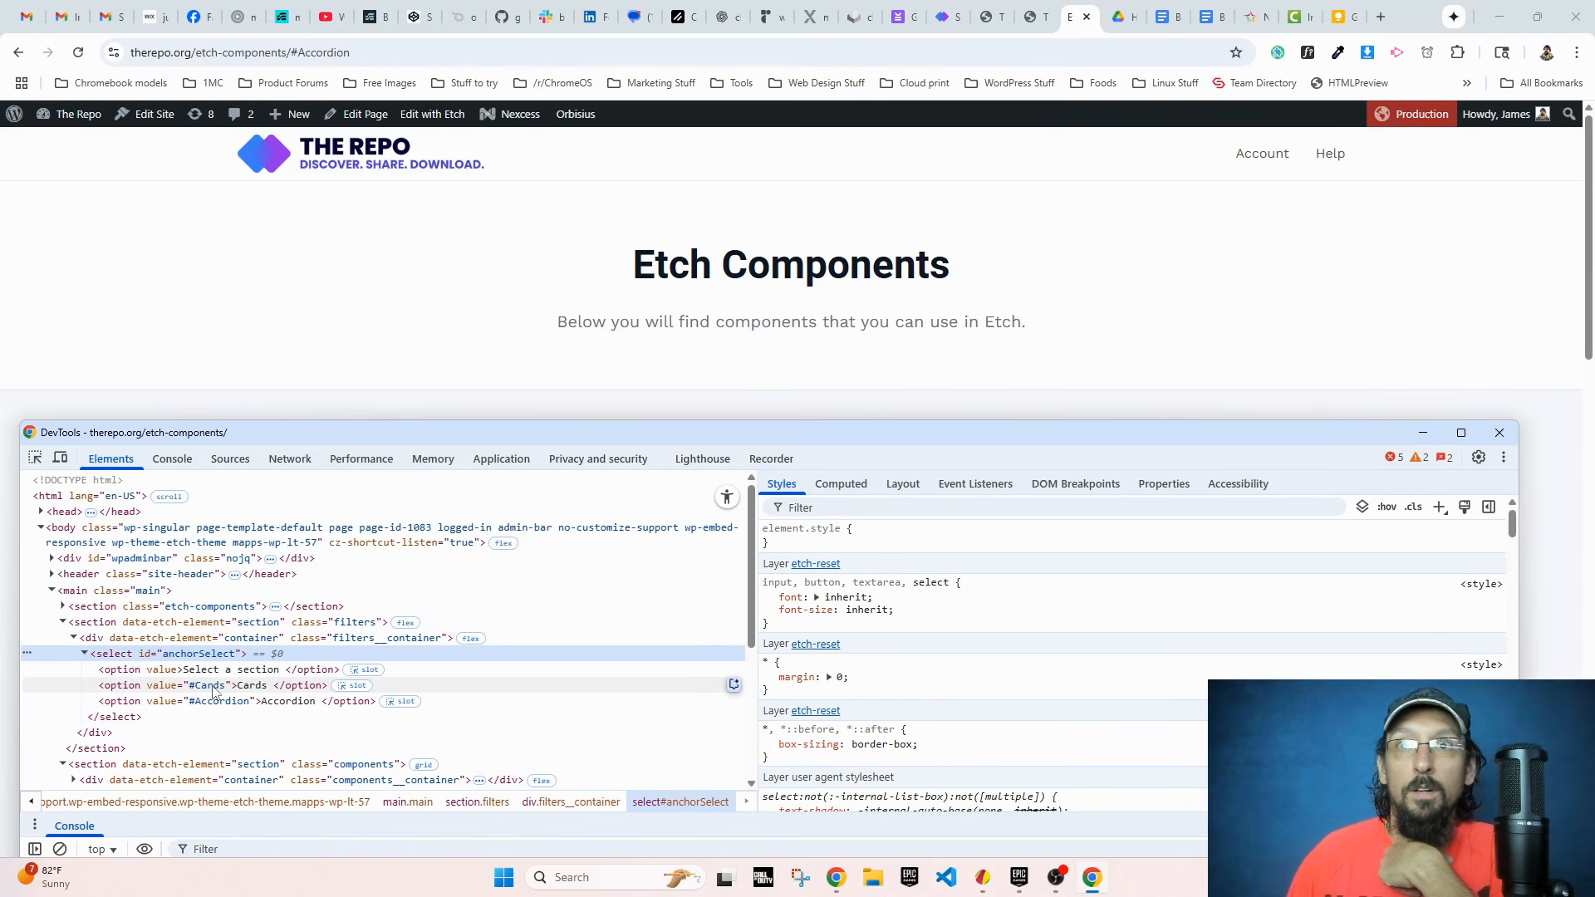
drag(374, 432, 407, 248)
scroll(347, 544, down, 4)
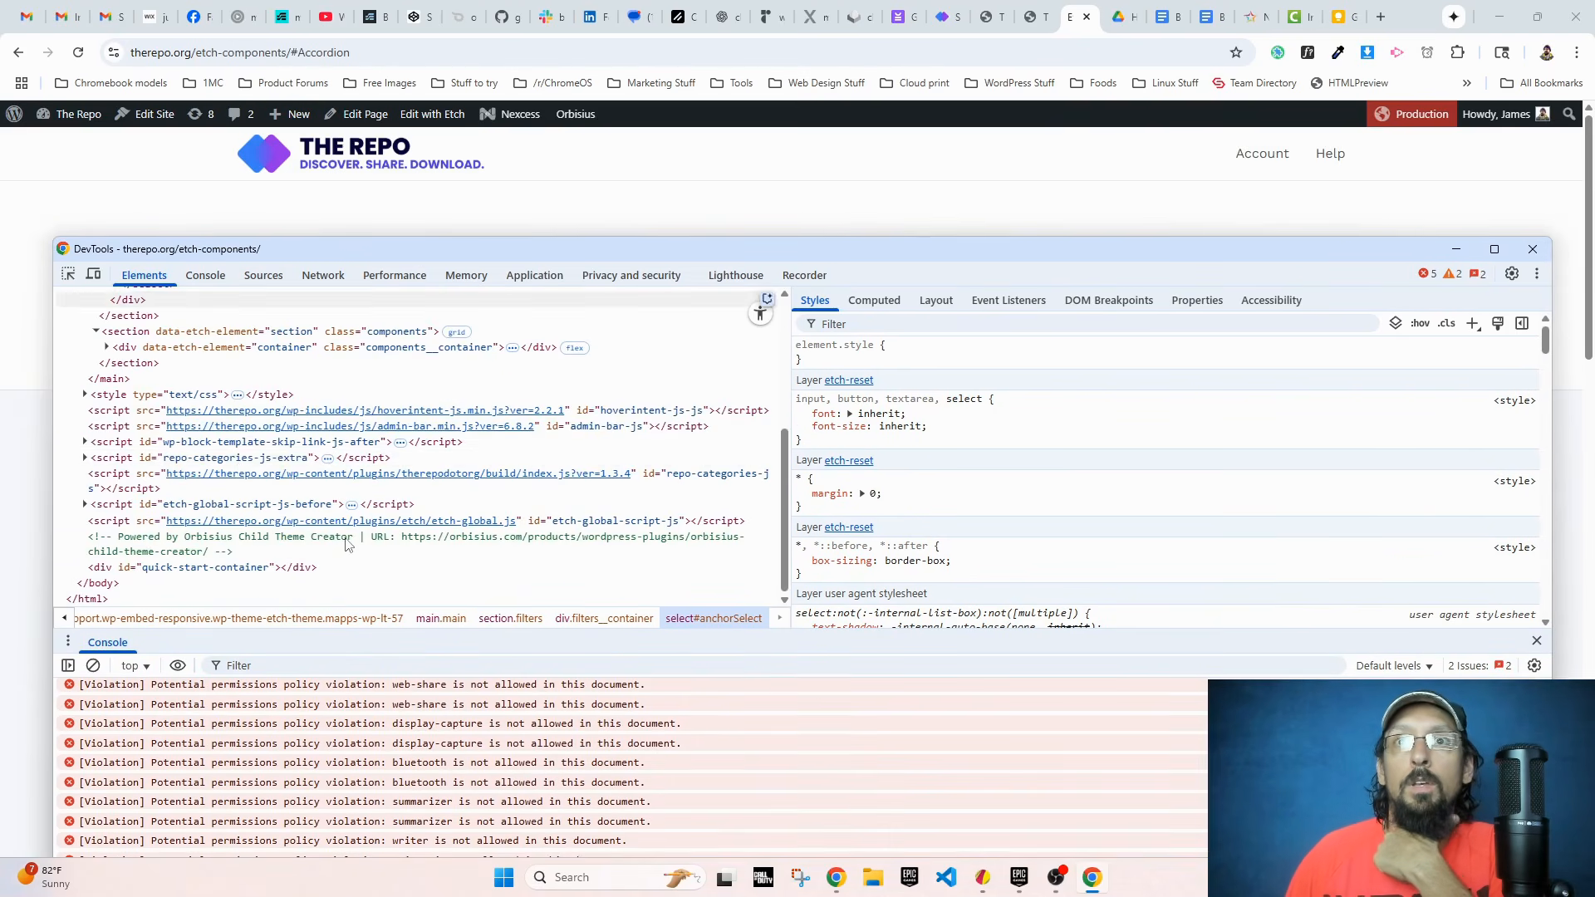
scroll(237, 492, up, 3)
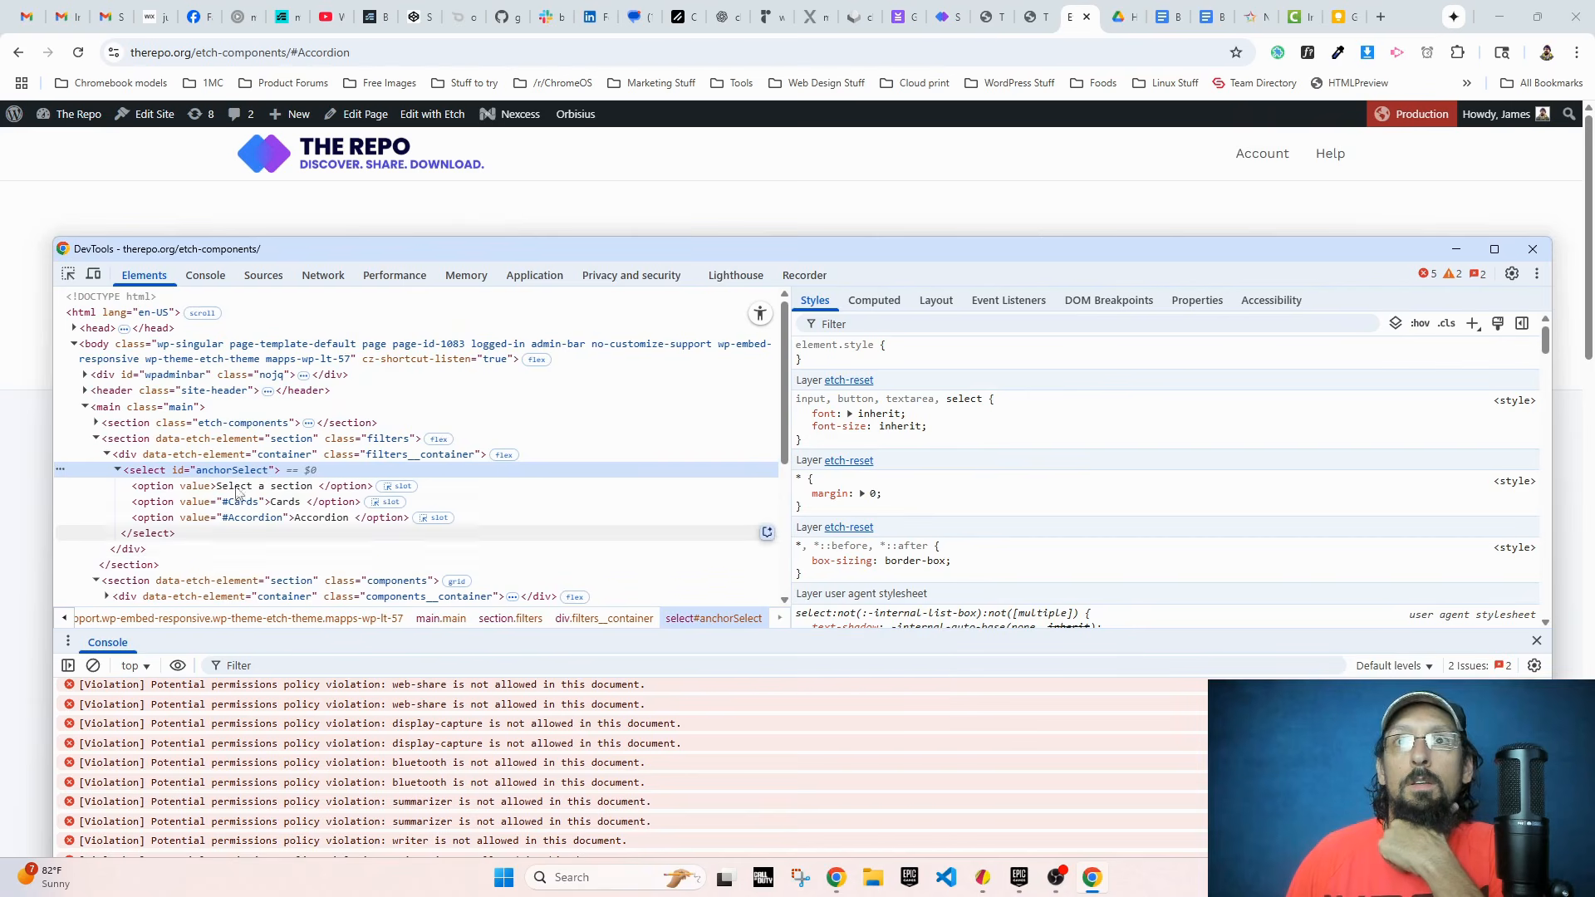
mouse_move(412, 251)
mouse_down()
mouse_move(400, 371)
mouse_move(435, 267)
mouse_up()
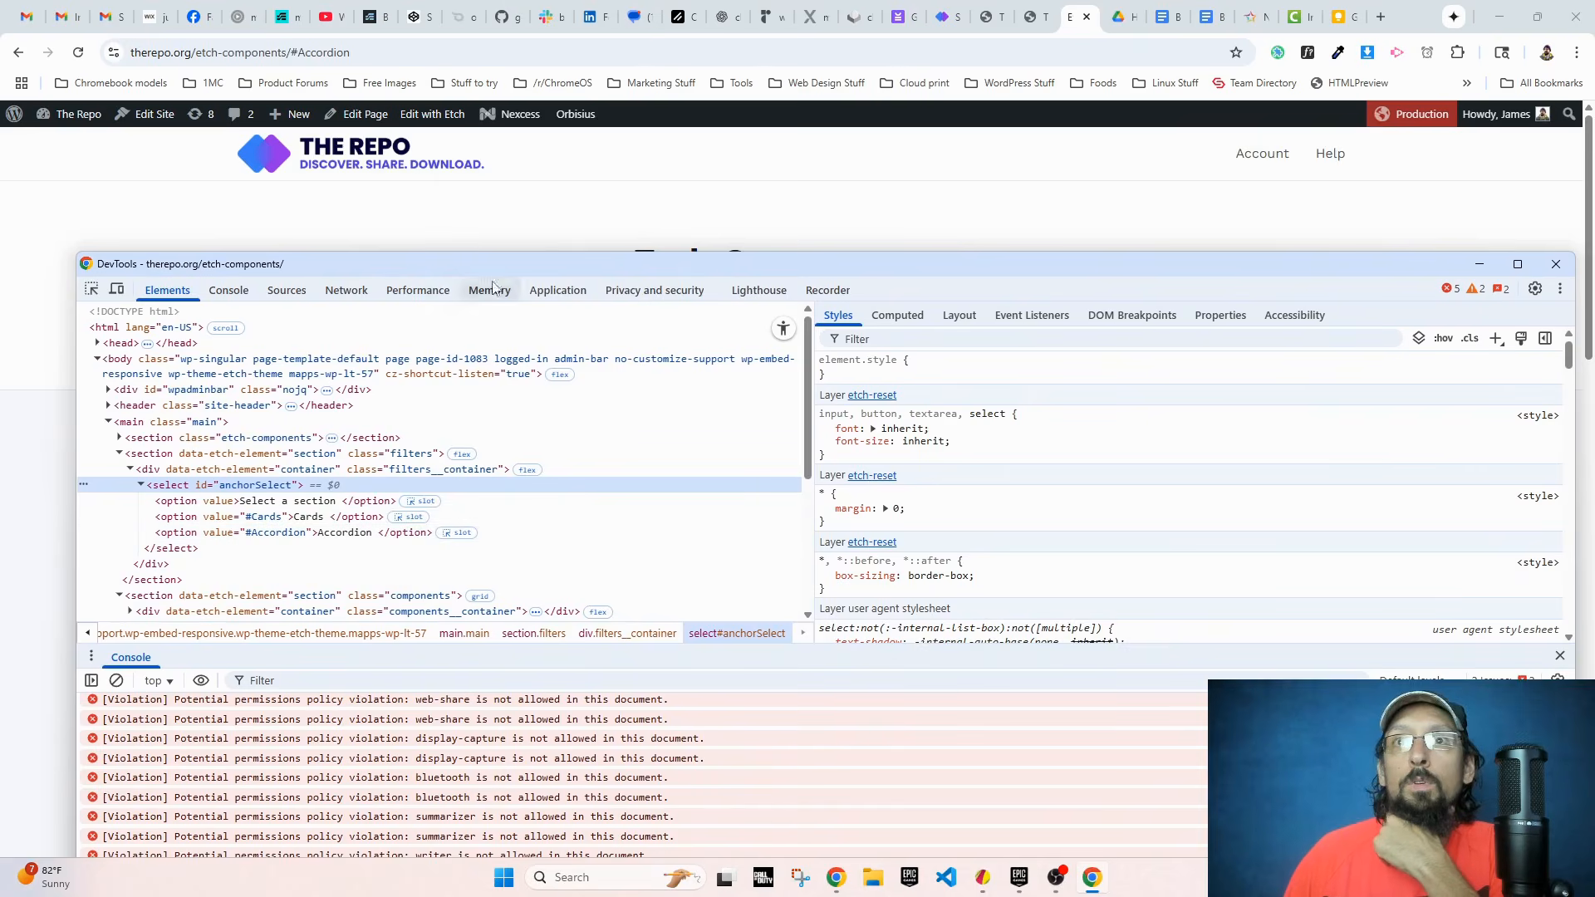
Step: Choose Accordion in the dropdown again, inspect the Accordion card's heading to check the card's id, and close the developer tools
click(481, 166)
click(417, 456)
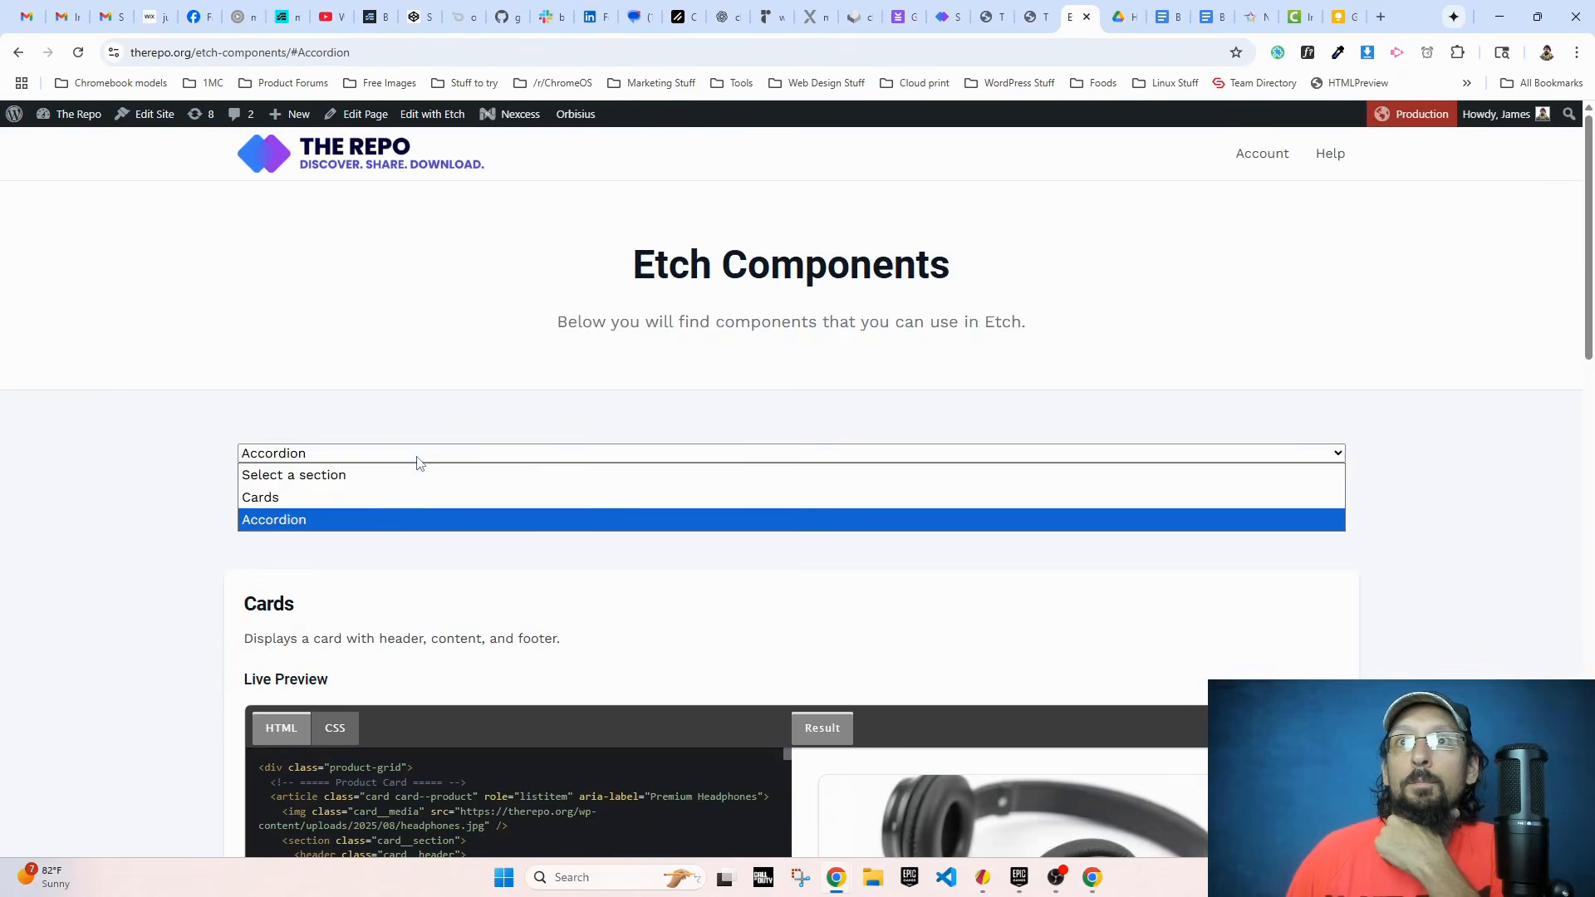
click(362, 515)
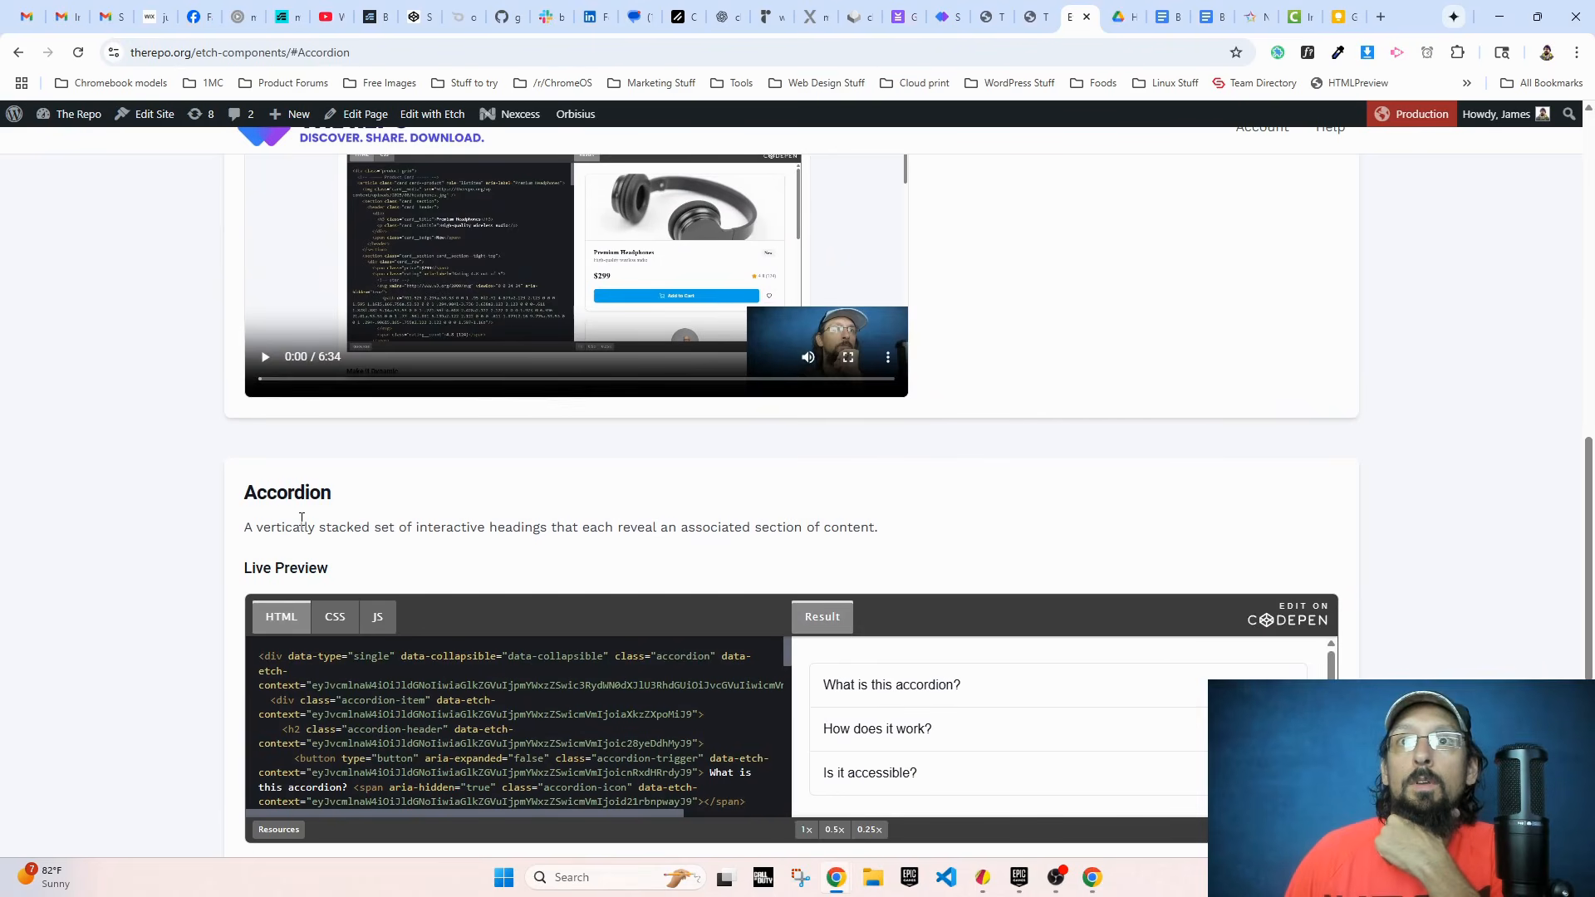
right_click(292, 486)
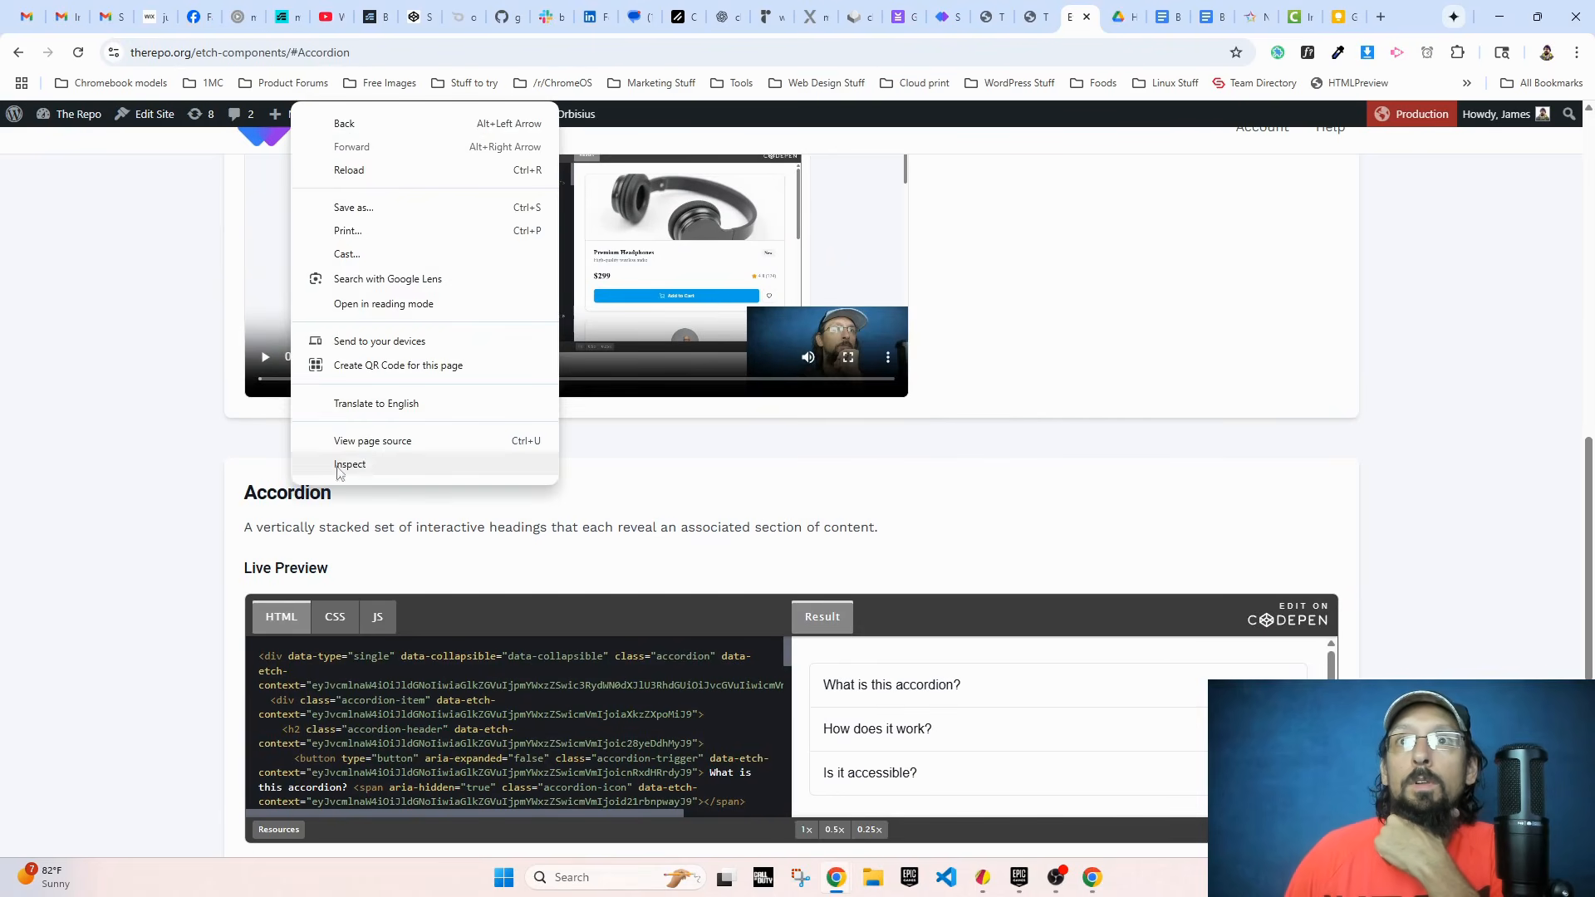
click(340, 466)
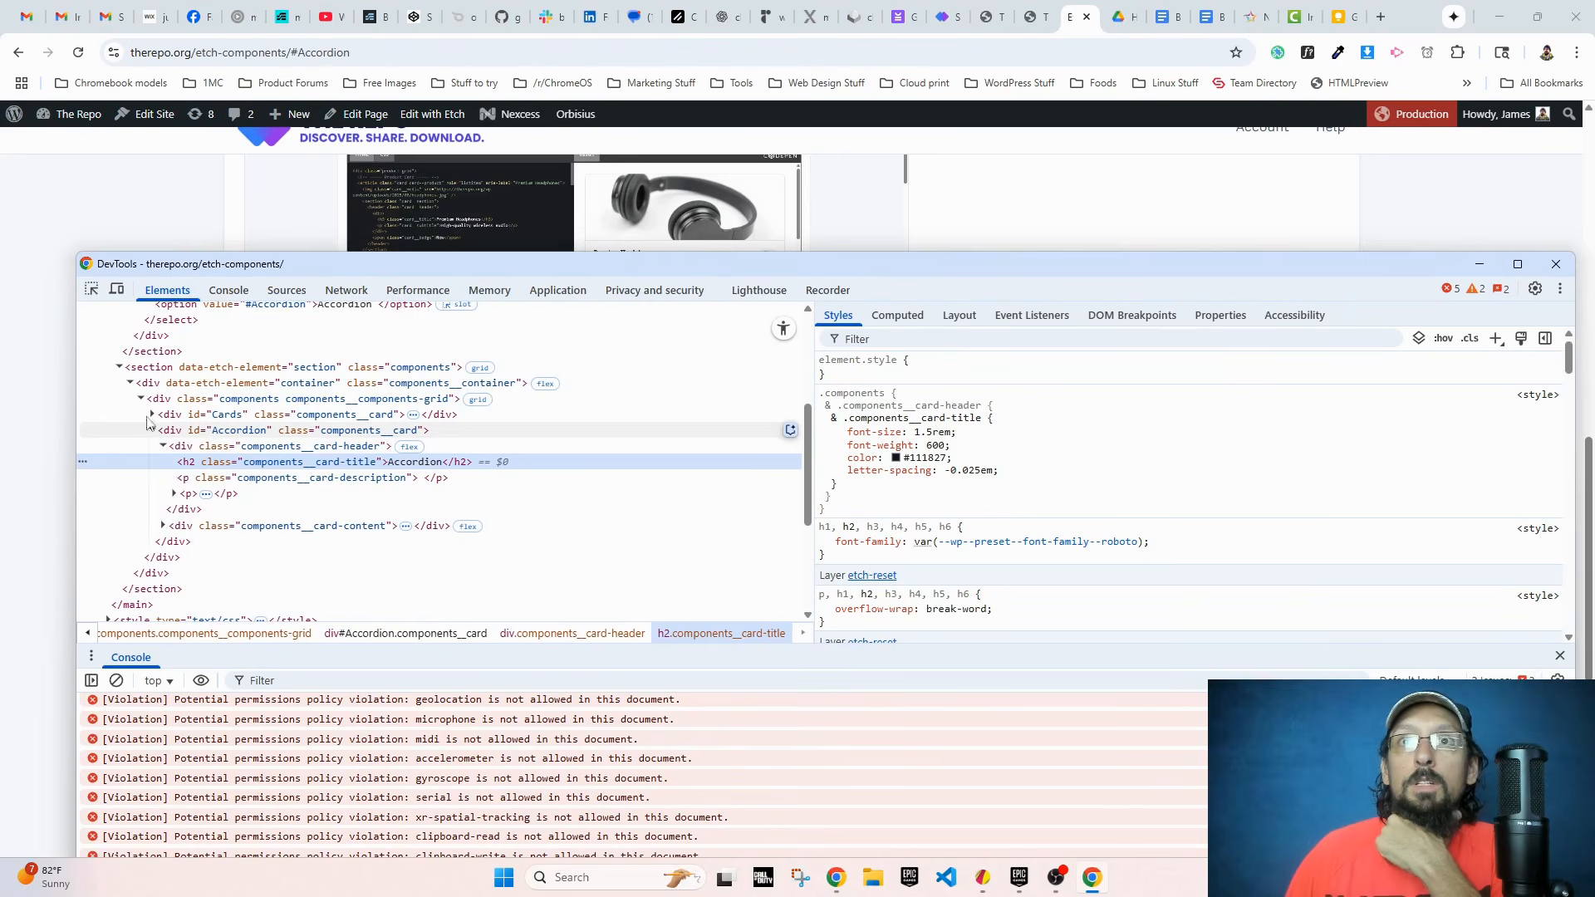
click(1556, 265)
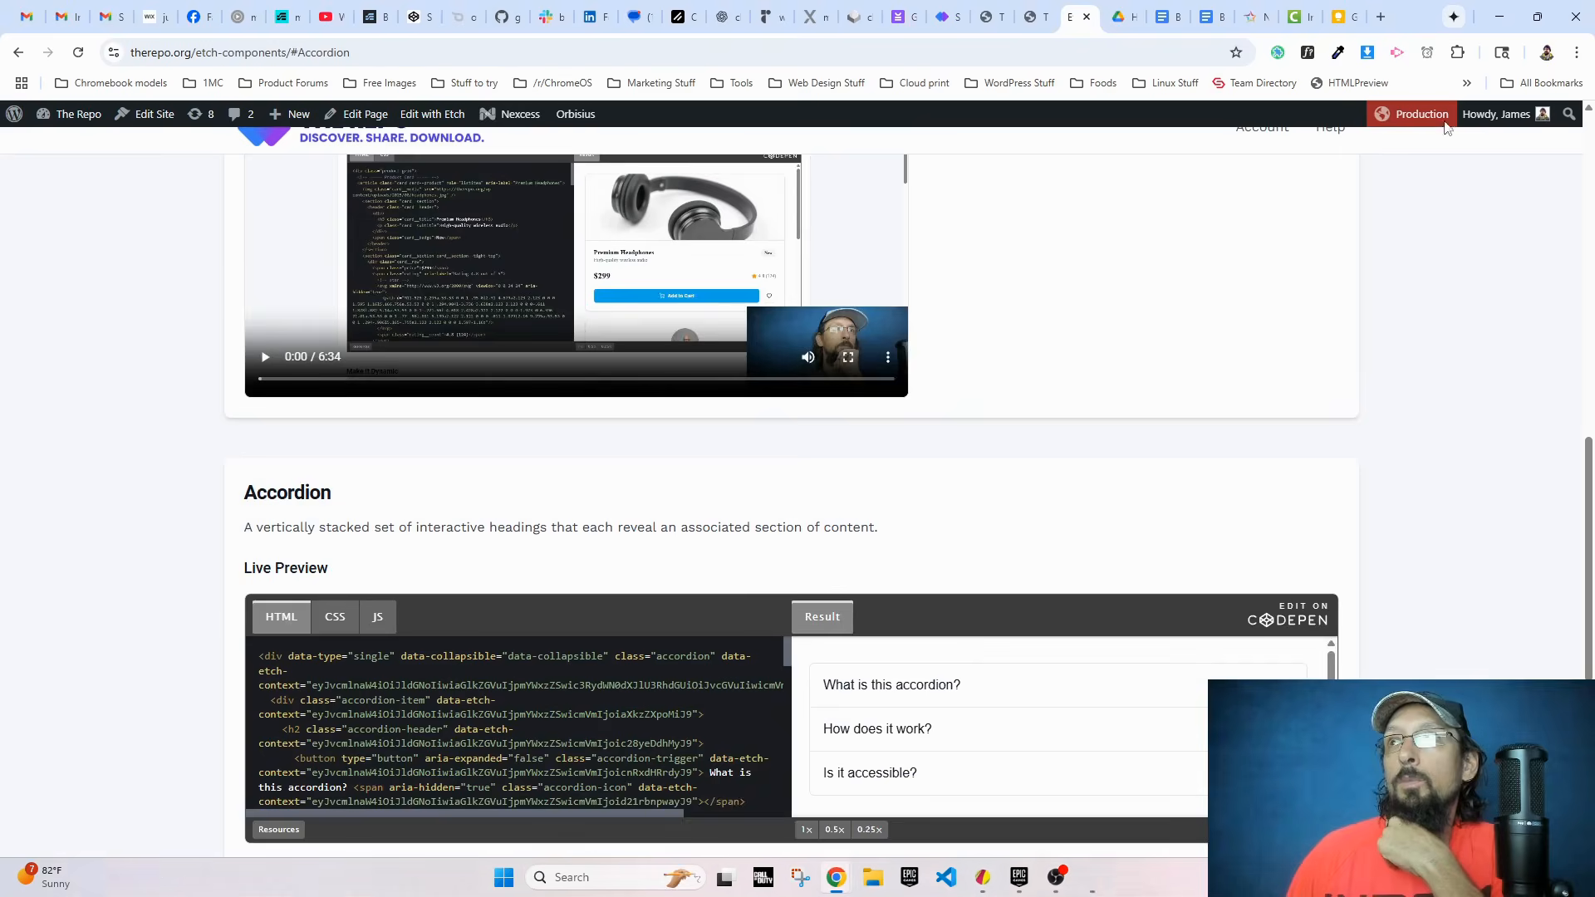
Step: In the Etch editor, move the JavaScript change listener from the select element to the looped option element
click(1034, 17)
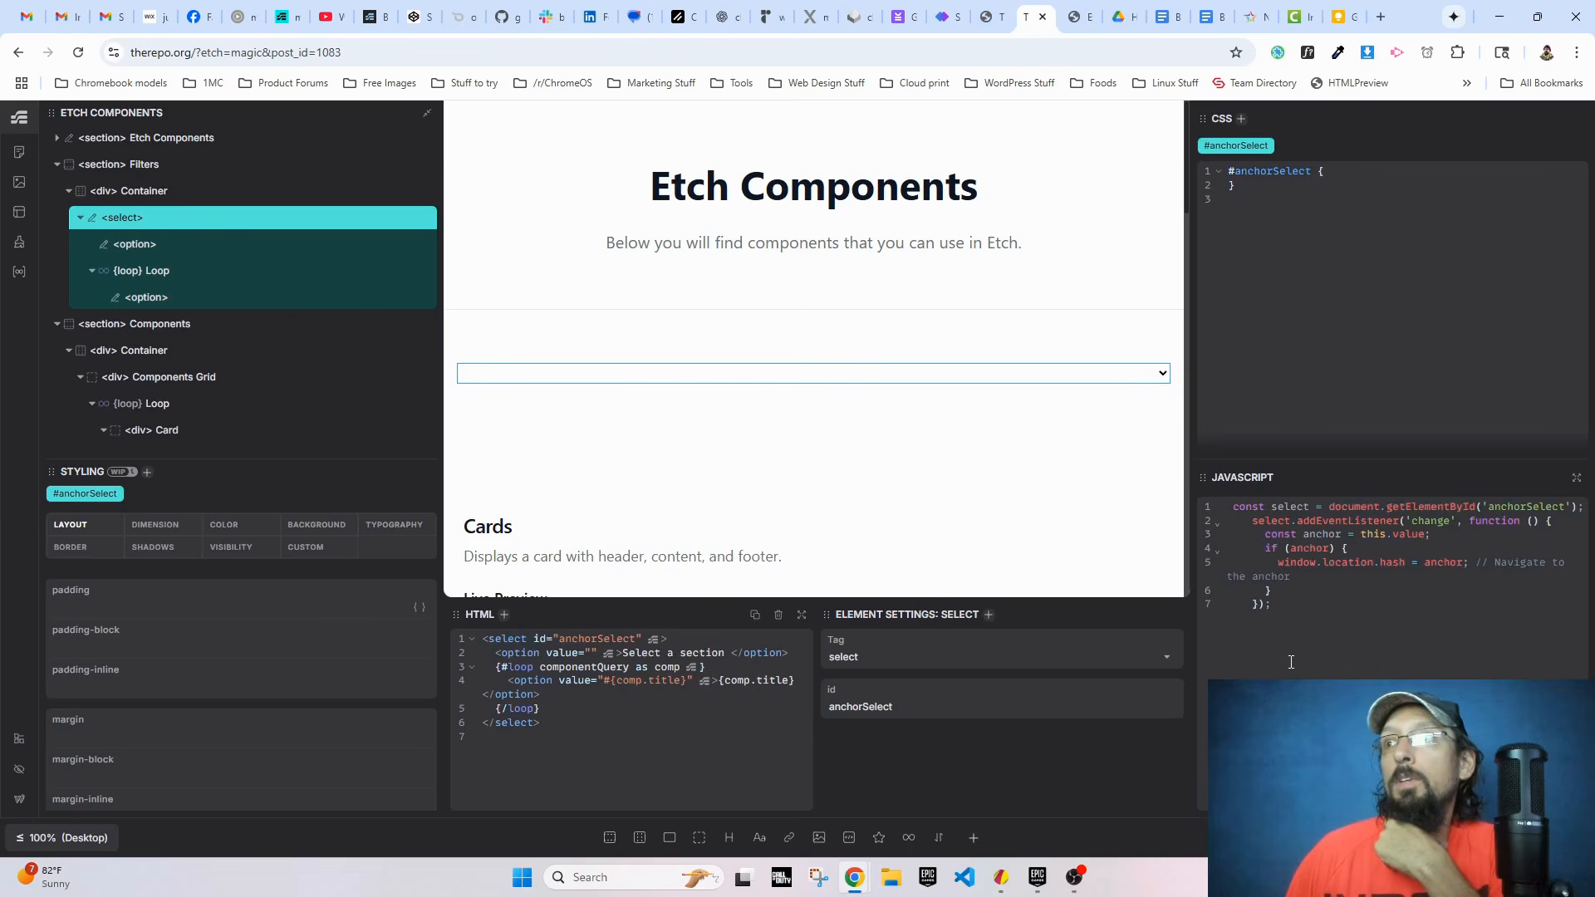
drag(1291, 662, 1228, 506)
key(ctrl+c)
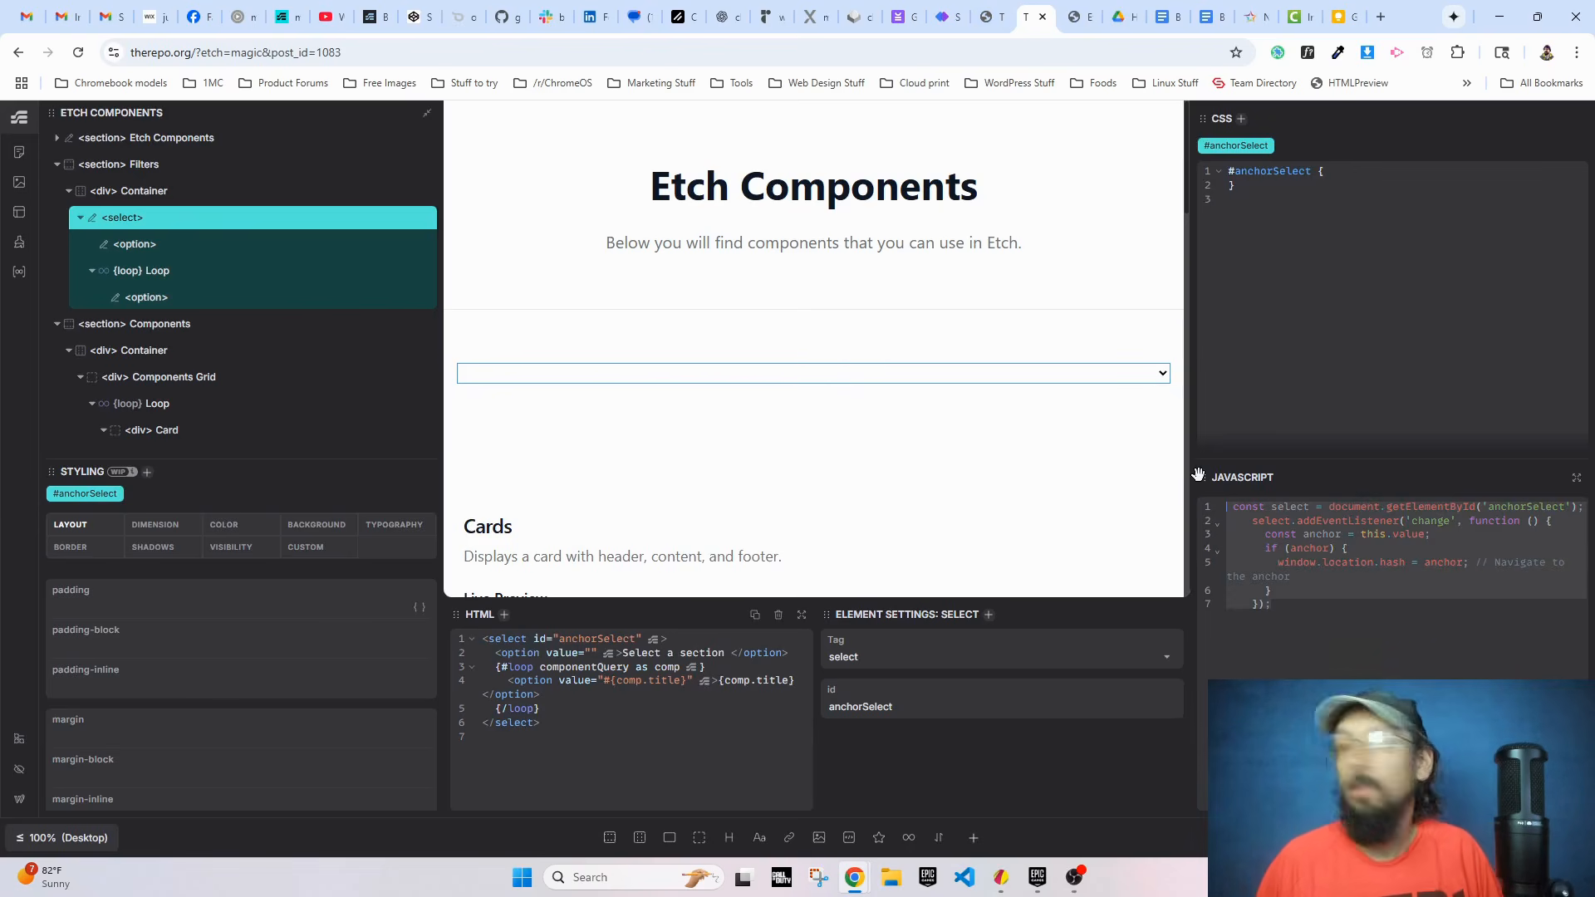
key(BackSpace)
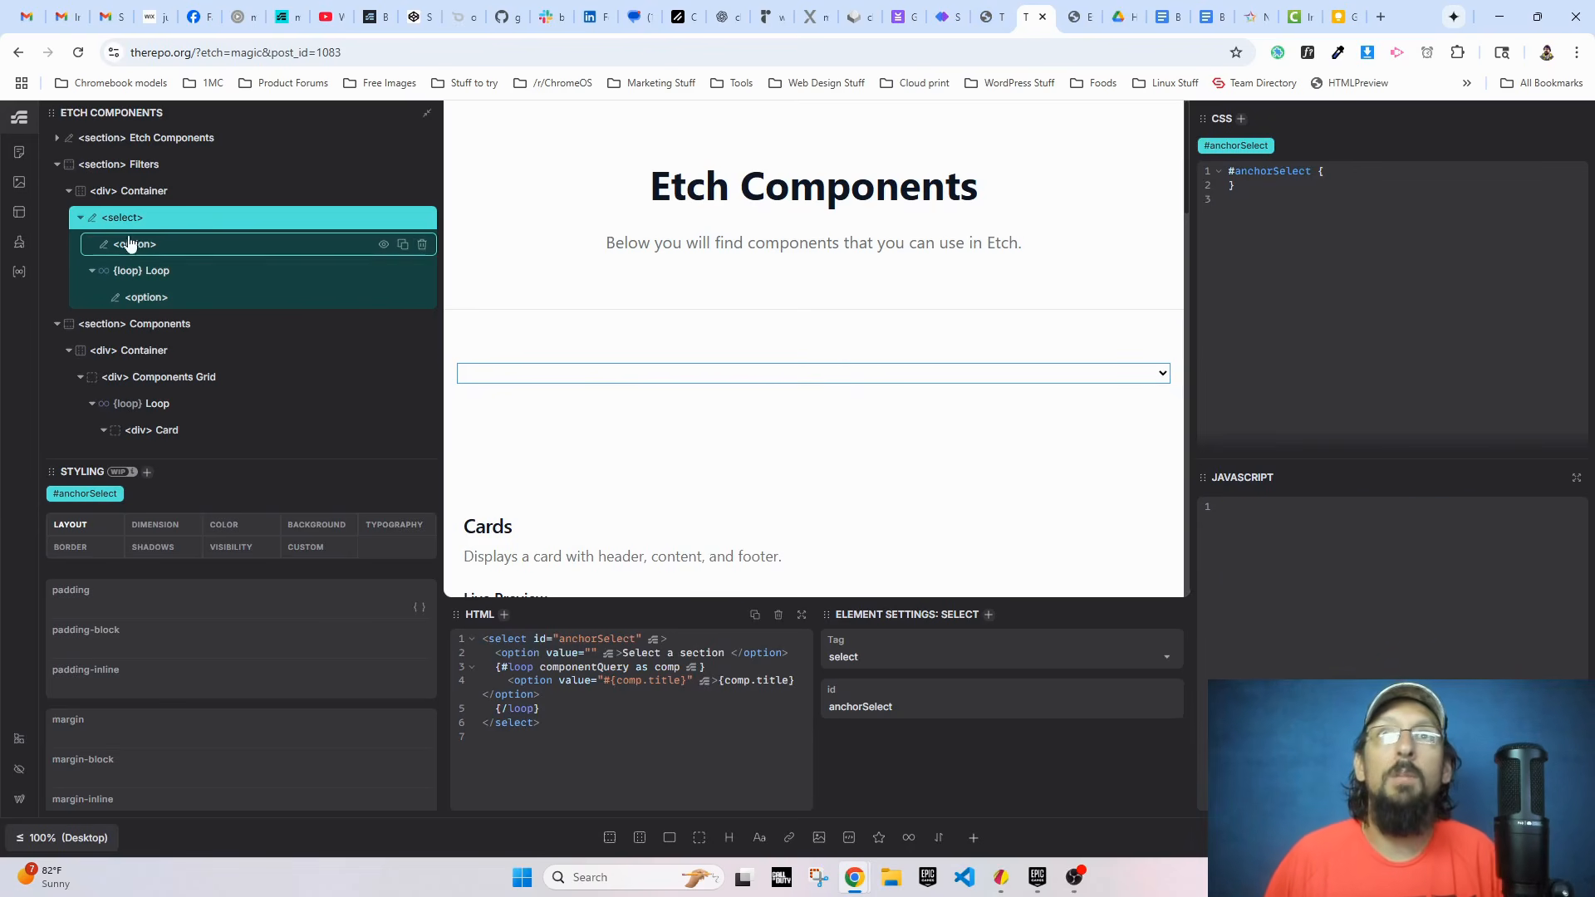
click(146, 297)
key(ctrl+v)
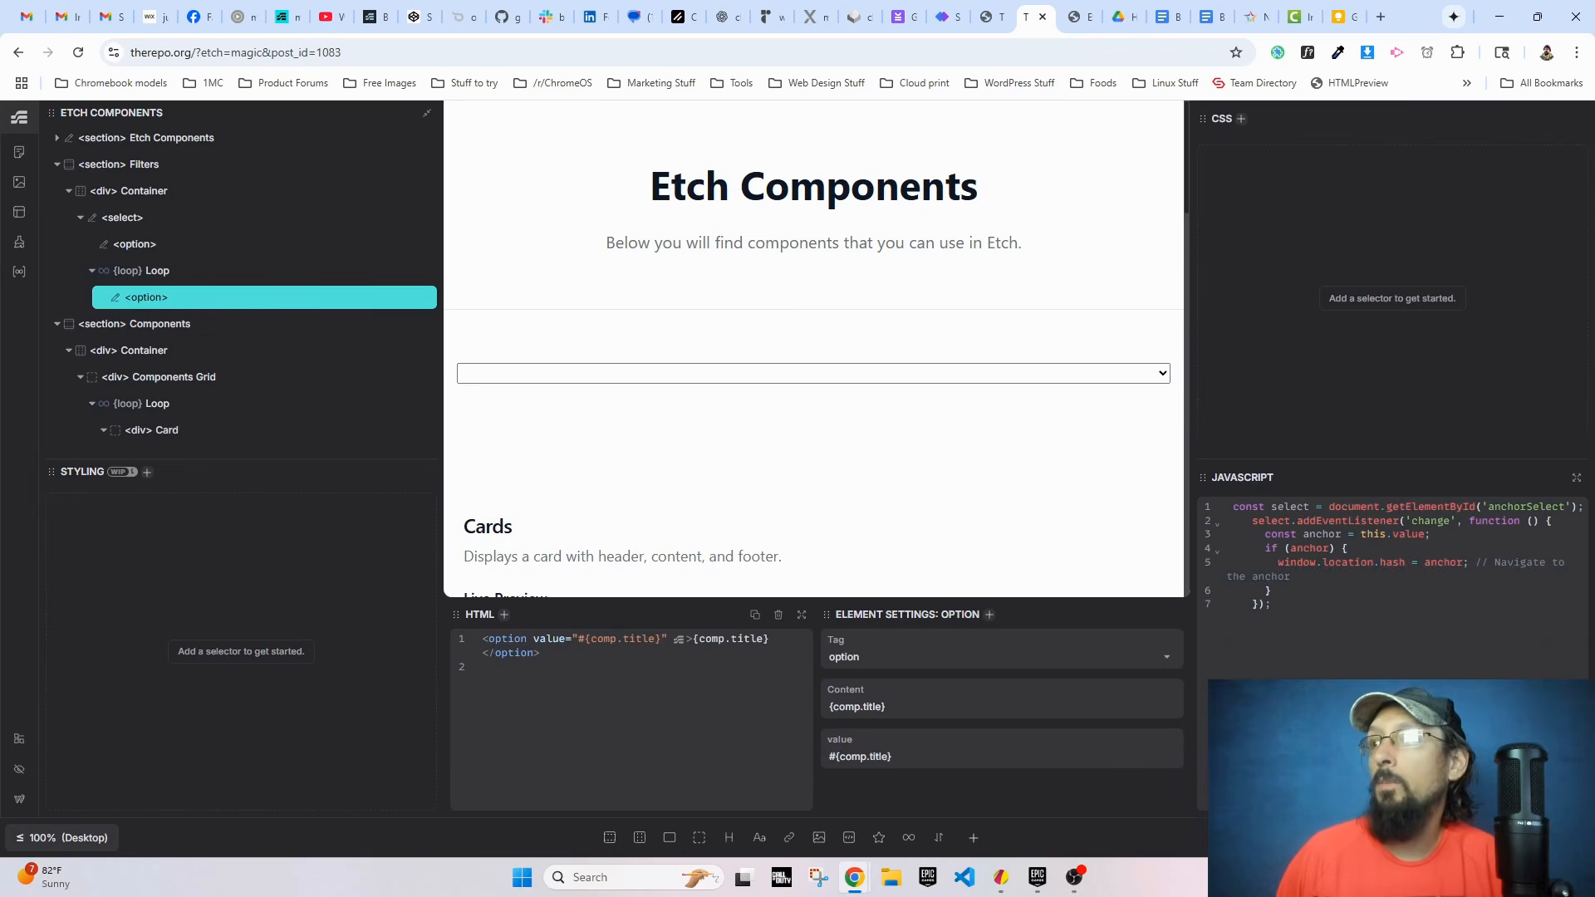
Step: Reload the live page and test the dropdown by choosing Accordion twice with the script on the looped option
click(1080, 17)
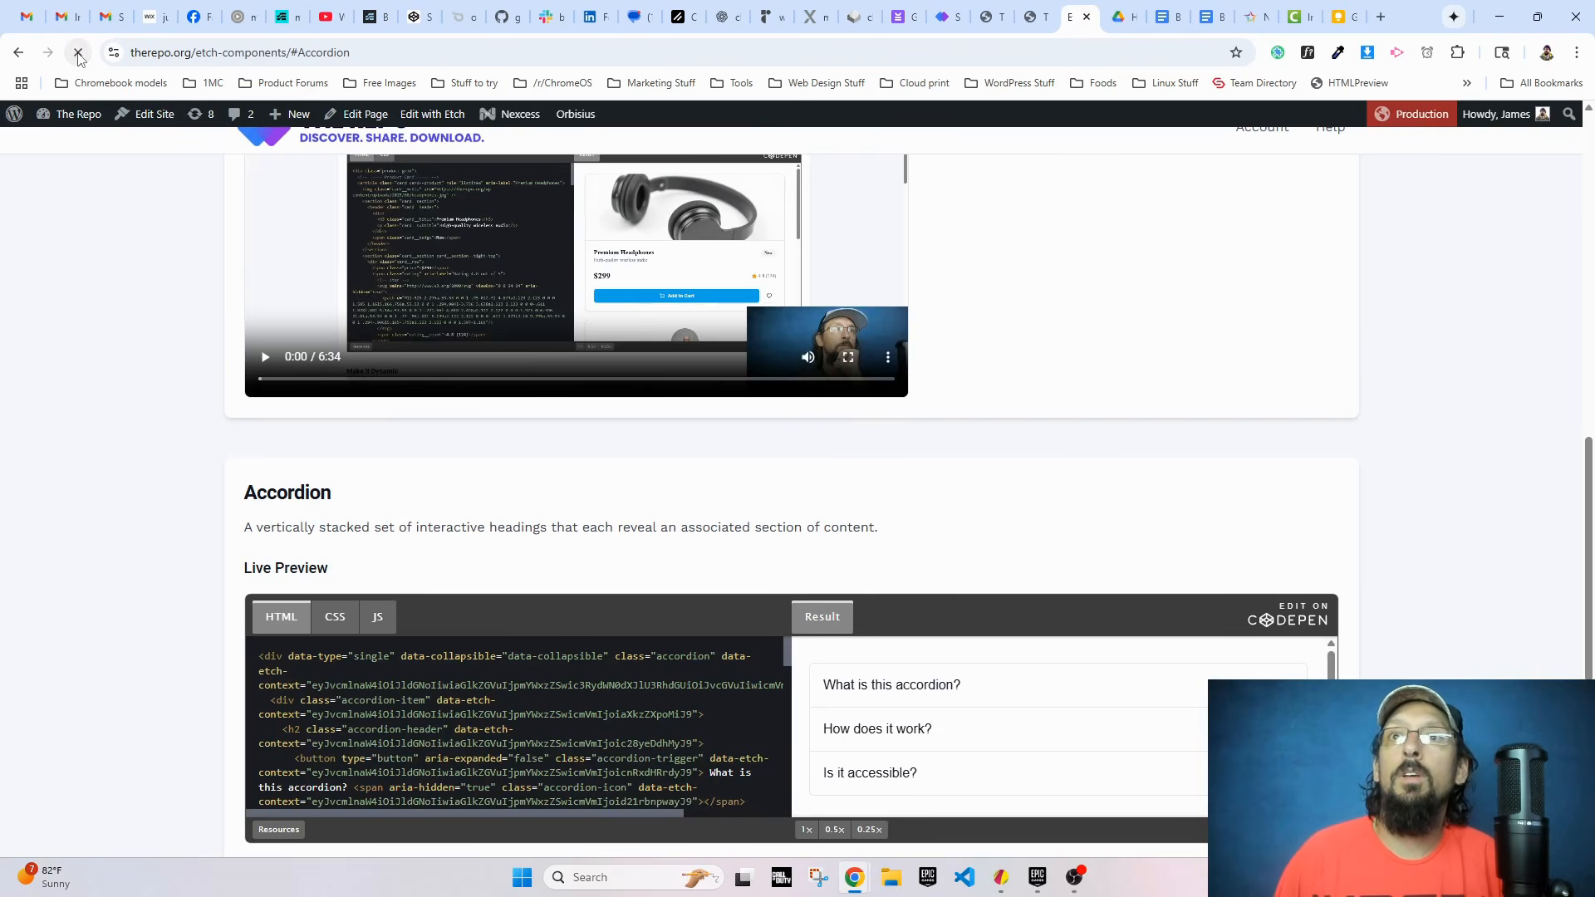
click(427, 456)
click(348, 521)
click(339, 455)
click(341, 518)
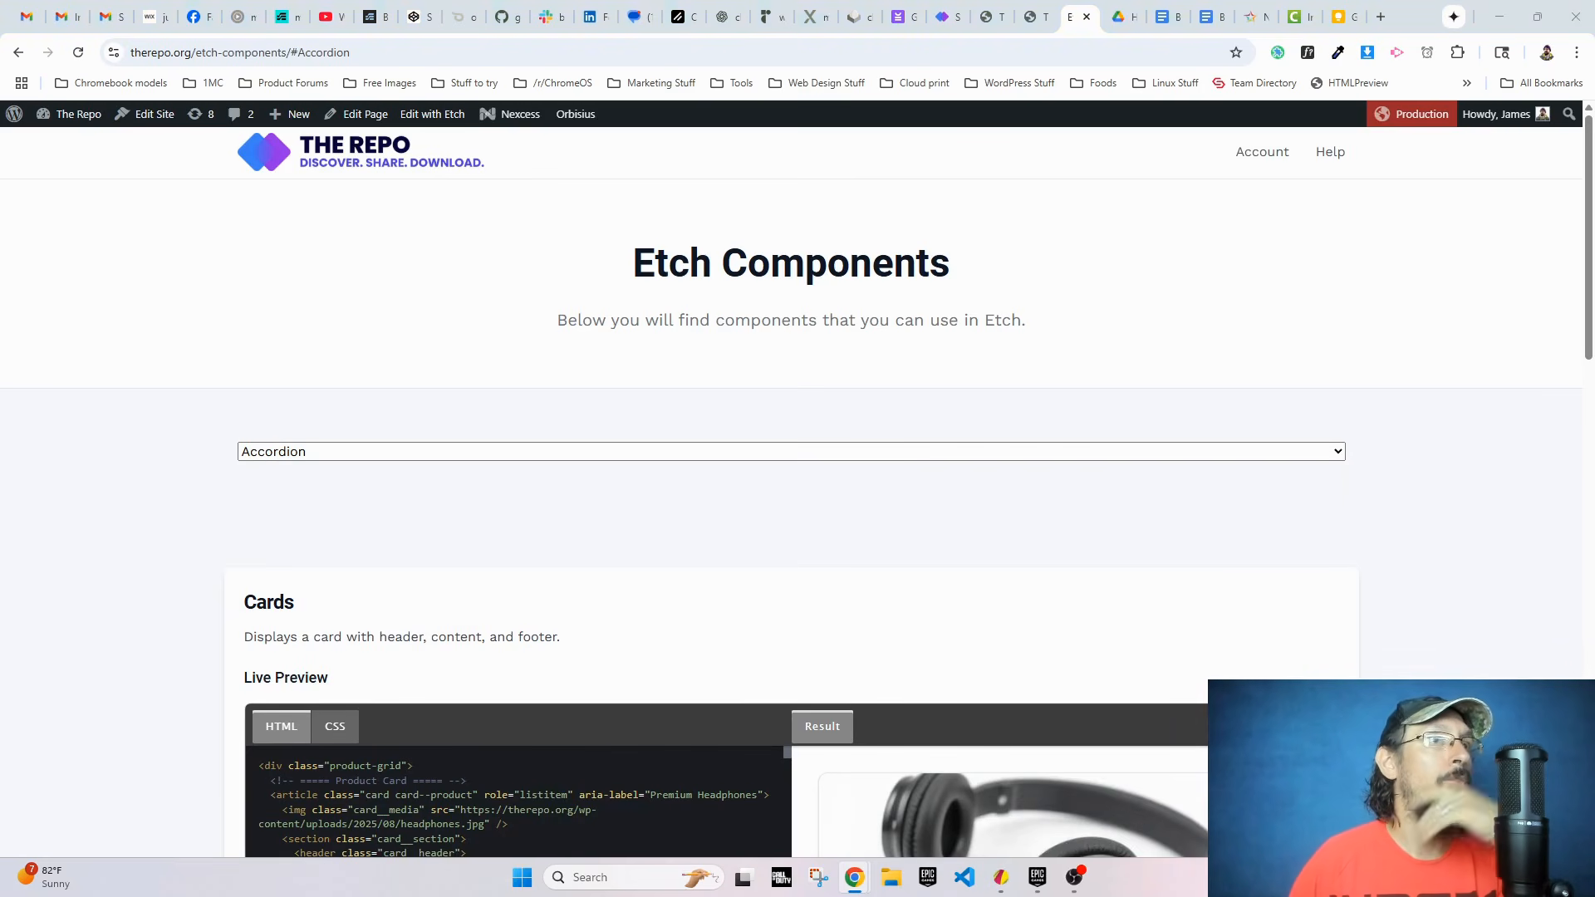
Step: Cut the JavaScript change listener from the looped option in the Etch editor and paste it back on the select element
click(1032, 17)
drag(1275, 605, 1219, 500)
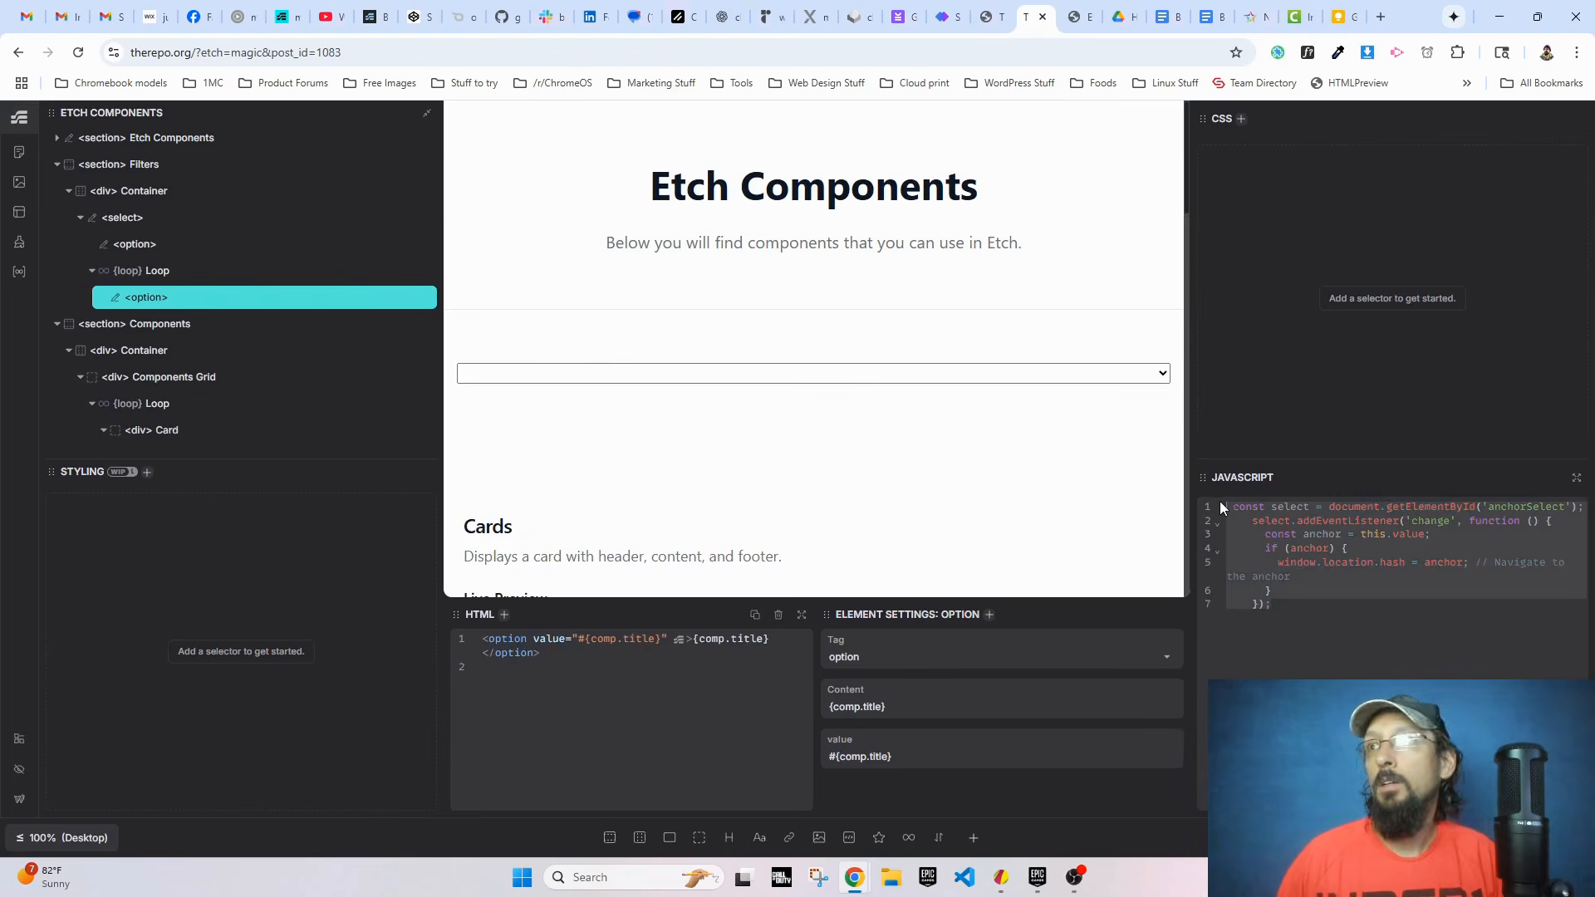
key(ctrl+x)
click(135, 243)
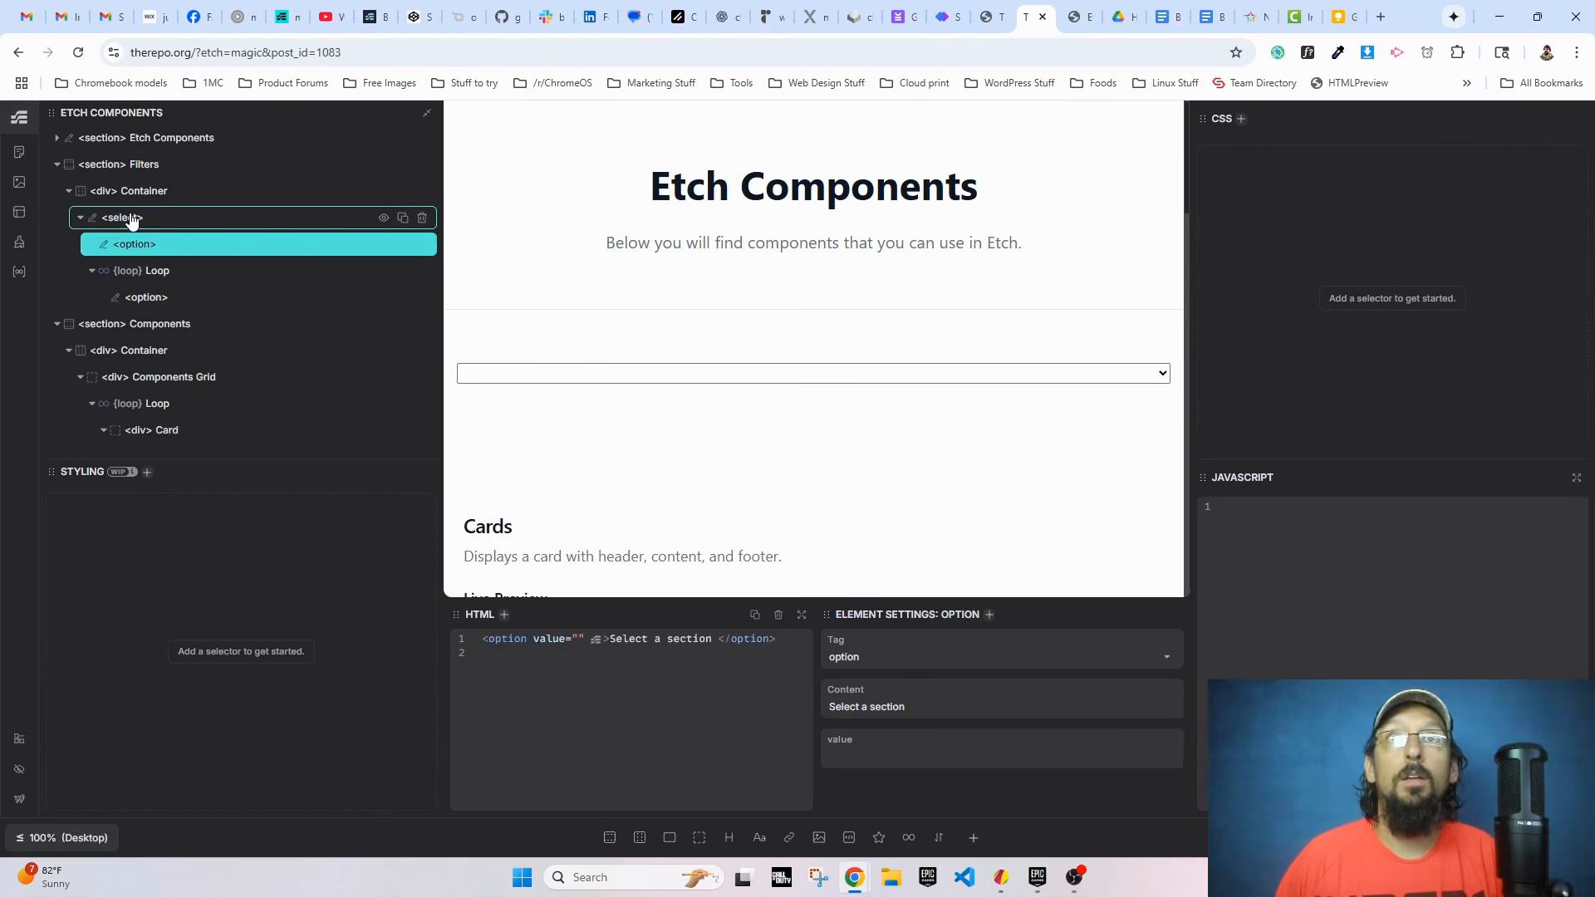
click(122, 217)
key(ctrl+v)
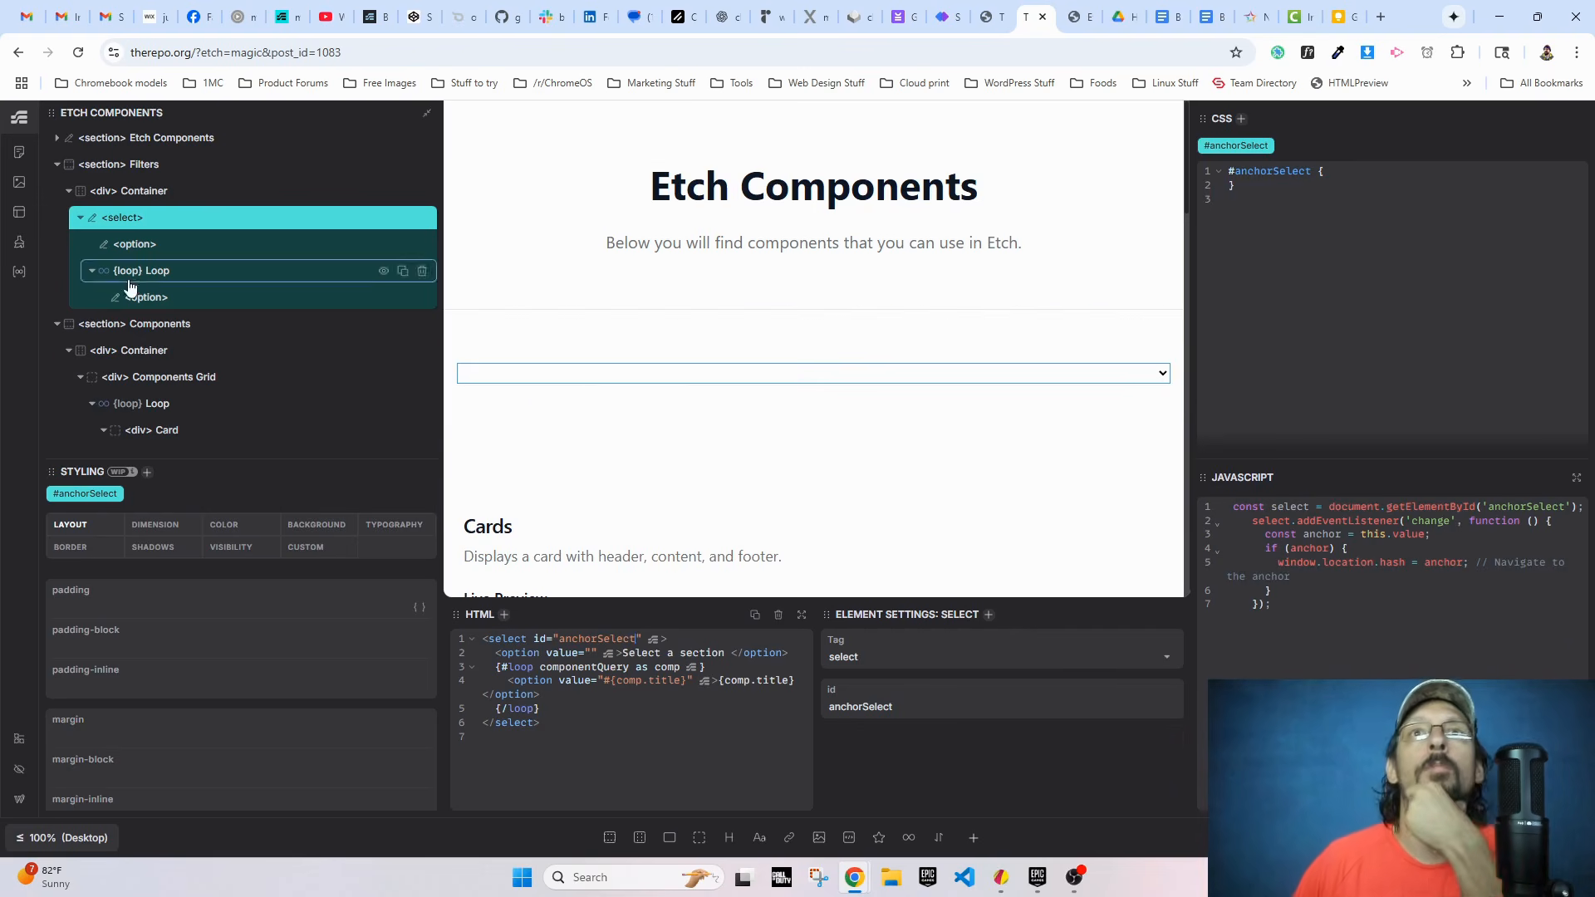
Step: Review the settings and JavaScript of the filter's option, loop, container and select elements
click(140, 244)
click(136, 222)
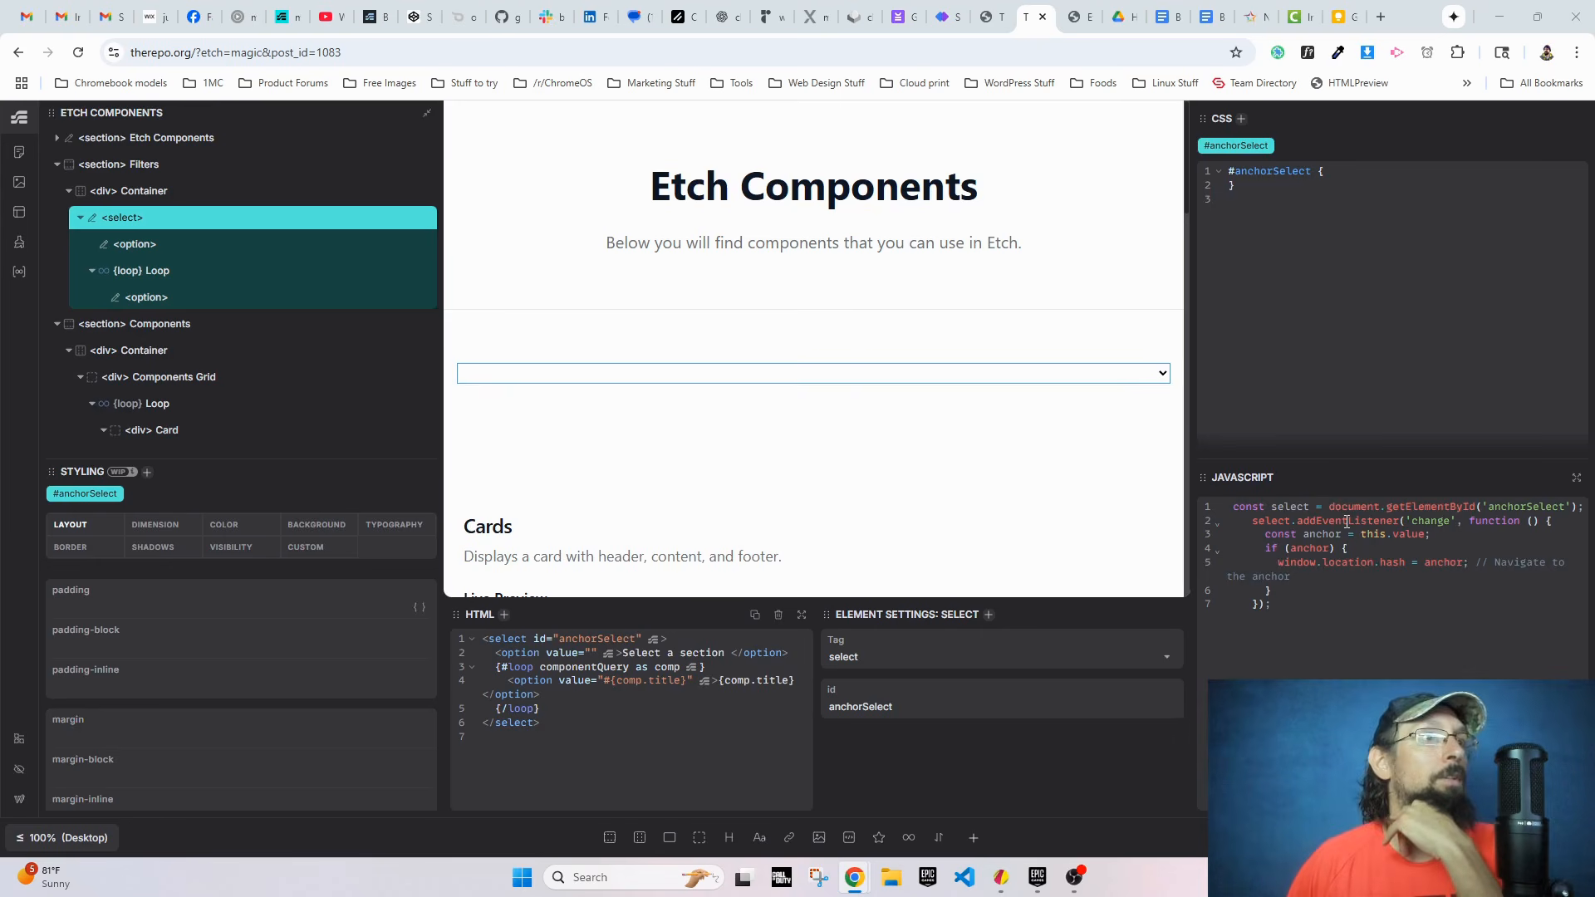
click(125, 276)
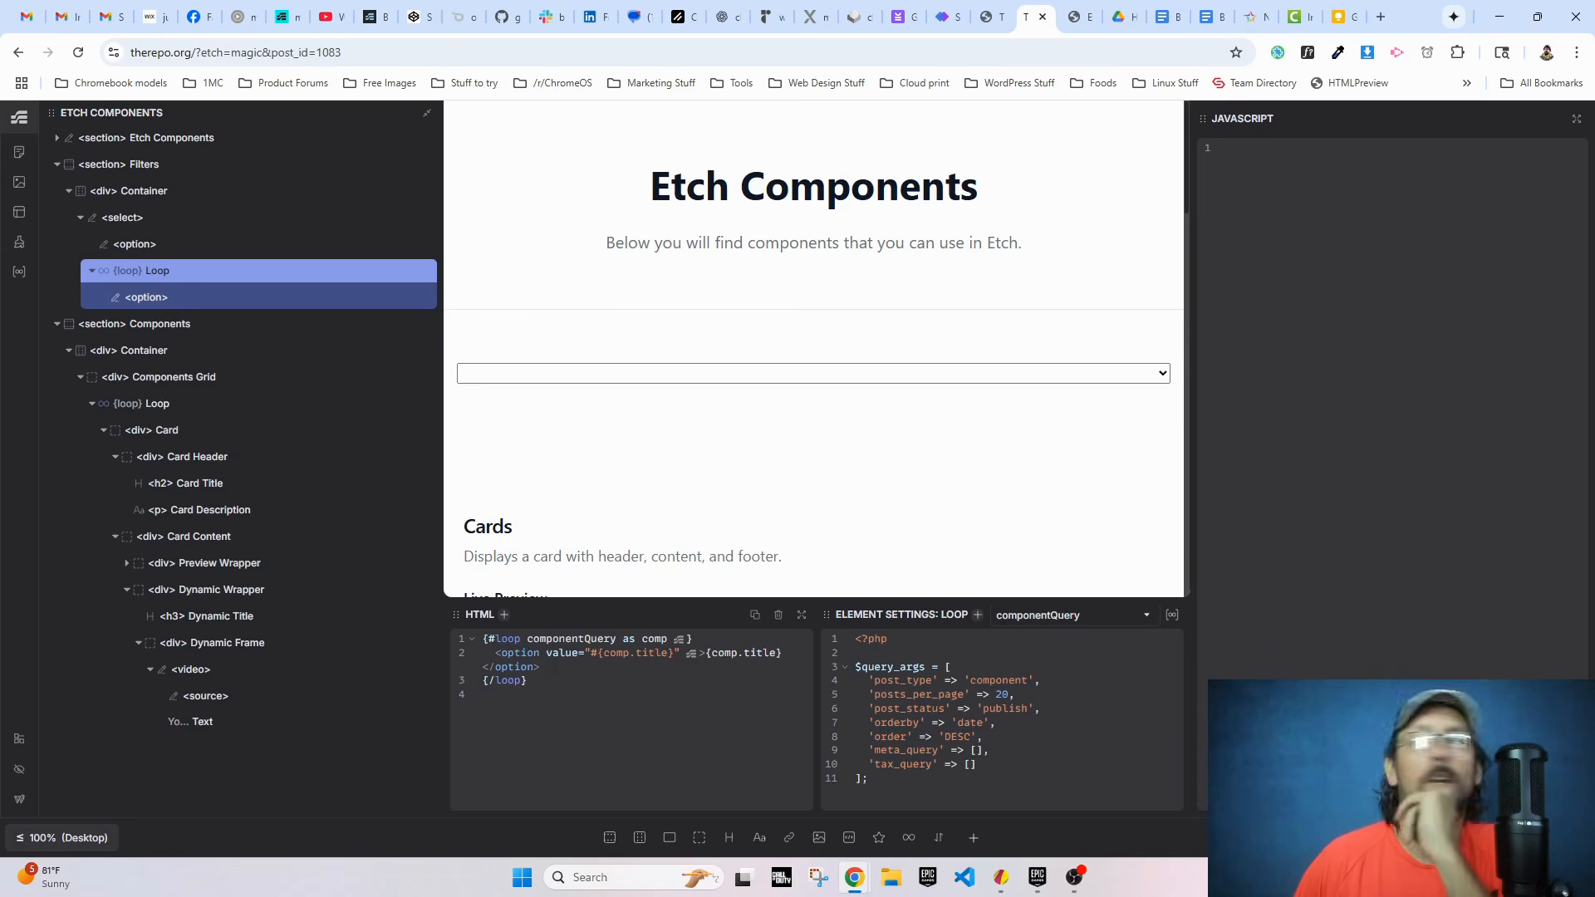
click(130, 192)
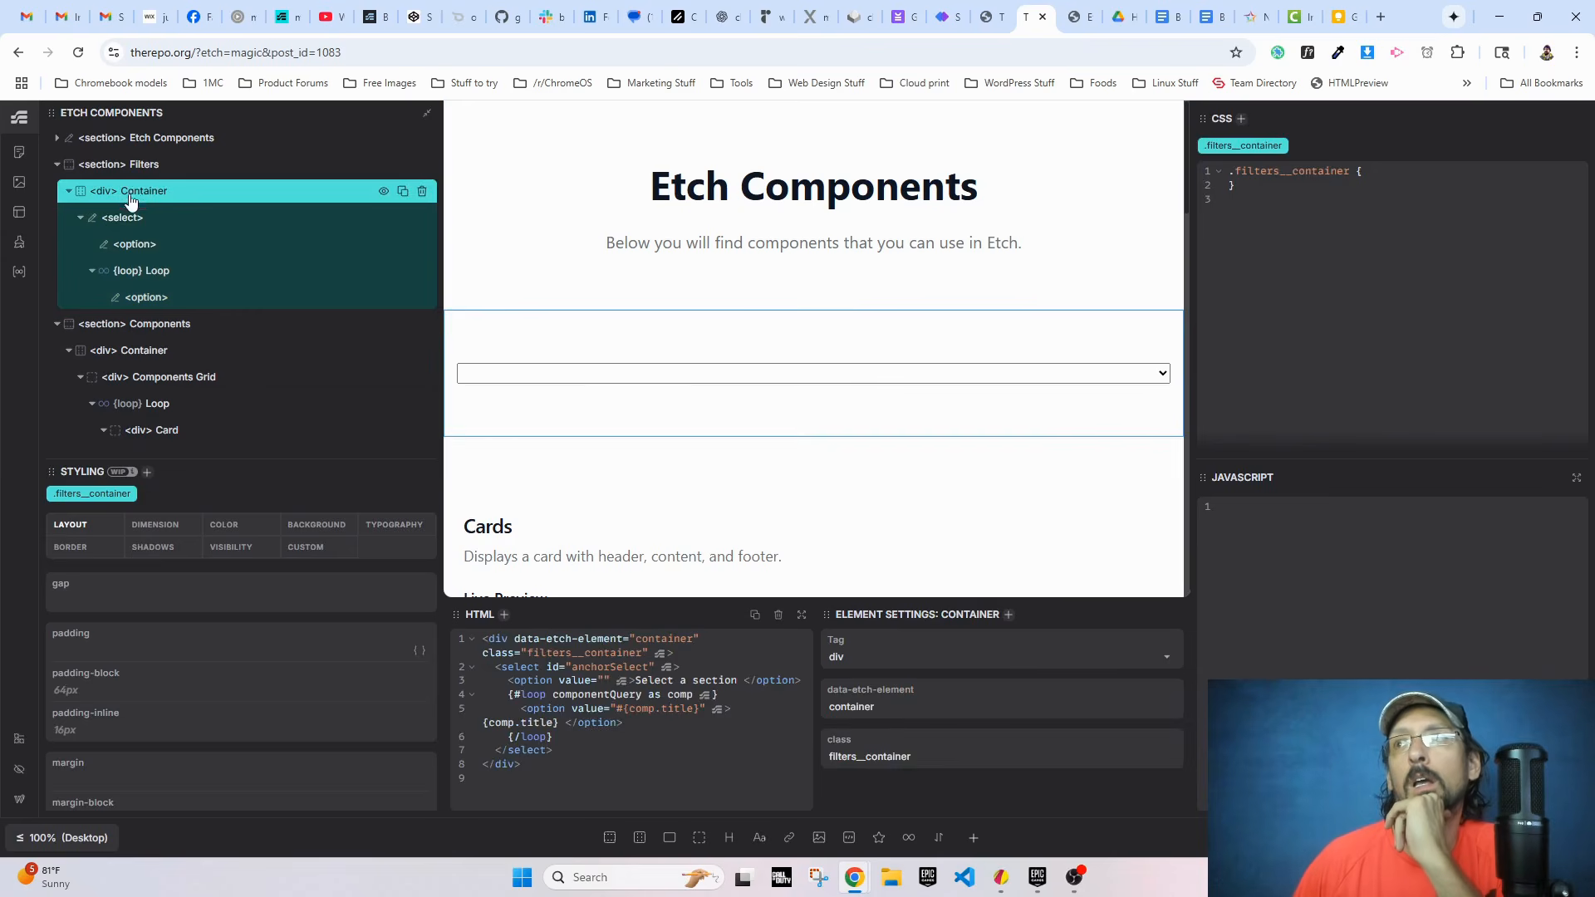
click(125, 218)
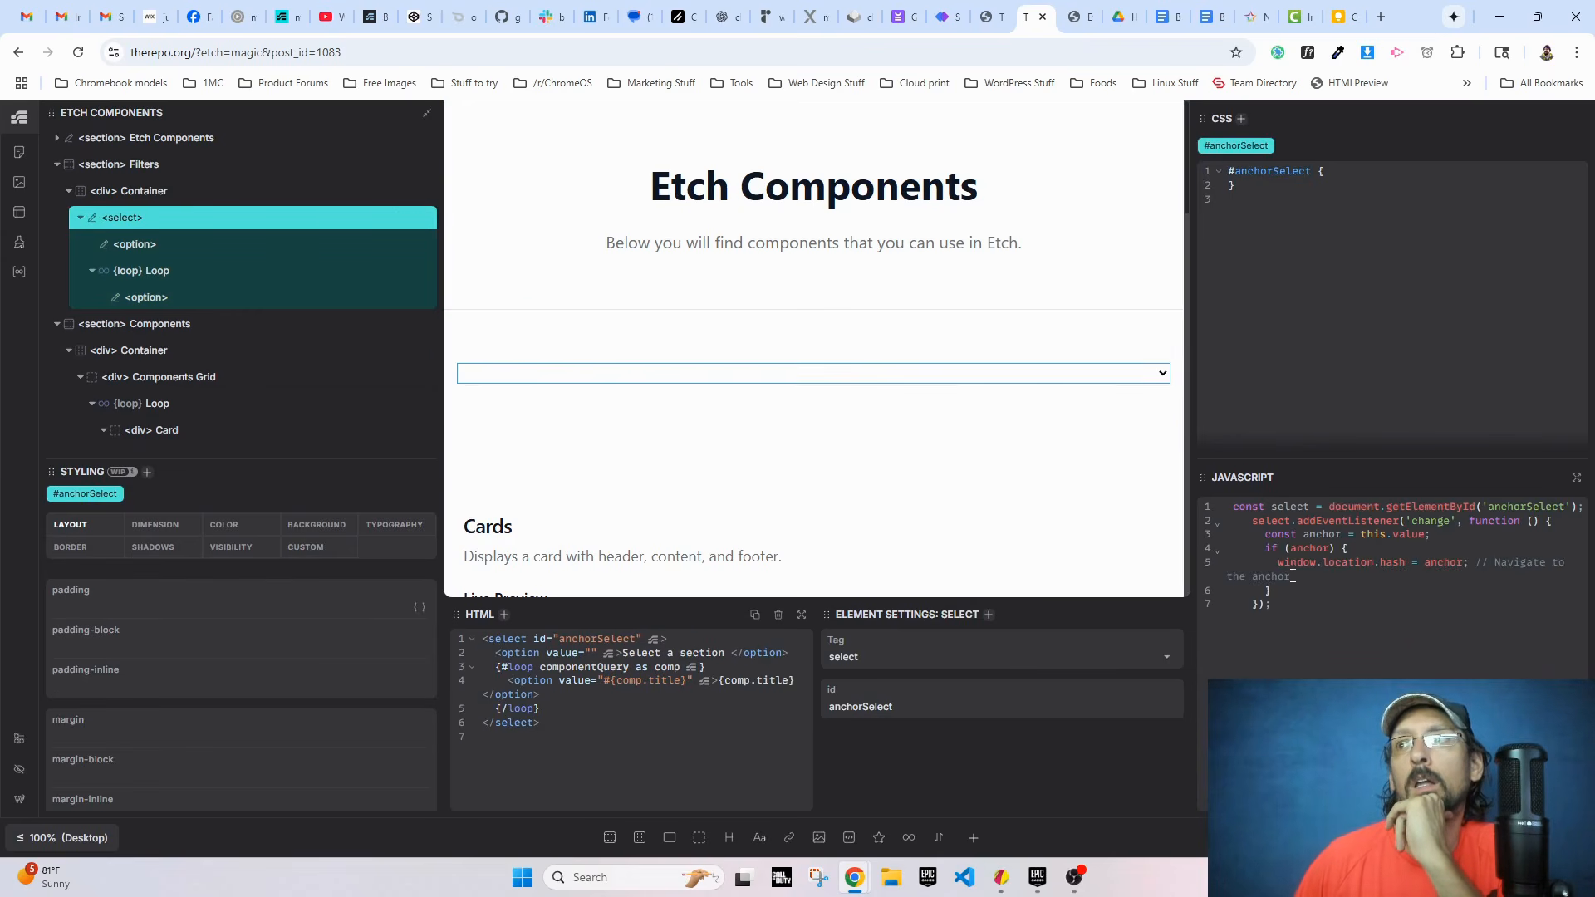
Step: Remove the trailing "Navigate to the anchor" comment from the window.location.hash line in the select element's JavaScript
drag(1295, 575, 1469, 563)
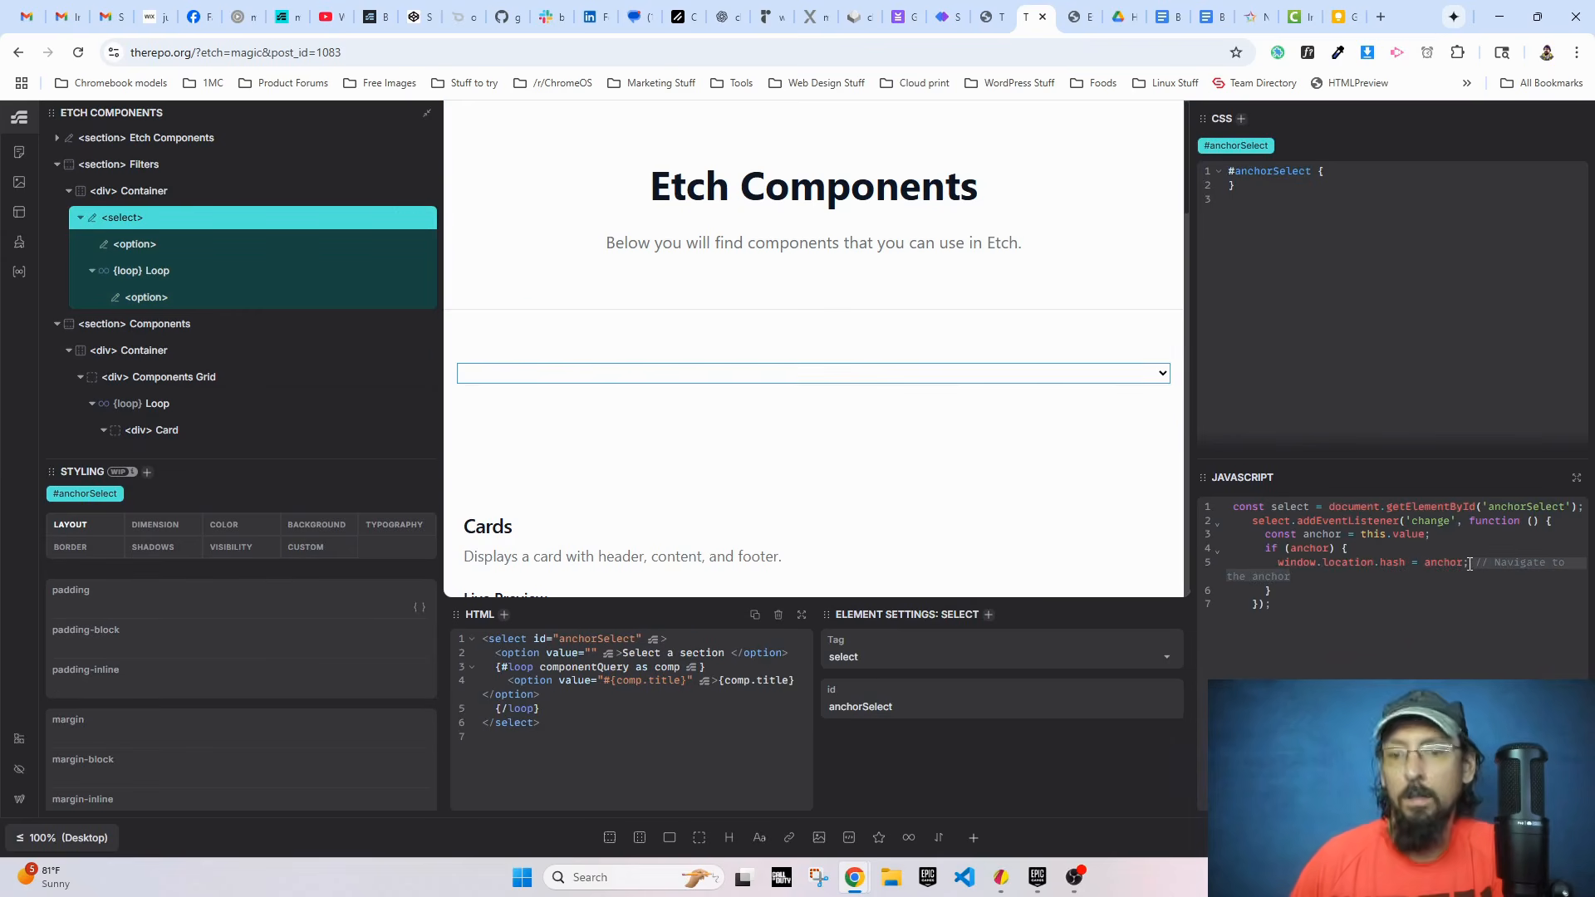
key(BackSpace)
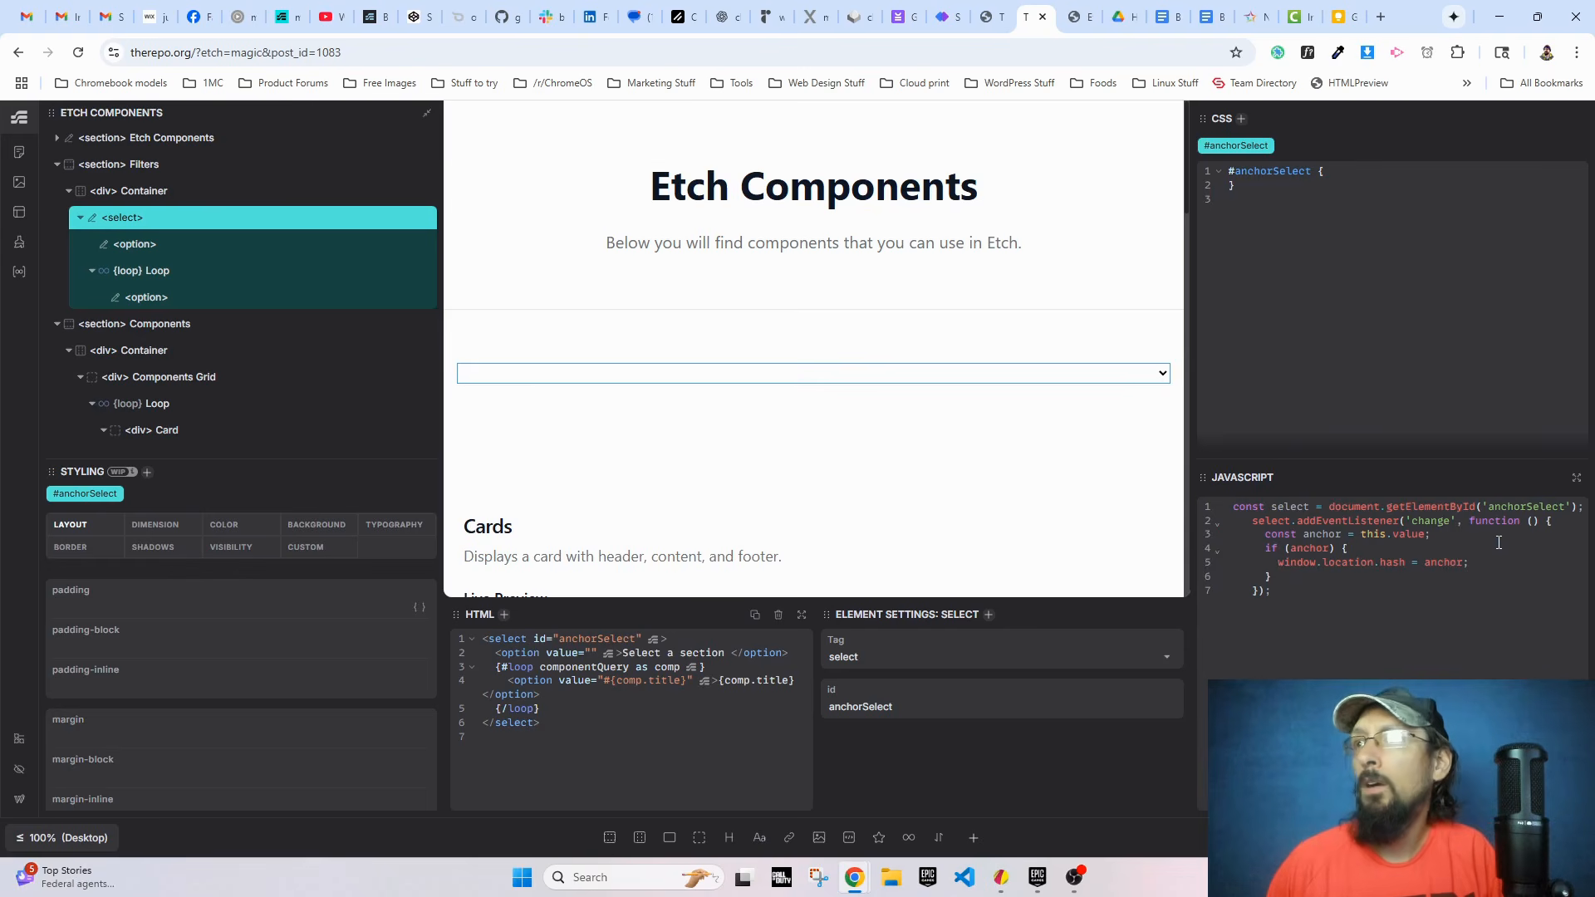
Step: Reload the live Etch Components page without the #Accordion anchor and test the filter by choosing Accordion
click(1075, 17)
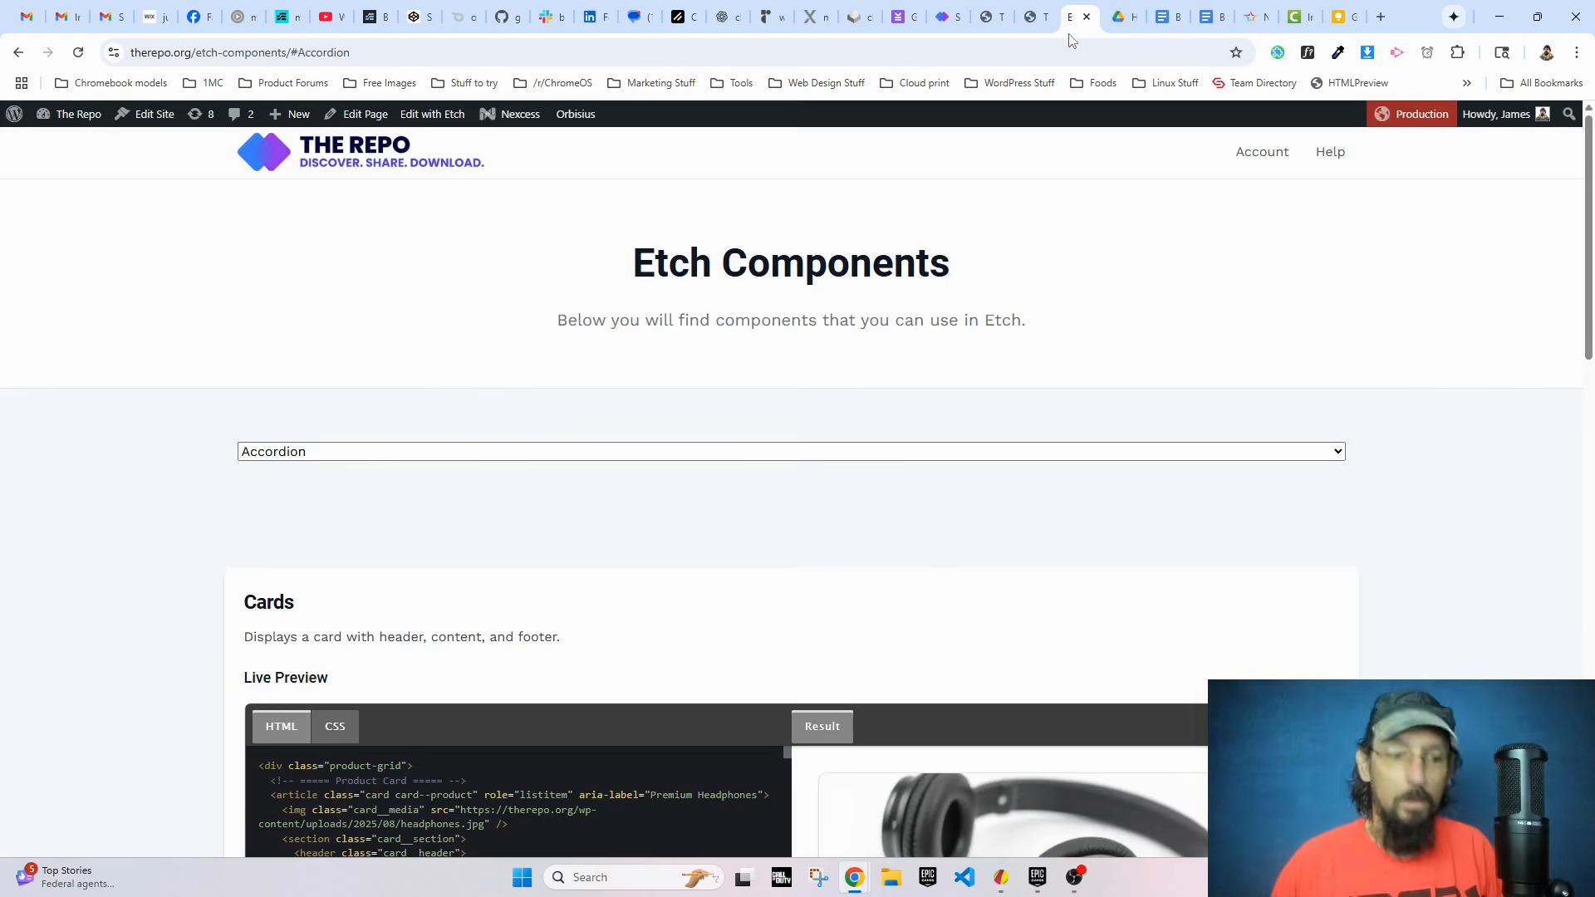
drag(328, 53, 437, 69)
key(BackSpace)
key(Return)
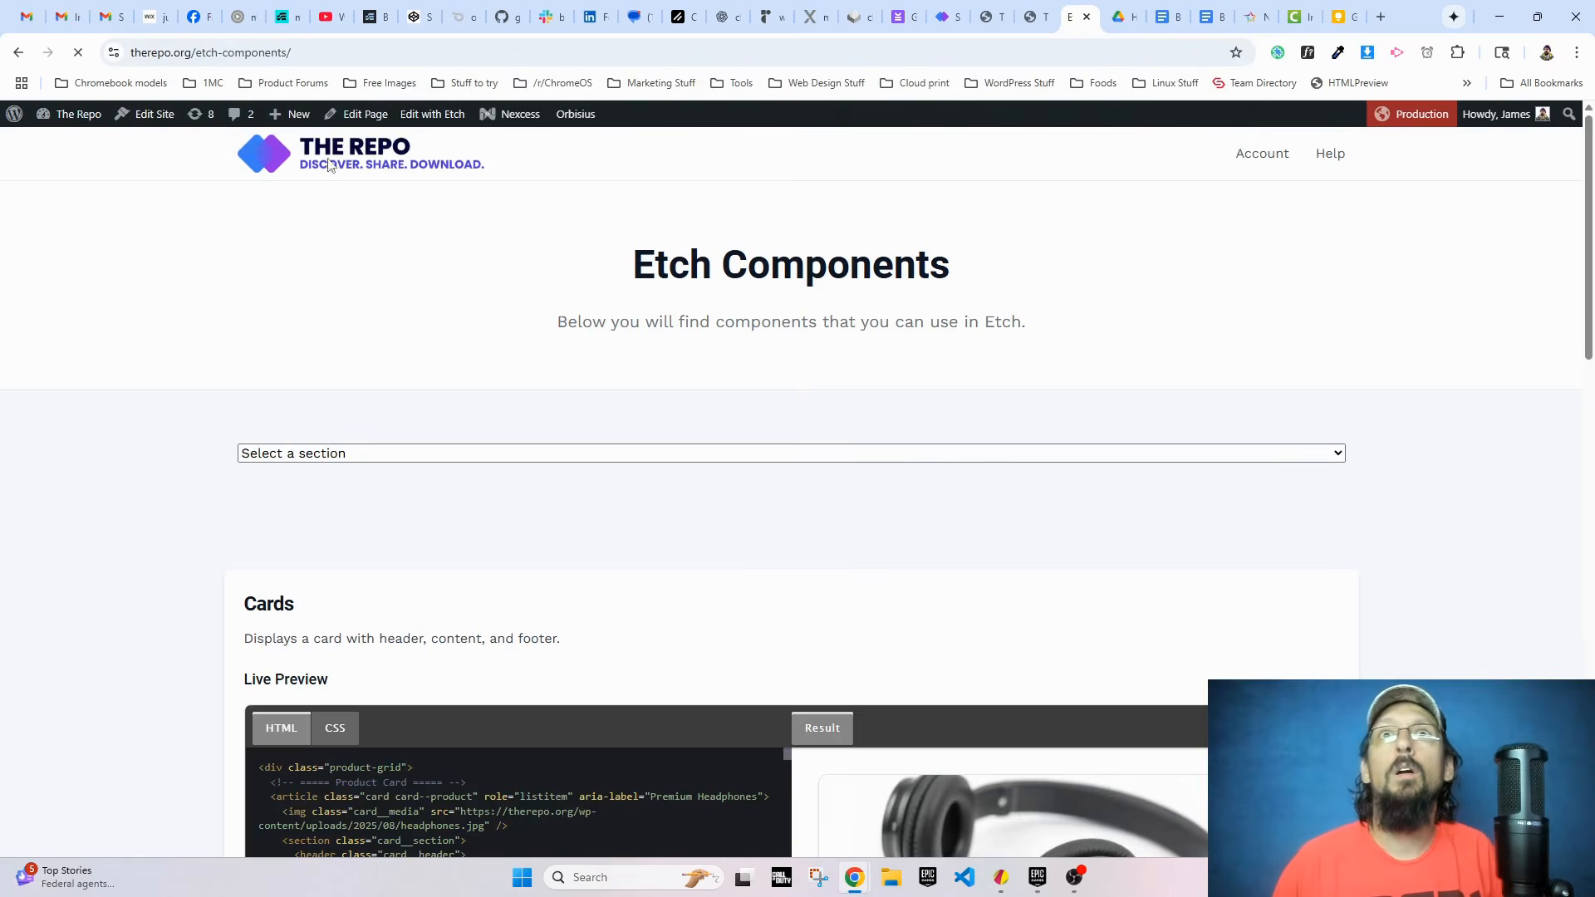
click(320, 452)
click(309, 520)
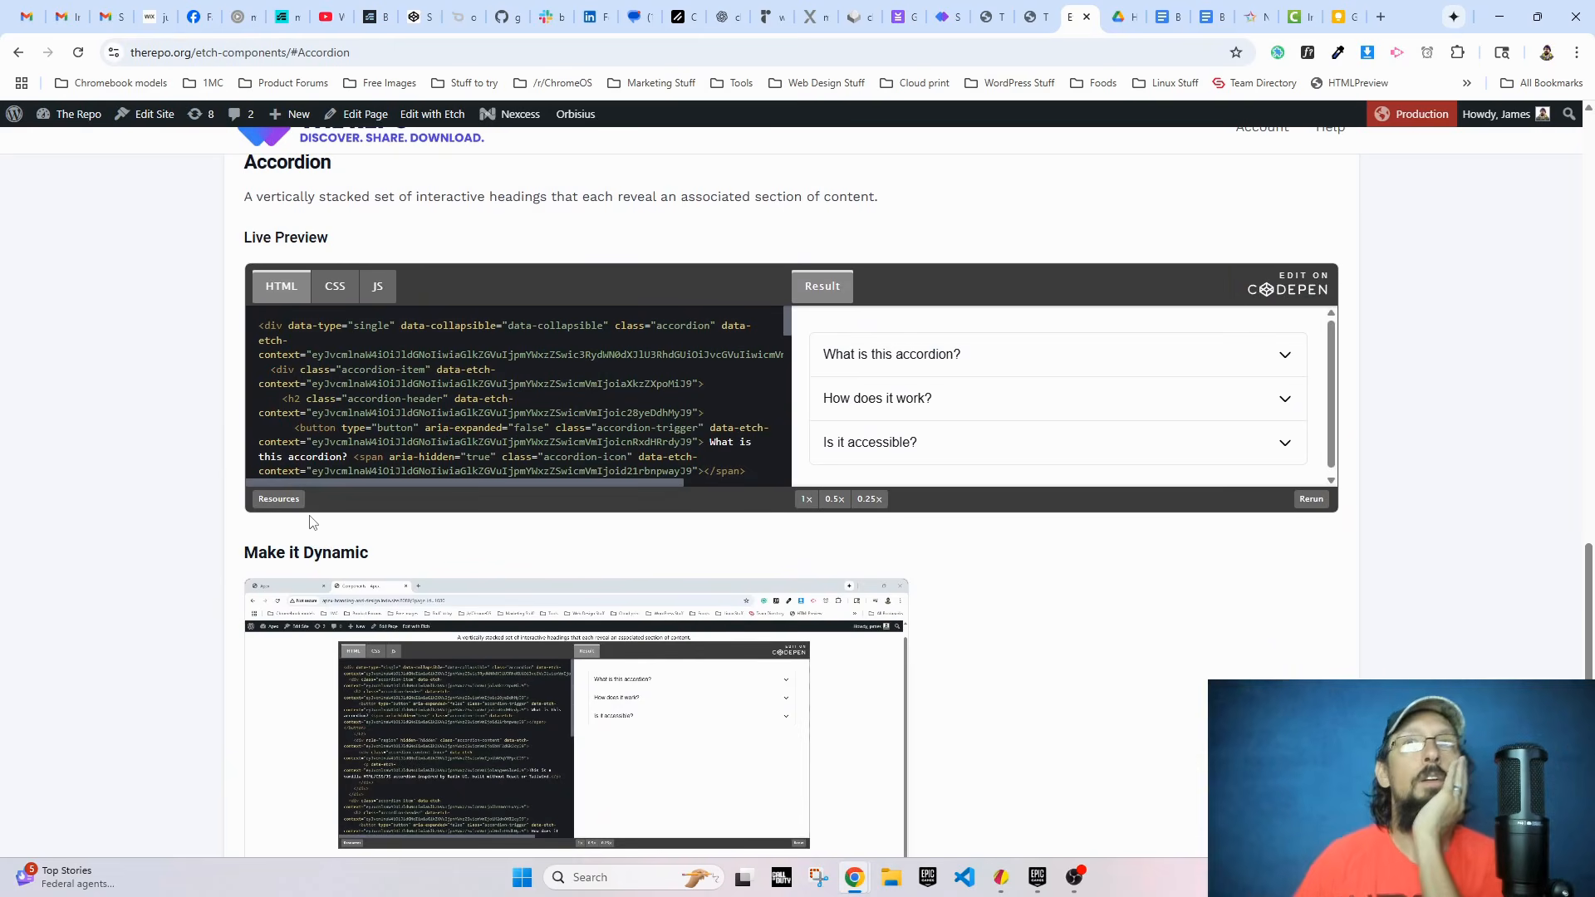
Step: Return to the live page's filter and test switching to Cards and back to Accordion
scroll(354, 530, up, 8)
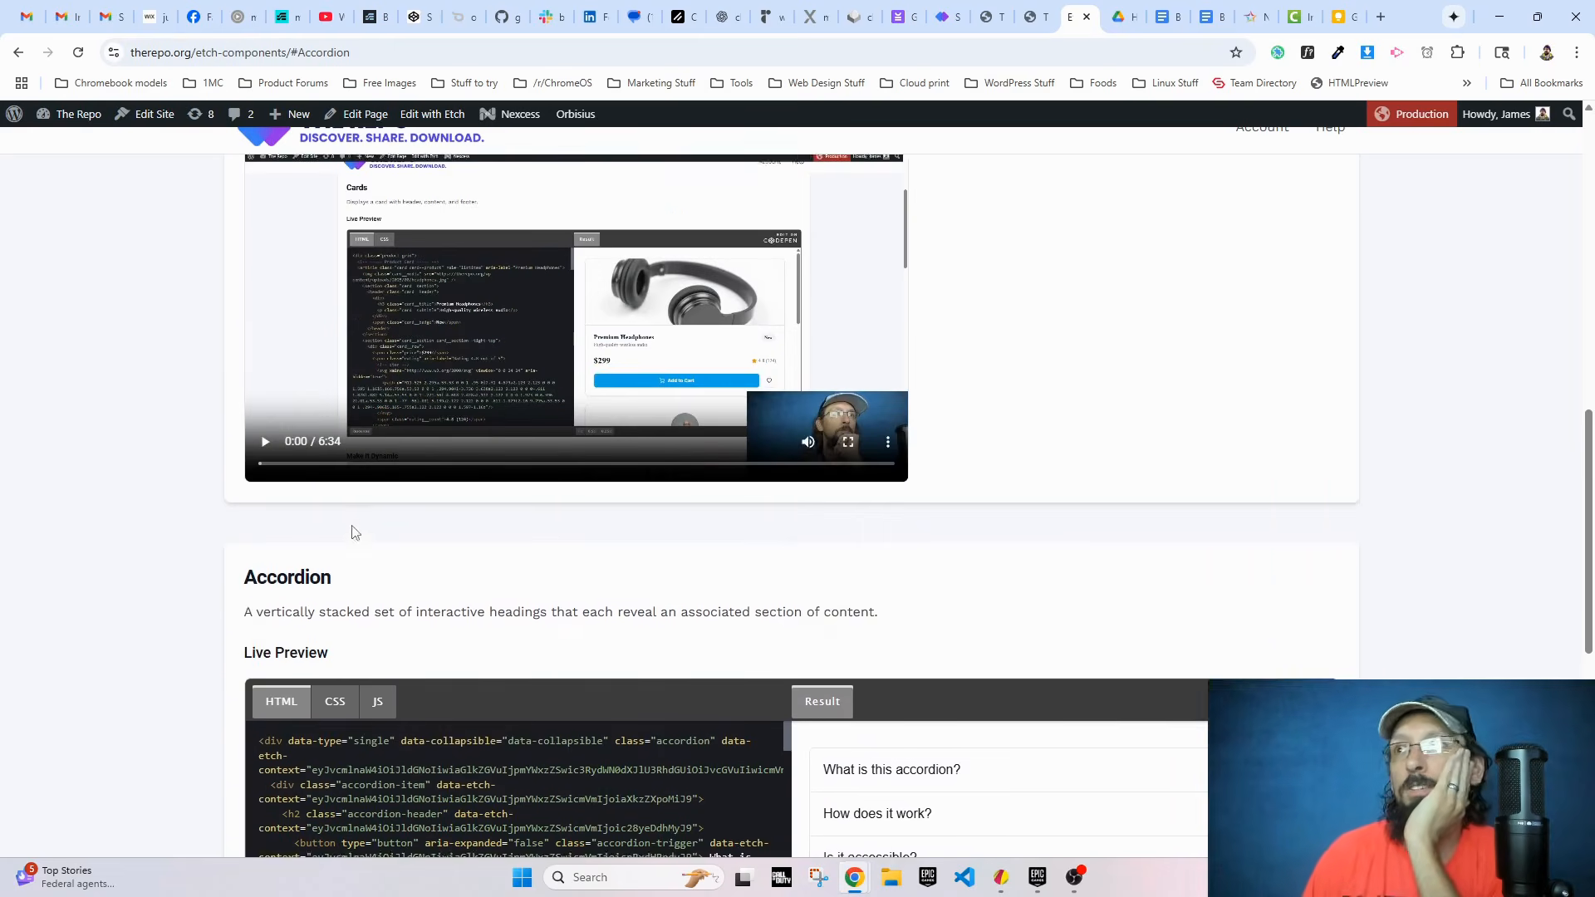
scroll(353, 530, up, 6)
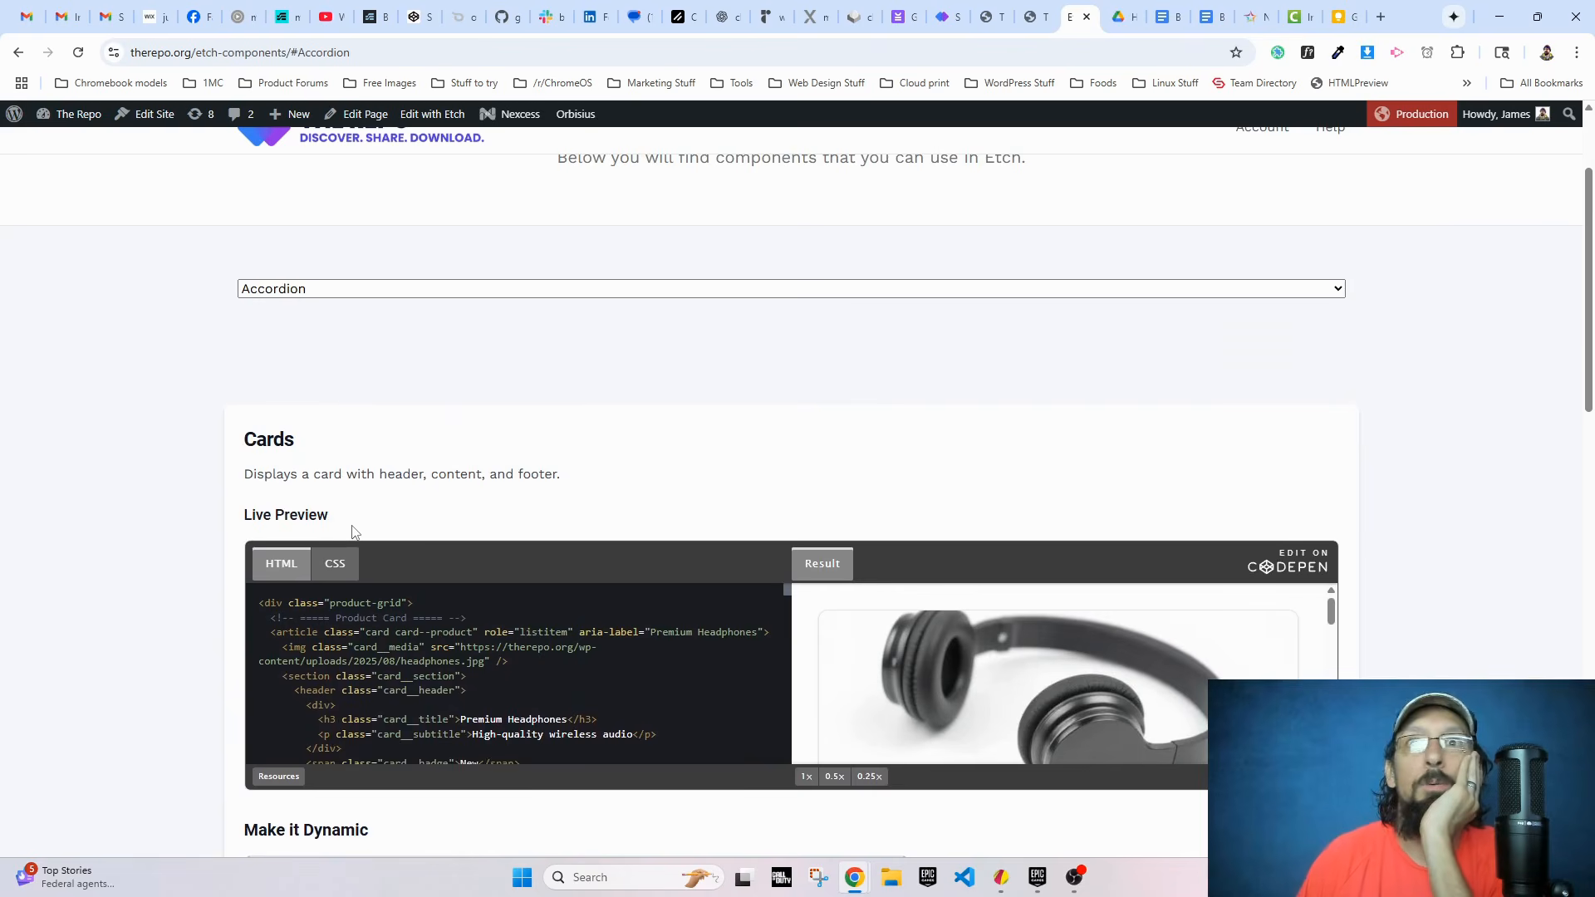
scroll(342, 535, up, 2)
click(359, 454)
click(354, 496)
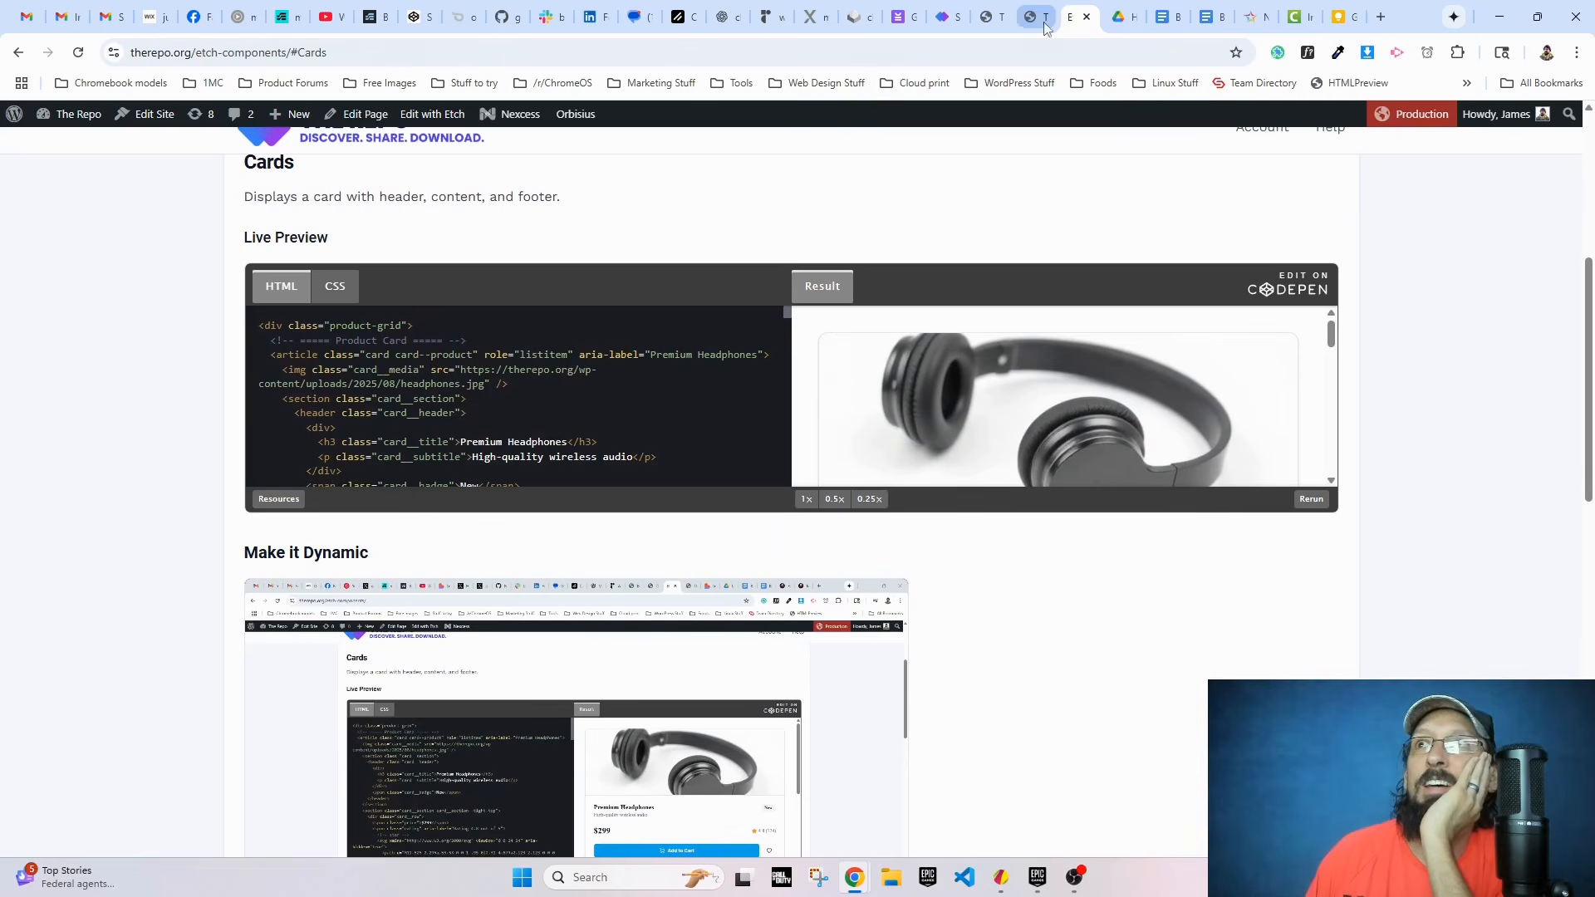
scroll(370, 249, up, 5)
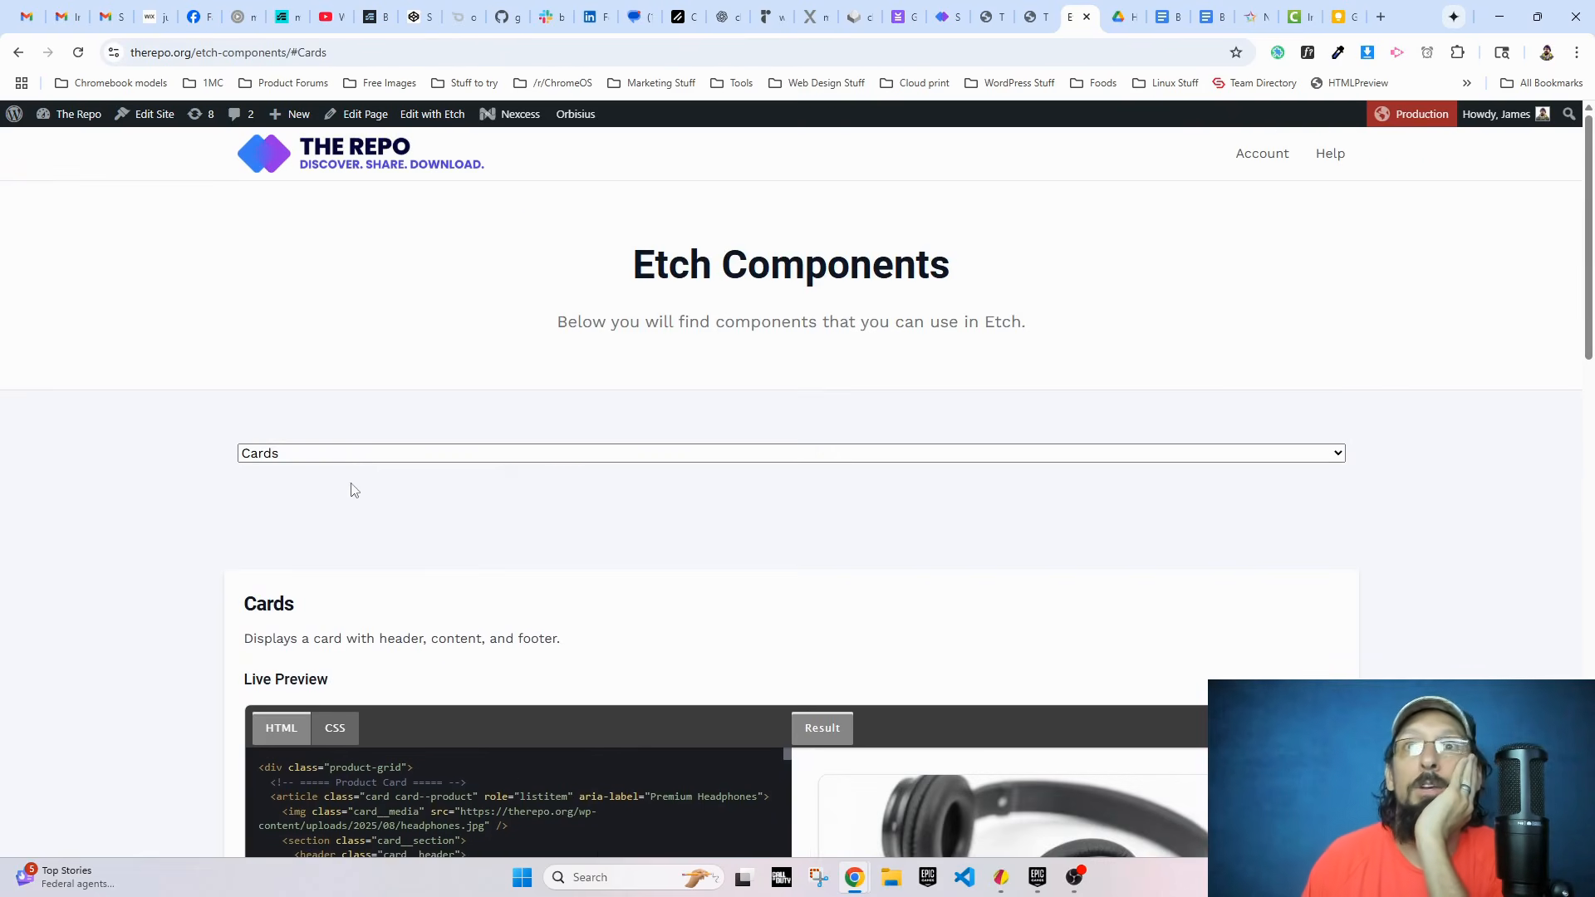
click(347, 457)
click(323, 523)
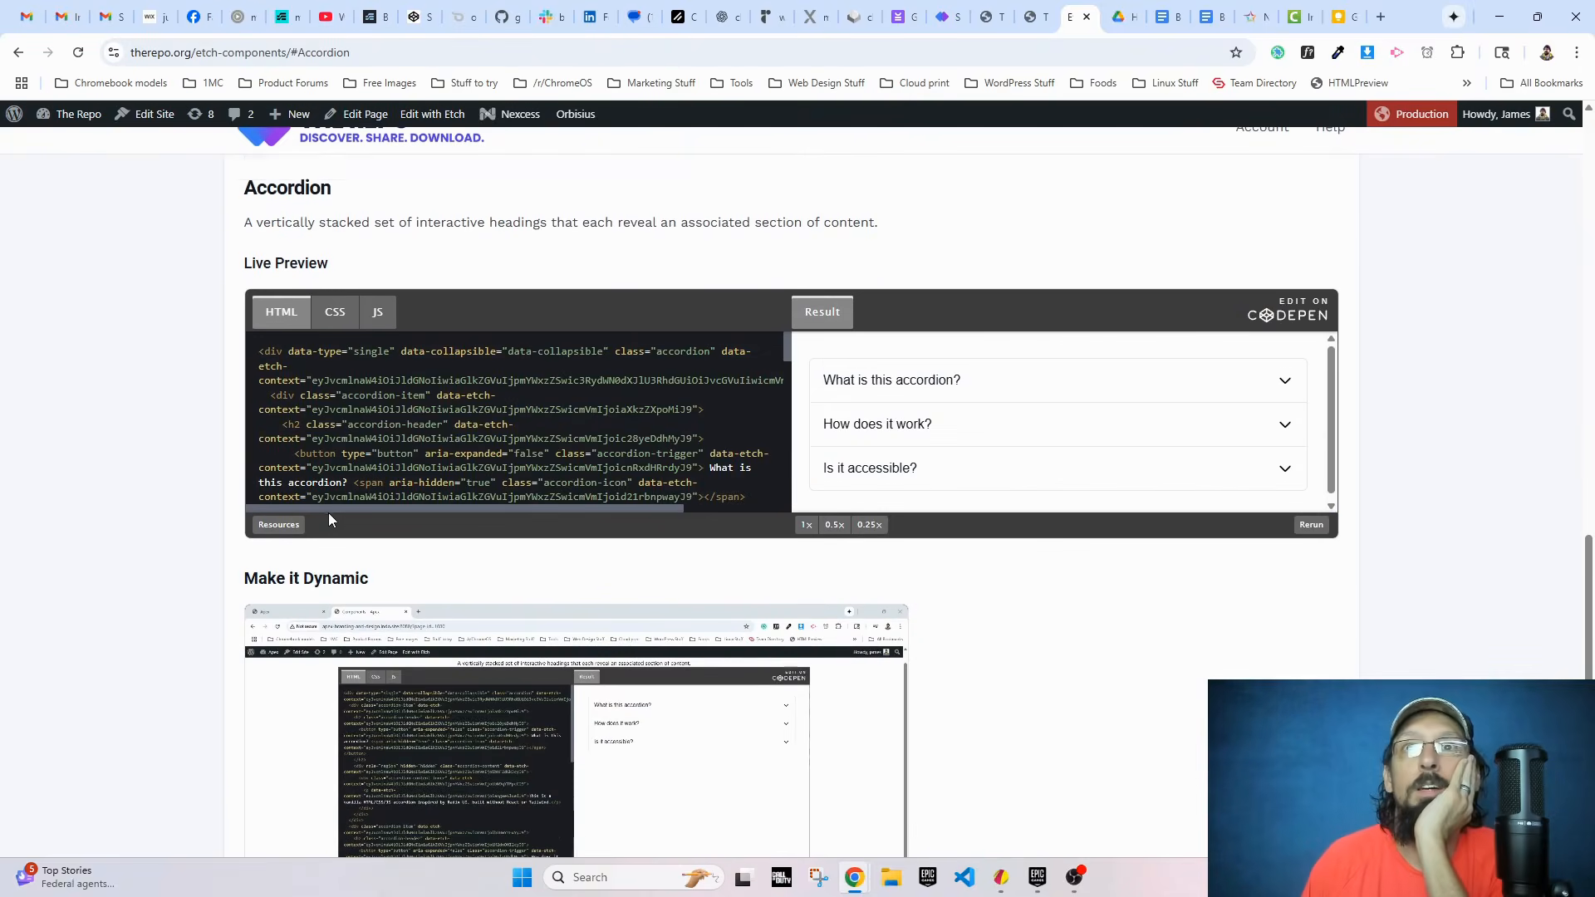
Step: Repeat the Cards and Accordion jumps with the live filter and look over the Accordion card
scroll(205, 511, up, 15)
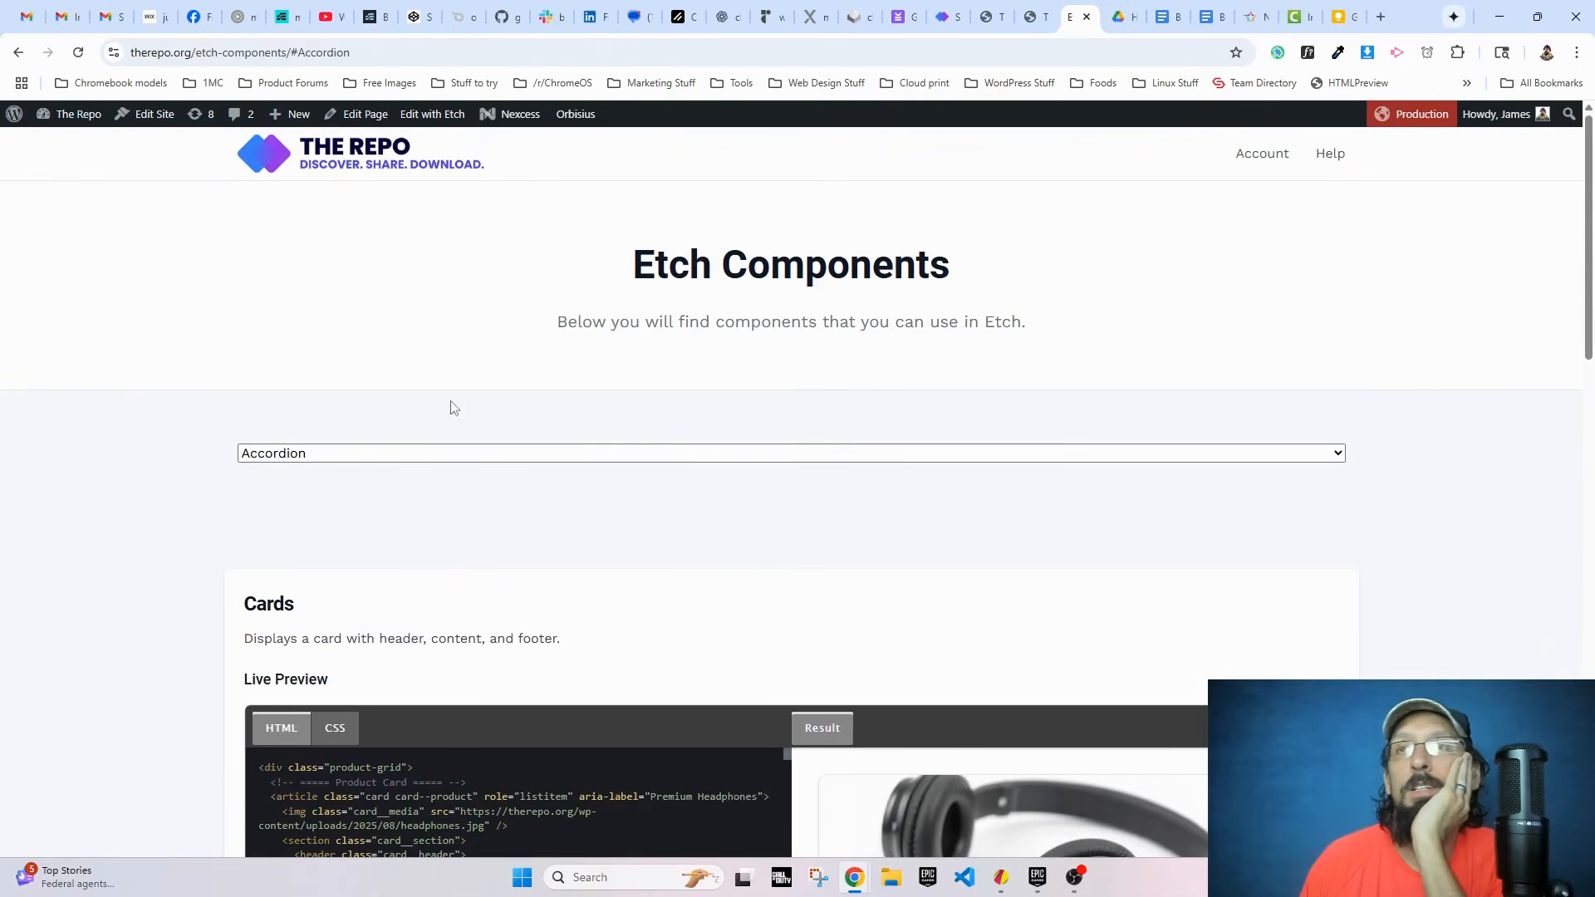
click(520, 449)
click(471, 496)
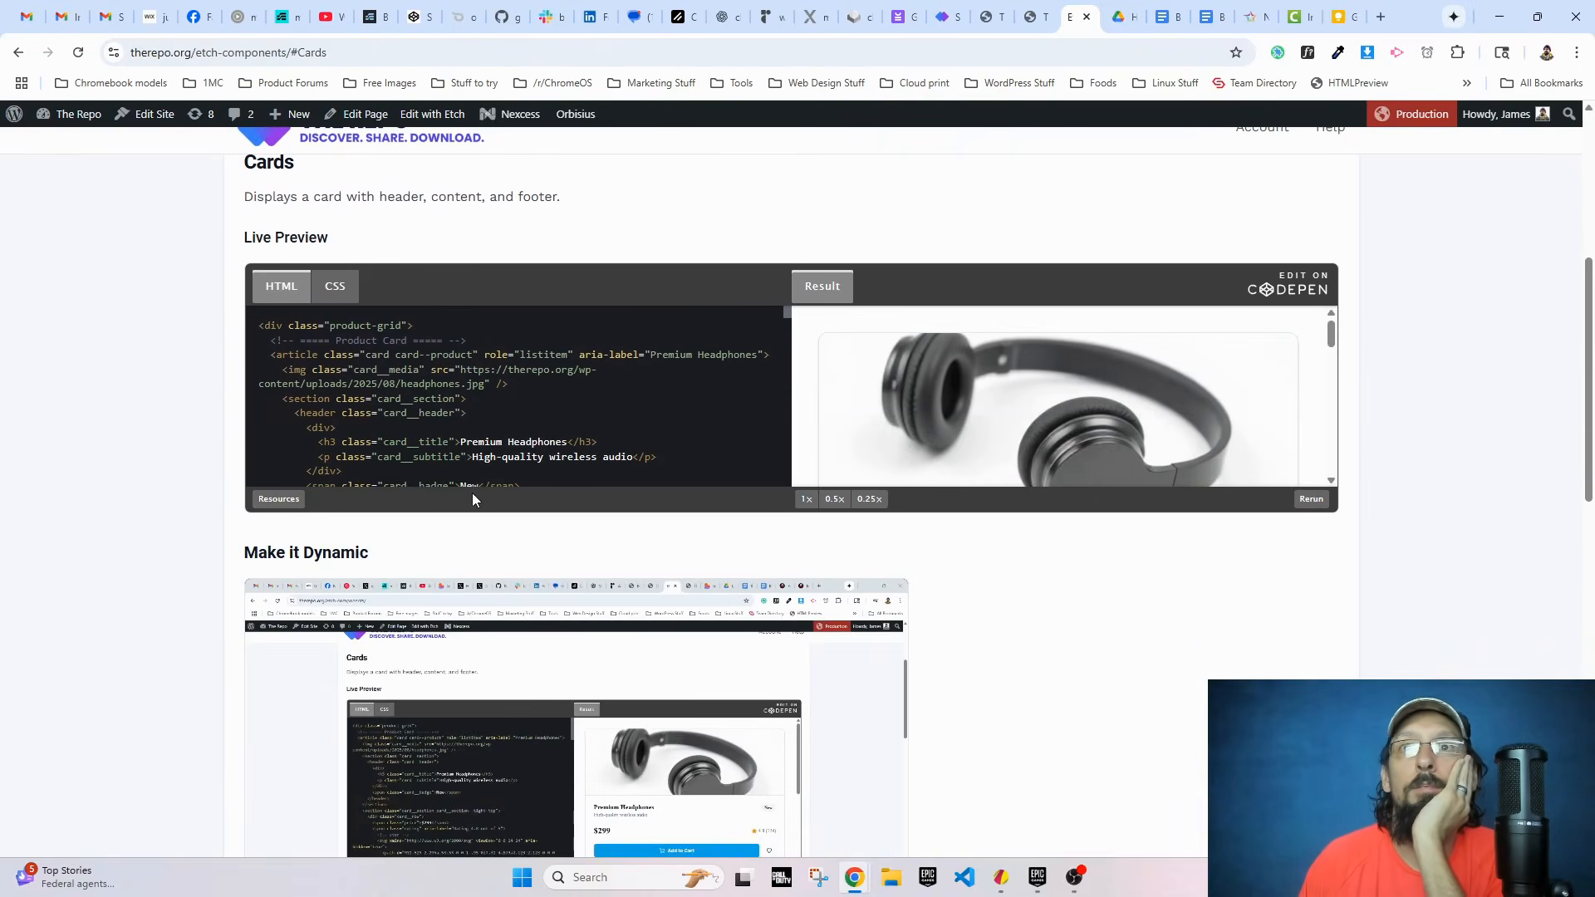
scroll(382, 413, up, 5)
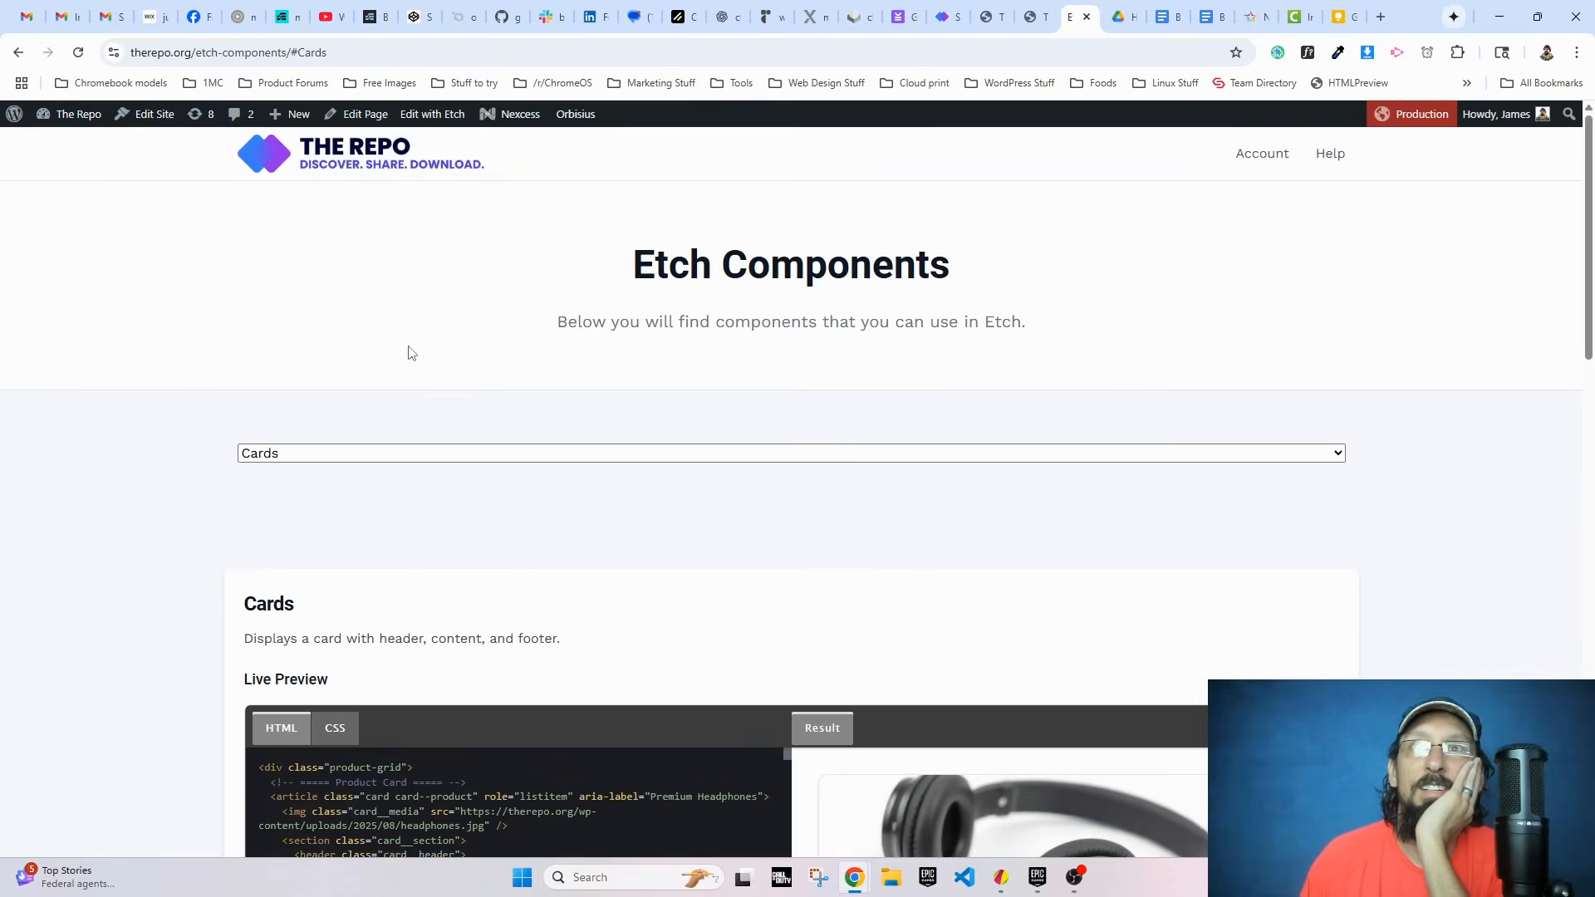
click(340, 457)
click(322, 514)
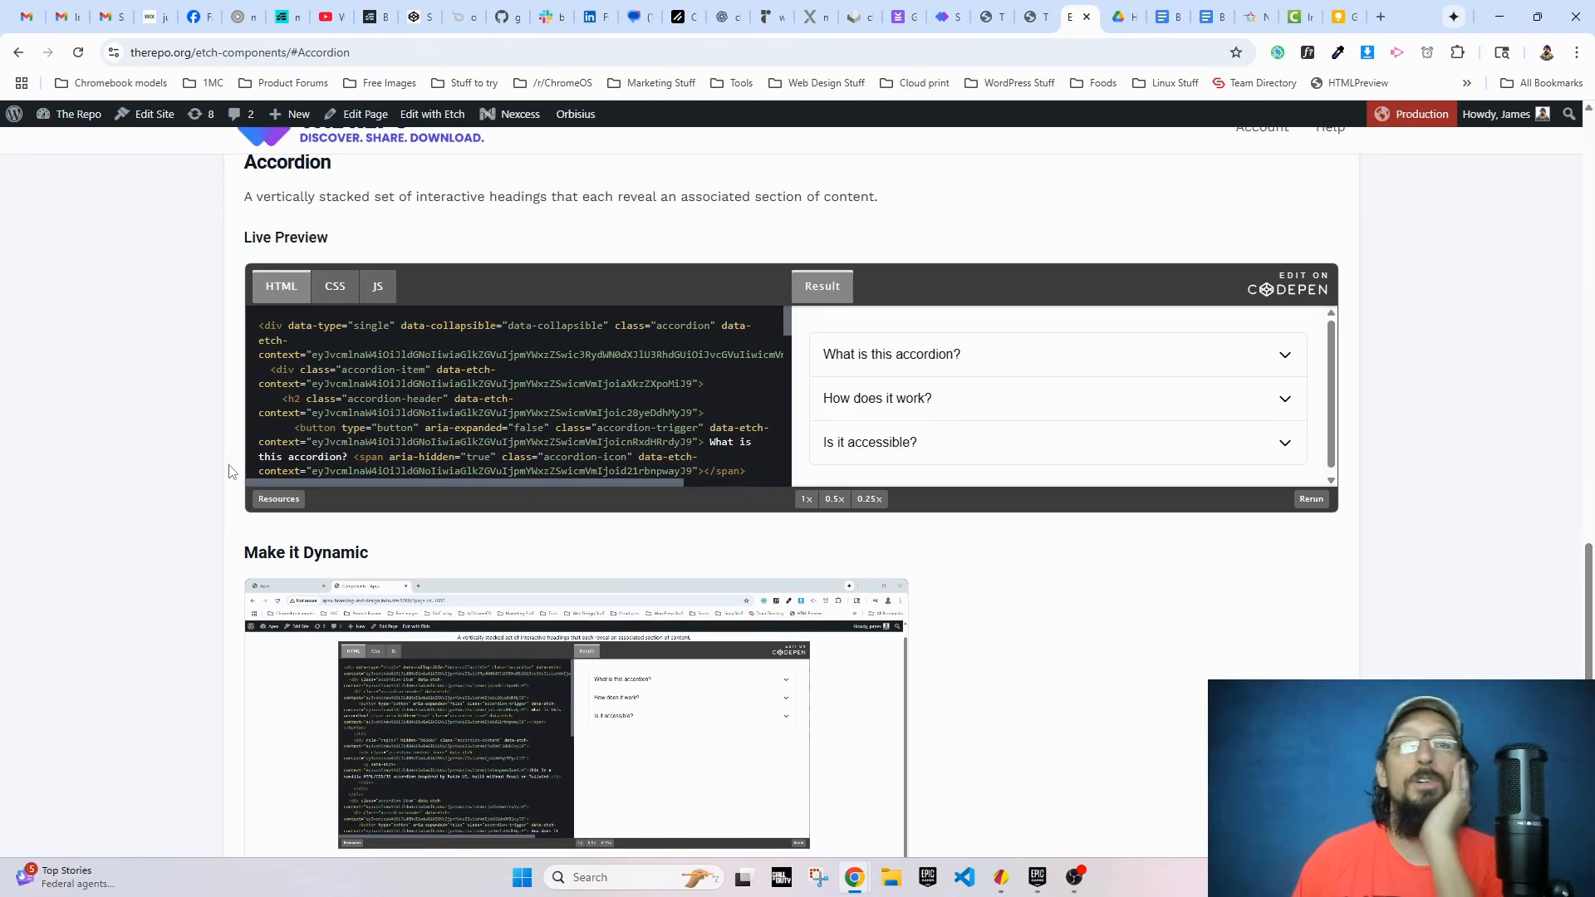
scroll(511, 515, down, 2)
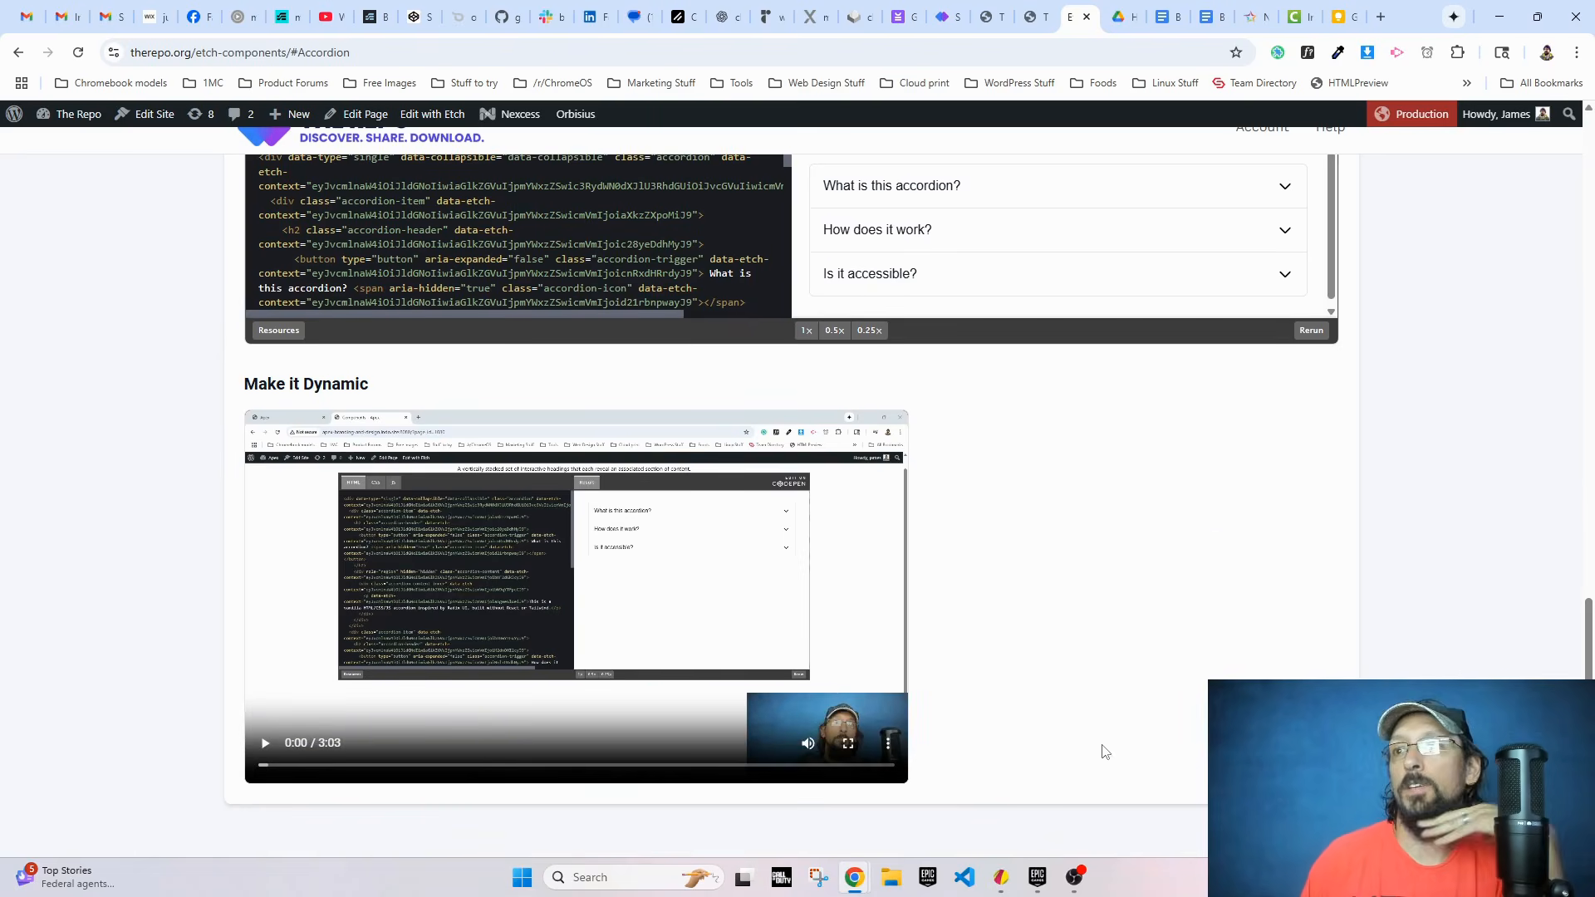
scroll(1064, 848, up, 4)
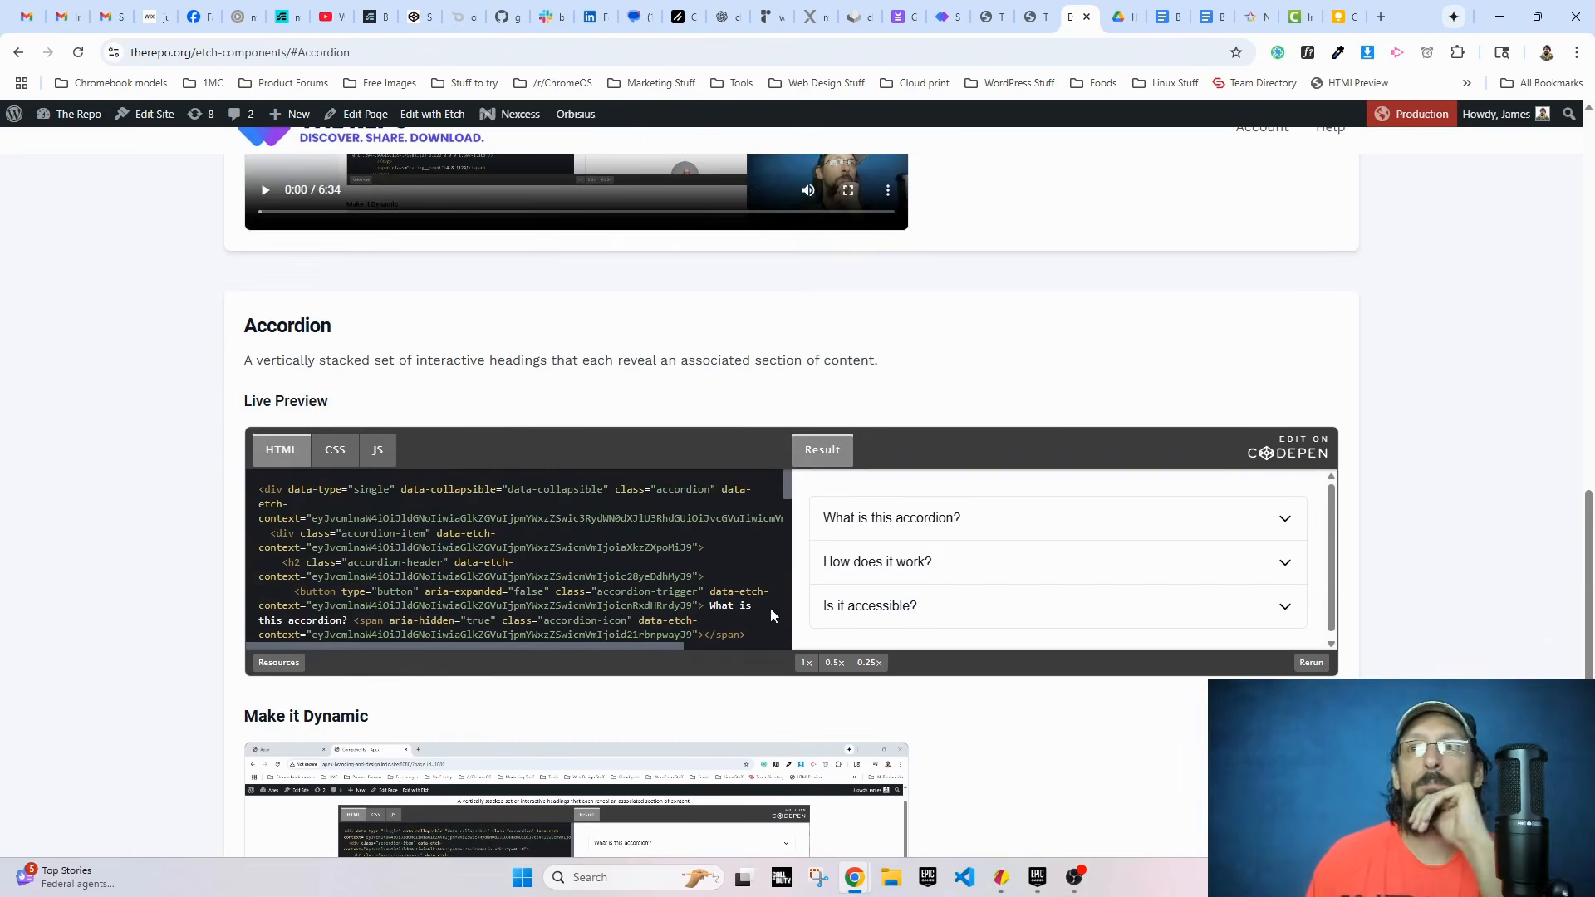
scroll(261, 626, up, 13)
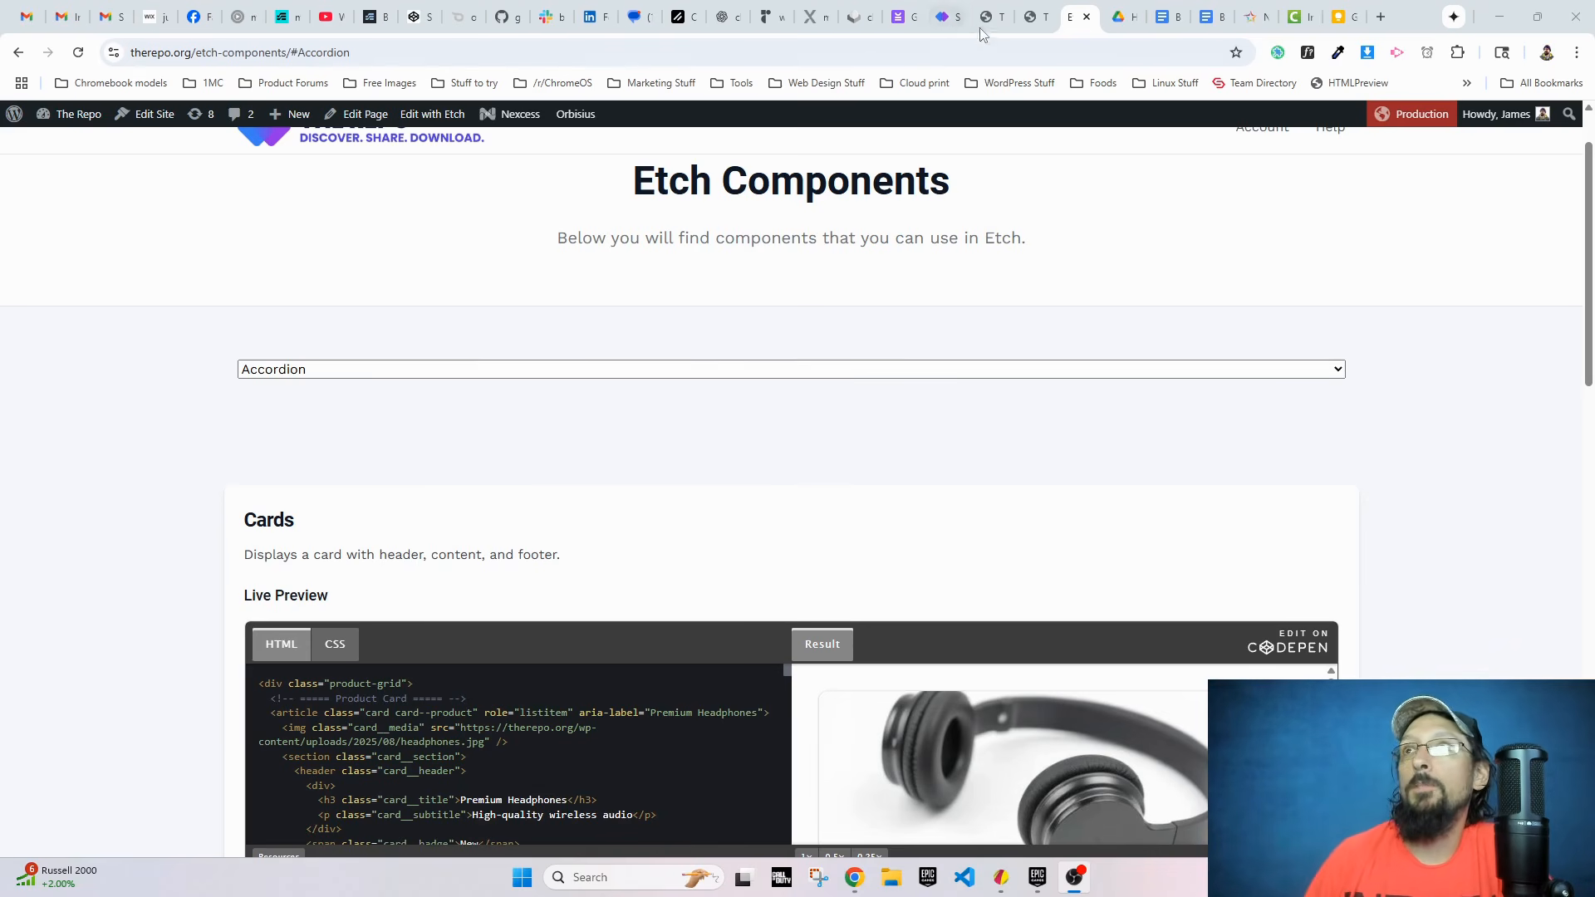
Step: Switch back to the Etch editor and inspect the filter loop's #{comp.title} option value and the component card header's HTML
click(1035, 16)
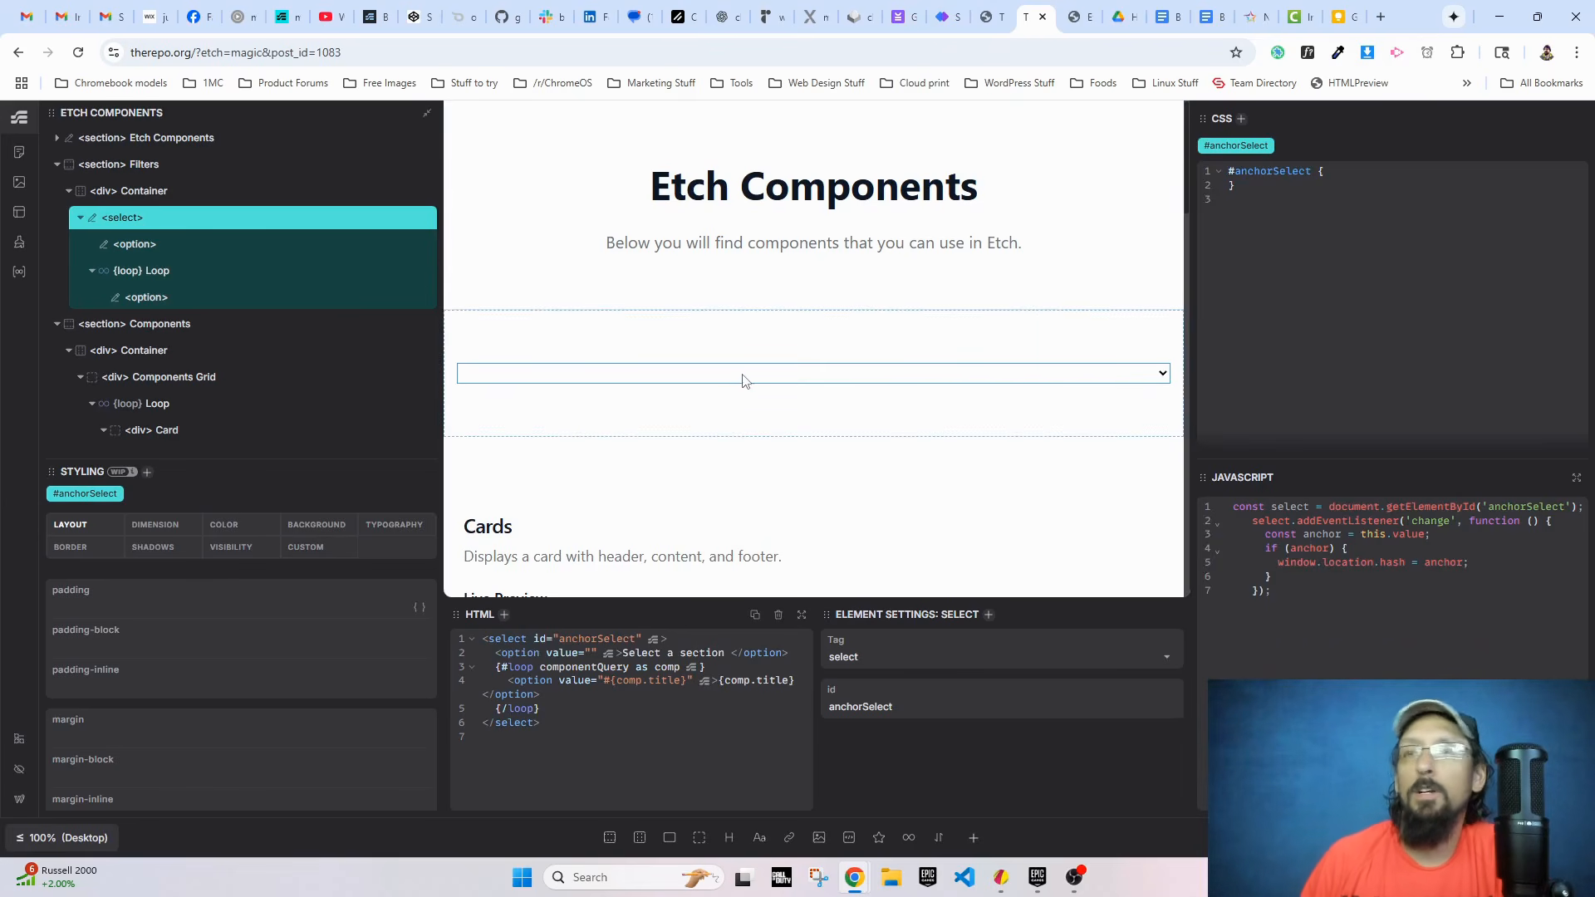
scroll(271, 295, down, 4)
scroll(185, 357, up, 4)
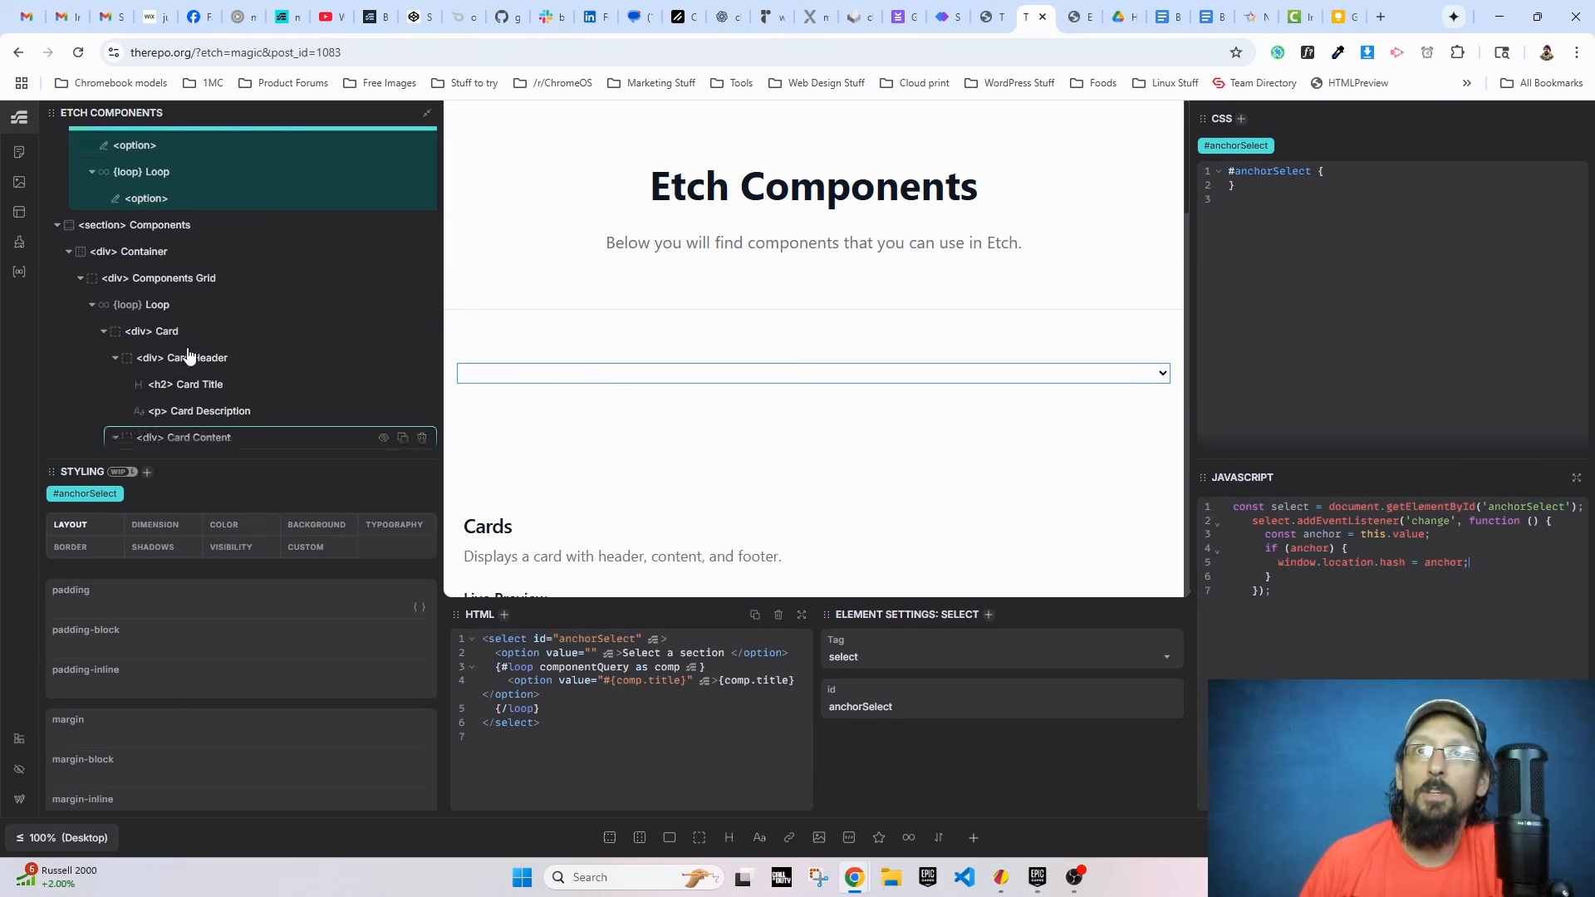
click(155, 271)
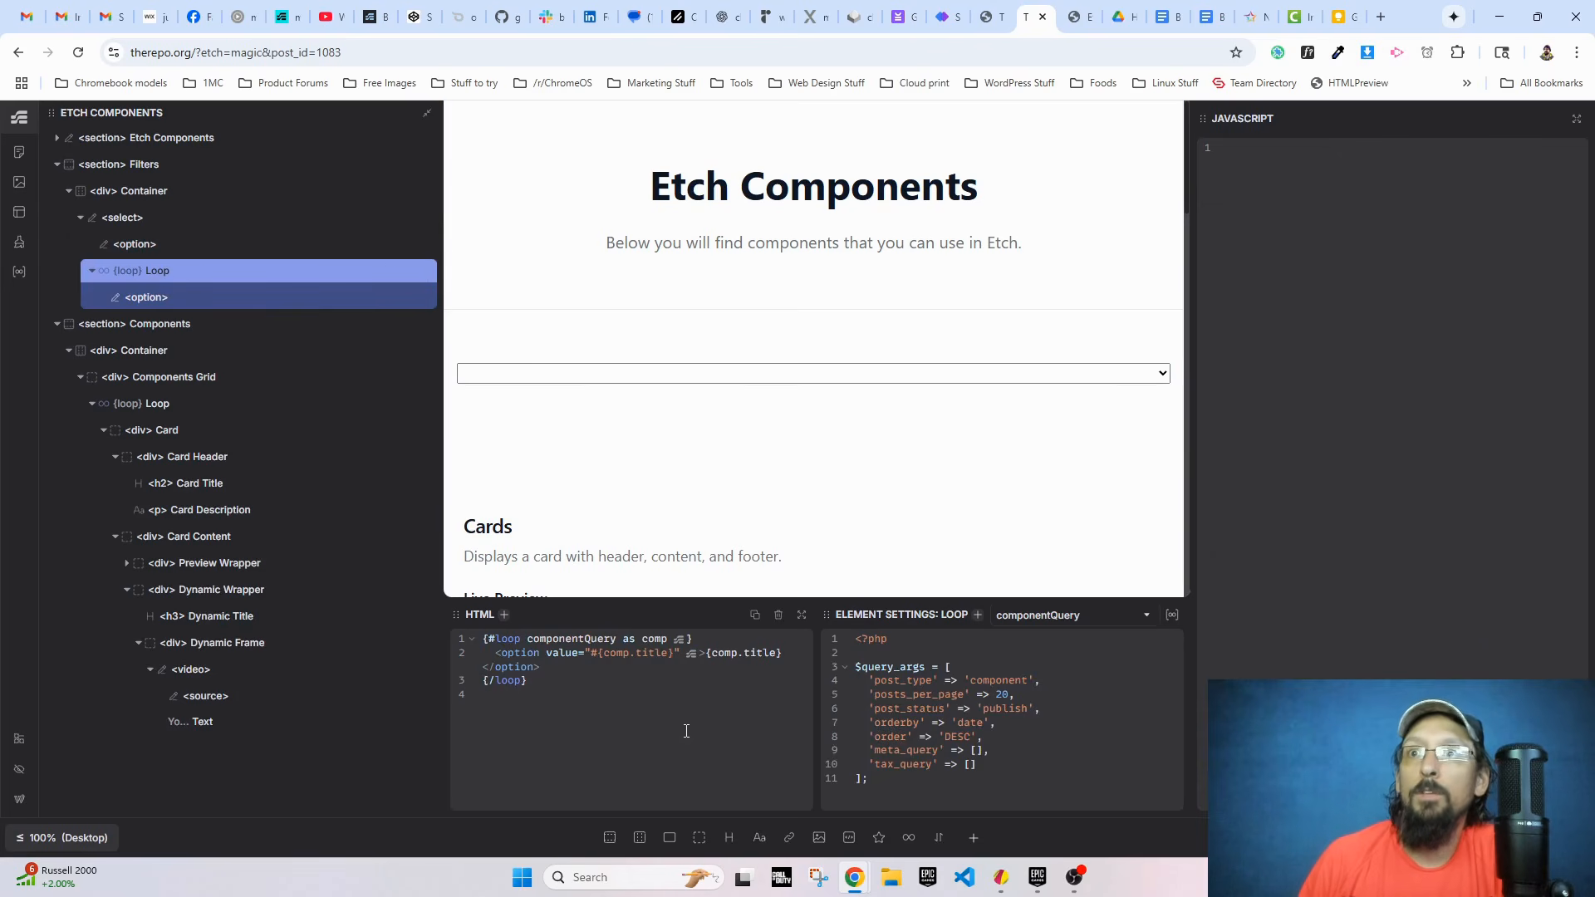
drag(590, 654, 670, 656)
scroll(615, 499, down, 3)
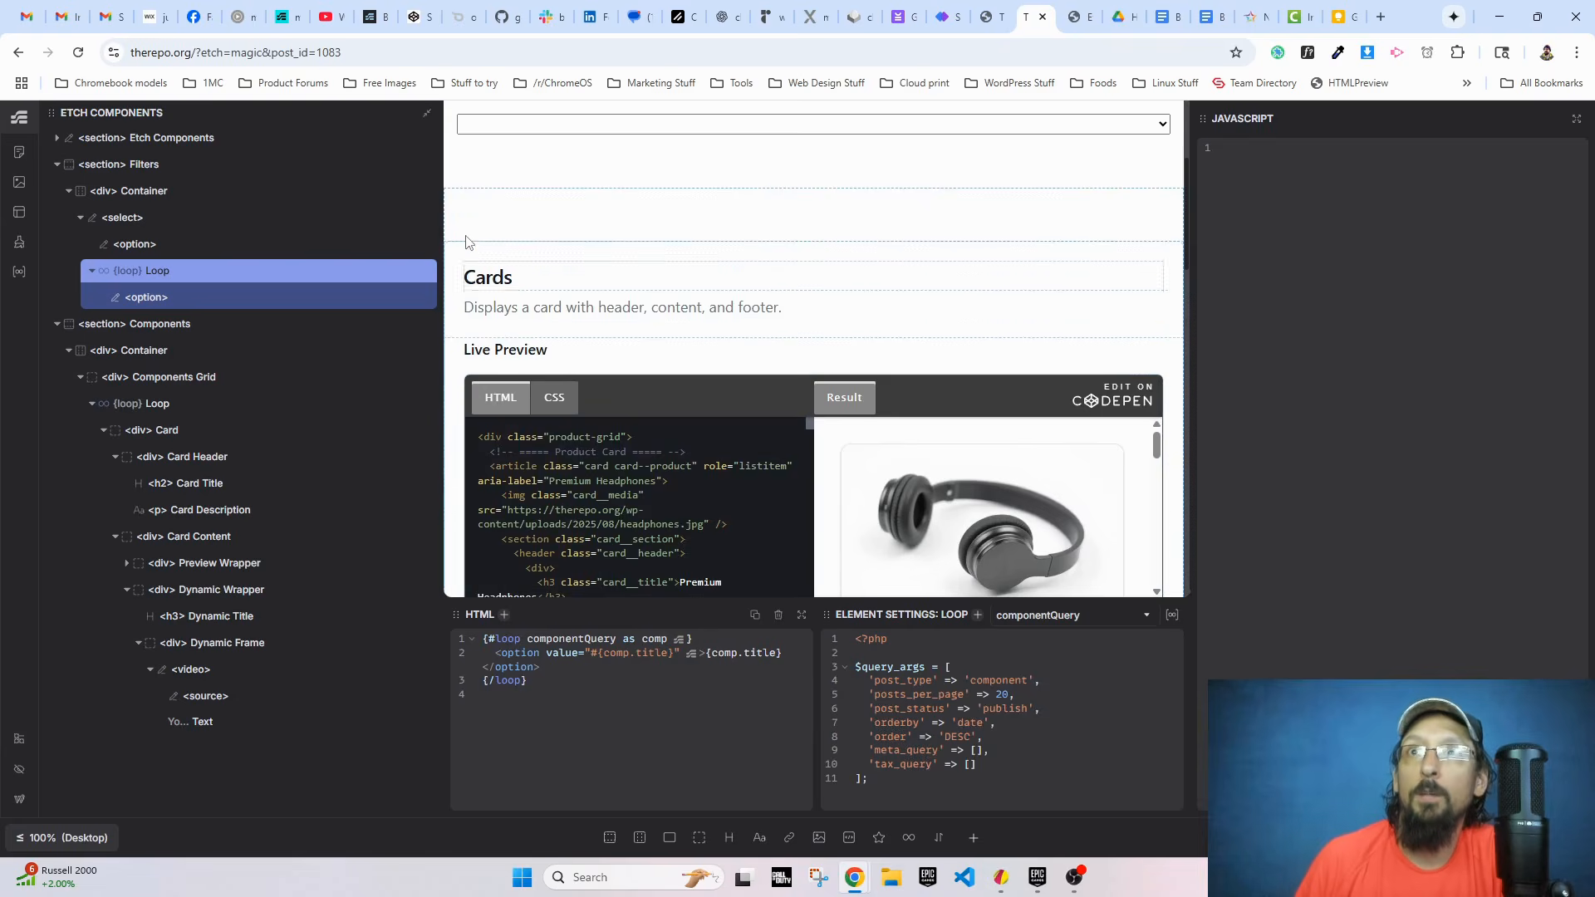
click(491, 260)
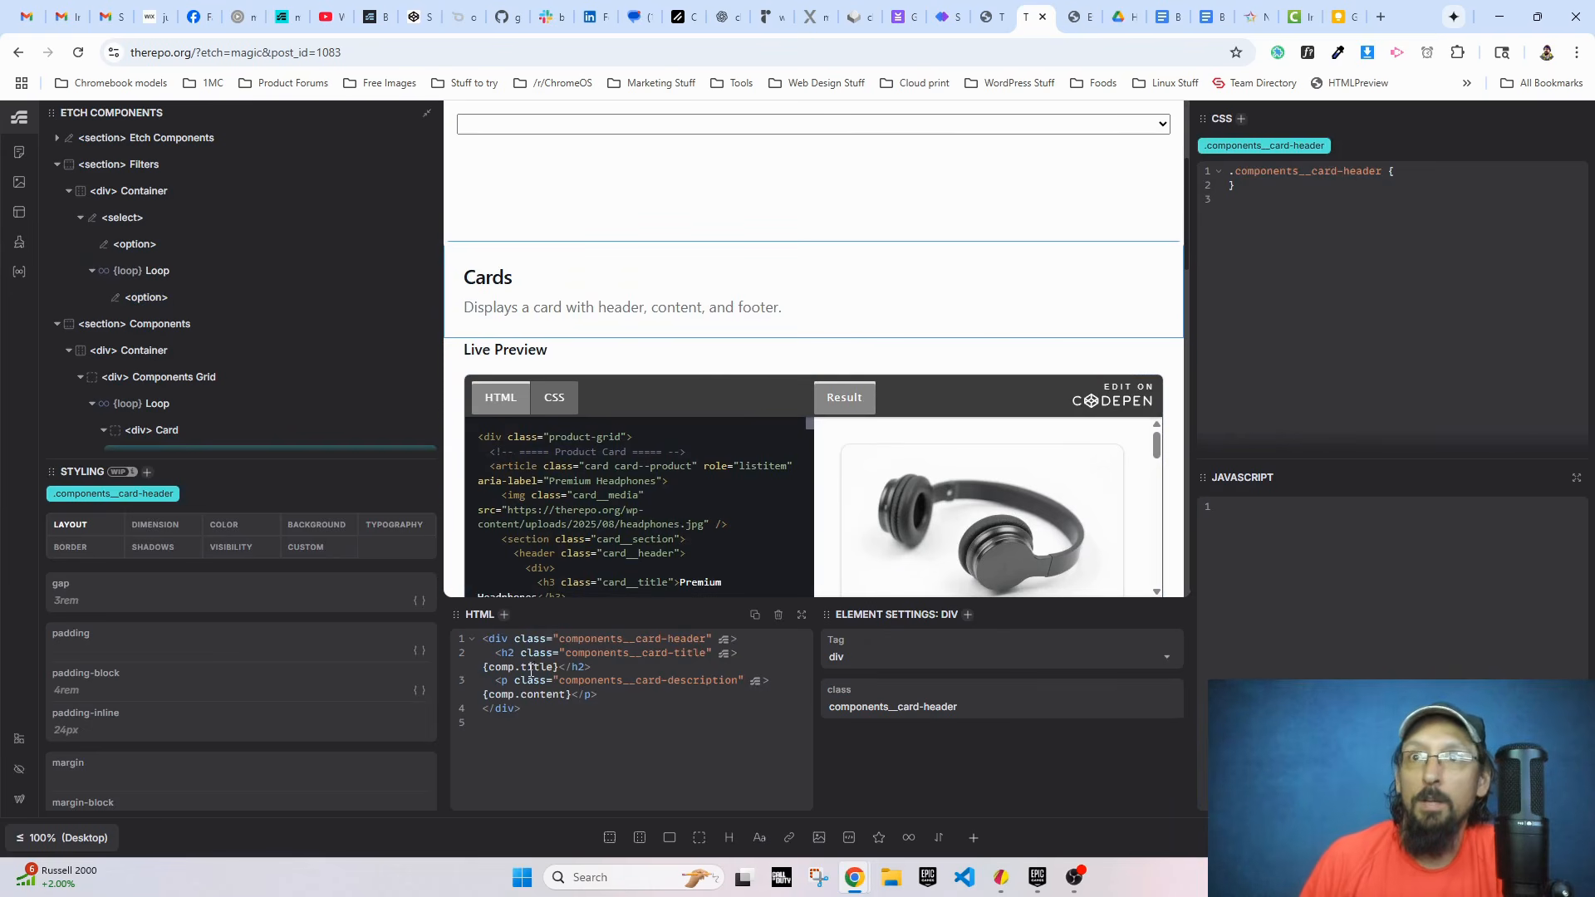